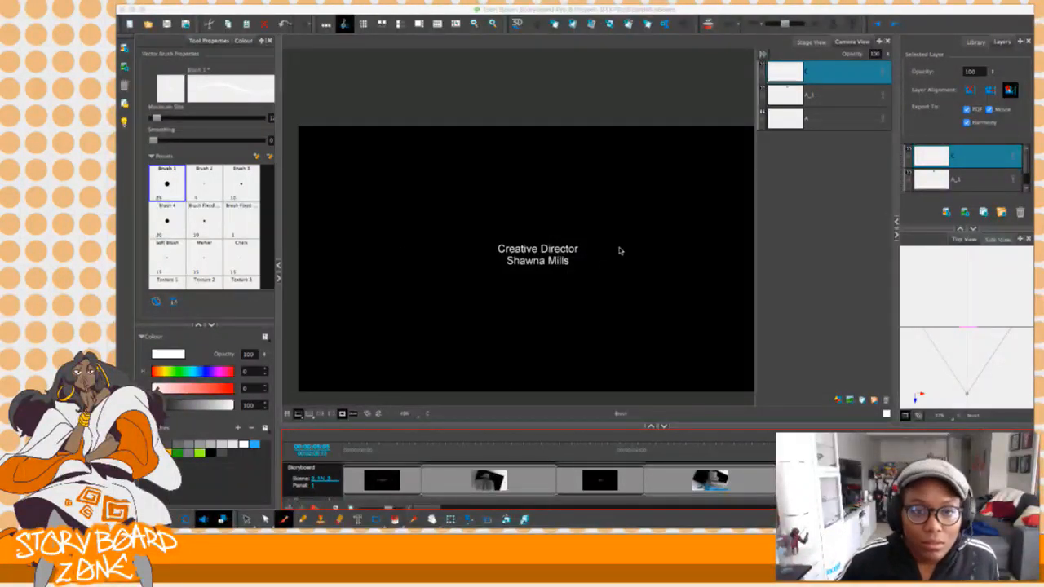
Move the playhead into the ice-cream-truck boat panel and scrub through its camera move.
left_click(848, 10)
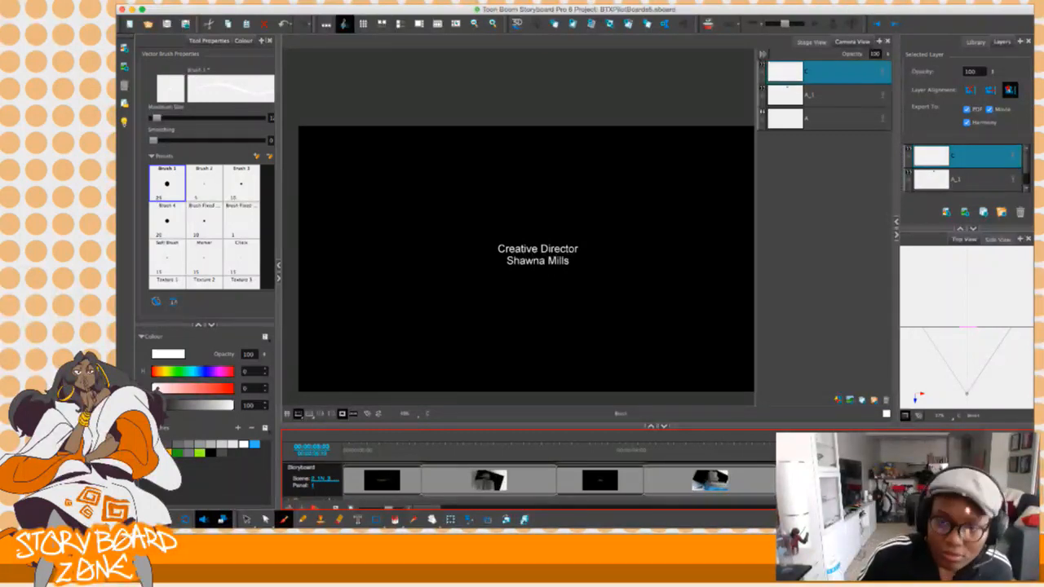
left_click_drag(773, 455, 770, 455)
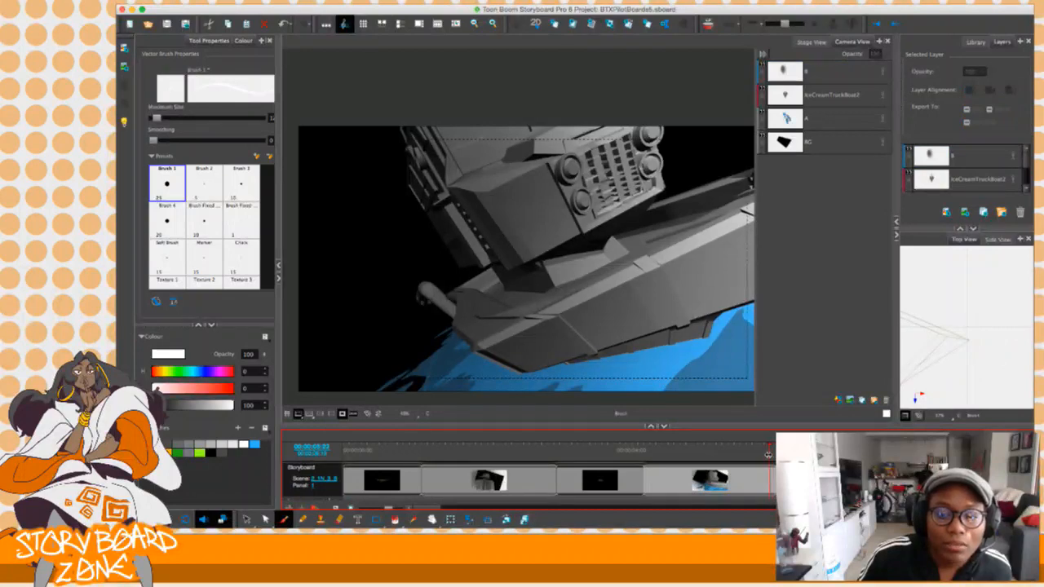
left_click(457, 479)
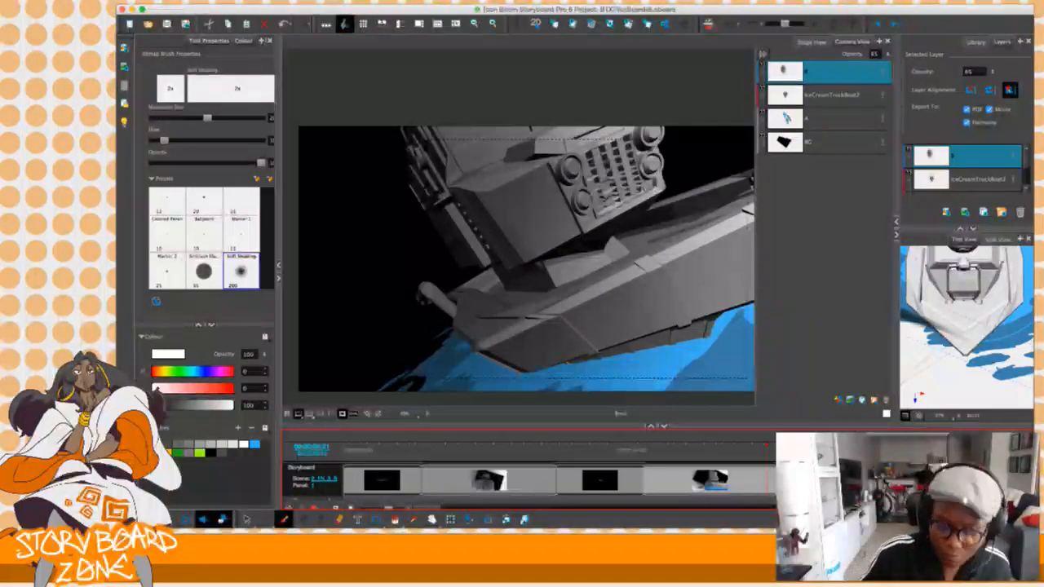
left_click(662, 451)
left_click_drag(662, 451, 758, 461)
mouse_move(490, 444)
left_mouse_down()
mouse_move(408, 454)
mouse_move(765, 463)
mouse_move(724, 461)
left_mouse_up()
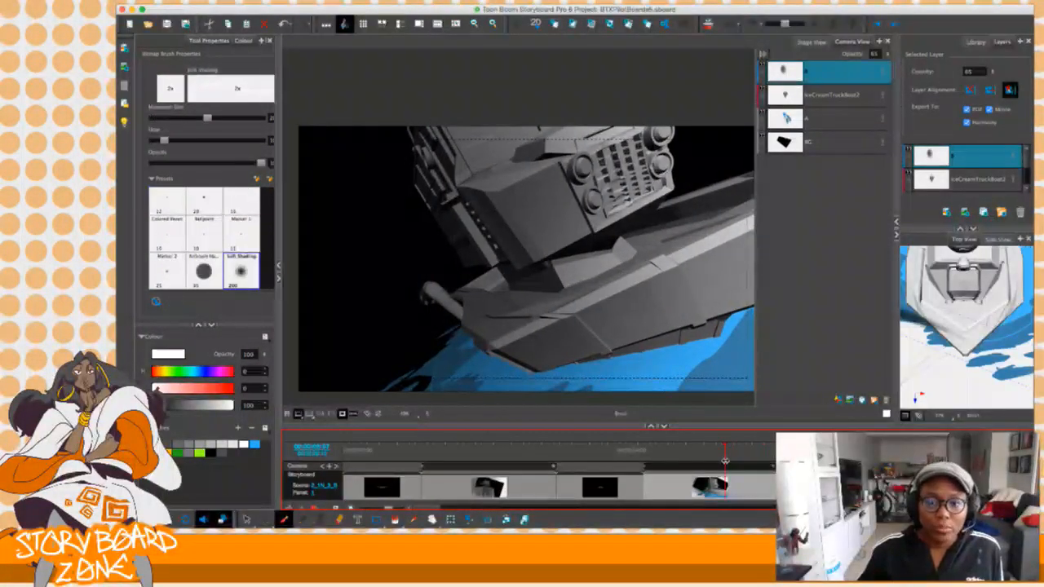
mouse_move(724, 462)
left_mouse_down()
mouse_move(640, 459)
mouse_move(745, 455)
mouse_move(710, 454)
left_mouse_up()
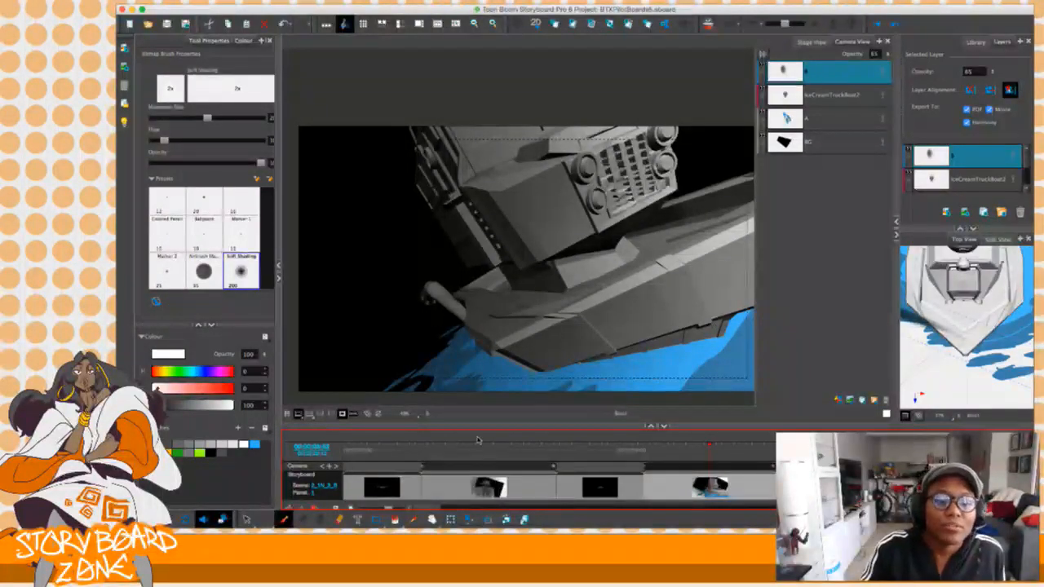
Add a vector layer above the panel's top shading layer and set it to align to the camera.
left_click(823, 77)
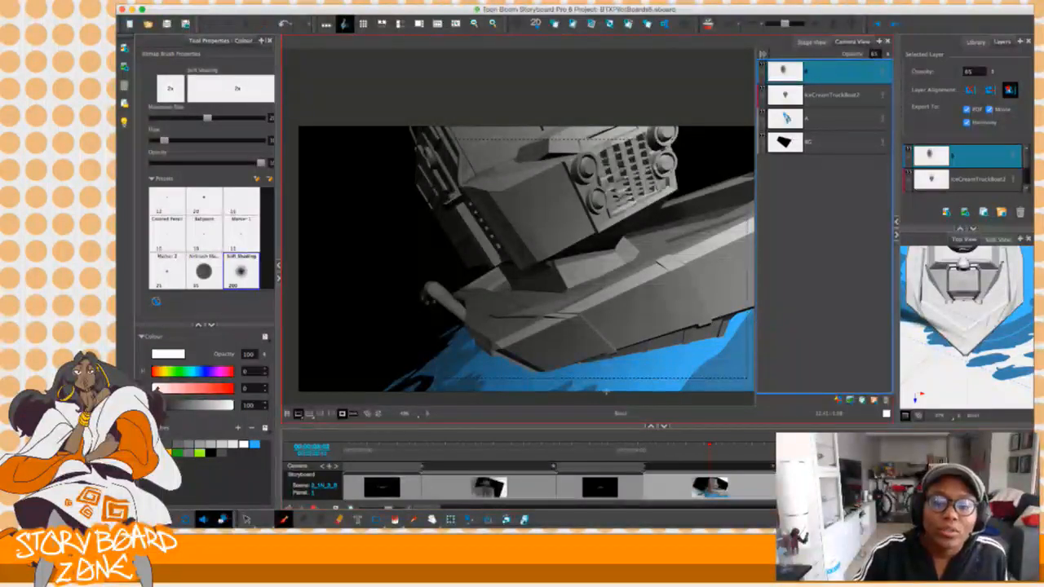
left_click(838, 400)
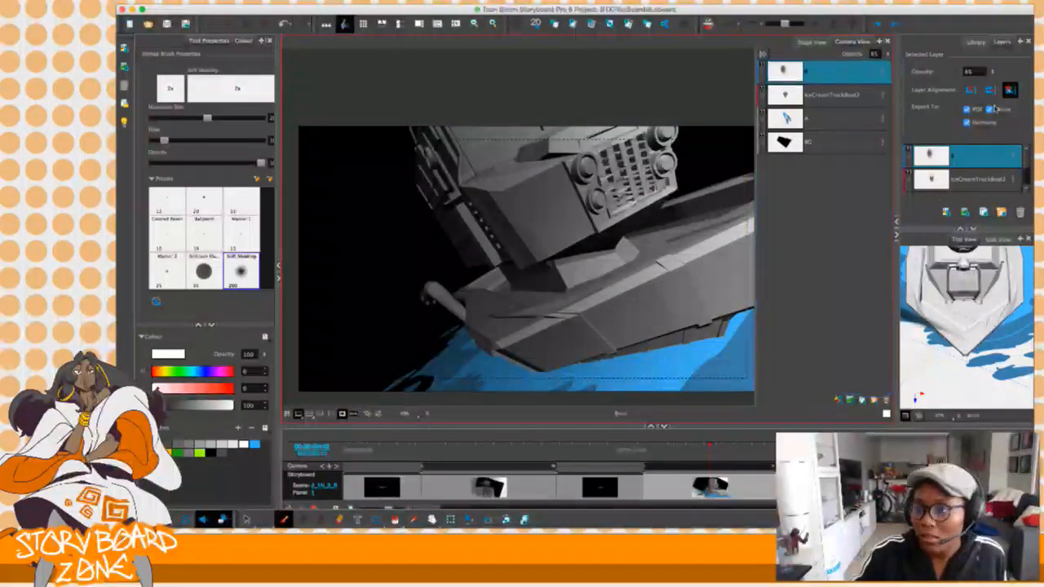
left_click(988, 92)
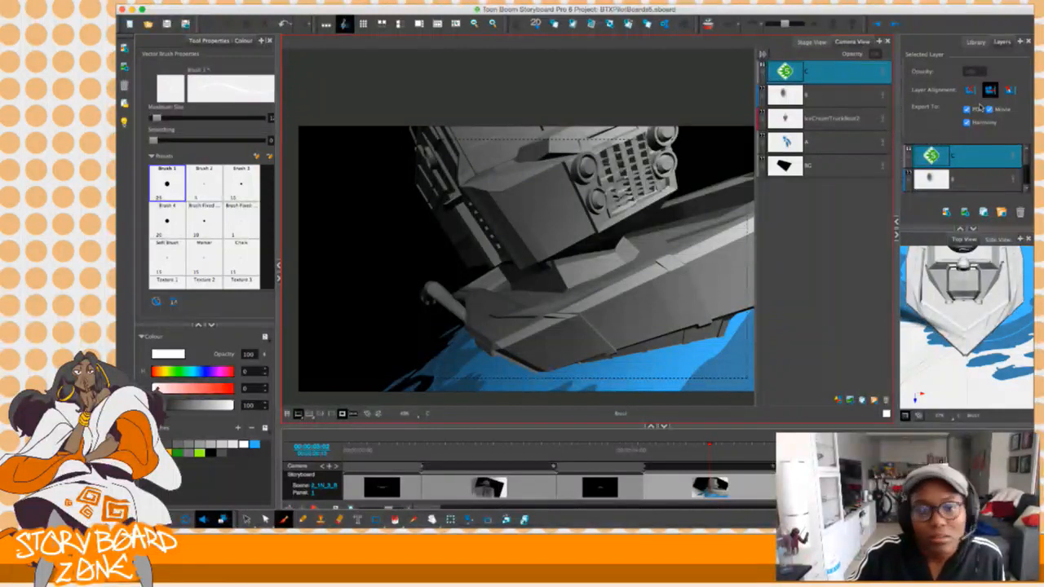
Hand-letter RUMBLE twice in white, slanted one below the other, in the black area beside the tilted boat.
left_click_drag(345, 269, 365, 277)
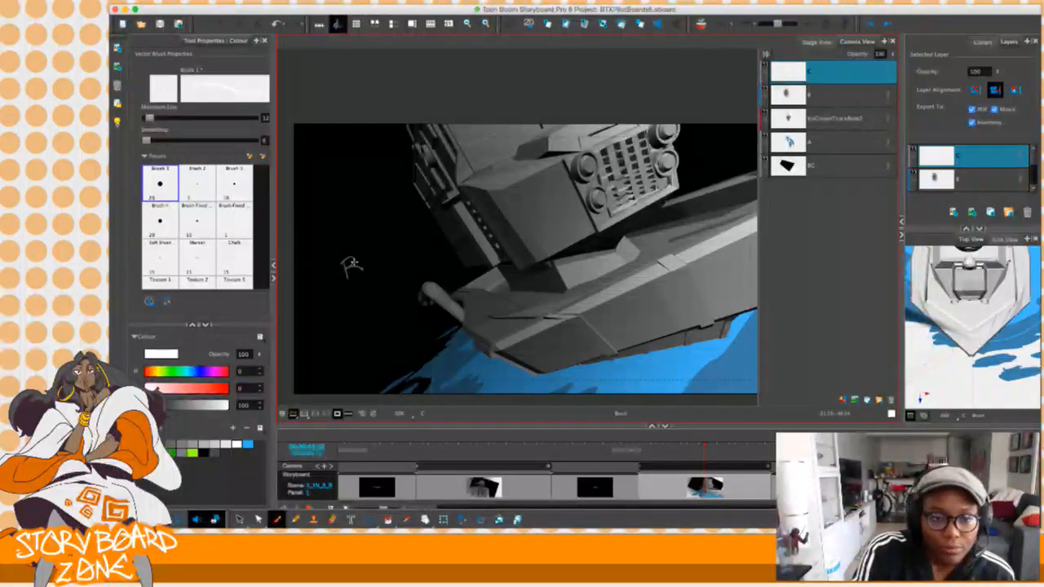
left_click_drag(359, 271, 372, 268)
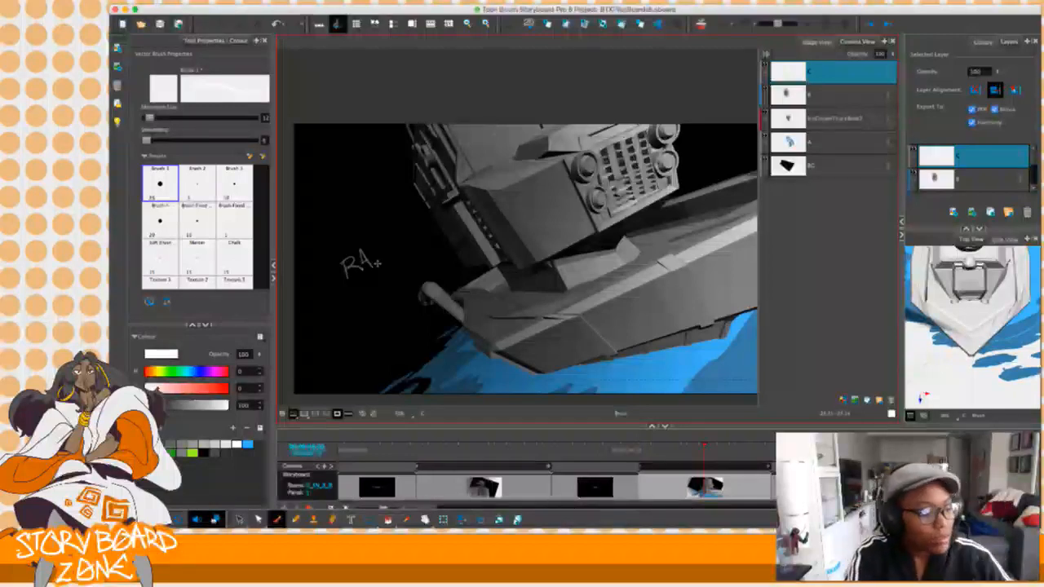
key("ctrl+z")
mouse_move(359, 269)
left_mouse_down()
mouse_move(385, 238)
mouse_move(403, 242)
mouse_move(406, 226)
left_mouse_up()
left_click_drag(402, 235, 411, 238)
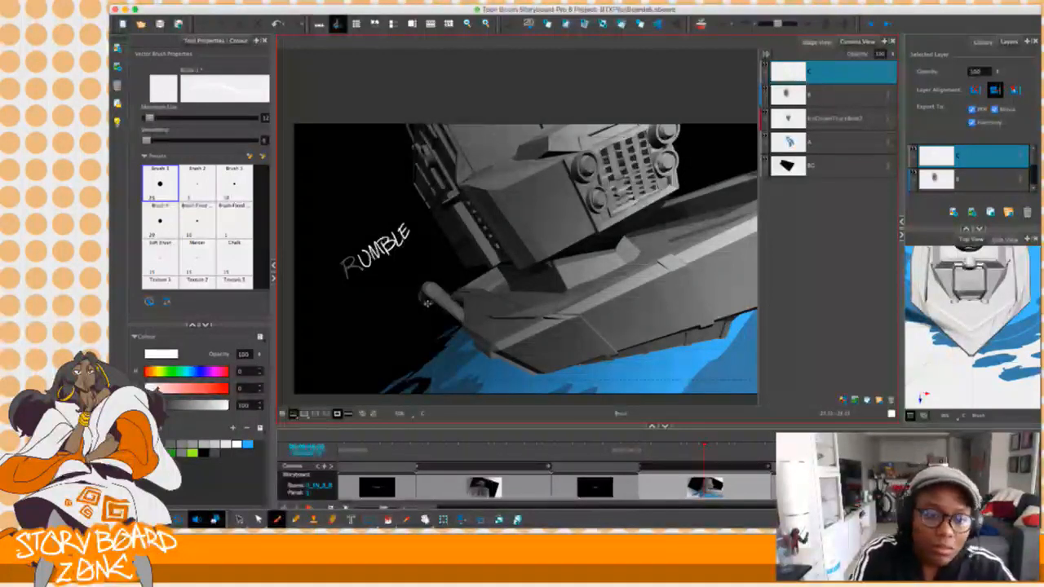
mouse_move(381, 338)
left_mouse_down()
mouse_move(394, 349)
mouse_move(408, 291)
left_mouse_up()
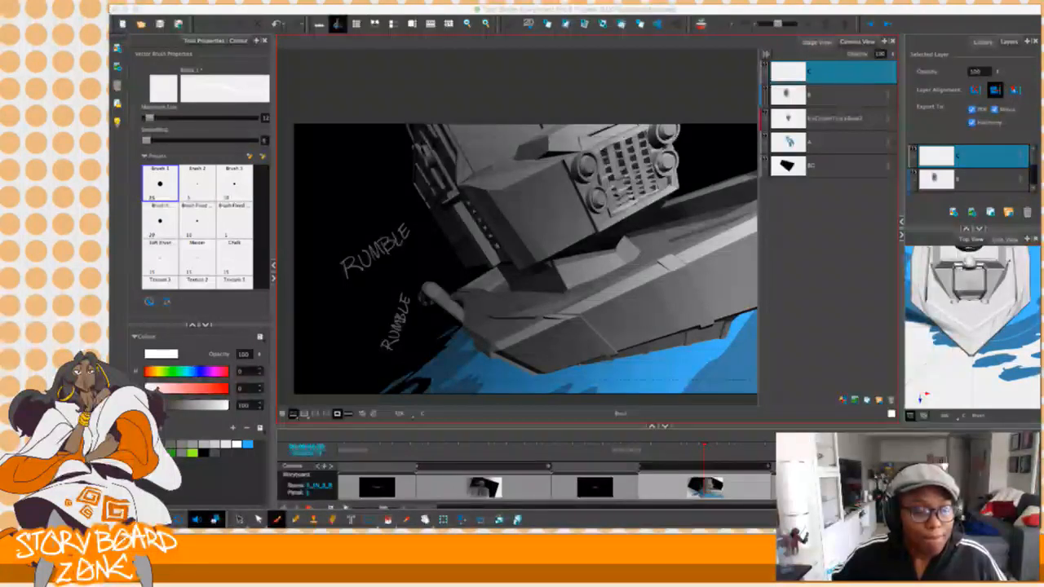
Scrub back through the boat panel to check how the RUMBLE lettering moves with the camera.
left_click(434, 10)
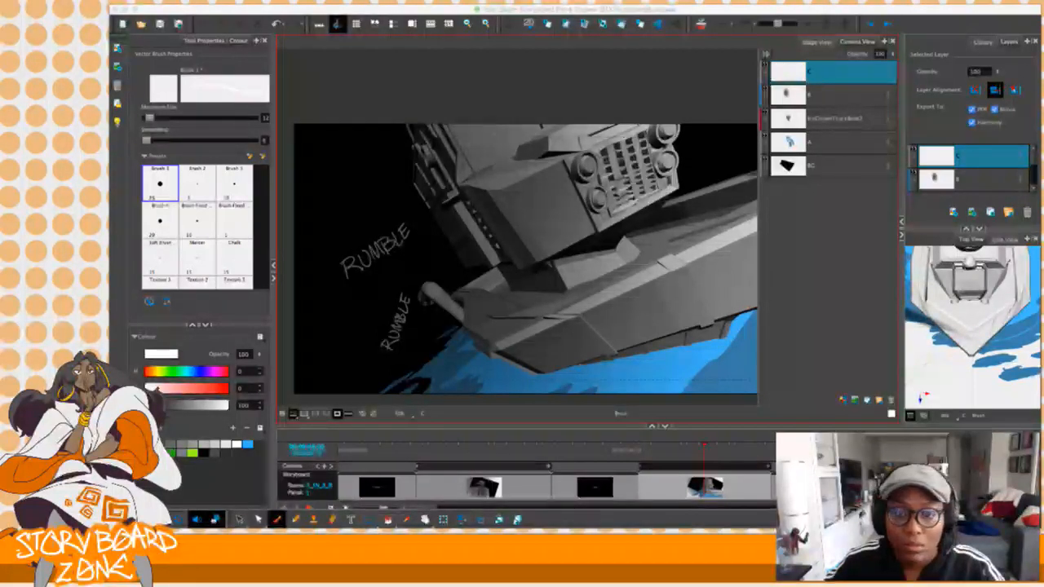
left_click(806, 10)
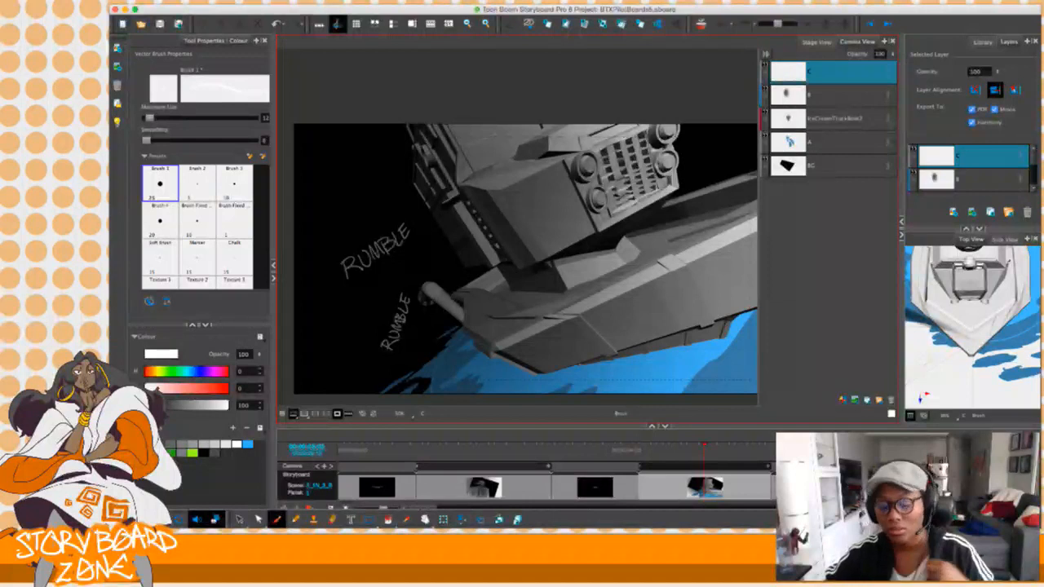
left_click(699, 441)
left_click_drag(679, 455, 659, 463)
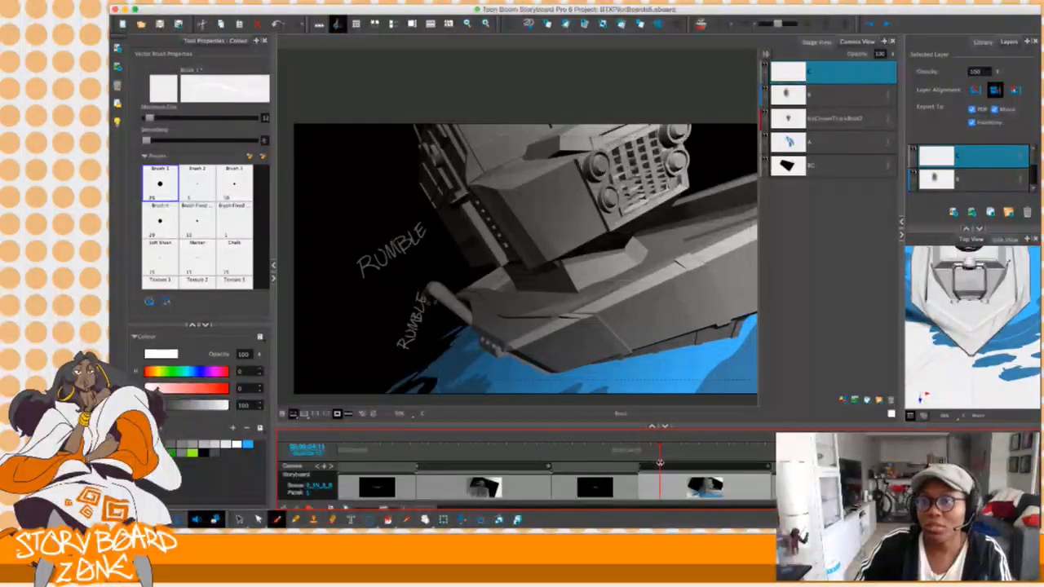
left_click_drag(660, 463, 663, 470)
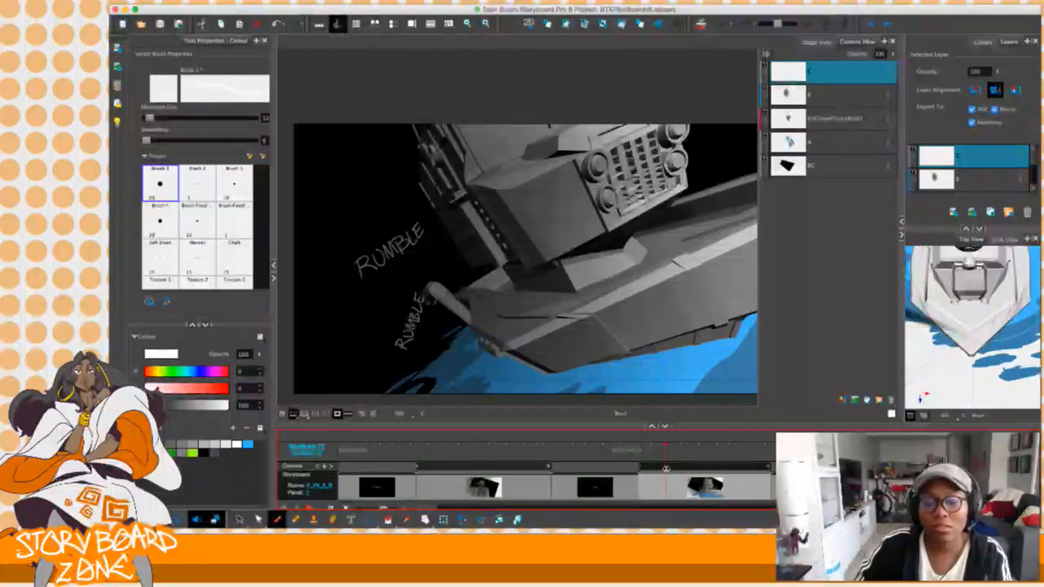
mouse_move(666, 469)
left_mouse_down()
mouse_move(636, 468)
mouse_move(669, 479)
left_mouse_up()
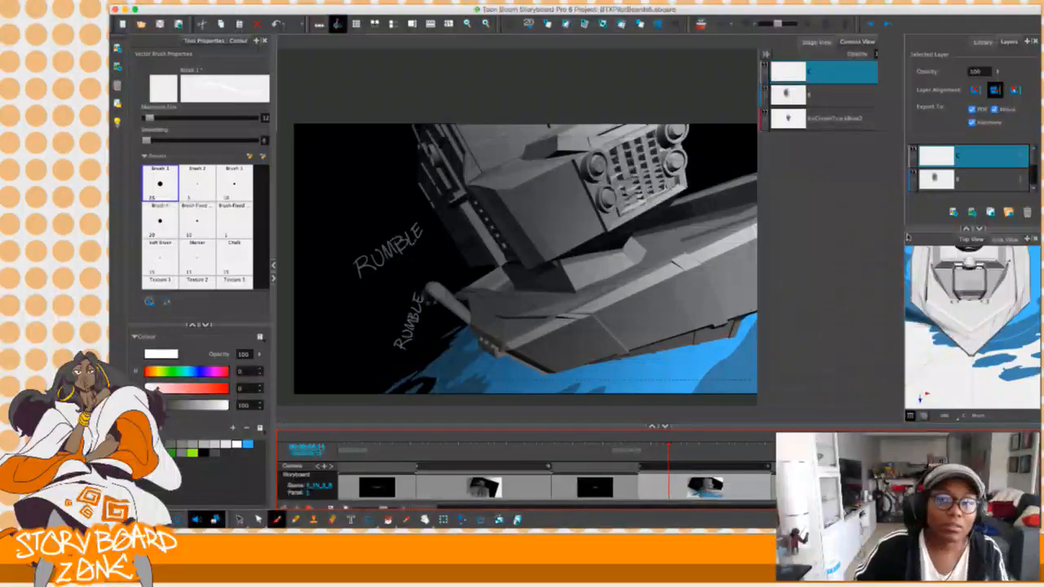
Add another vector layer aligned to the camera and hand-letter a larger RUMBLE above the two existing words.
left_click(844, 401)
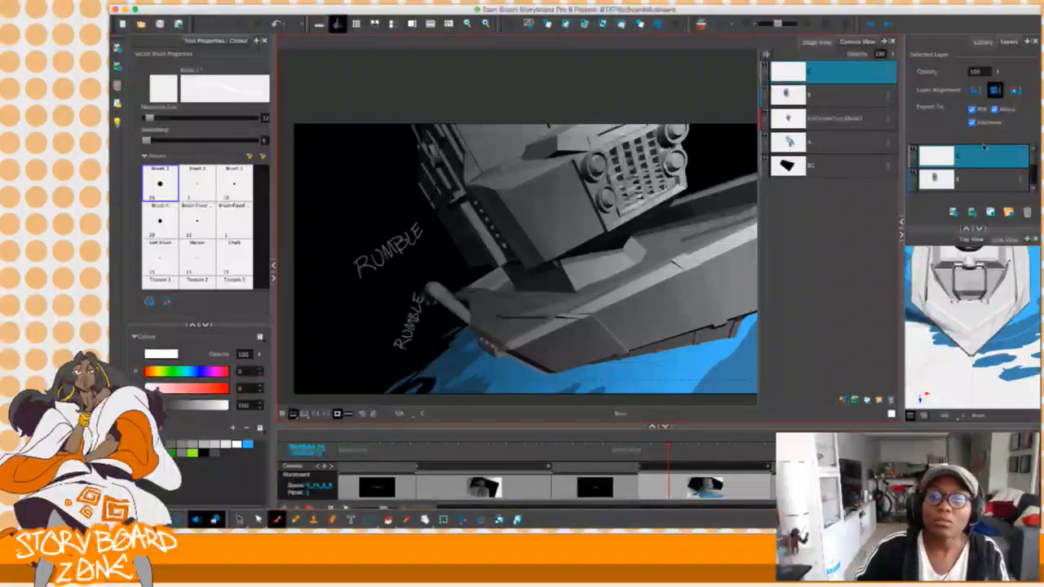
left_click(995, 89)
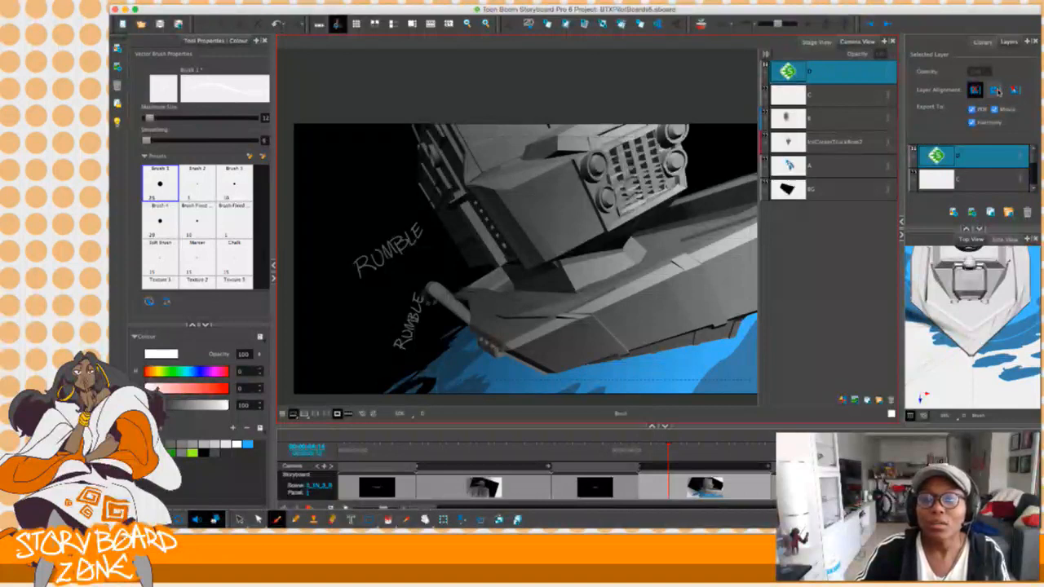
mouse_move(341, 175)
left_mouse_down()
mouse_move(361, 198)
mouse_move(370, 183)
mouse_move(399, 203)
mouse_move(411, 186)
mouse_move(428, 176)
left_mouse_up()
key("ctrl+z")
key("ctrl+z")
left_click_drag(420, 188, 426, 186)
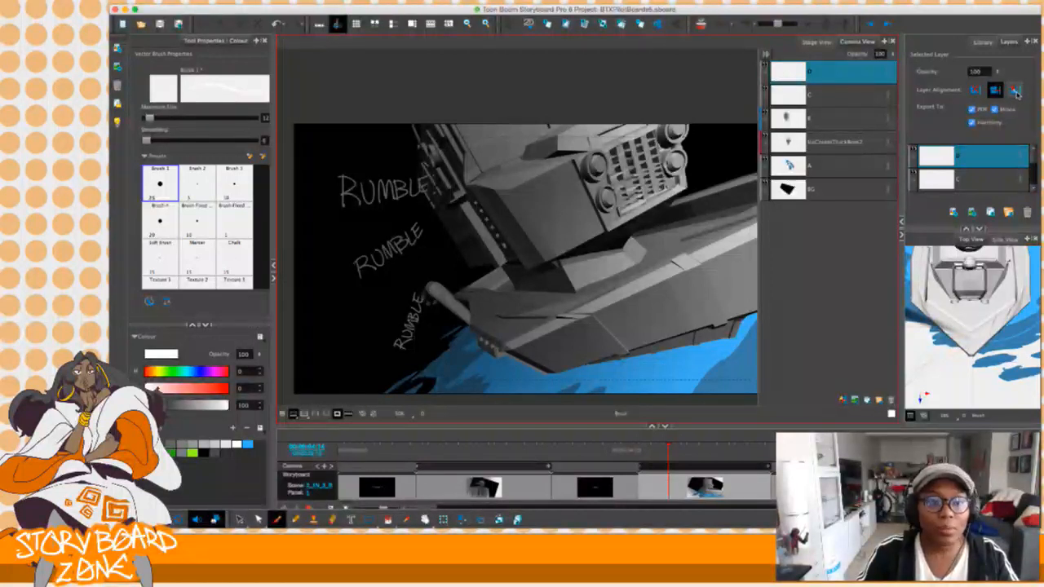
Try the pinned camera alignment on the third RUMBLE layer and undo the change.
key("ctrl+z")
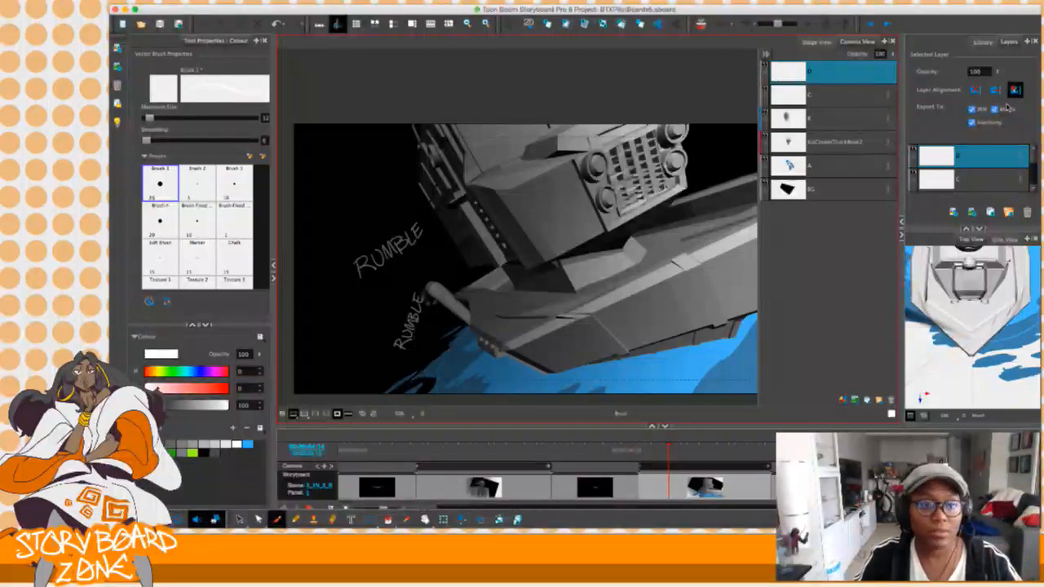
key("ctrl+z")
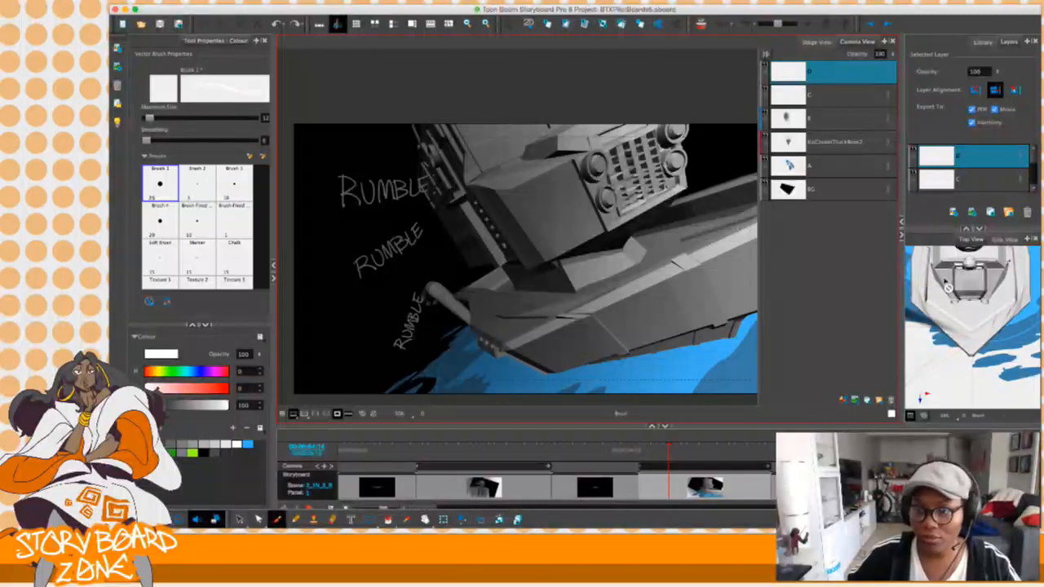
Turn off the camera mask and examine the boat and lettering artwork beyond the camera frame.
scroll(965, 321, "down", 5)
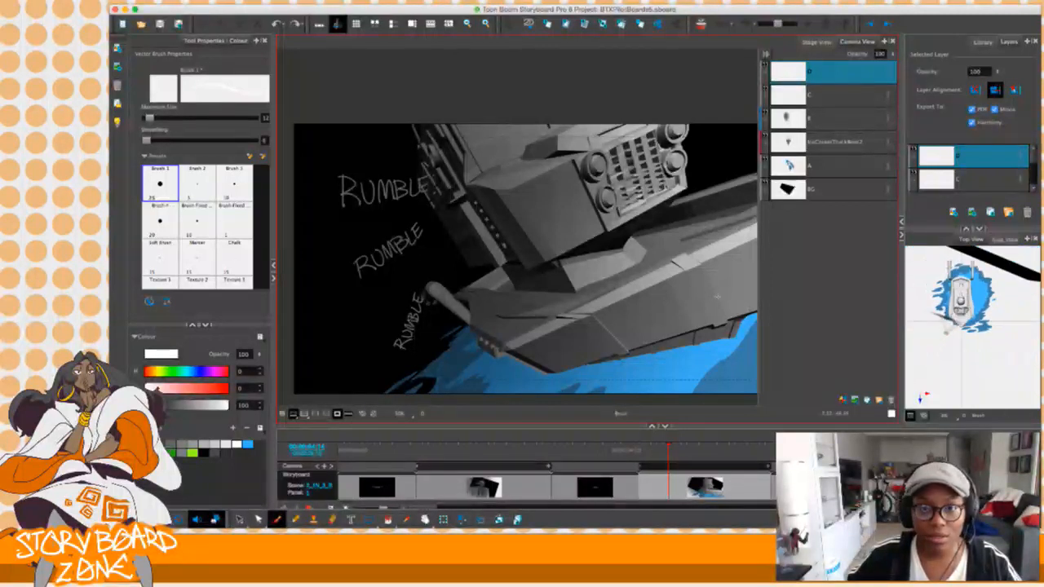
scroll(718, 297, "down", 2)
scroll(718, 298, "up", 1)
left_click(305, 414)
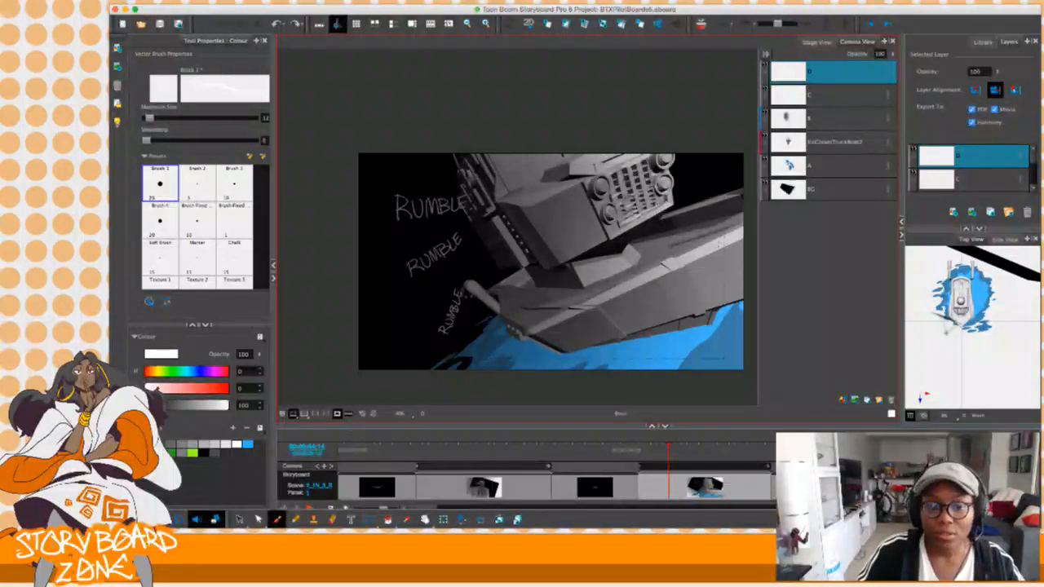
left_click(338, 414)
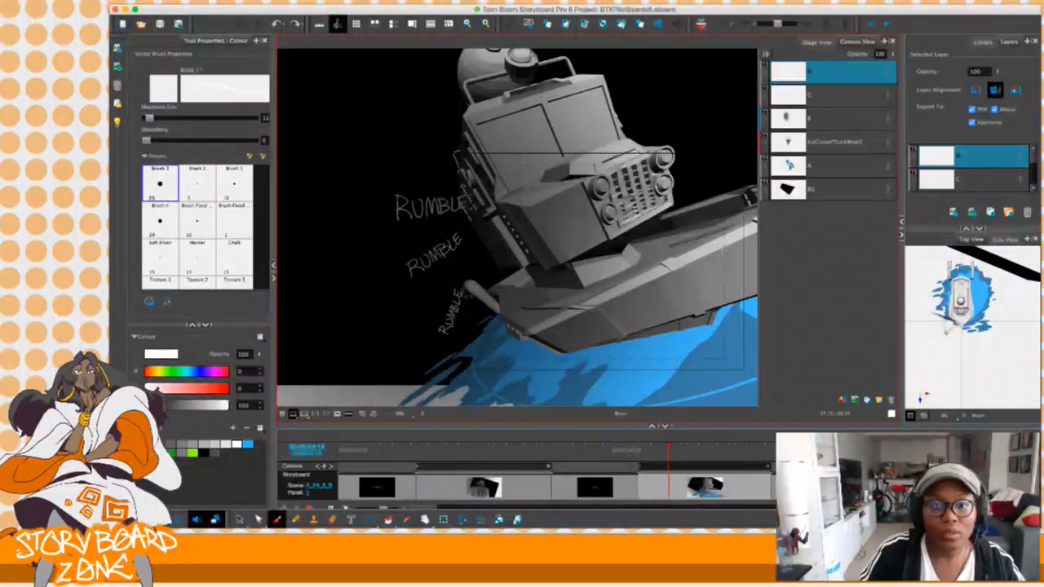
scroll(657, 262, "down", 5)
scroll(658, 262, "up", 3)
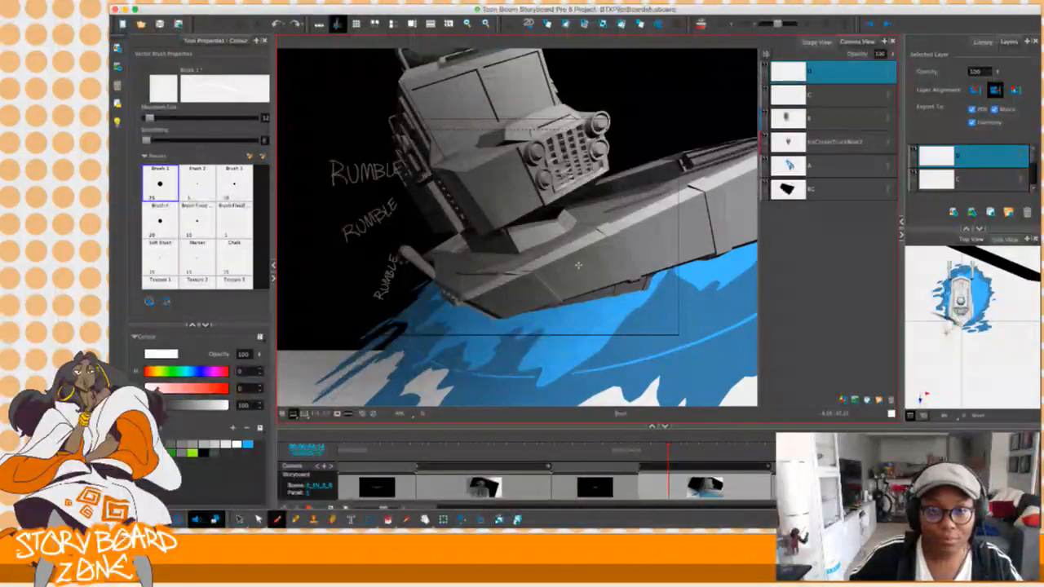
scroll(577, 265, "up", 3)
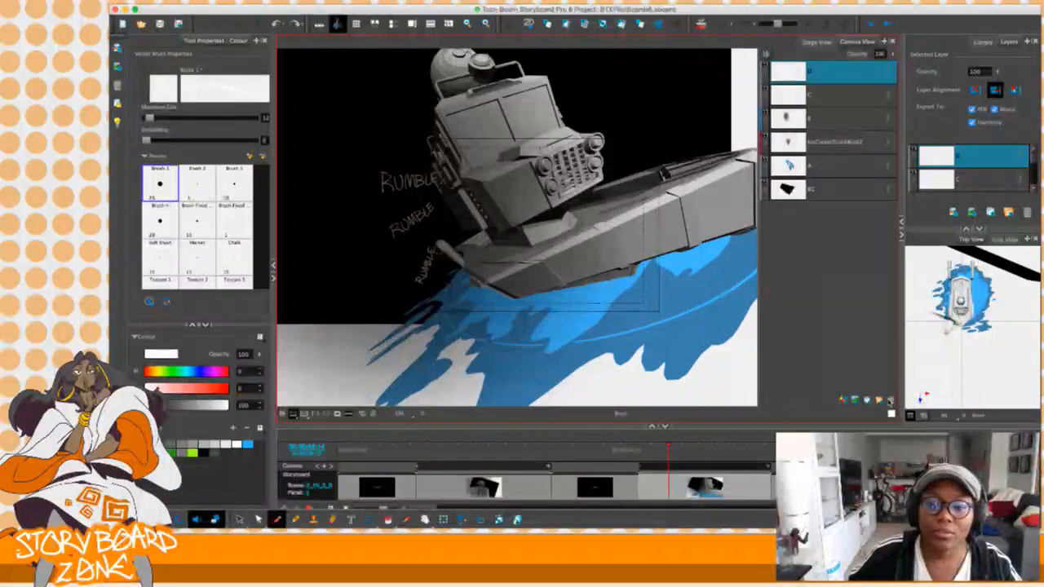
scroll(517, 227, "up", 2)
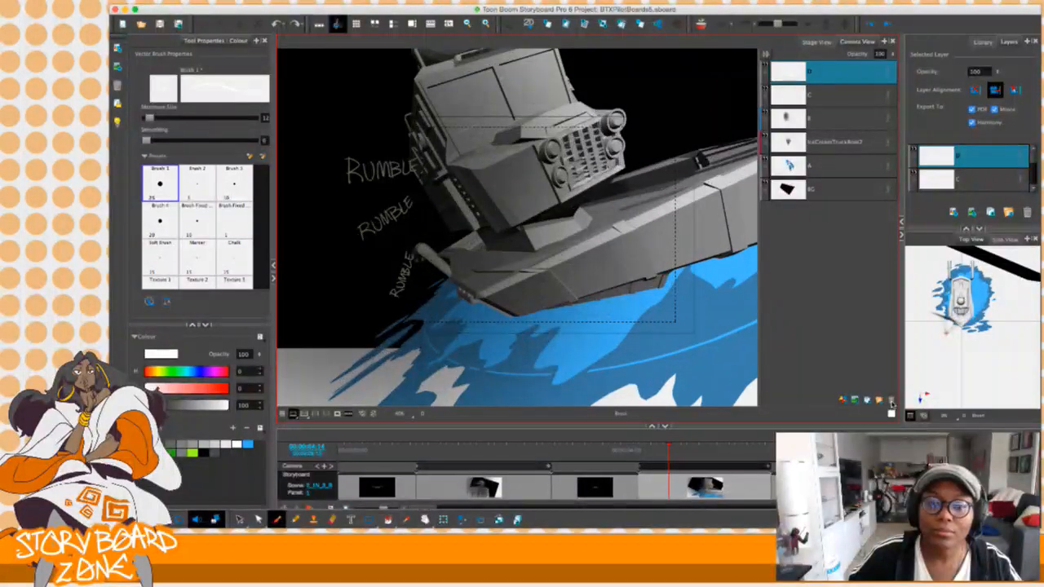
Replace the third RUMBLE layer with a new vector layer set to align to the camera and pinned.
left_click(891, 402)
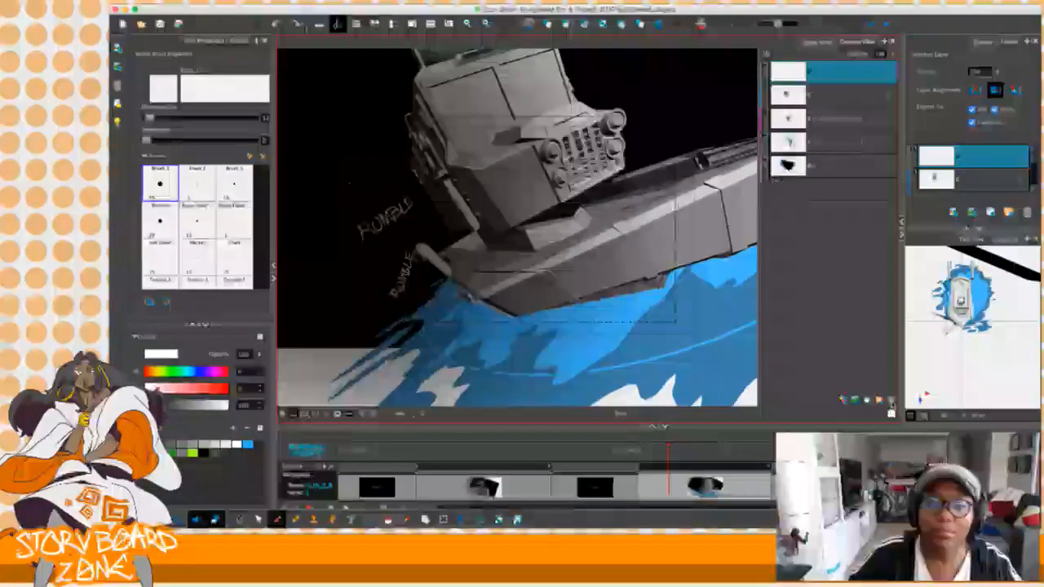
left_click(843, 399)
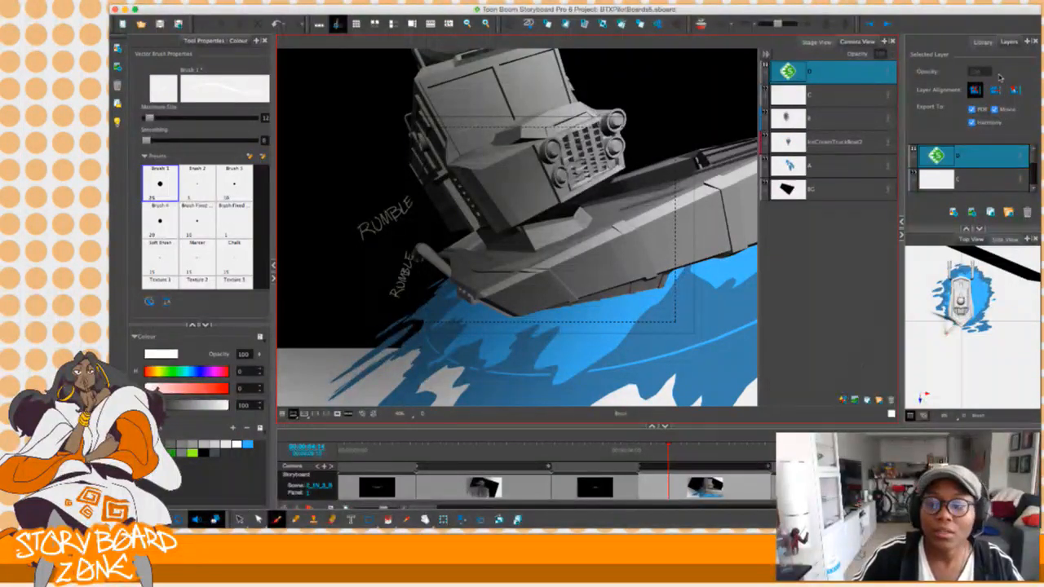
left_click(1014, 91)
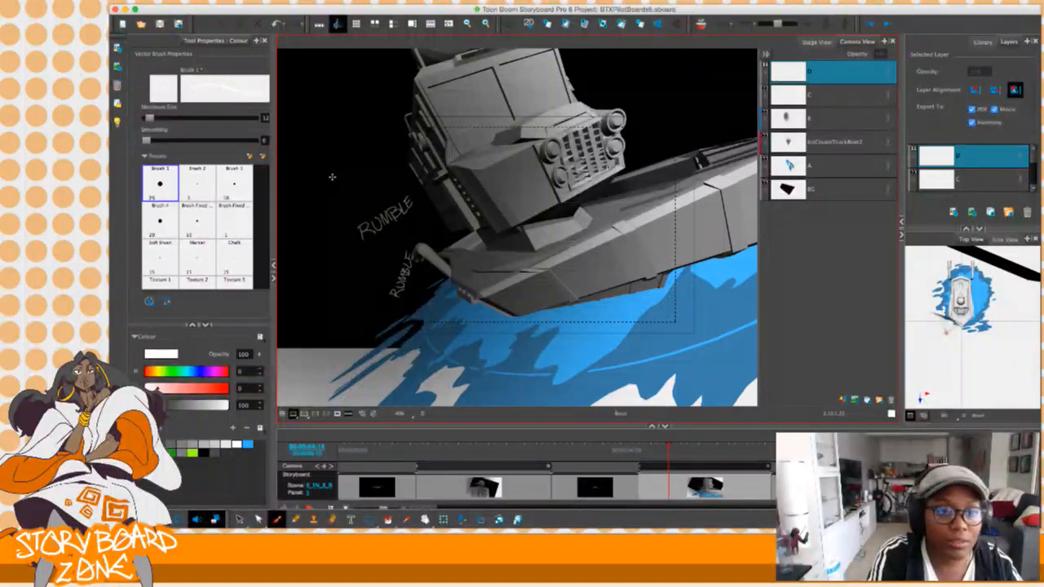
Hand-letter RUMBLE in white across the front of the truck on the pinned layer.
left_click_drag(340, 181, 354, 194)
key("ctrl+z")
key("ctrl+z")
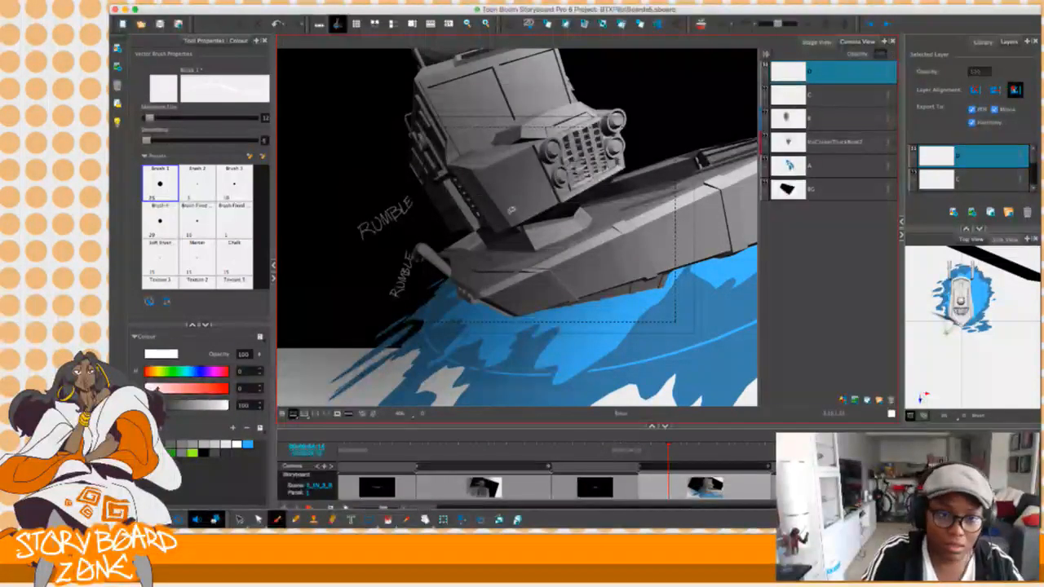
mouse_move(471, 201)
left_mouse_down()
mouse_move(474, 227)
mouse_move(501, 201)
mouse_move(512, 214)
mouse_move(517, 193)
mouse_move(535, 202)
mouse_move(543, 189)
left_mouse_up()
left_click_drag(536, 200, 545, 199)
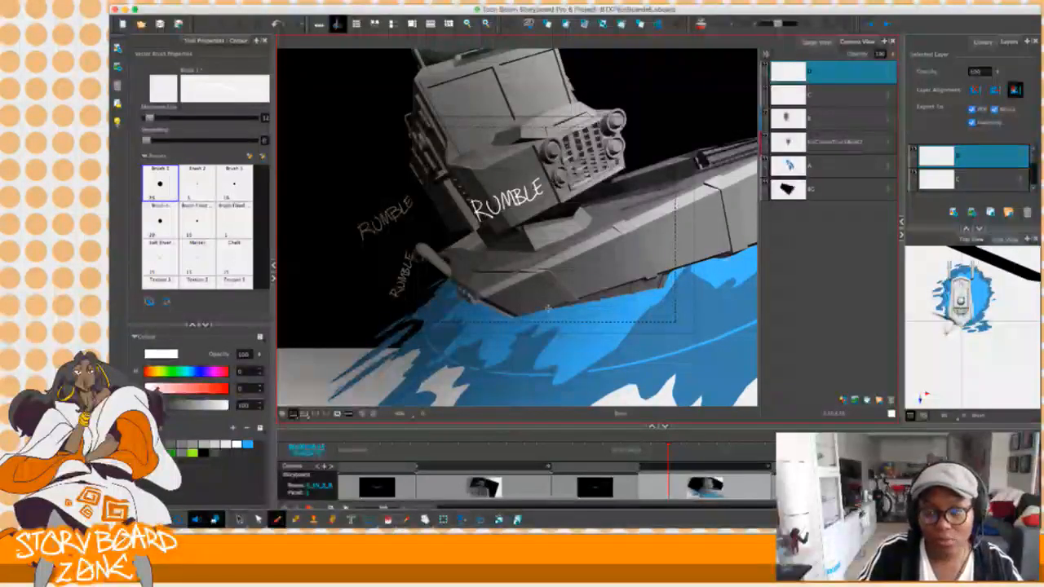
Scrub to an earlier frame to compare the pinned lettering with the other words, and turn the camera mask on.
mouse_move(667, 448)
left_mouse_down()
mouse_move(637, 448)
mouse_move(653, 449)
left_mouse_up()
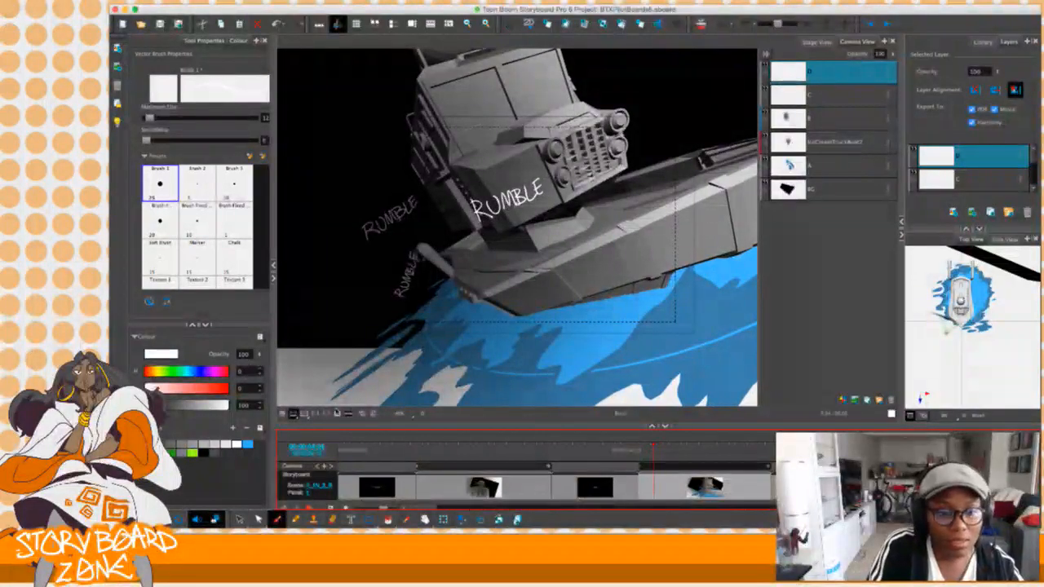
left_click(338, 414)
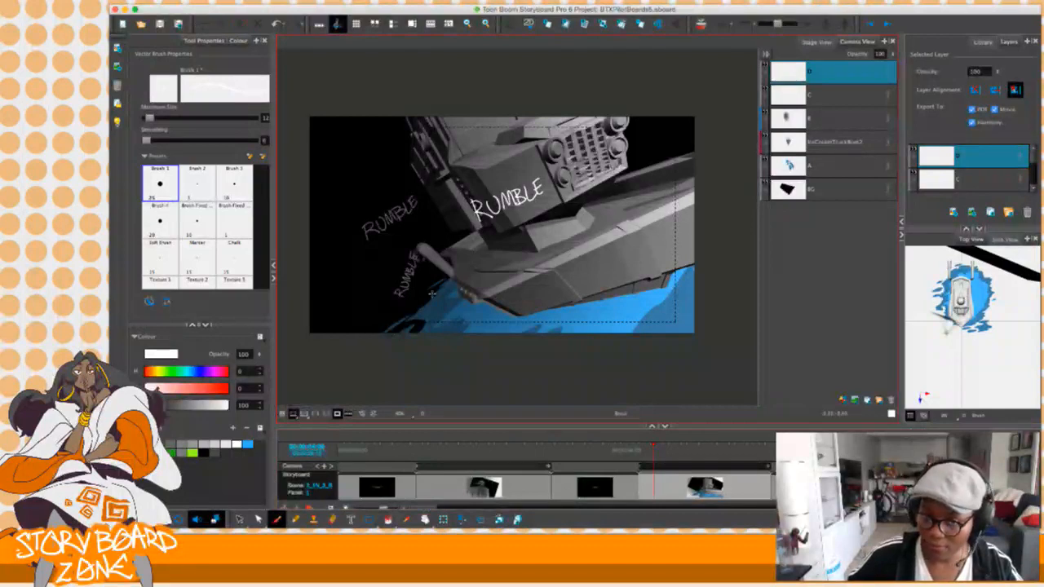
Switch the truck-front RUMBLE layer from pinned to align to camera without pinning and scrub the shot to check its movement.
scroll(440, 293, "up", 2)
scroll(636, 326, "up", 2)
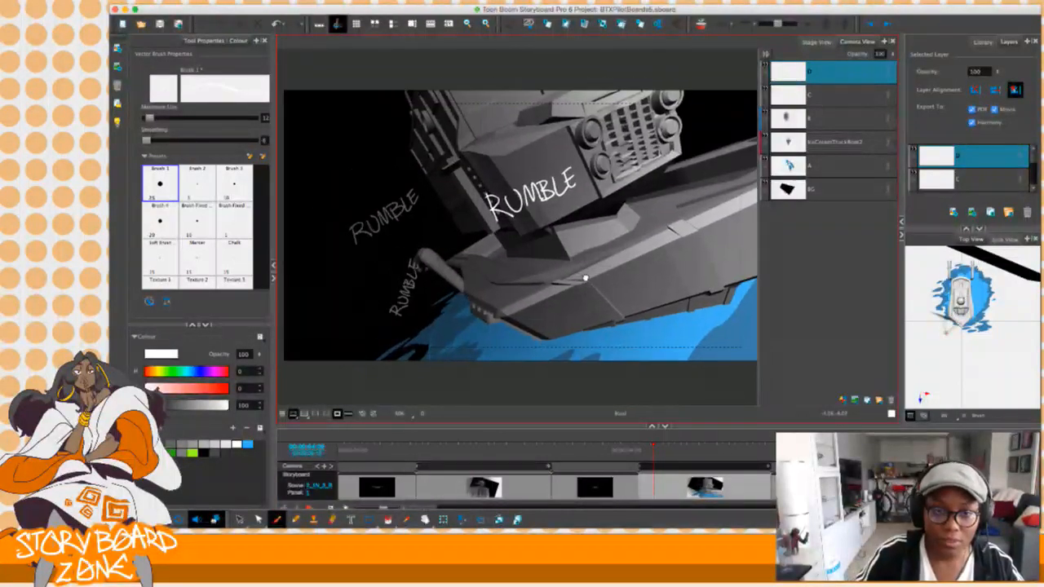
left_click_drag(648, 449, 683, 461)
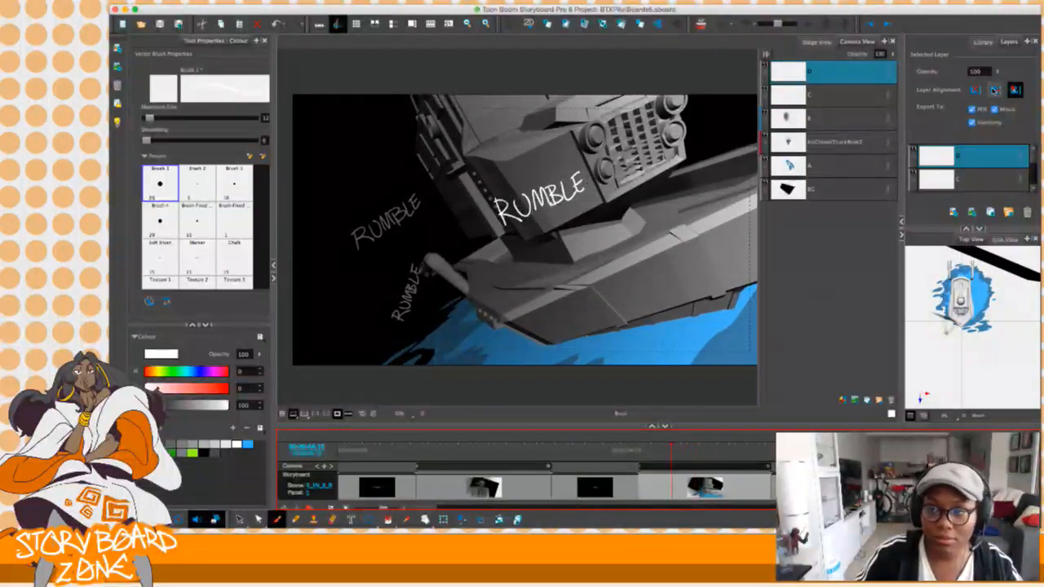
left_click(995, 90)
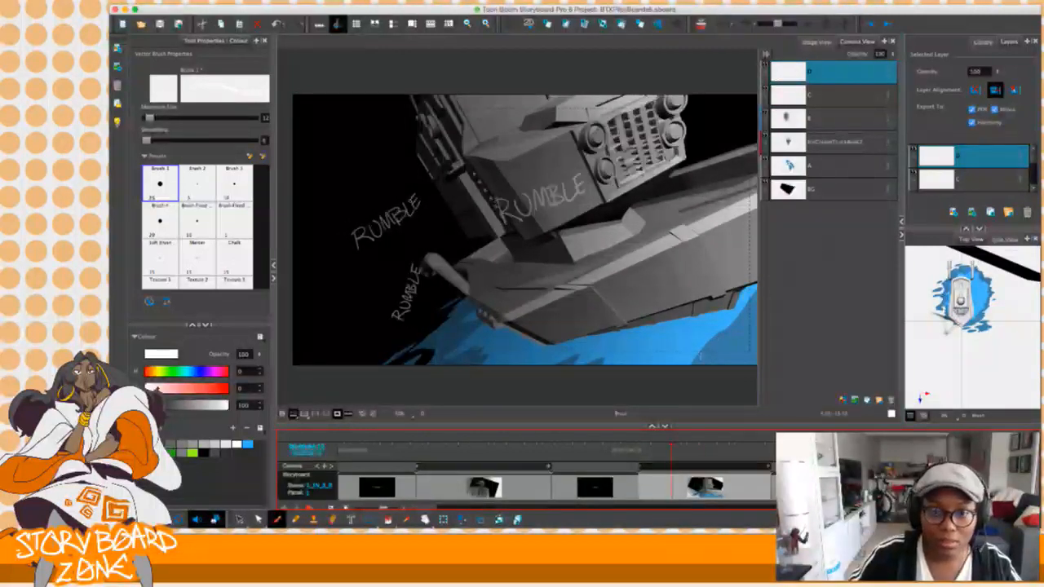
left_click(666, 454)
left_click_drag(667, 455, 738, 459)
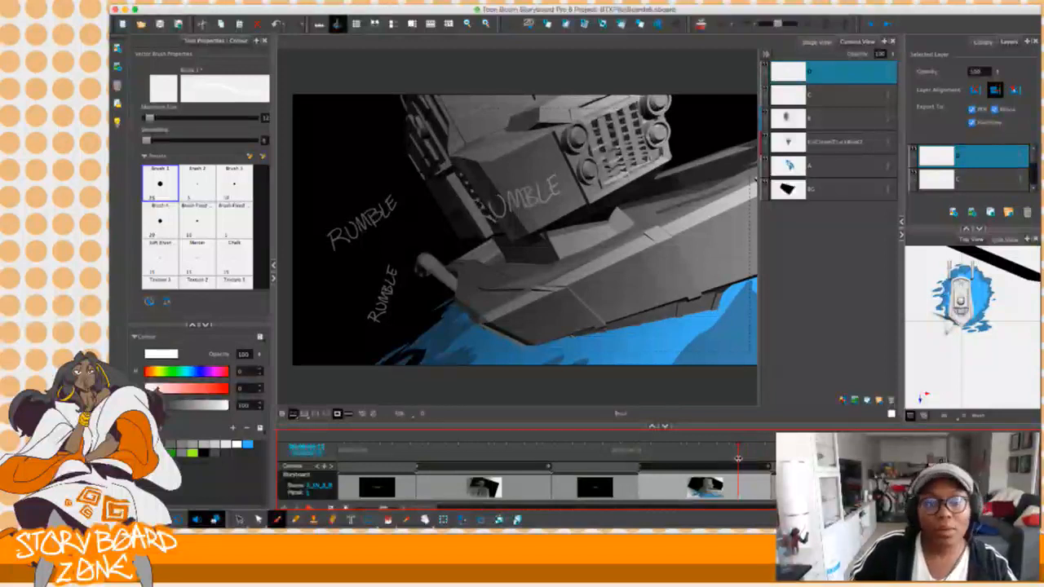
Circle the RUMBLE lettering on the truck and try its layer with no alignment before restoring camera alignment.
mouse_move(529, 216)
left_mouse_down()
mouse_move(575, 175)
mouse_move(506, 218)
left_mouse_up()
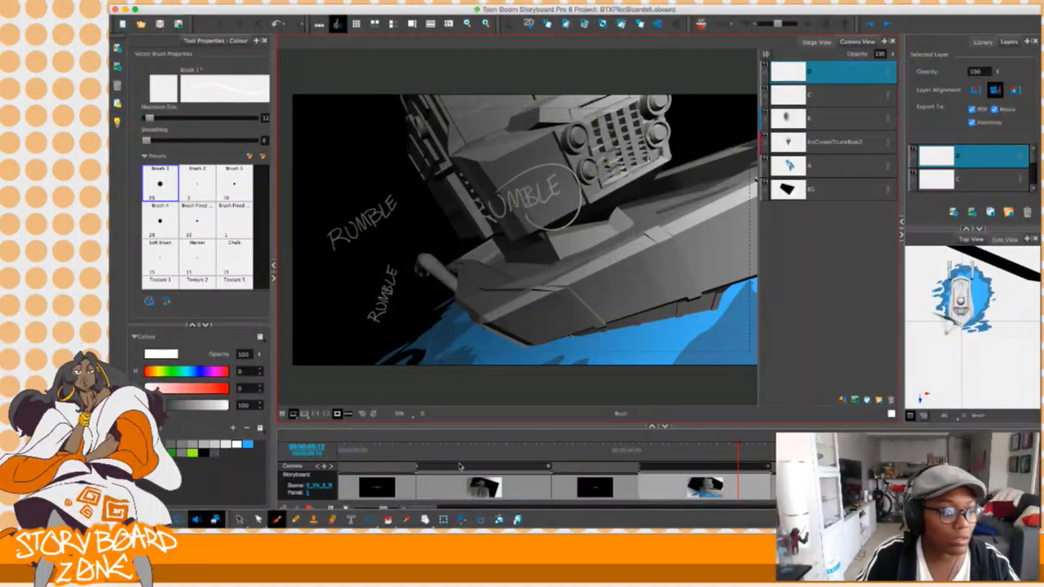
left_click(975, 91)
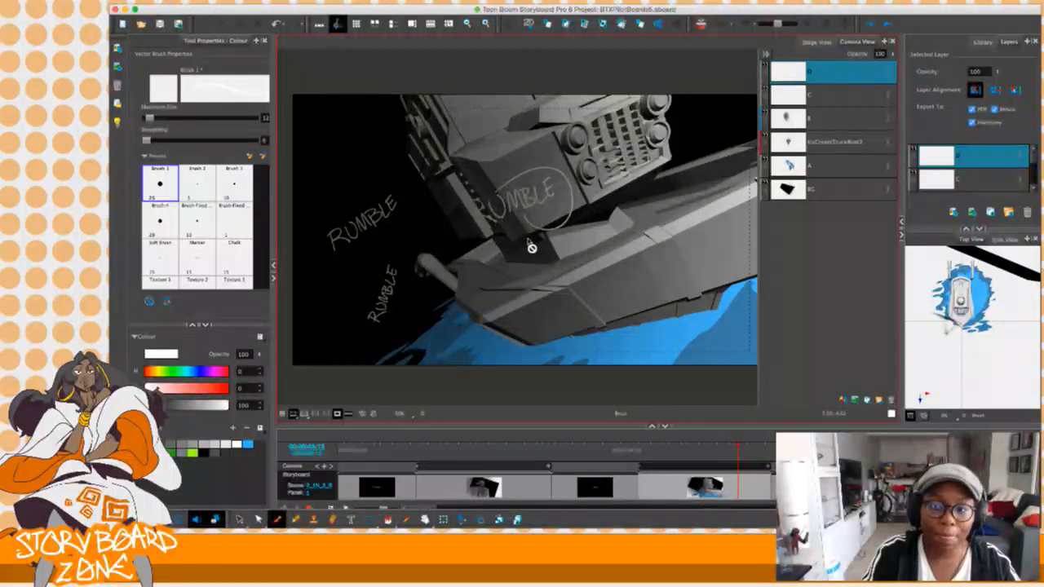
left_click(995, 90)
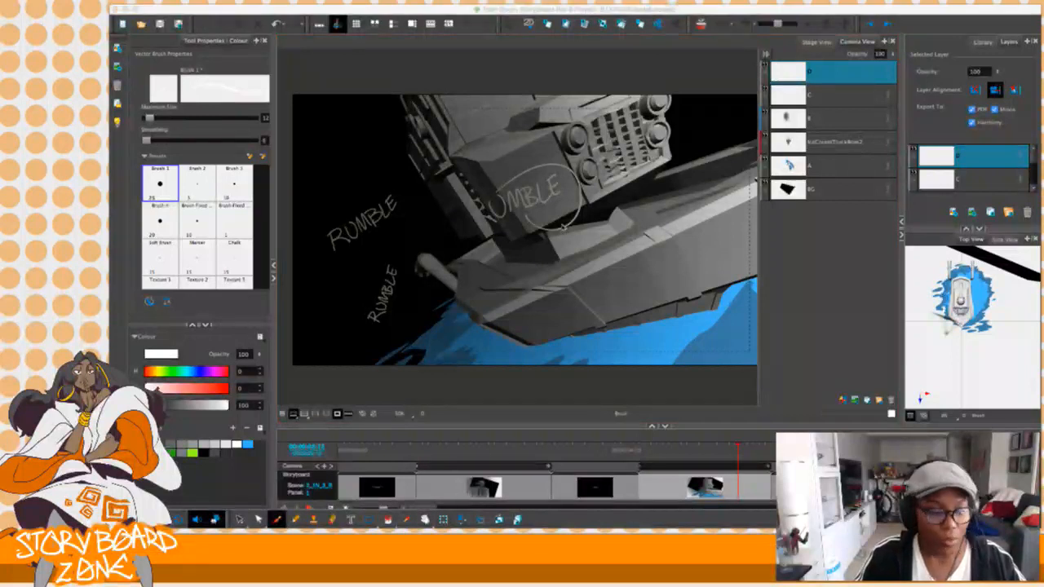
left_click(562, 229)
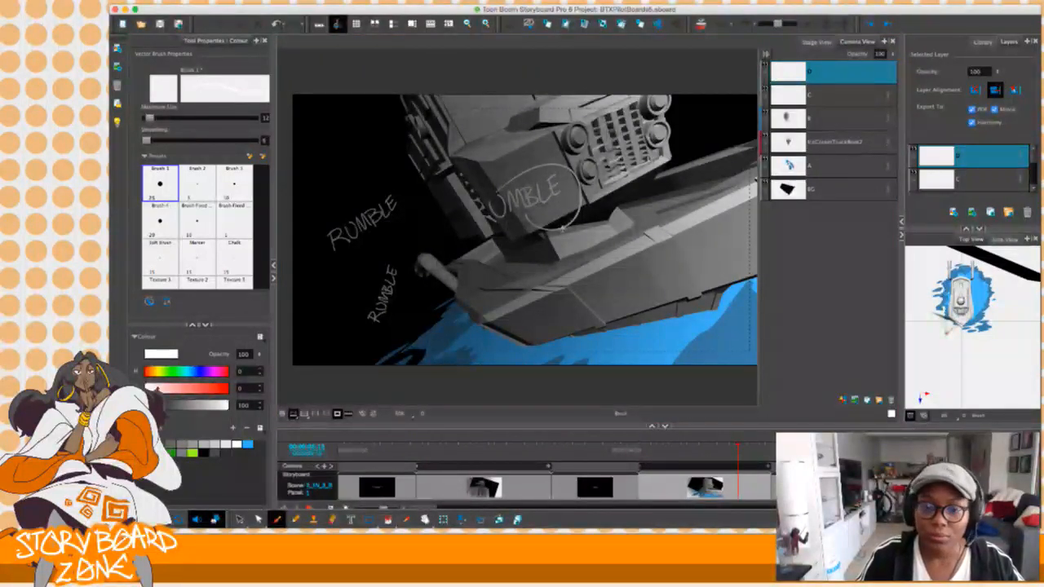
Scrub back towards the shot's start and delete the layer holding the circled truck-front RUMBLE lettering.
left_click_drag(638, 451, 665, 454)
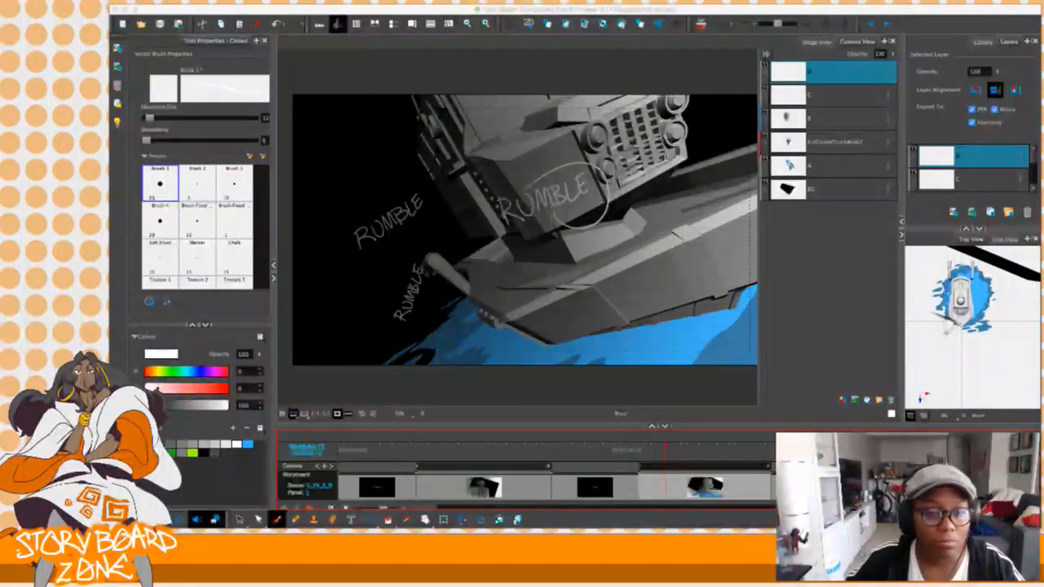
left_click(608, 10)
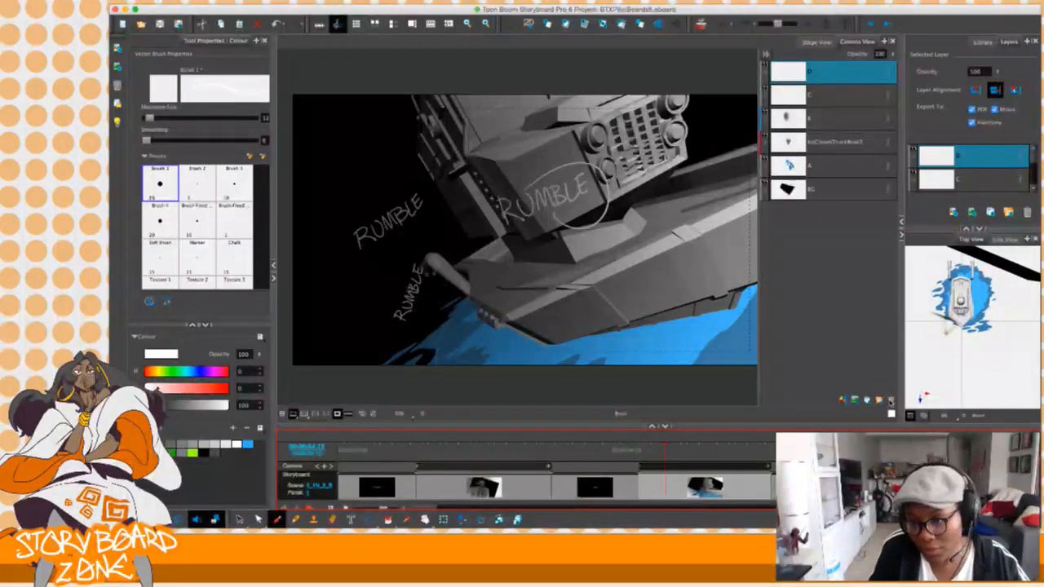
left_click(891, 400)
Hand-letter two more white RUMBLE words behind the boat, one slanting down above the existing pair and a small upright one below.
left_click_drag(625, 452, 703, 454)
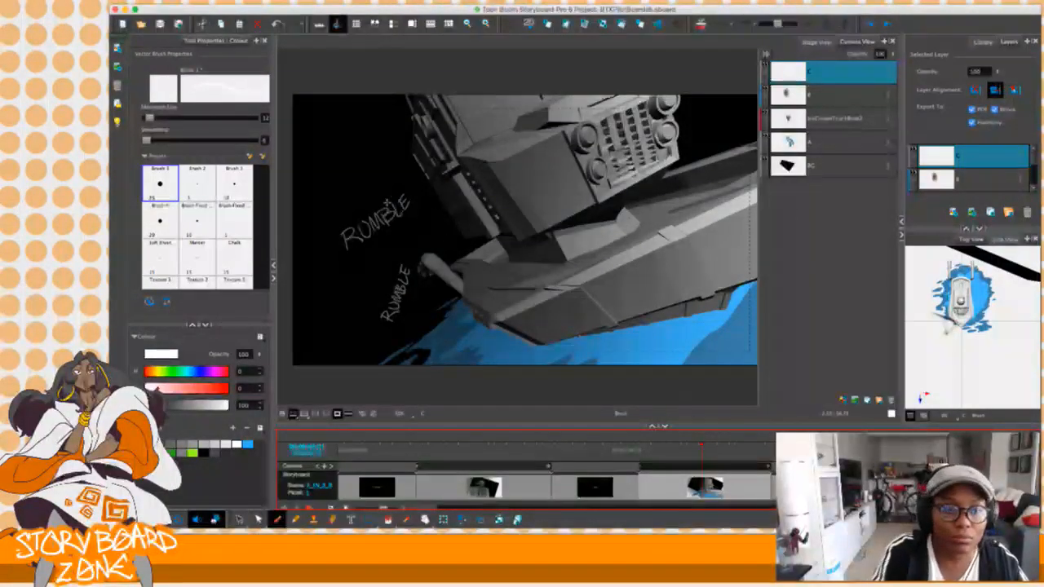
left_click(349, 153)
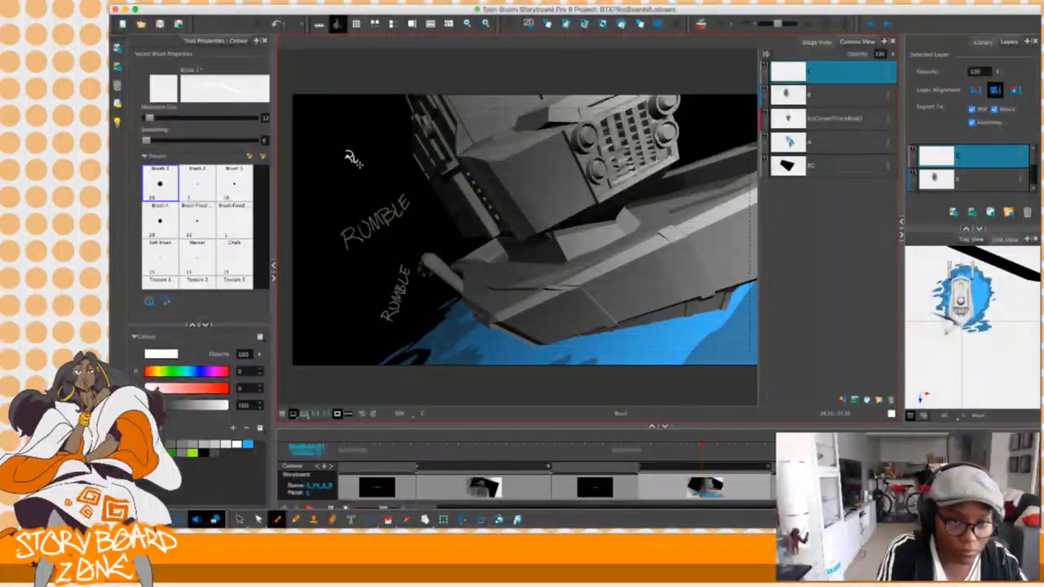
key("super+z")
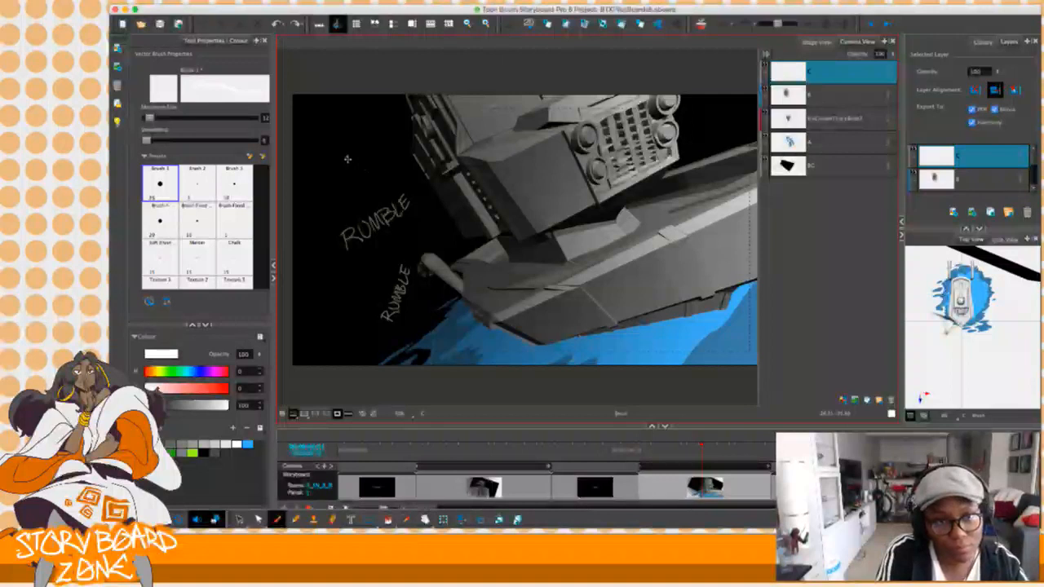
left_click_drag(350, 155, 366, 181)
key("super+z")
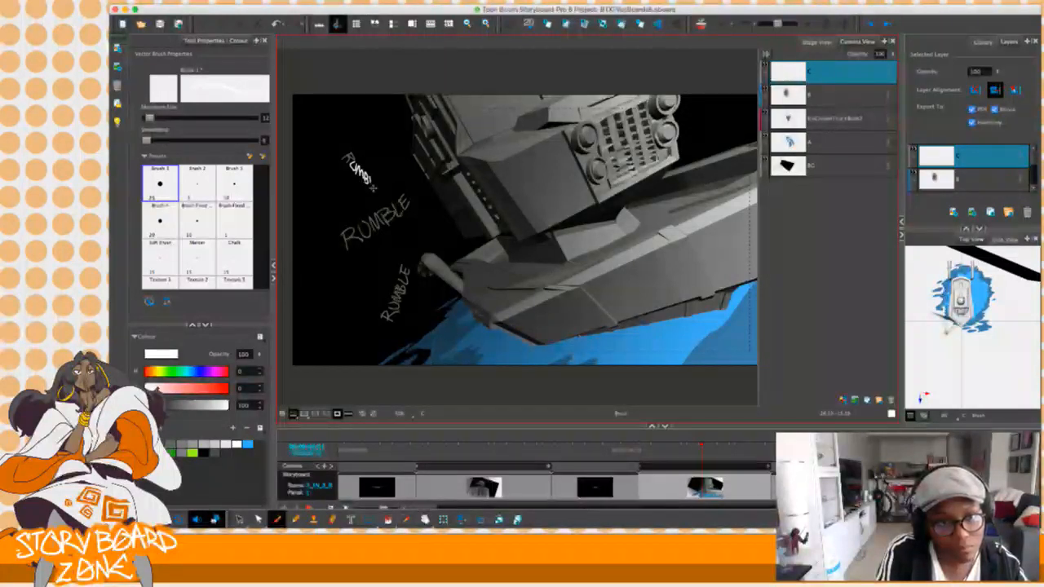
left_click_drag(371, 181, 378, 189)
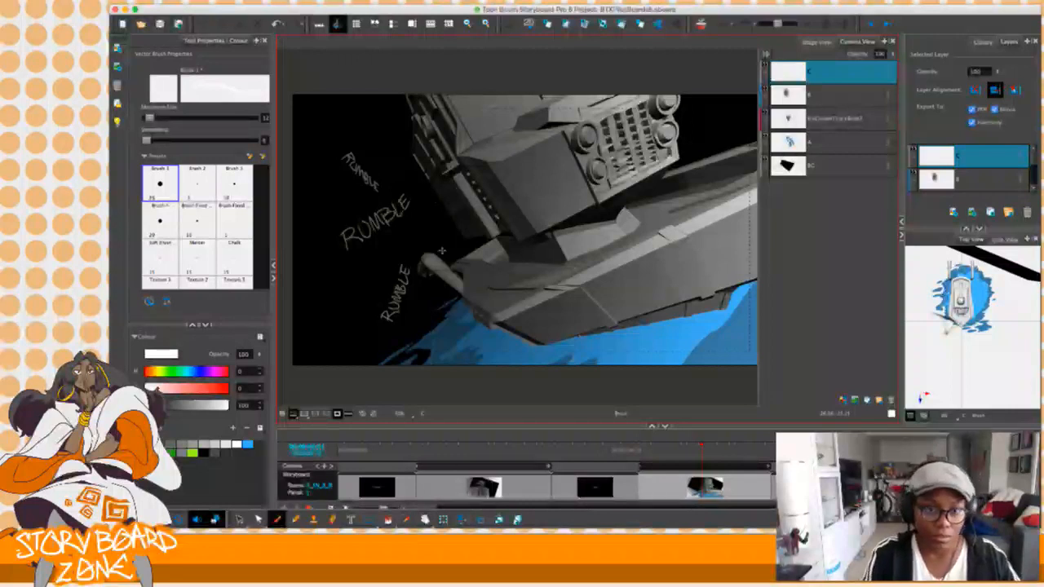
left_click_drag(326, 330, 337, 300)
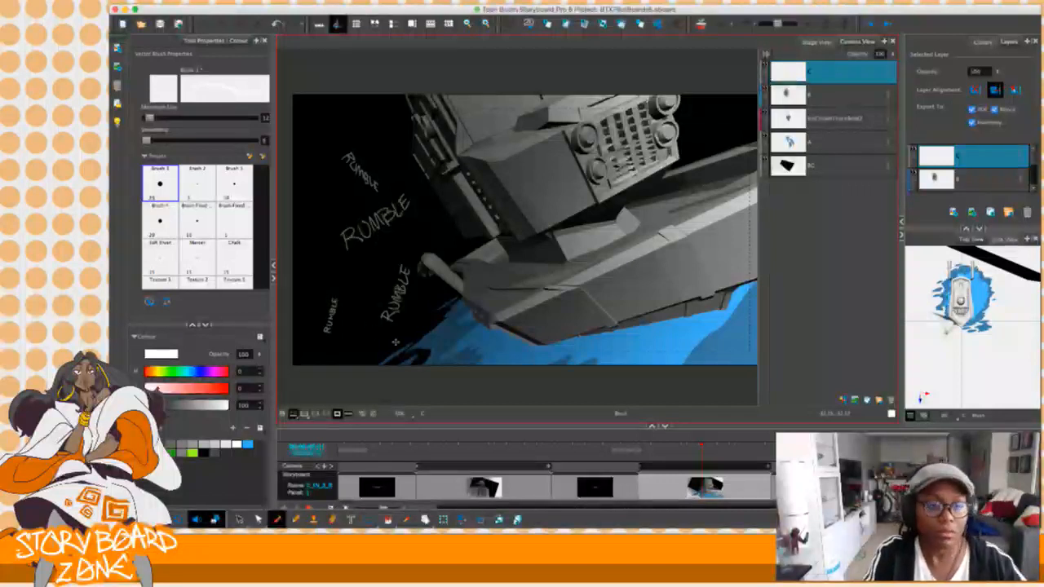
At the shot's start, move the large middle RUMBLE left, away from the boat, and scrub ahead to check it.
left_click_drag(699, 448, 641, 454)
key("alt+s")
mouse_move(388, 210)
left_mouse_down()
mouse_move(405, 248)
mouse_move(389, 213)
mouse_move(405, 232)
mouse_move(367, 240)
left_mouse_up()
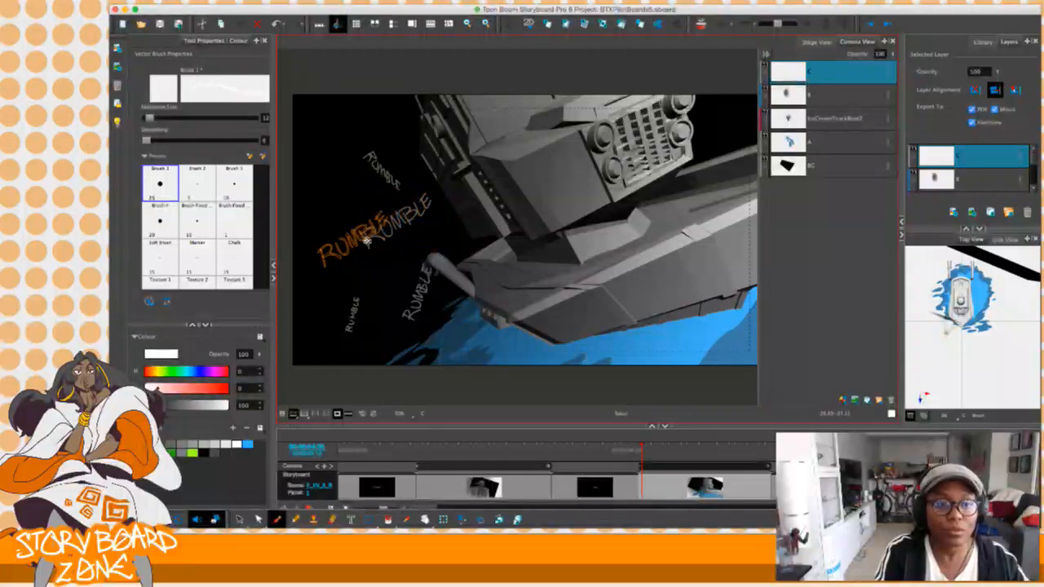
left_click_drag(641, 450, 749, 459)
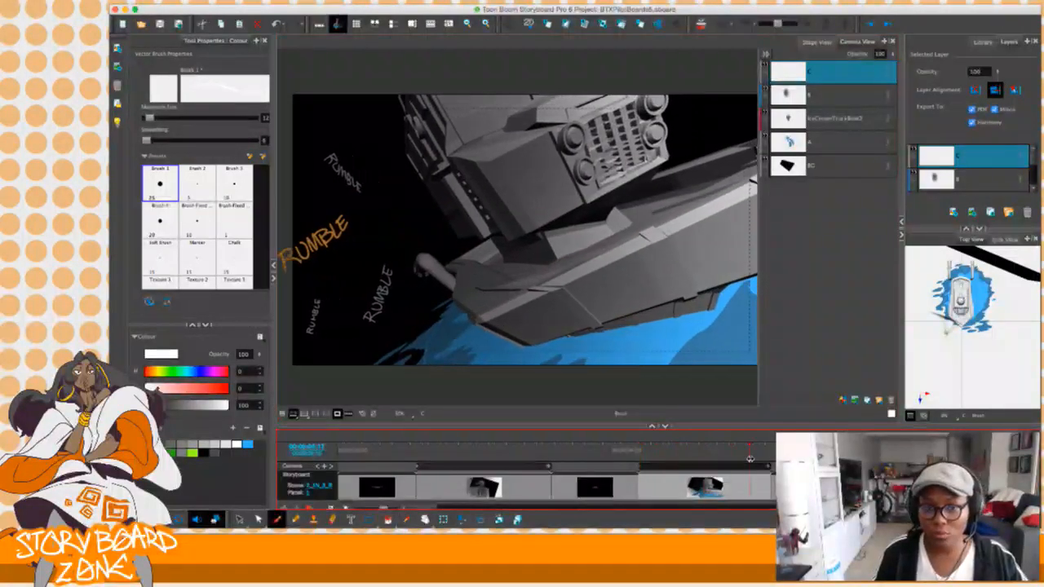
Hand-letter two small white RUMBLE words one above the other along the rear side of the truck.
mouse_move(423, 212)
left_mouse_down()
mouse_move(424, 222)
mouse_move(438, 221)
mouse_move(442, 203)
mouse_move(457, 209)
mouse_move(465, 189)
left_mouse_up()
key("ctrl+z")
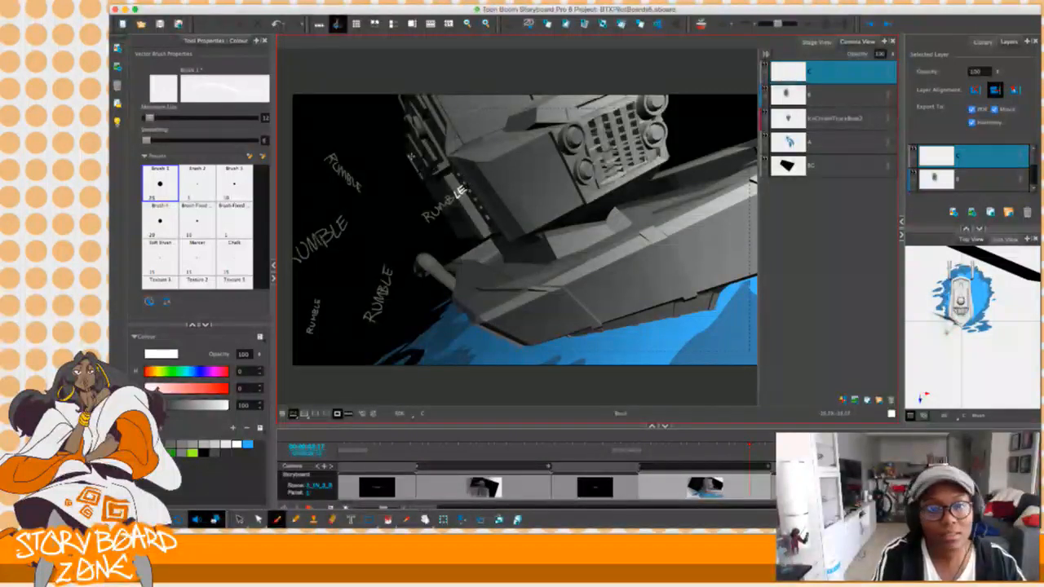
key("ctrl+z")
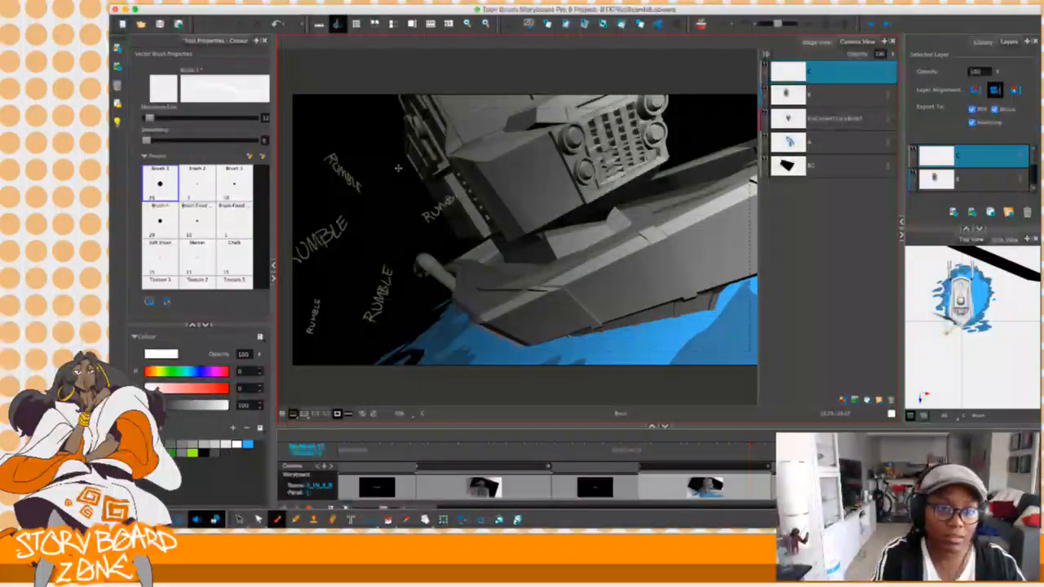
left_click_drag(410, 166, 435, 175)
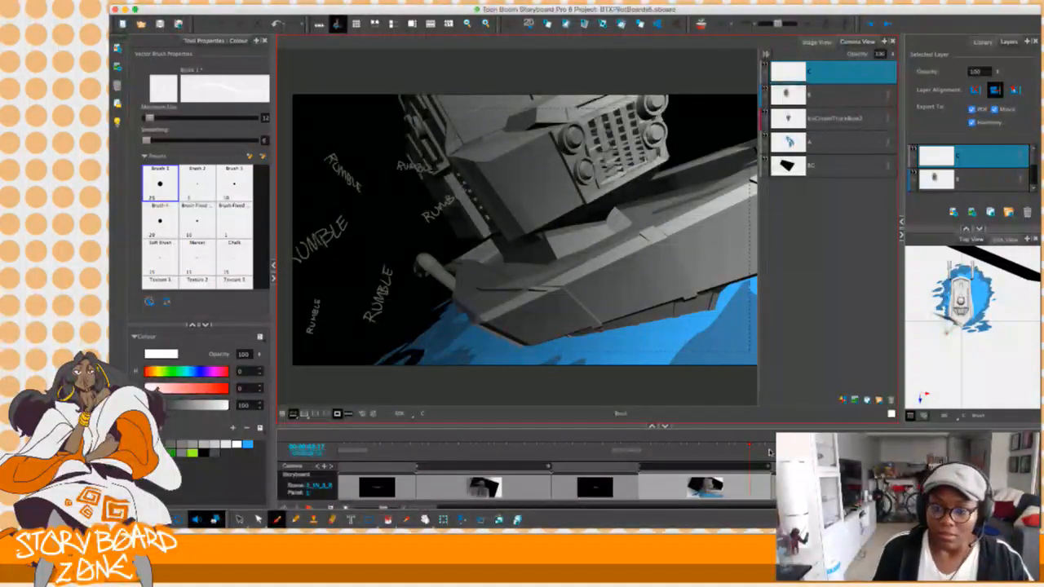
Move the small upright RUMBLE farther left and shift the lower word beside the truck right onto its side.
left_click_drag(748, 447, 636, 441)
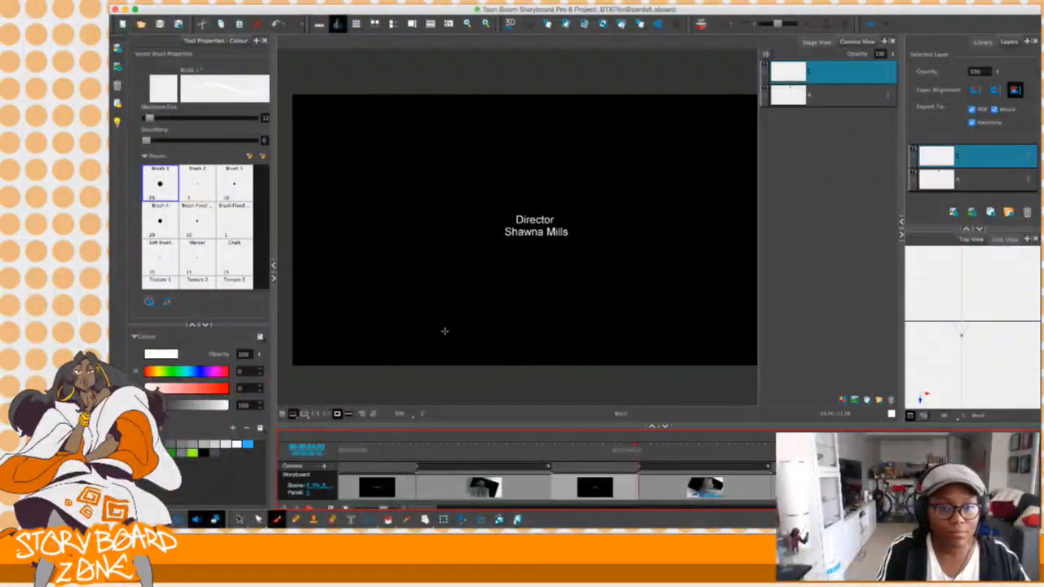
key("period")
mouse_move(356, 295)
left_mouse_down()
mouse_move(362, 356)
mouse_move(337, 305)
mouse_move(323, 334)
left_mouse_up()
left_click_drag(650, 454, 764, 455)
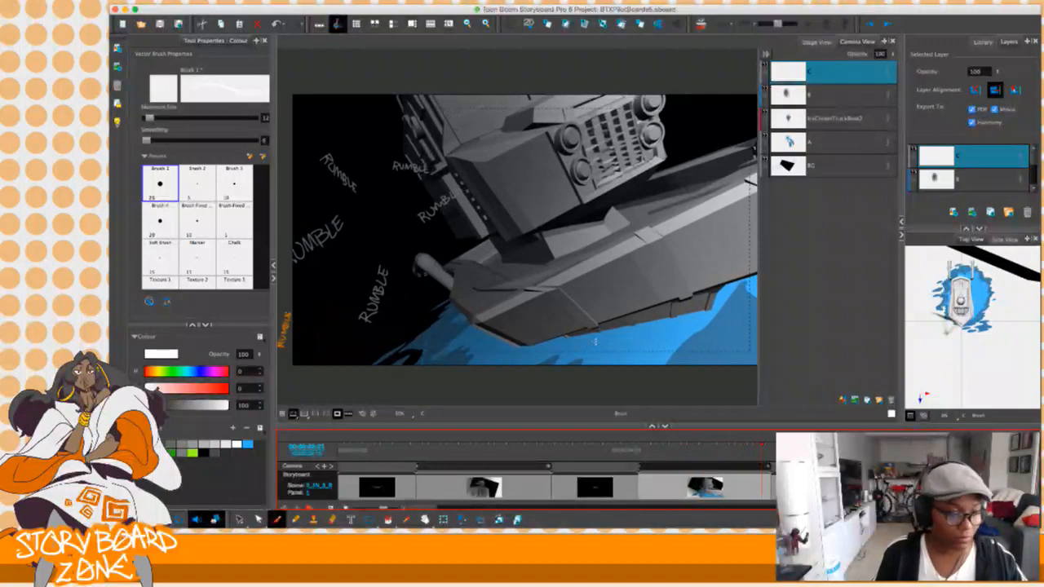
mouse_move(283, 330)
left_mouse_down()
mouse_move(435, 202)
mouse_move(480, 196)
left_mouse_up()
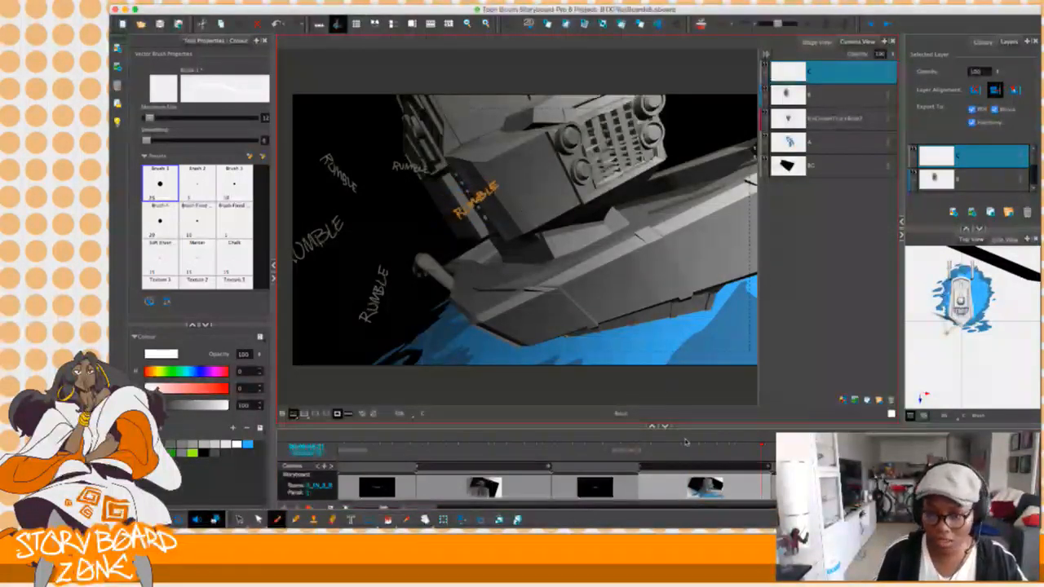
Move the slanted upper RUMBLE up and left, away from the other words, and scrub through the shot to check it.
left_click_drag(761, 446, 655, 442)
left_click(382, 176)
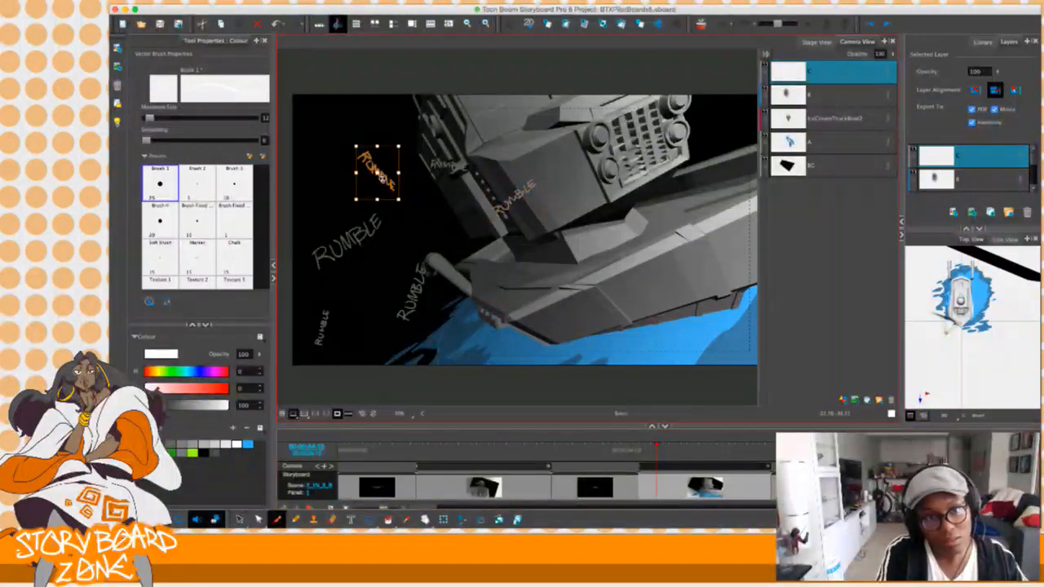
left_click_drag(382, 176, 358, 150)
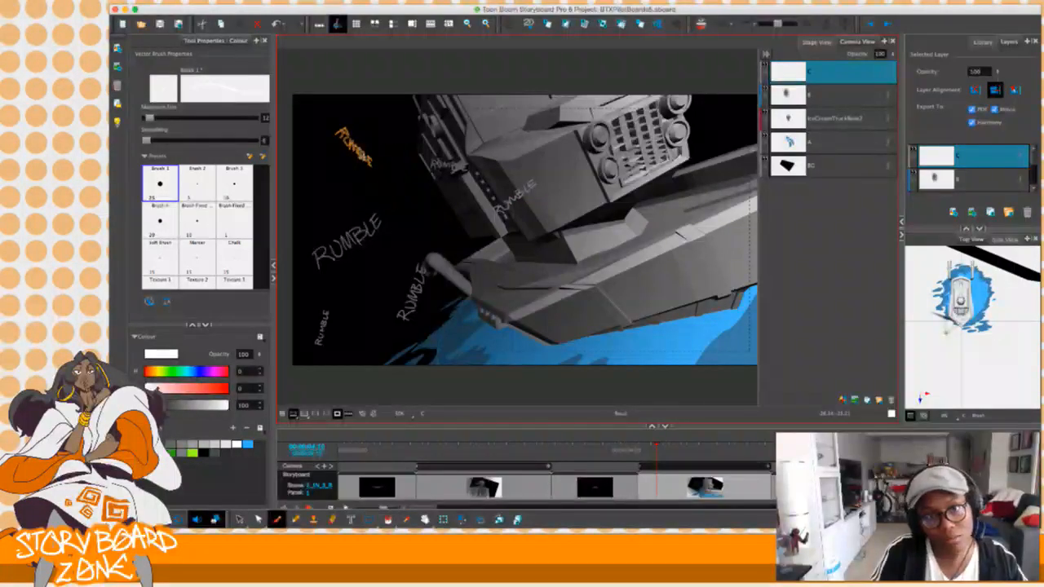
left_click_drag(657, 445, 721, 449)
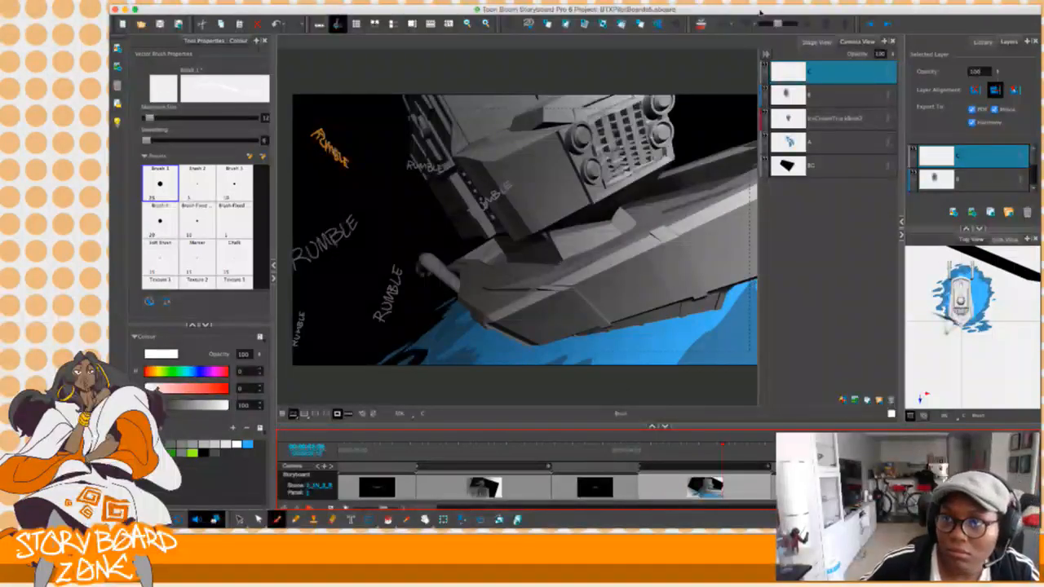
Play the storyboard onward from the RUMBLE shot and examine the sound-effect lettering in the RATTLE shot.
key("space")
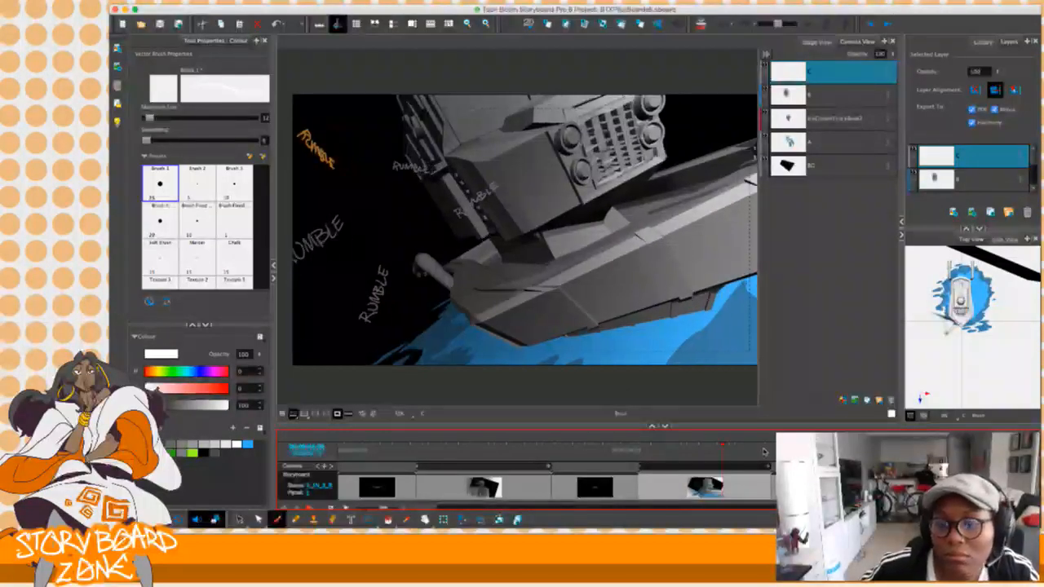
key("space")
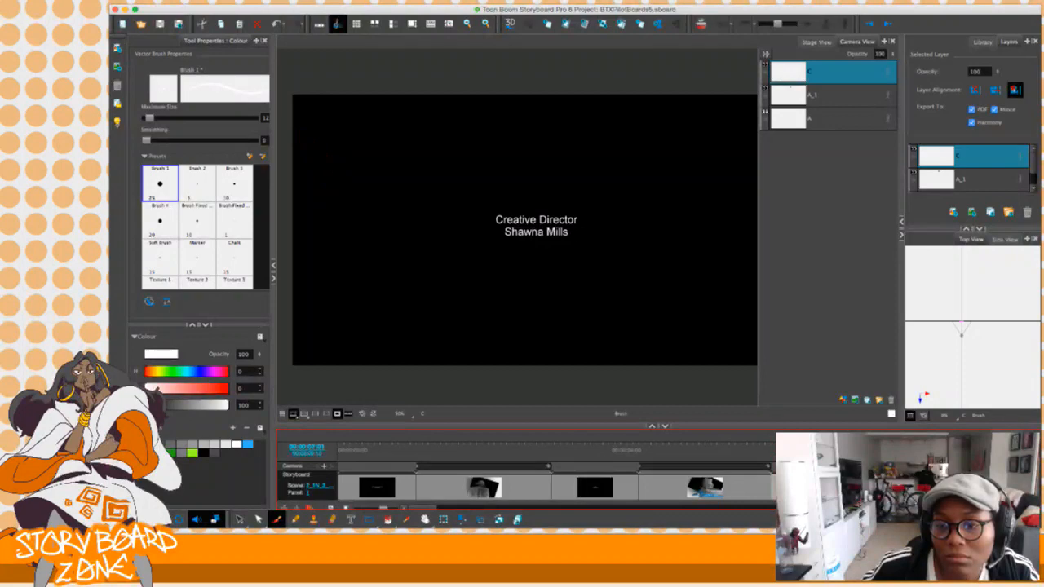
key("space")
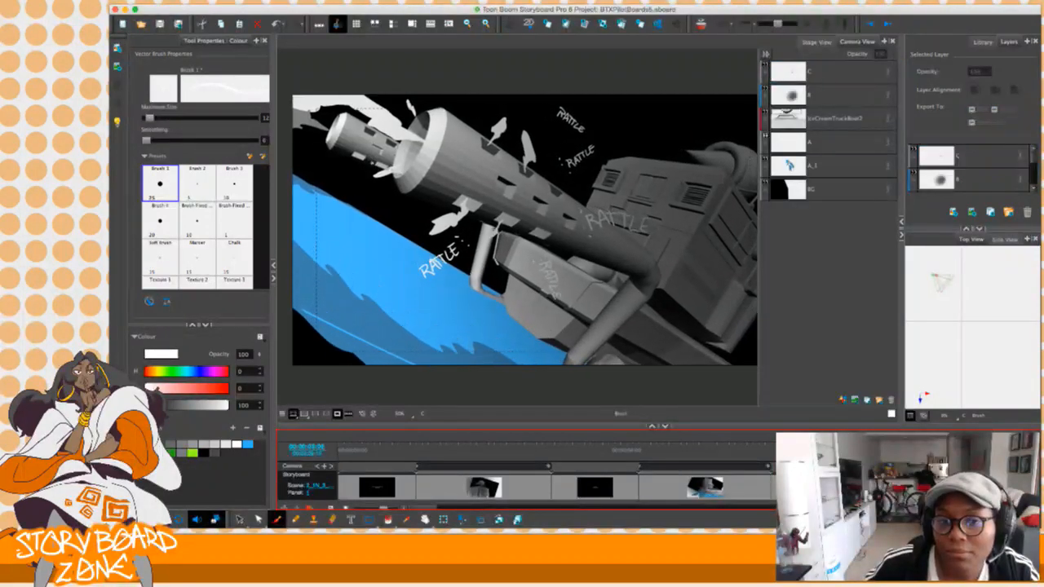
key("space")
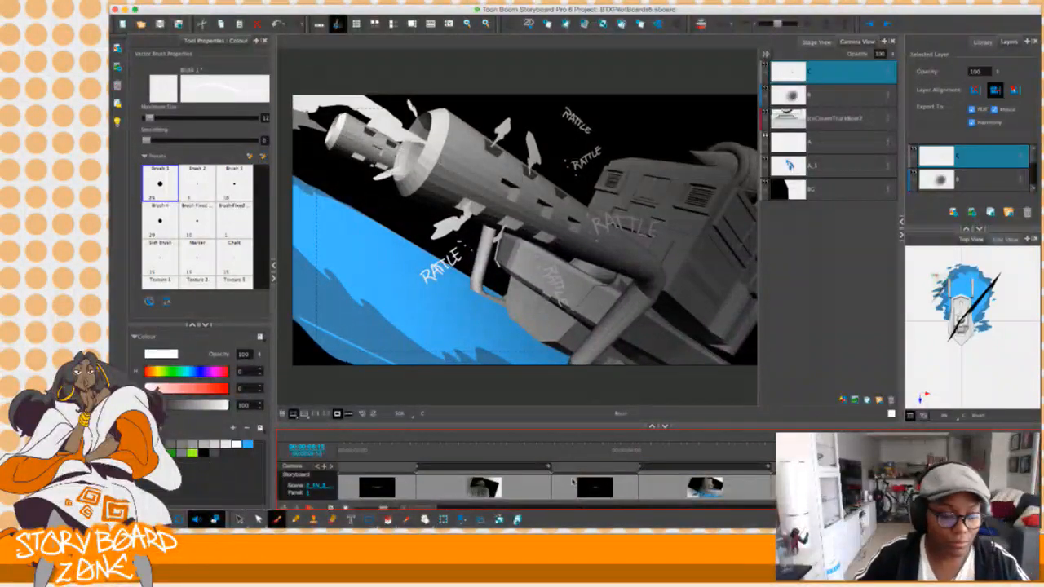
key("space")
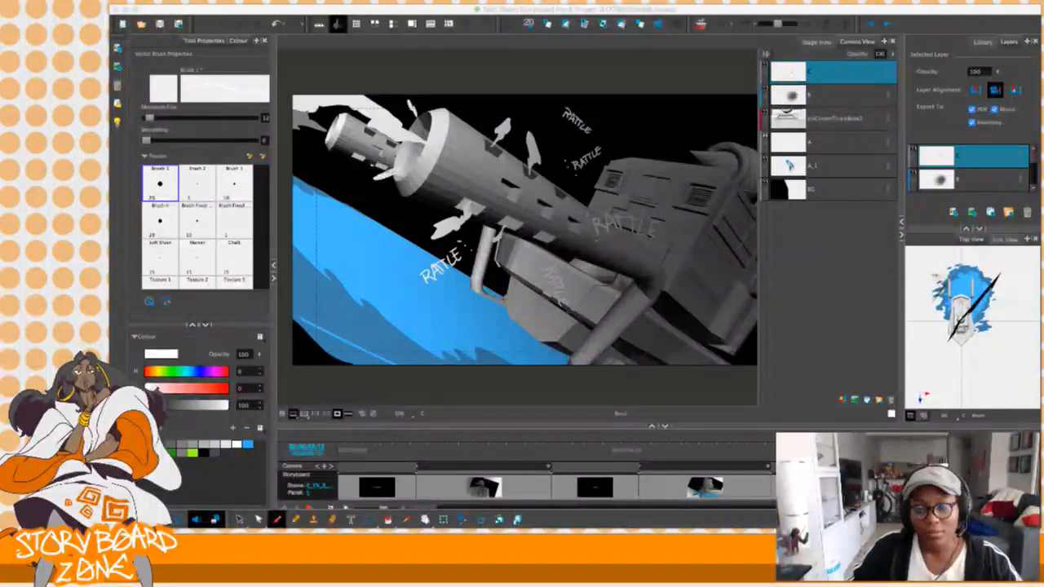
key("space")
key("space")
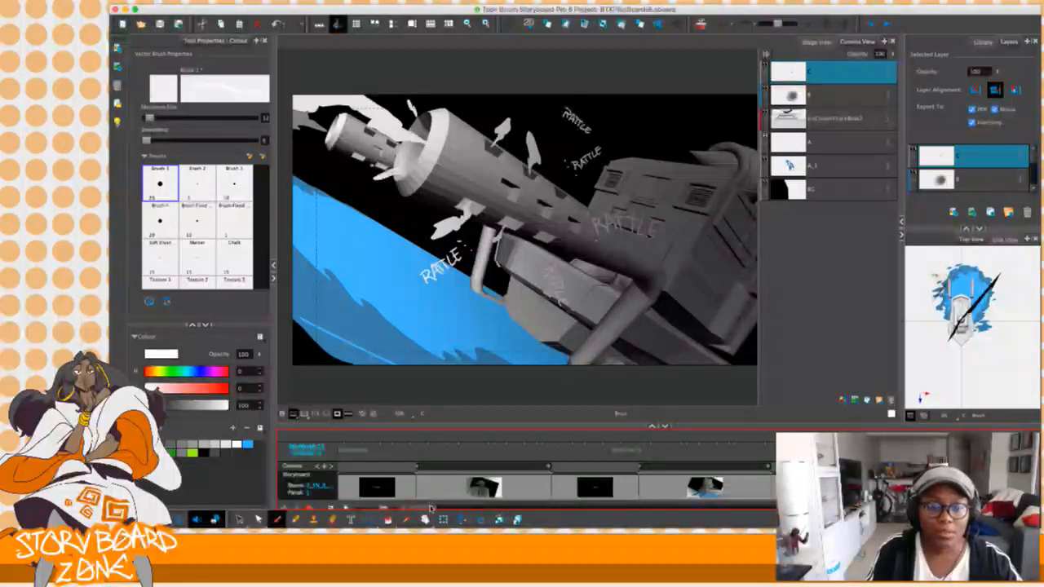
key("space")
Go to the next shot of the truck boat on black, add a vector layer to its group, and scrub through the shot.
left_click_drag(517, 448, 675, 463)
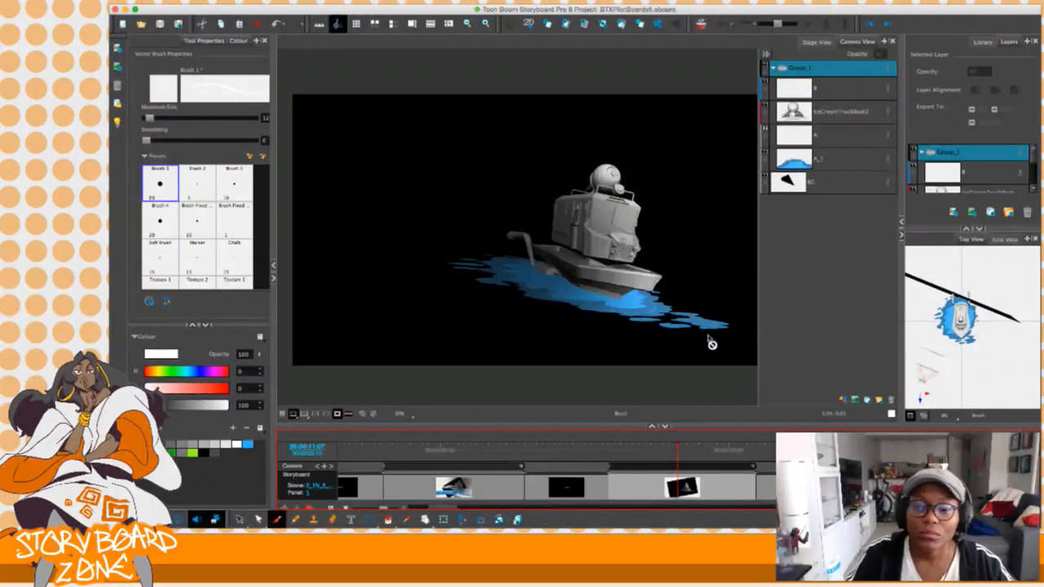
left_click(801, 87)
left_click(773, 68)
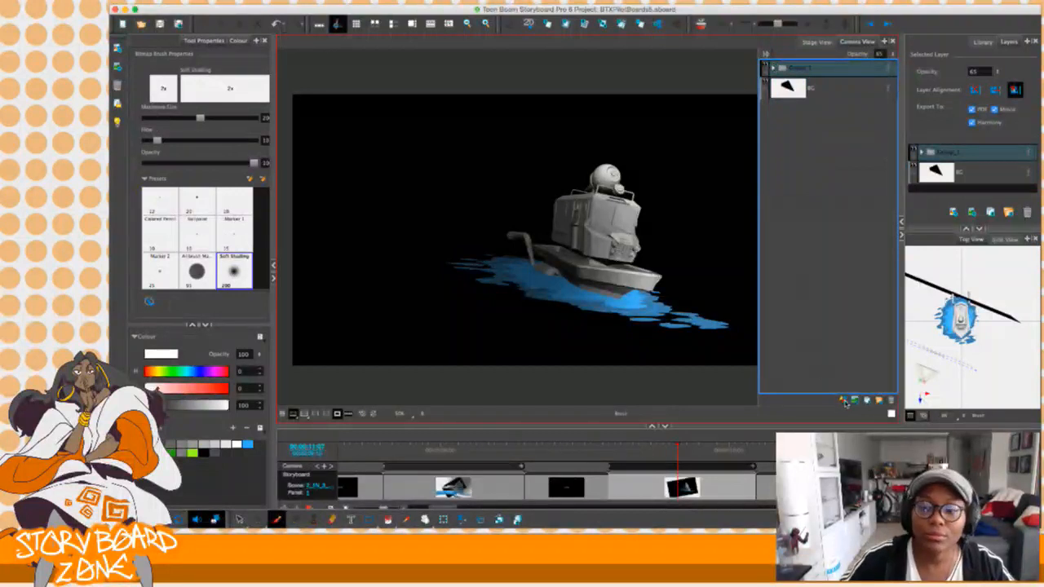
left_click(843, 372)
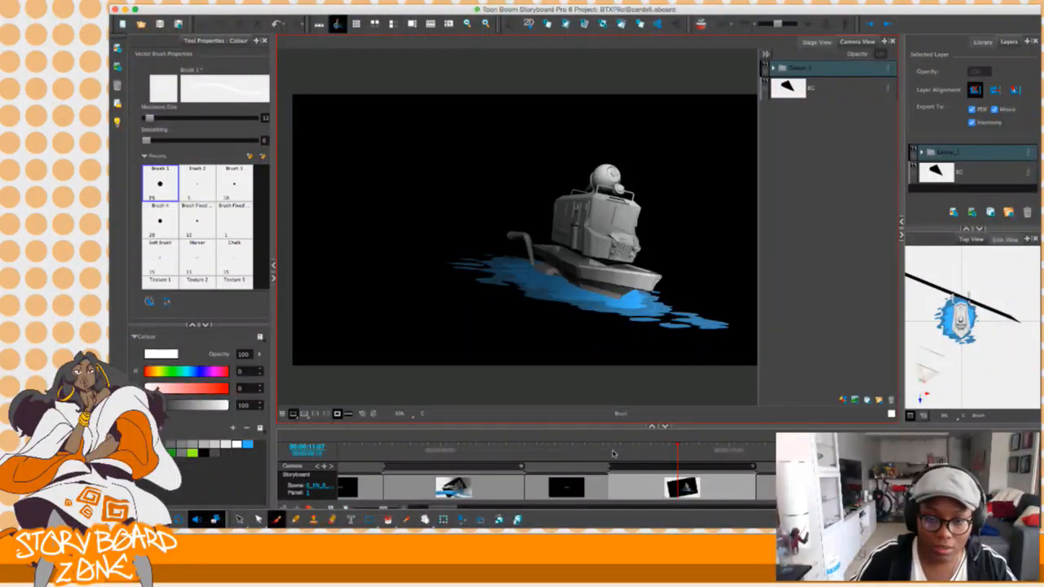
left_click_drag(613, 453, 683, 457)
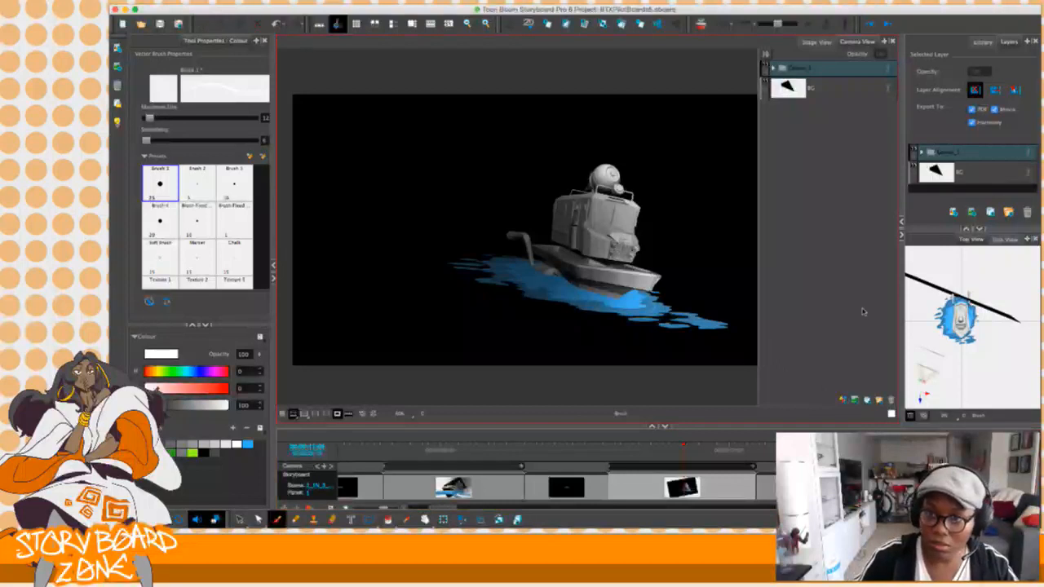
Move the new layer C out of Group_1 to the top of the layer stack and align it to the camera.
left_click(776, 70)
left_click(773, 69)
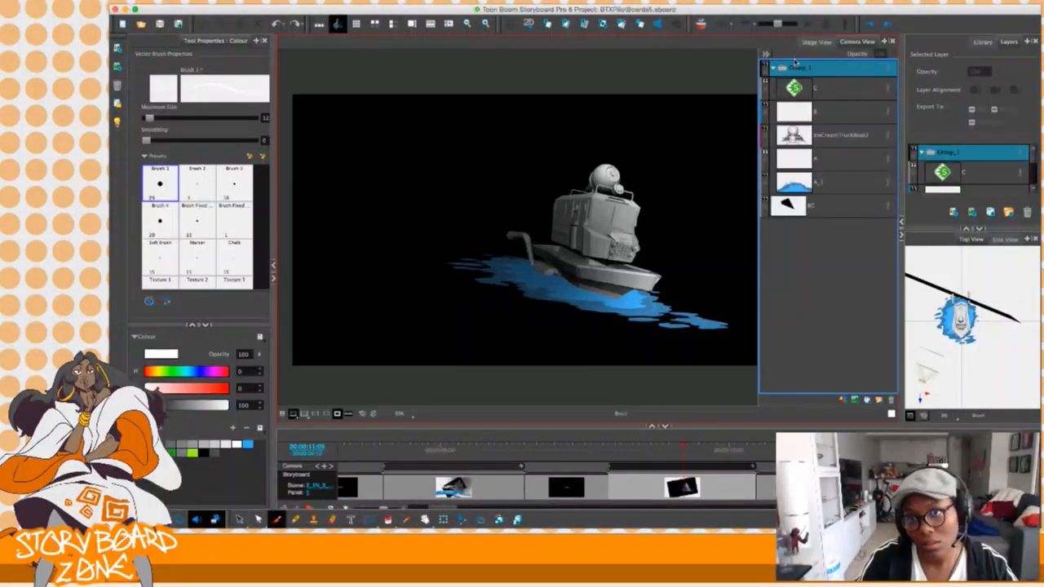
left_click_drag(793, 87, 795, 66)
left_click(773, 92)
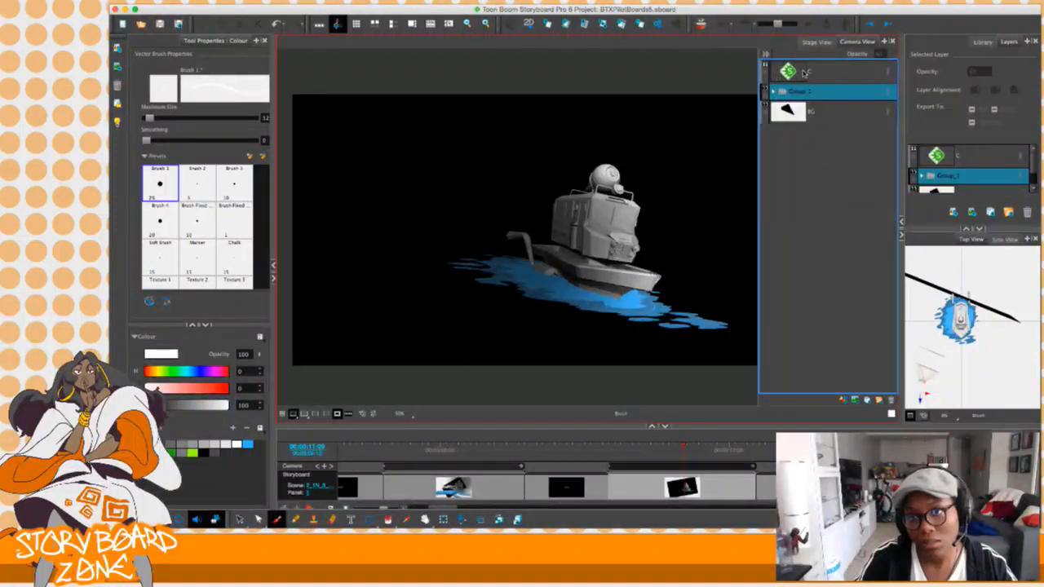
left_click(805, 73)
left_click(994, 89)
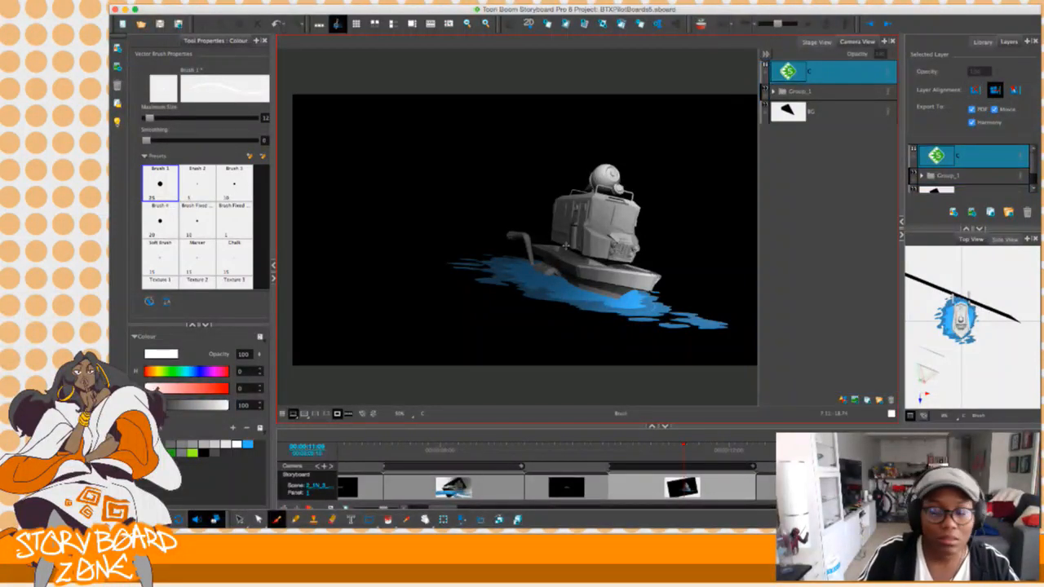
Hand-letter three small white RUMBLE words behind, ahead of and above the truck boat, and undo the start of a fourth.
left_click_drag(494, 209, 519, 205)
left_click_drag(675, 211, 694, 219)
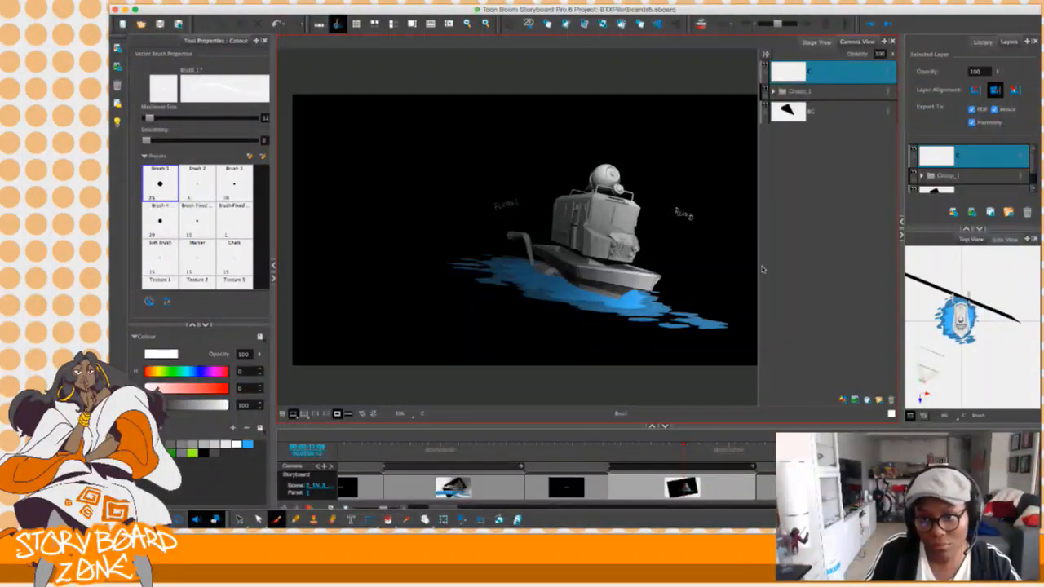
left_click_drag(760, 272, 829, 275)
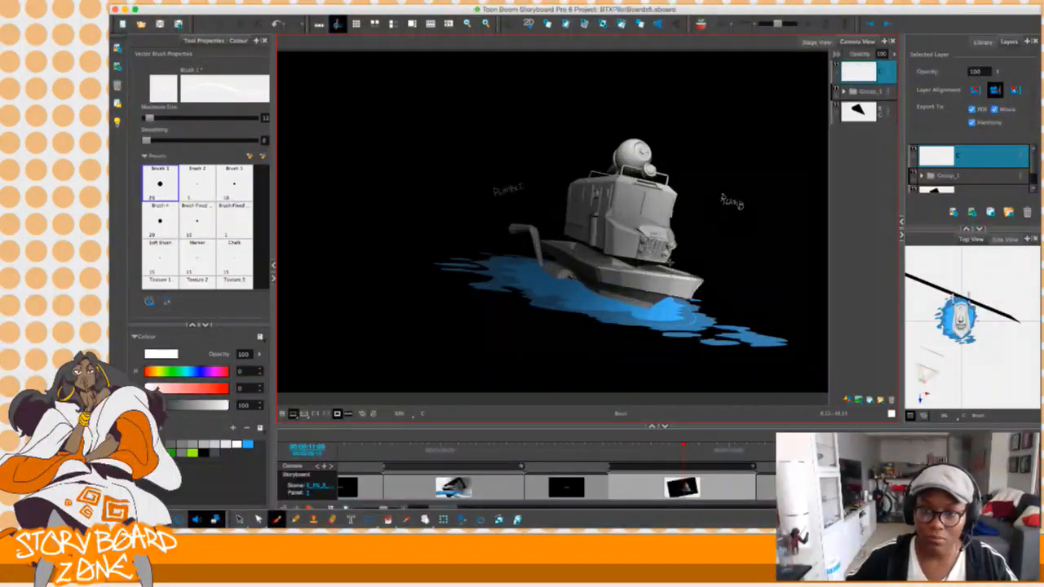
left_click_drag(739, 204, 751, 210)
left_click_drag(745, 212, 751, 213)
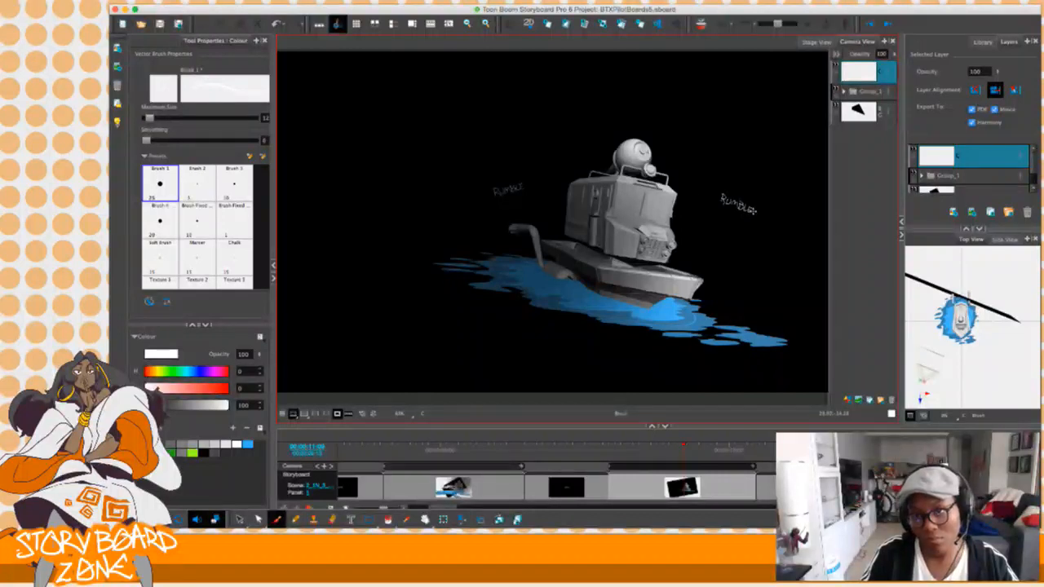
mouse_move(560, 105)
left_mouse_down()
mouse_move(579, 110)
mouse_move(594, 94)
left_mouse_up()
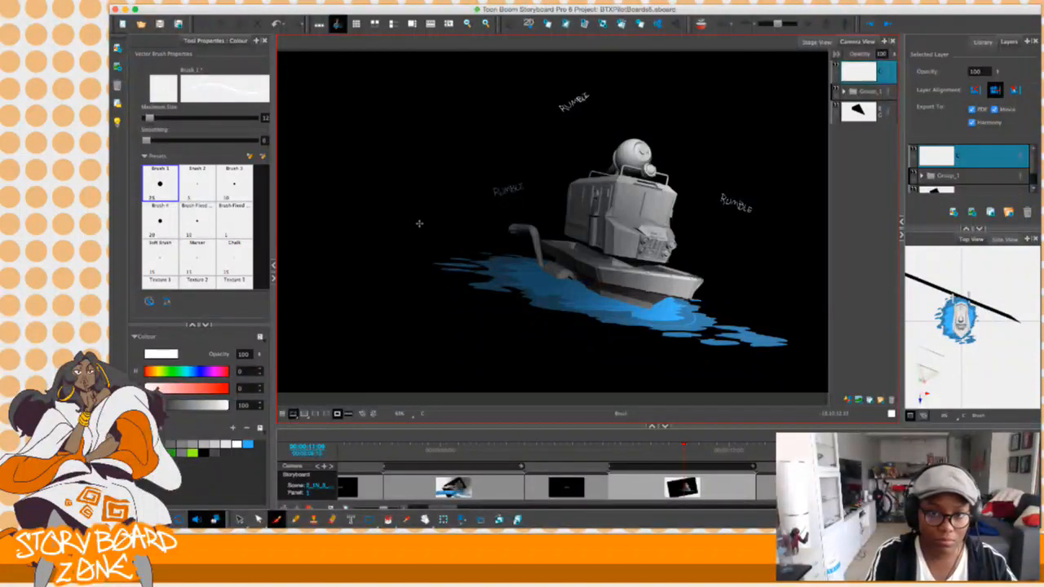
left_click_drag(416, 137, 427, 140)
key("ctrl+z")
Duplicate the RUMBLE behind the truck, placing copies above the stern side and near the bow, plus a rotated one farther behind the boat.
mouse_move(499, 173)
left_mouse_down()
mouse_move(476, 194)
mouse_move(531, 174)
left_mouse_up()
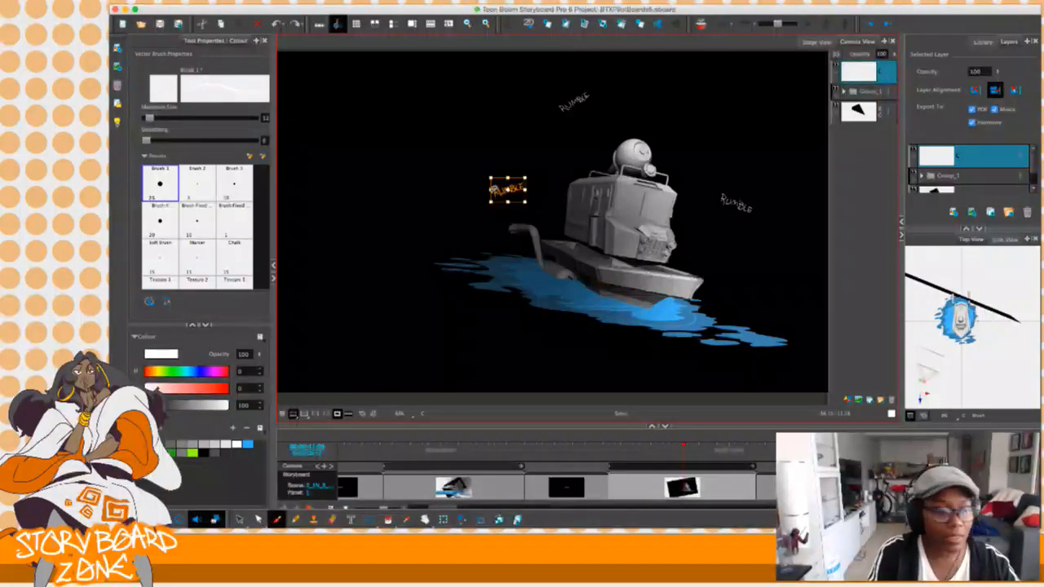
mouse_move(526, 198)
left_mouse_down()
mouse_move(447, 141)
mouse_move(433, 143)
mouse_move(398, 195)
mouse_move(361, 194)
mouse_move(534, 146)
mouse_move(738, 219)
mouse_move(780, 280)
left_mouse_up()
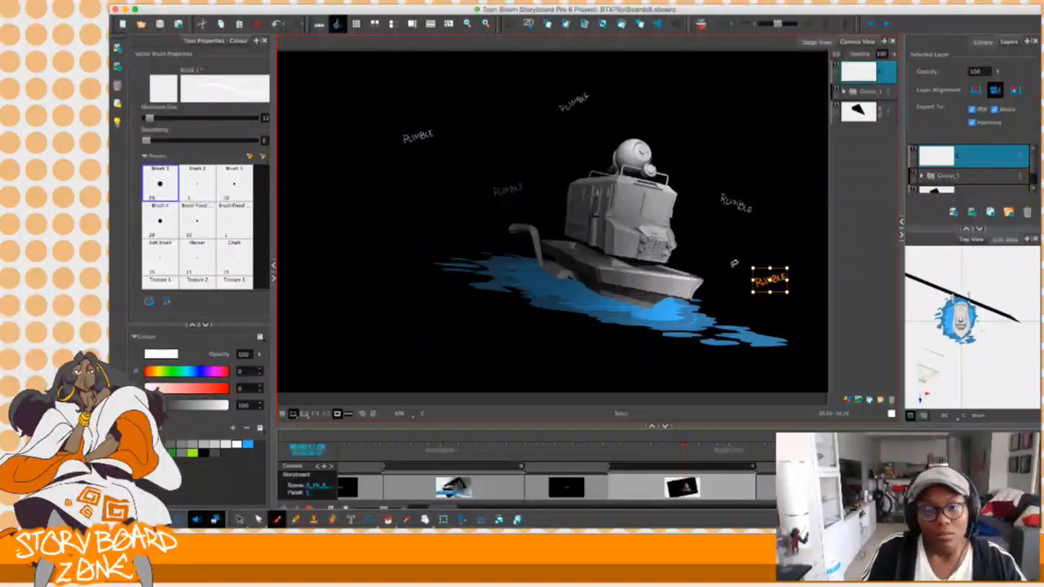
key("super+v")
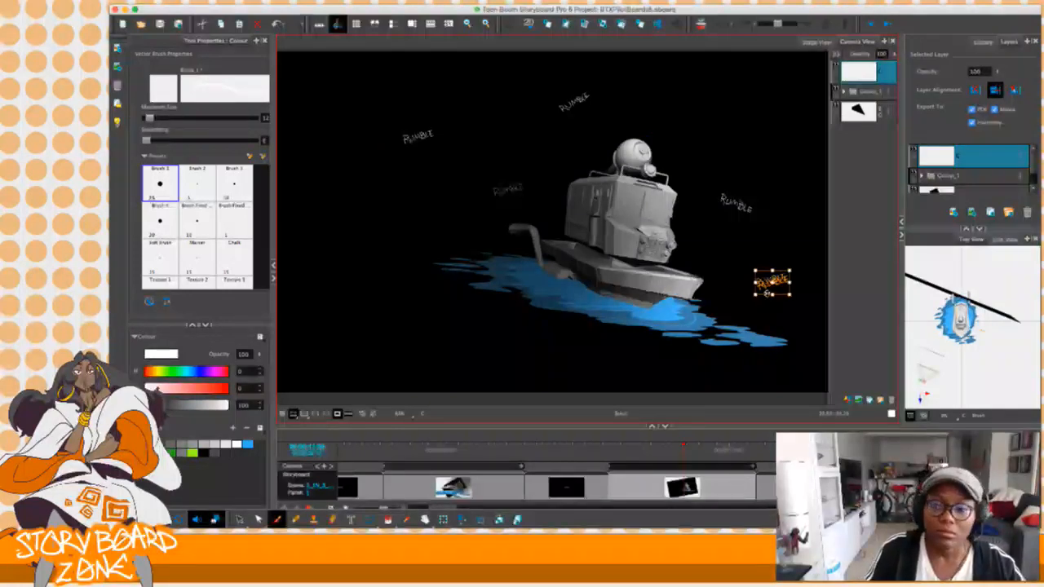
left_click_drag(769, 289, 376, 235)
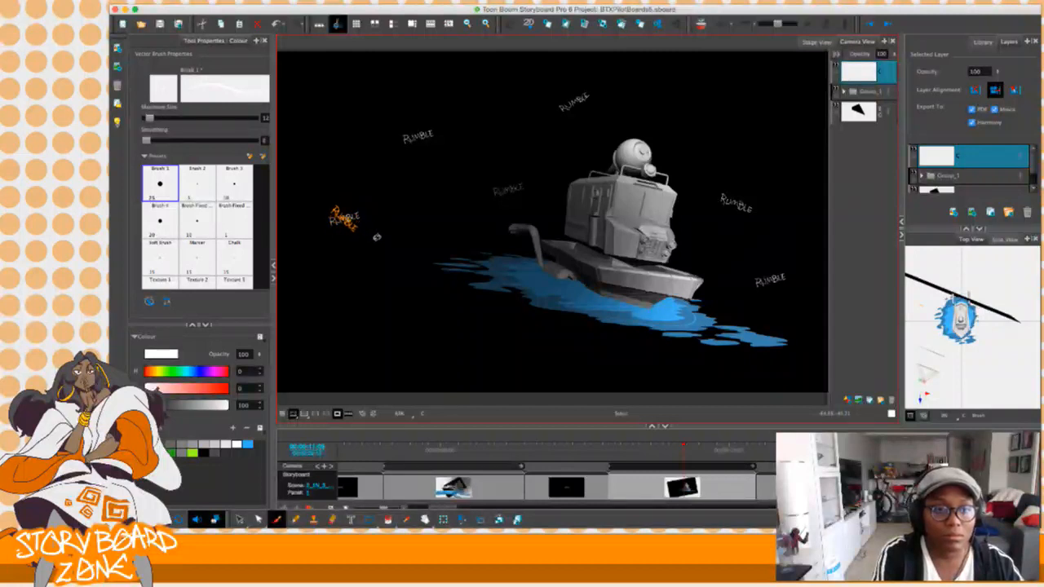
Paste another RUMBLE, make it small and slanted in the frame's upper rear corner, and scrub to the end of the shot.
key("super+v")
left_click_drag(349, 221, 331, 102)
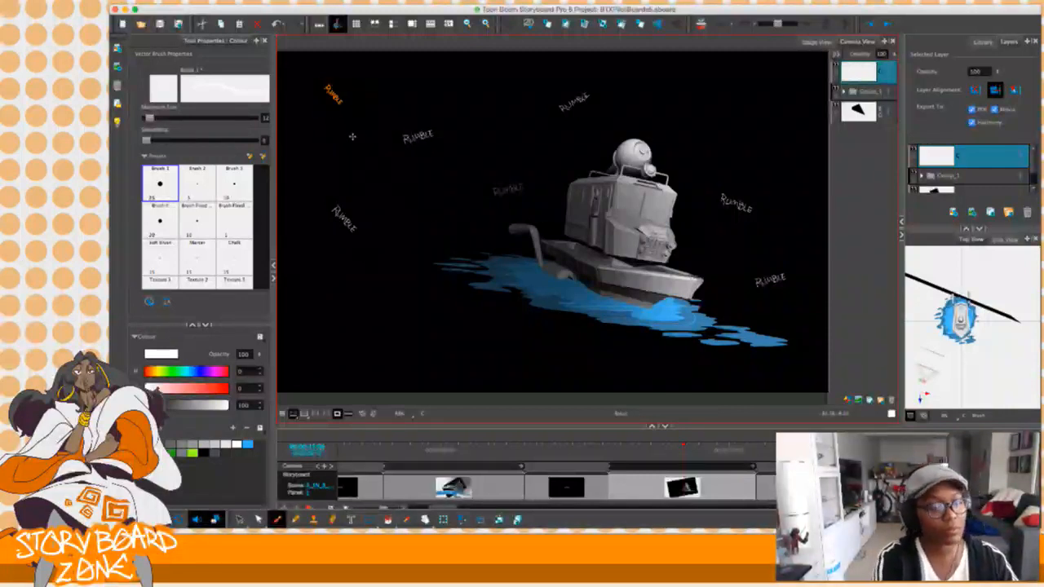
left_click_drag(337, 95, 359, 113)
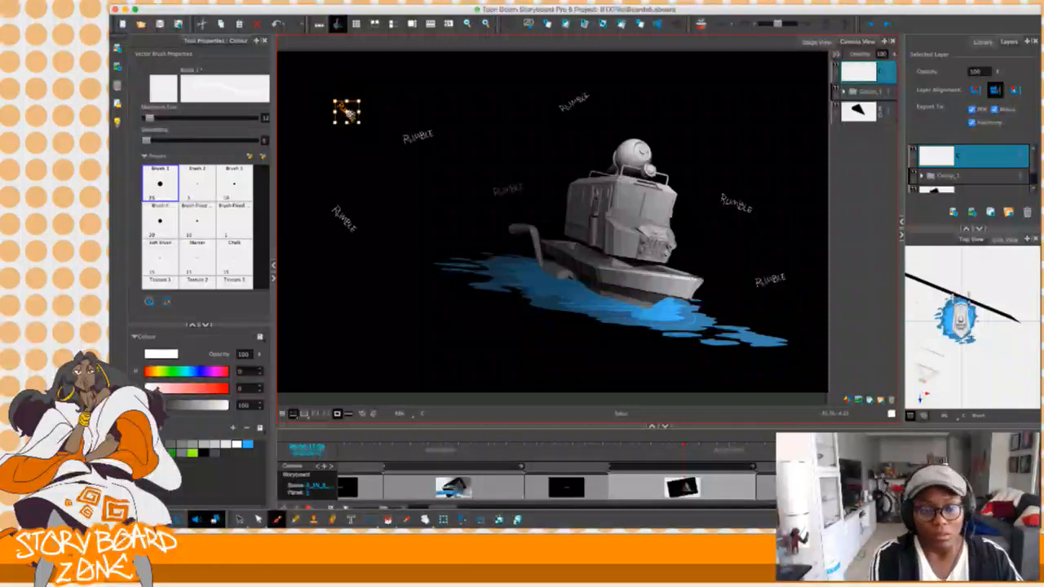
left_click(676, 452)
left_click_drag(676, 452, 751, 455)
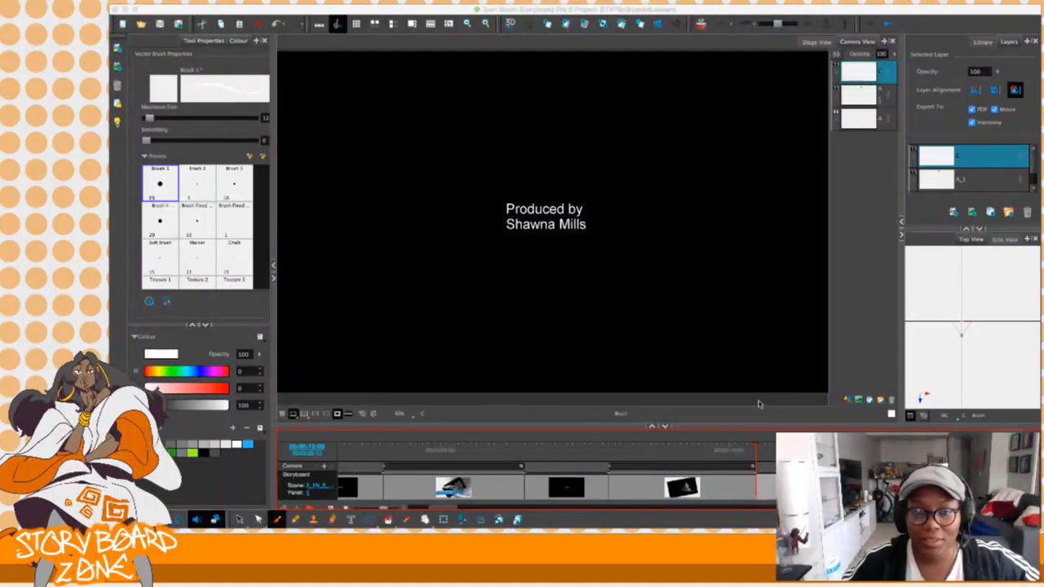
left_click(910, 12)
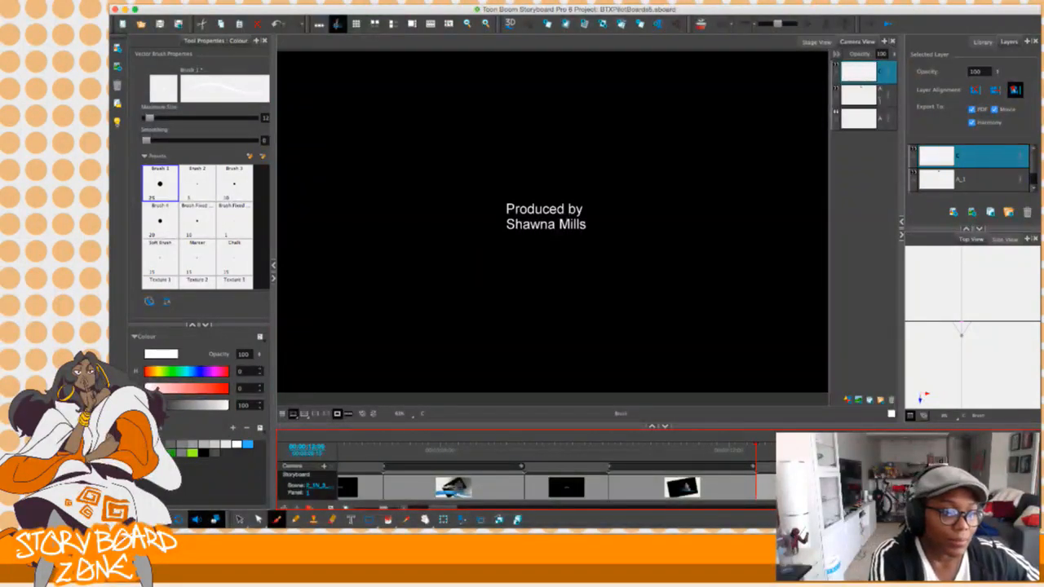
left_click(555, 78)
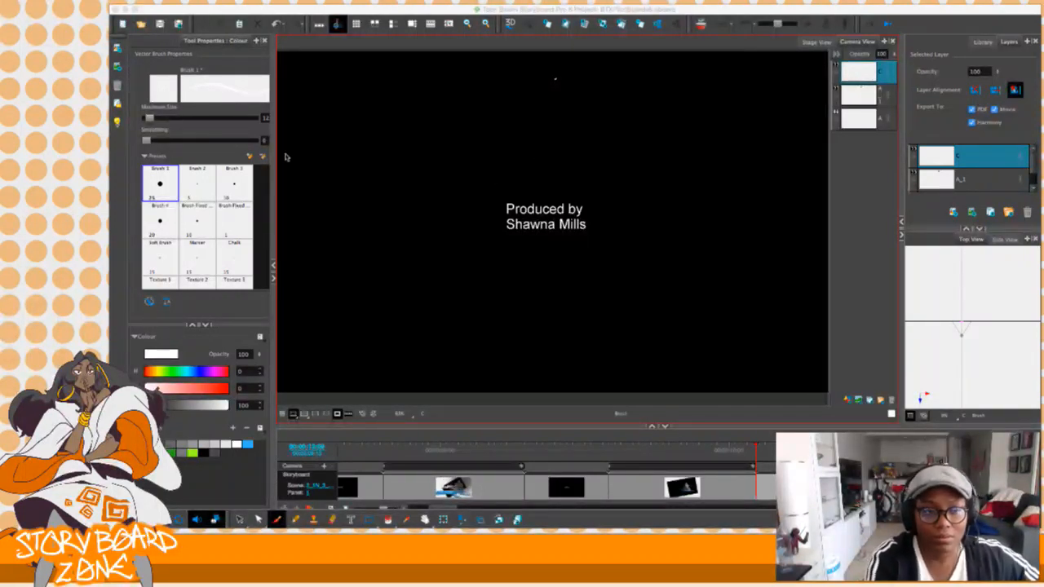
left_click(816, 9)
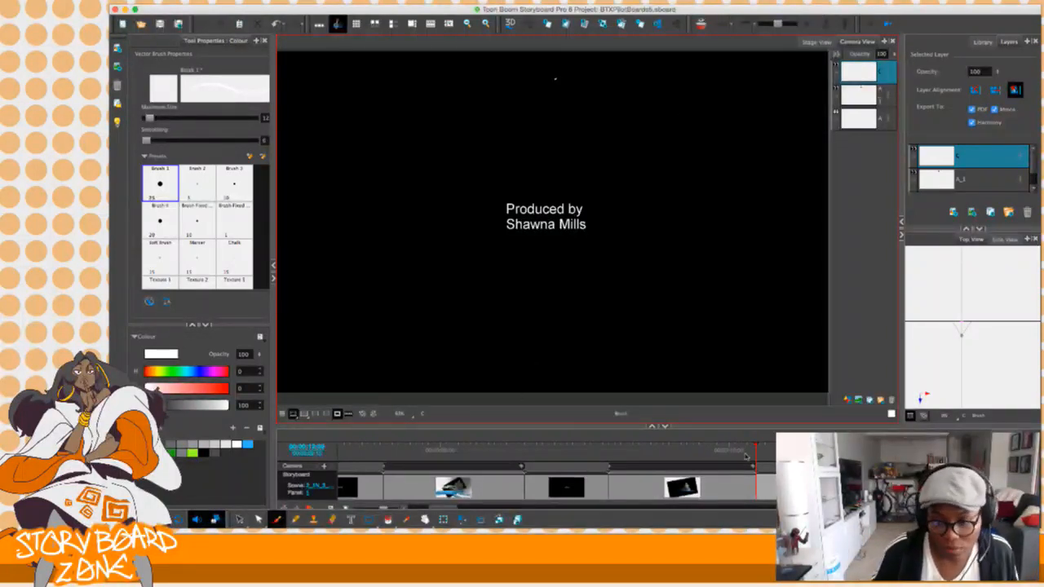
Play the storyboard past the producer title card, examine the mushroom and picture-frame sketch, and move on through the following scenes.
left_click(771, 450)
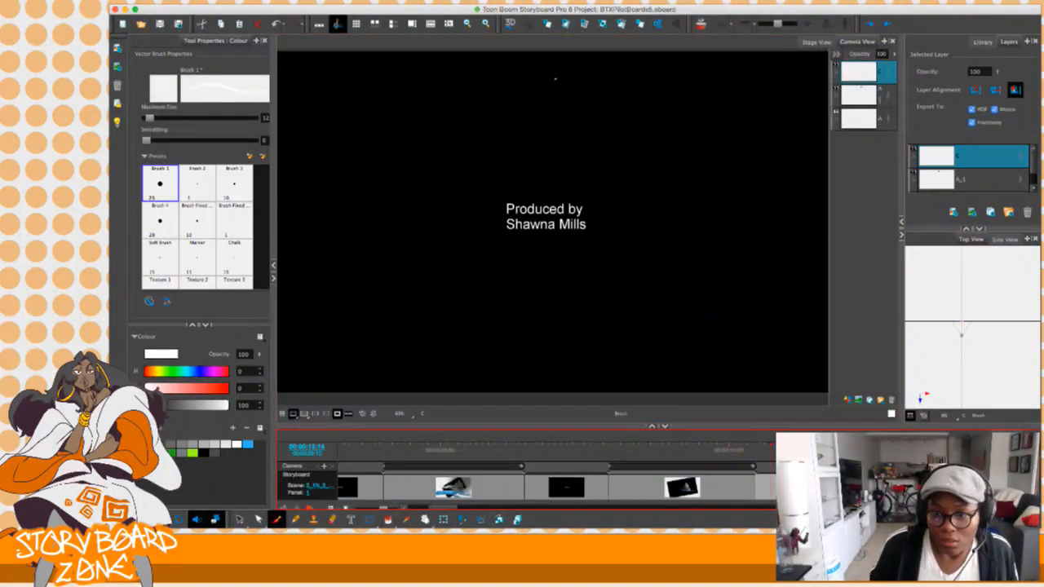
key("space")
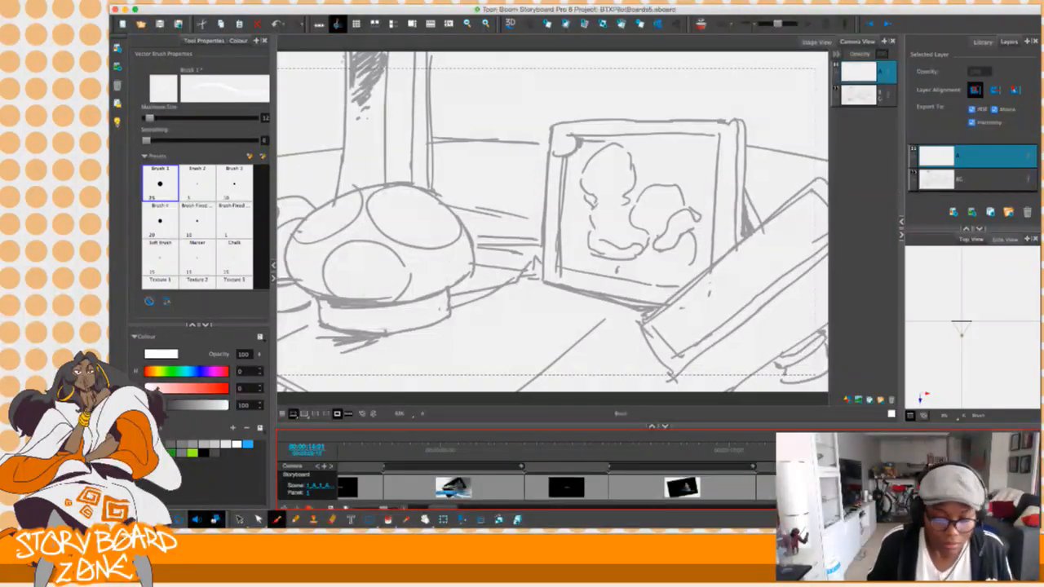
key("1")
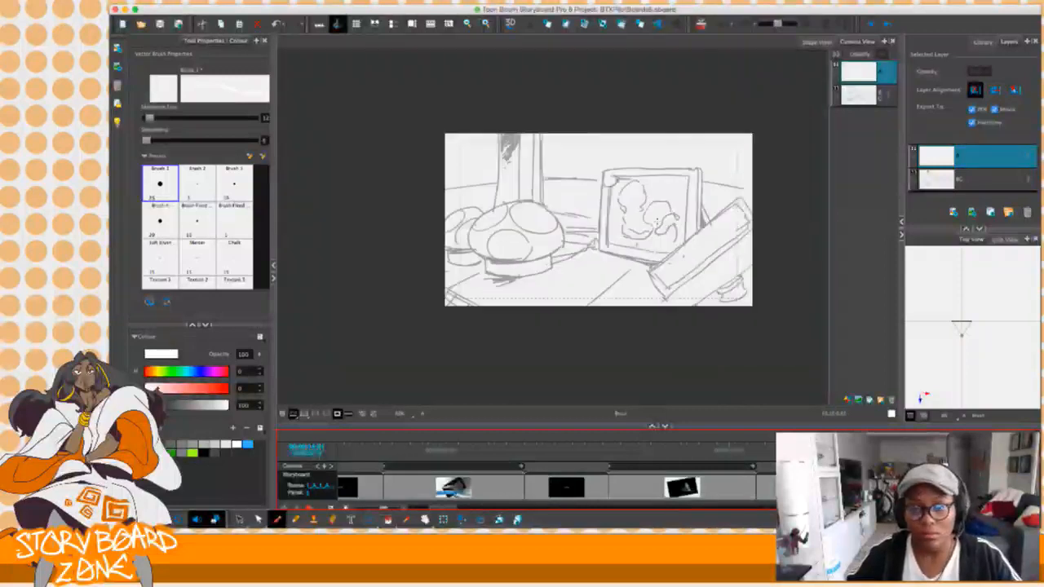
scroll(657, 220, "up", 3)
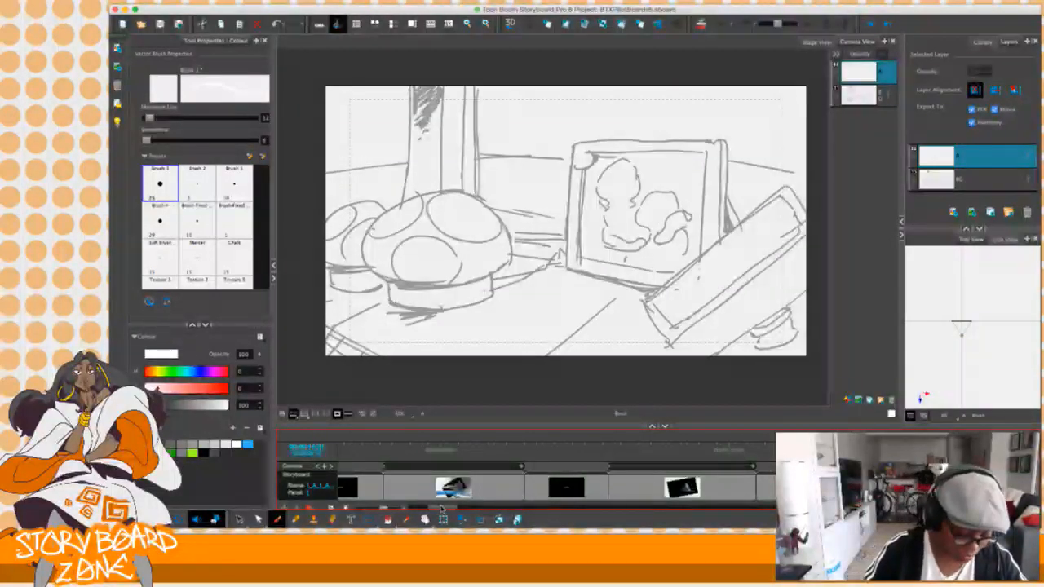
scroll(360, 454, "up", 2)
left_click_drag(352, 453, 325, 443)
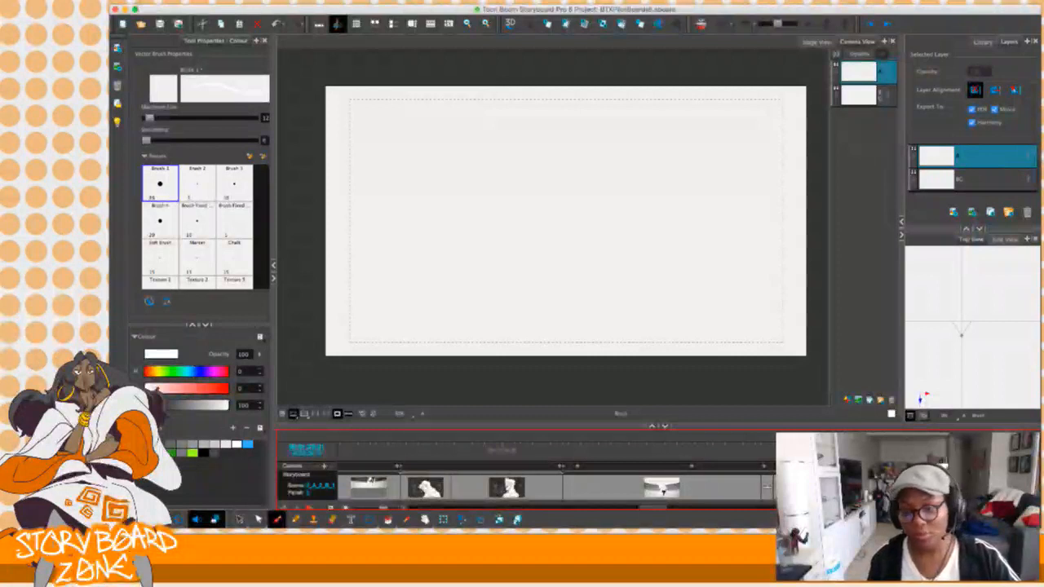
key("super+Tab")
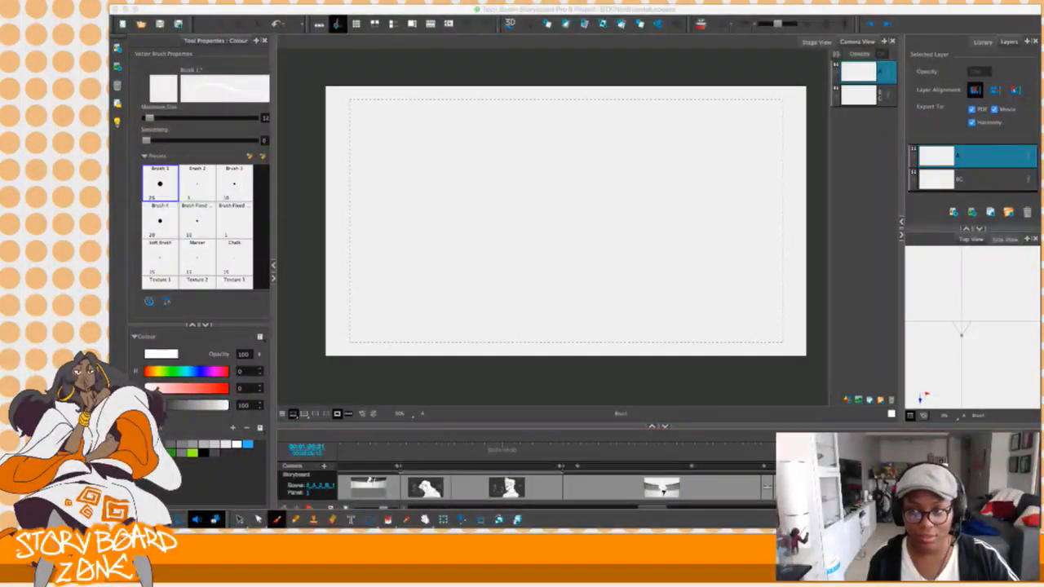
key("super+Tab")
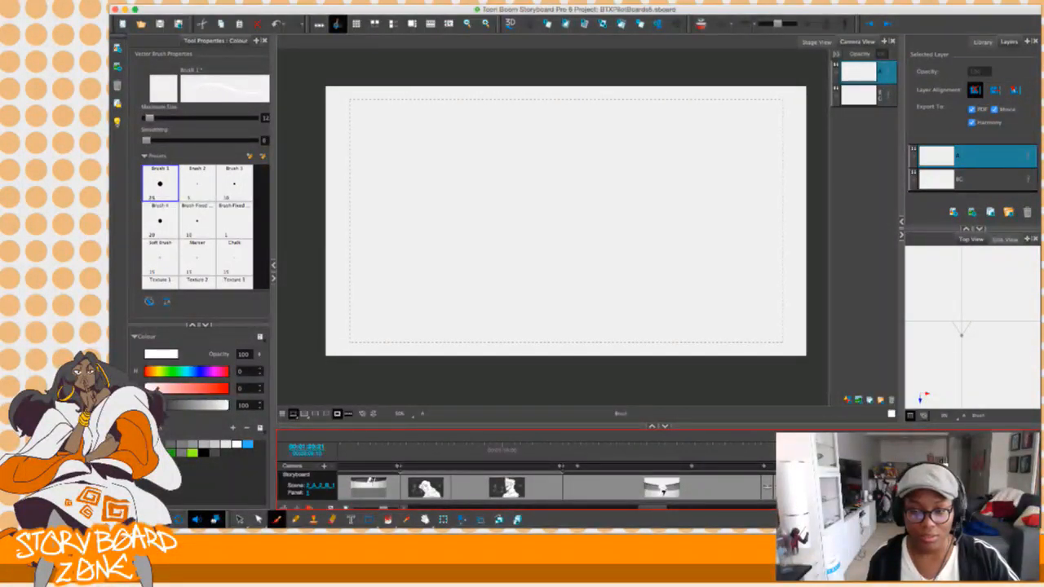
Review the panel of the masked figure with giant fists and stars, and continue to the vehicle line-up on blue.
mouse_move(663, 506)
left_mouse_down()
mouse_move(673, 458)
mouse_move(760, 455)
left_mouse_up()
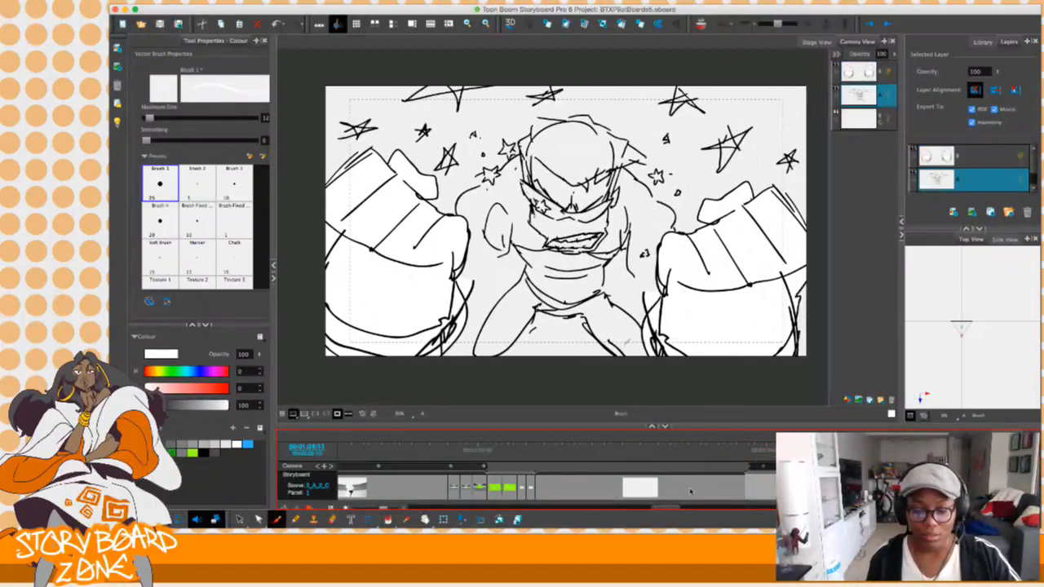
left_click_drag(675, 506, 701, 506)
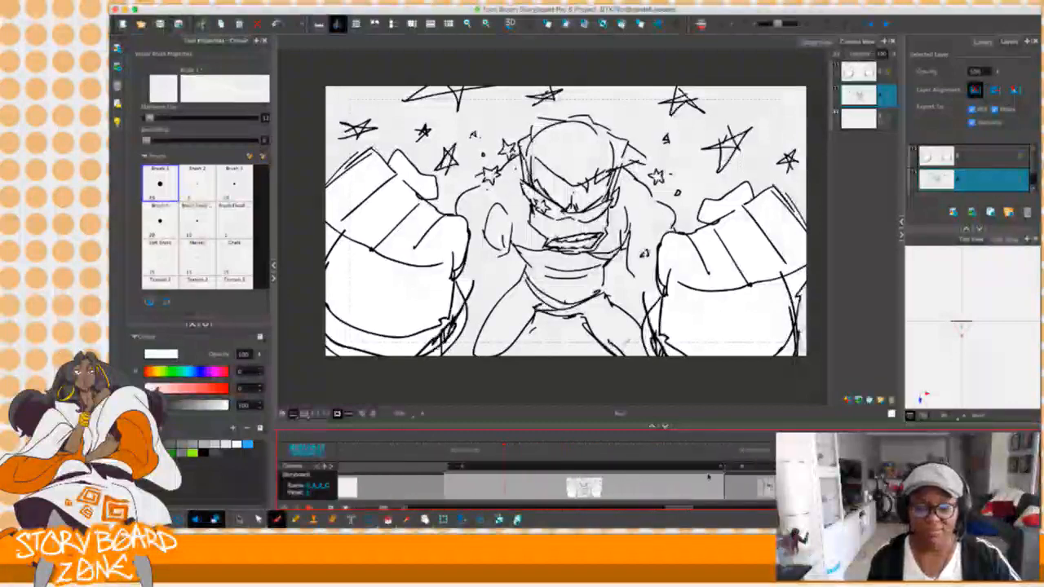
left_click(754, 455)
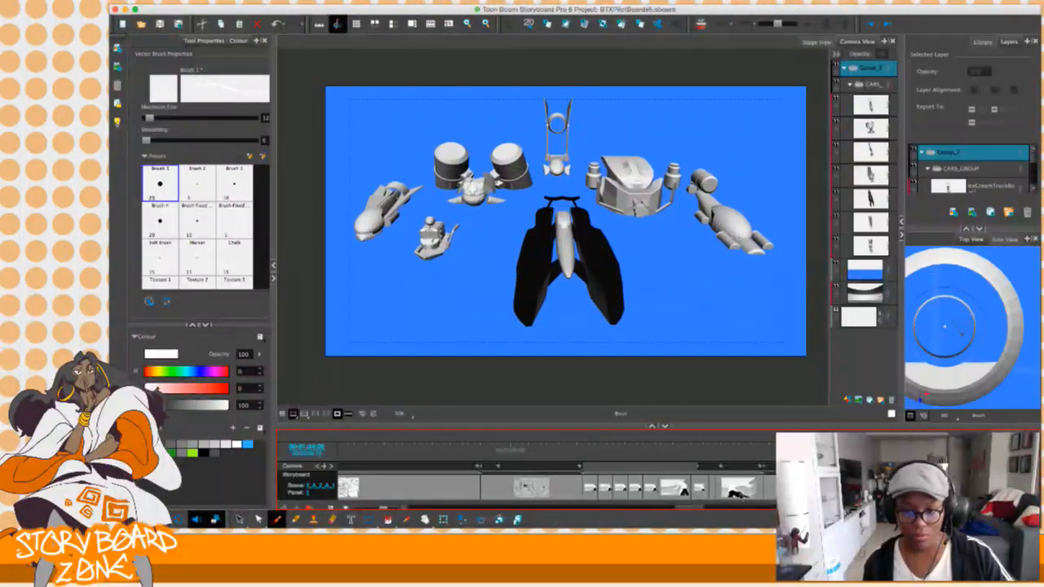
Review the panels following the vehicle line-up, including the leaping figure against the sky, and go back to the FELIX character card.
scroll(703, 507, "right", 5)
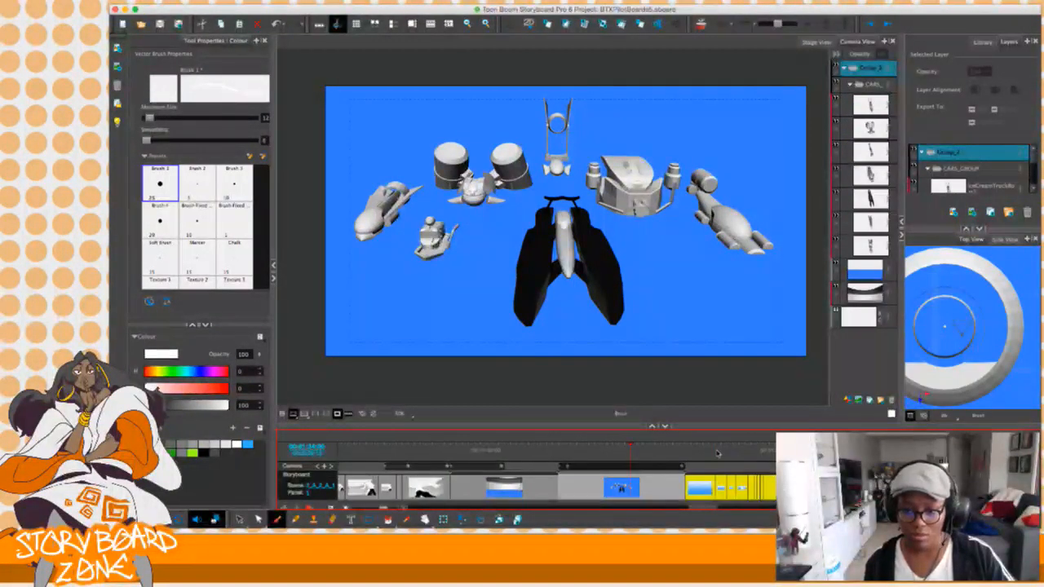
left_click(723, 453)
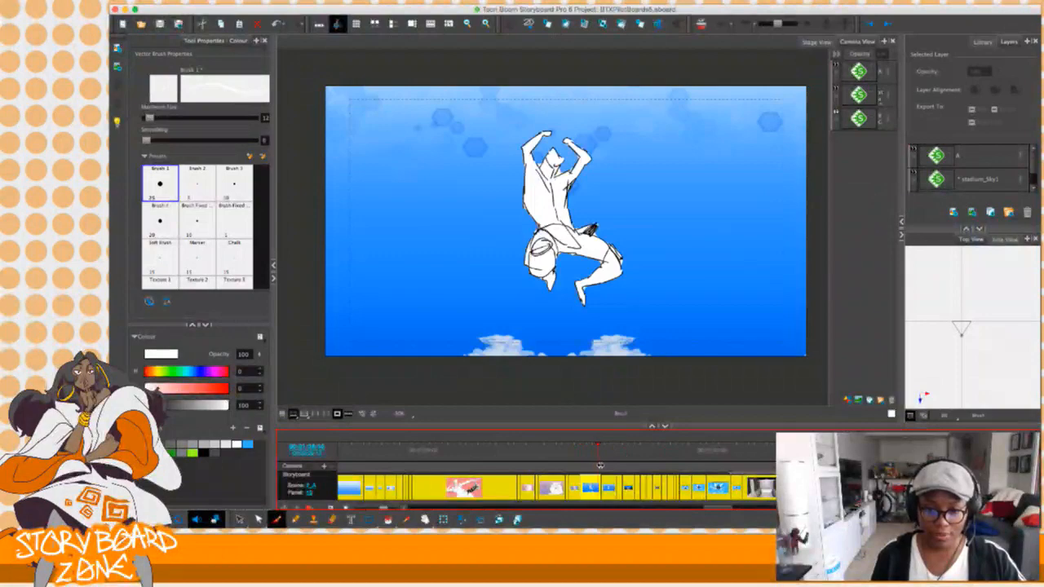
left_click(495, 464)
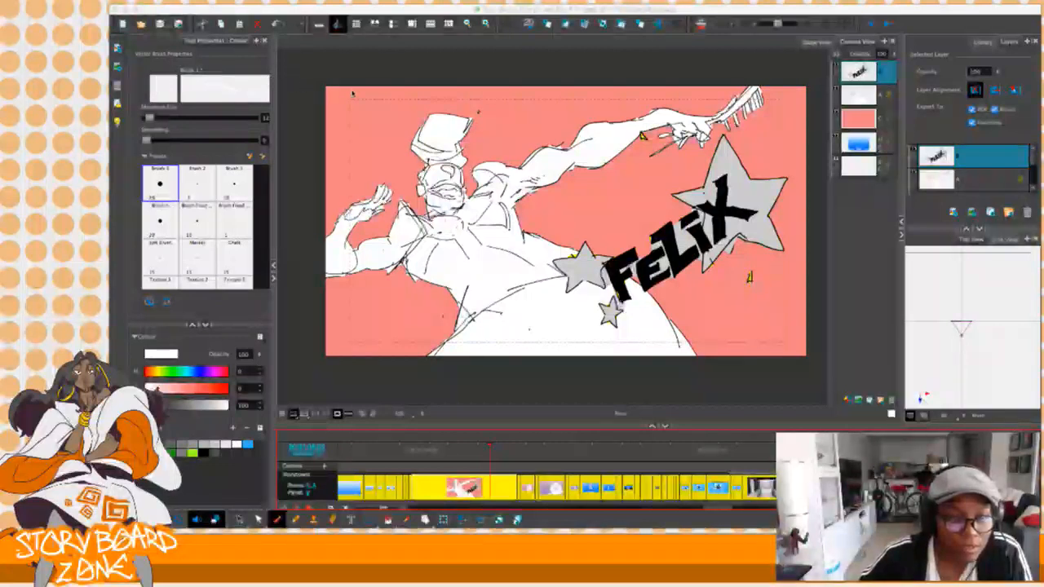
left_click(450, 11)
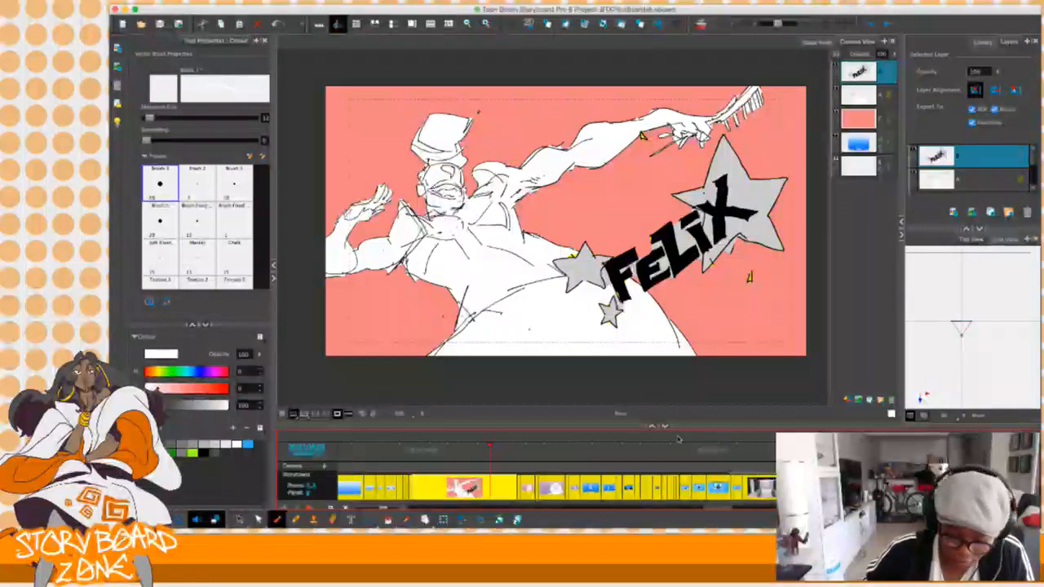
Review the storyboard from the FELIX card through the leaping figure, the AURORA card and the boat shots to the pale pleated shape.
left_click(497, 454)
left_click_drag(500, 455, 584, 457)
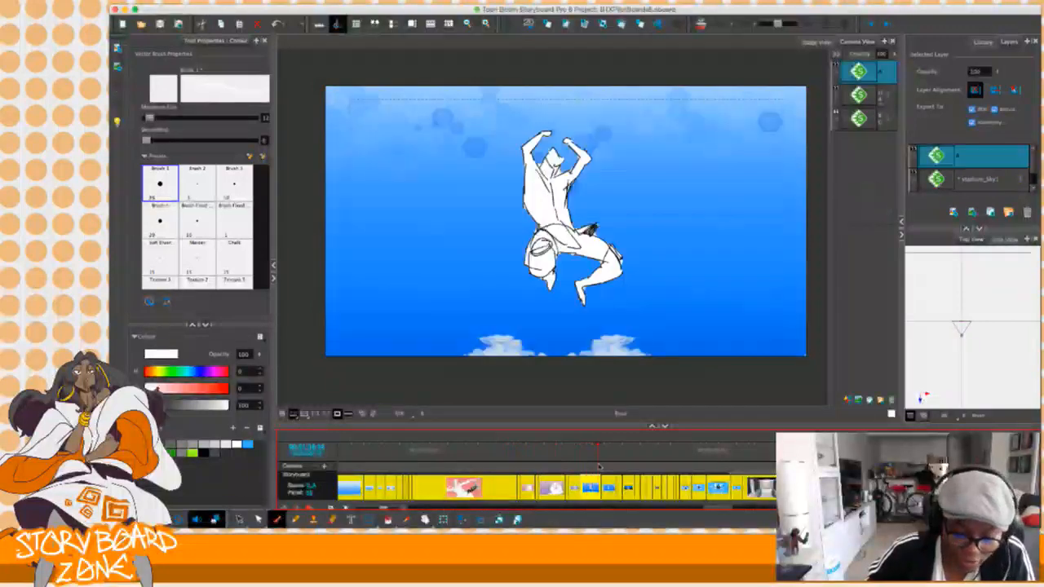
left_click_drag(606, 461, 840, 471)
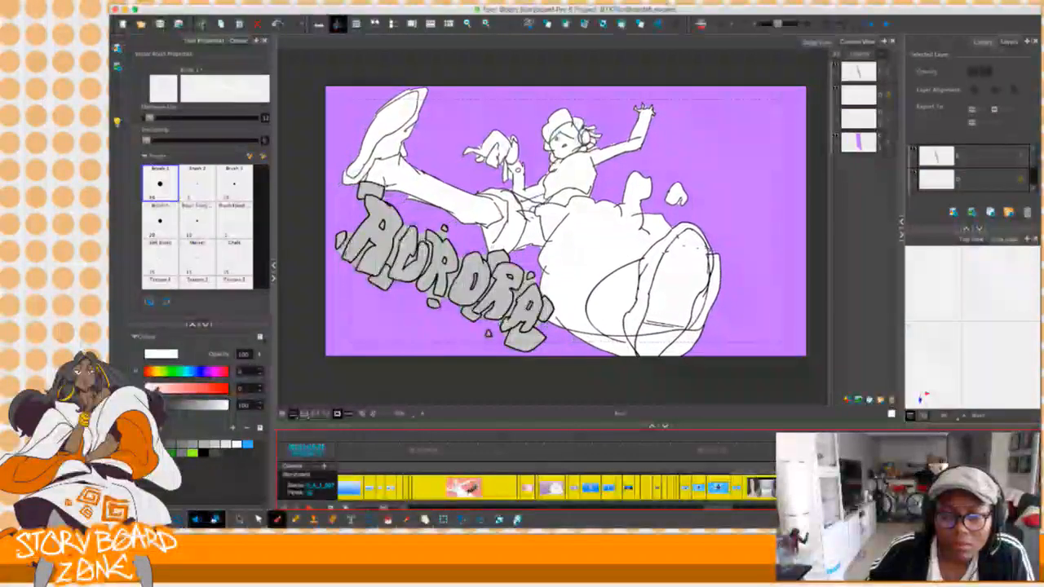
mouse_move(839, 472)
left_mouse_down()
mouse_move(819, 471)
mouse_move(839, 471)
left_mouse_up()
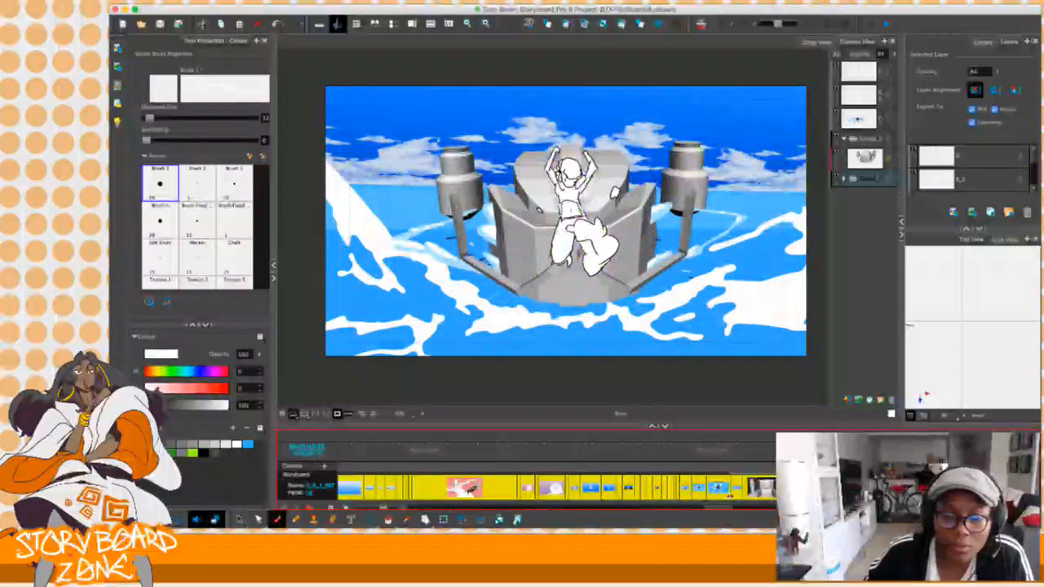
left_click_drag(730, 509, 762, 509)
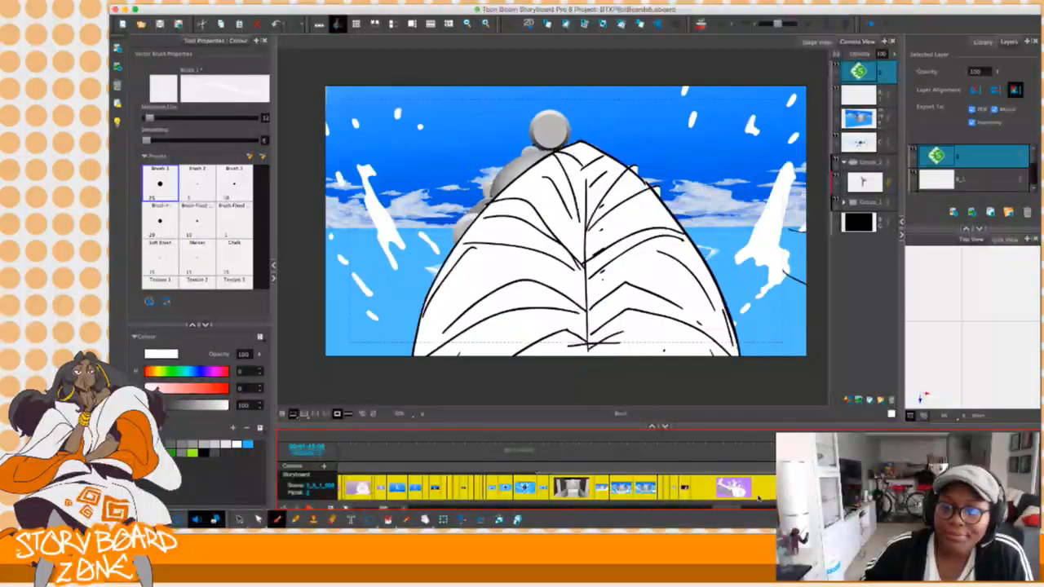
scroll(736, 509, "right", 5)
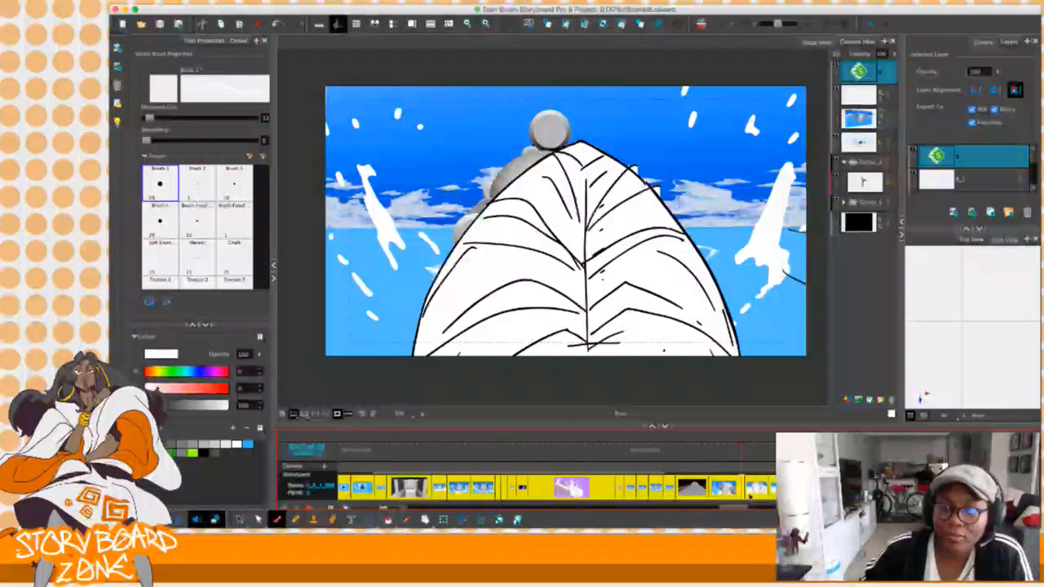
Go back to the boat shot and play through the long-haired character's panels to the Calium title card.
left_click_drag(649, 450, 556, 468)
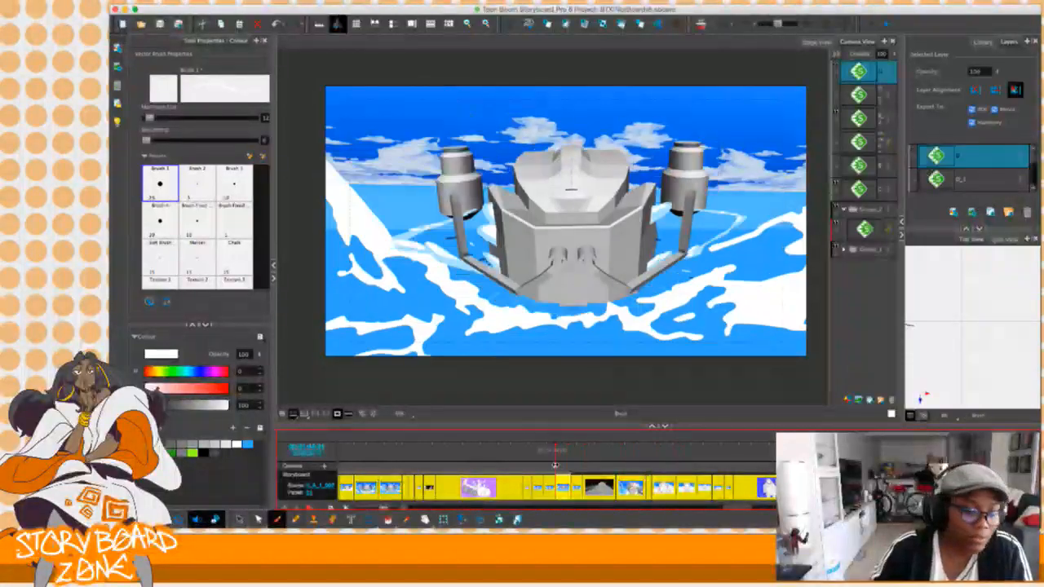
key("space")
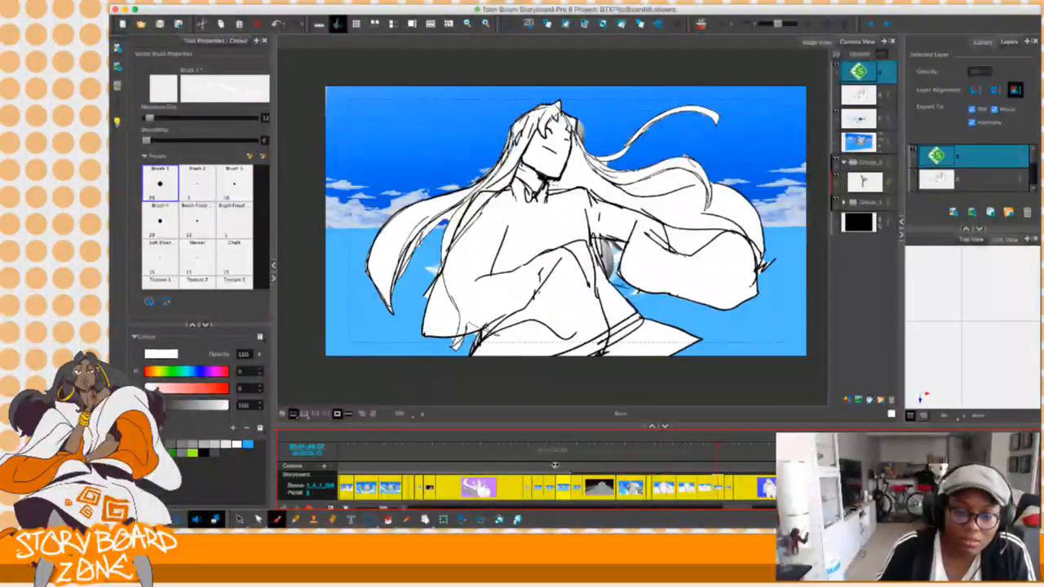
left_click(686, 457)
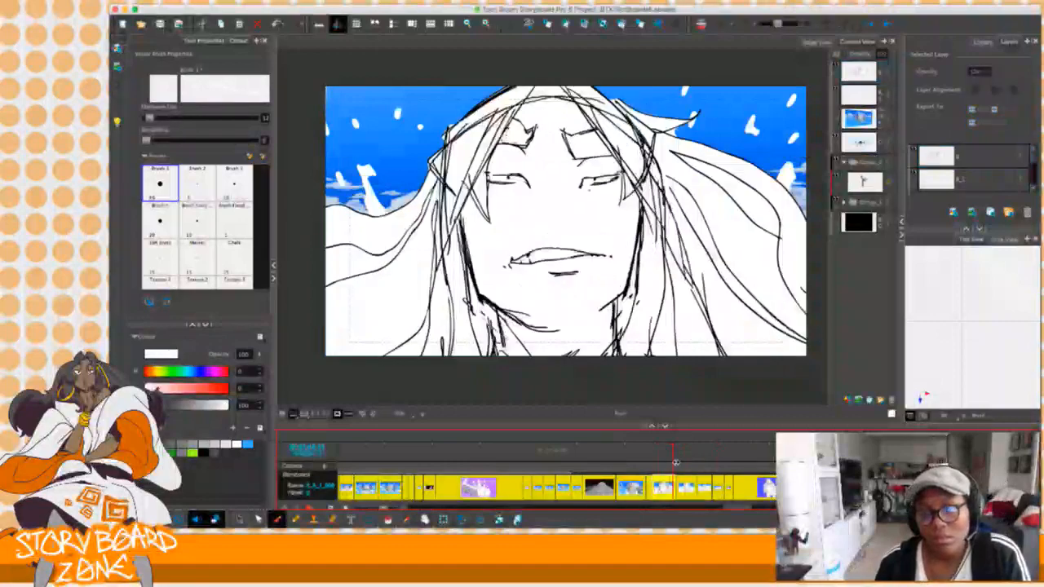
left_click(673, 457)
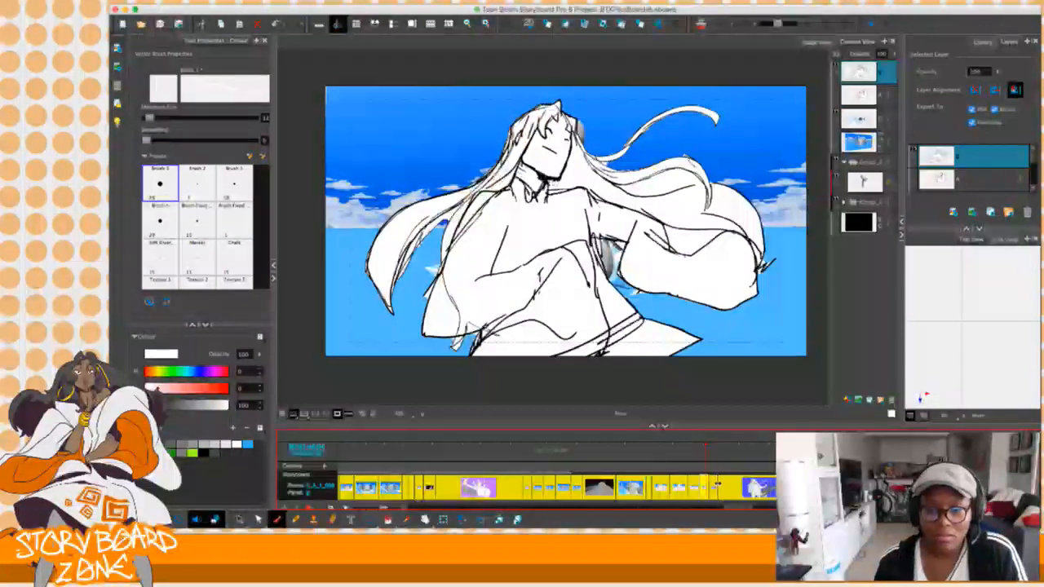
left_click(716, 485)
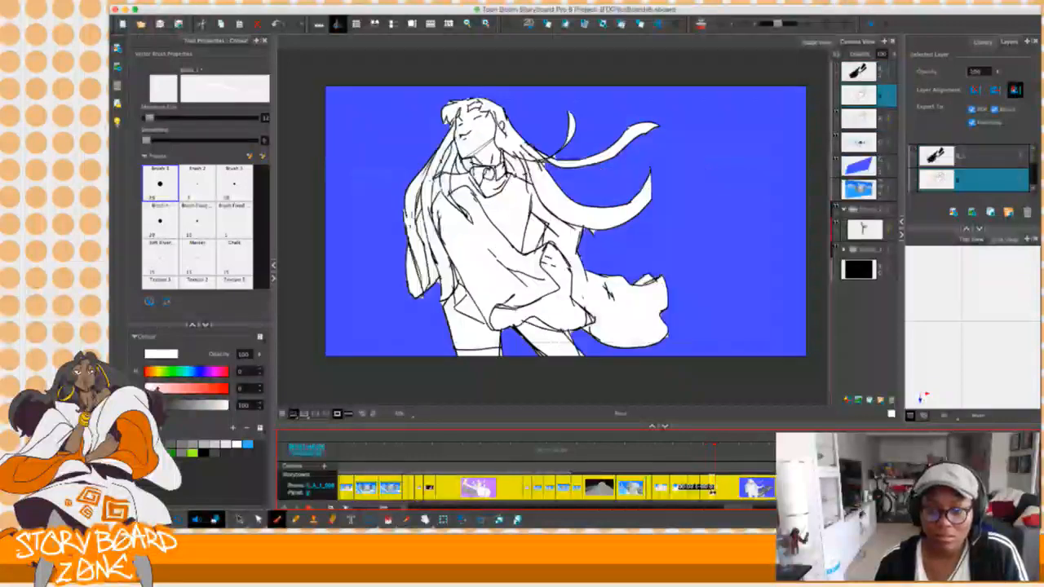
left_click(571, 451)
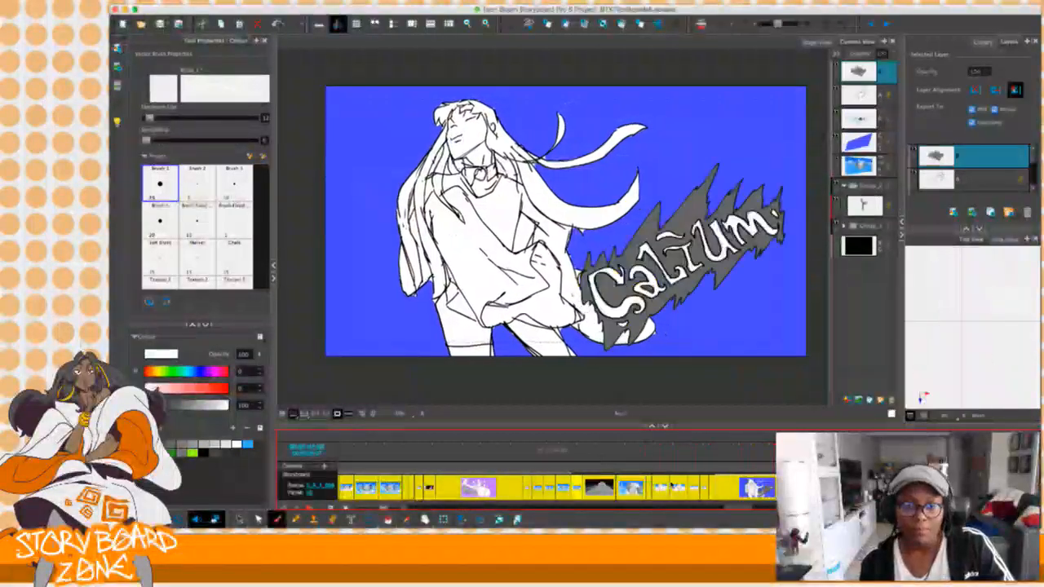
Scrub through the long-haired character's close-ups and nudge the drawing in the upturned-face panel with Layer Transform.
left_click(657, 462)
left_click_drag(657, 463, 691, 488)
left_click_drag(640, 462, 699, 474)
left_click(680, 458)
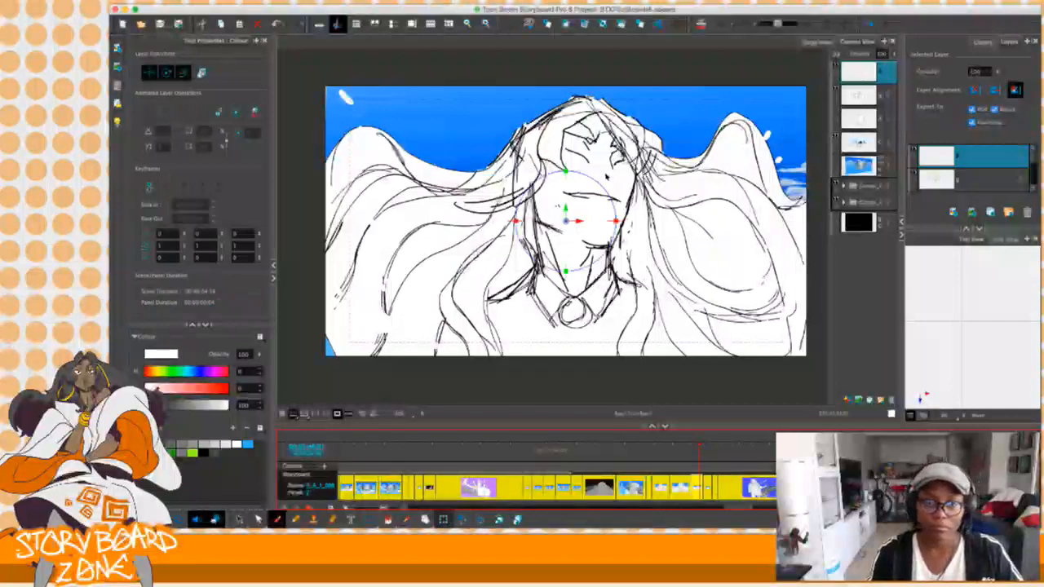
left_click(617, 171)
left_click_drag(599, 204, 591, 201)
Select the long-haired figure on the plain blue panel, shift it slightly down and right, and enlarge the timeline area.
mouse_move(698, 458)
left_mouse_down()
mouse_move(678, 459)
mouse_move(738, 463)
mouse_move(711, 472)
left_mouse_up()
left_click(608, 250)
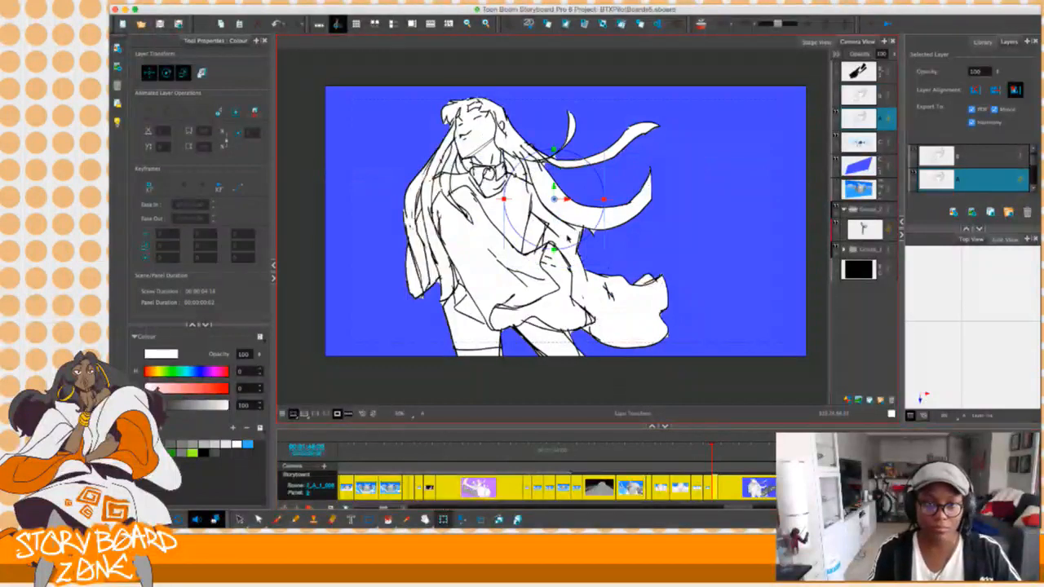
left_click_drag(604, 254, 590, 233)
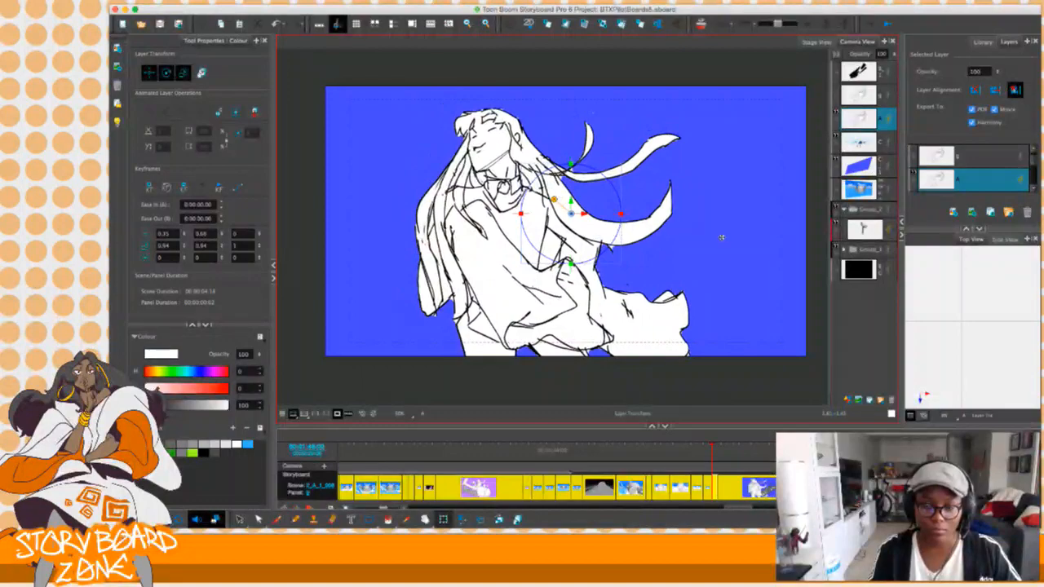
left_click_drag(701, 430, 710, 401)
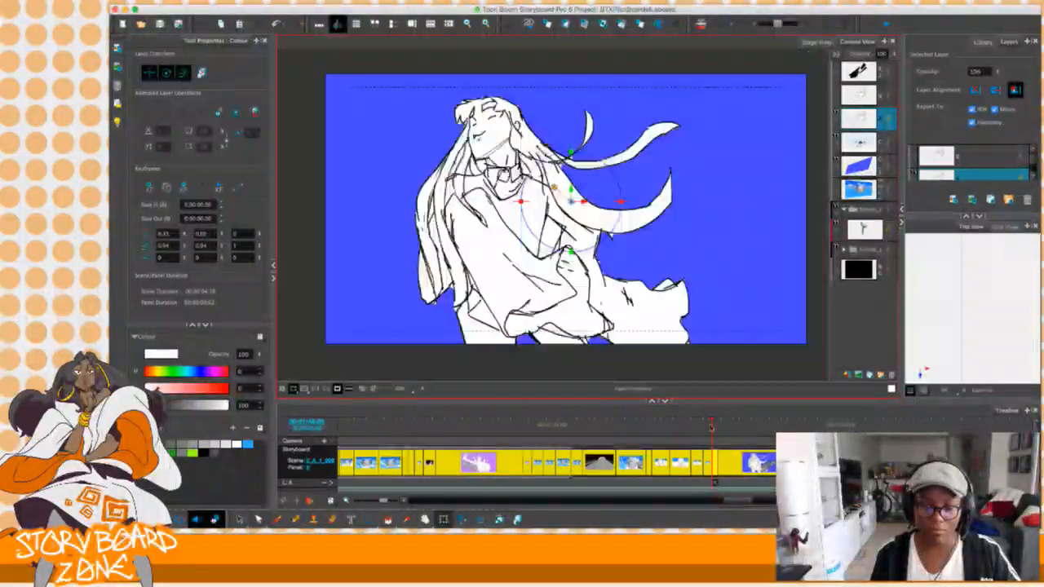
Check the blue panel's layer keyframes and move the figure slightly further right at the panel's following frame.
left_click(716, 483)
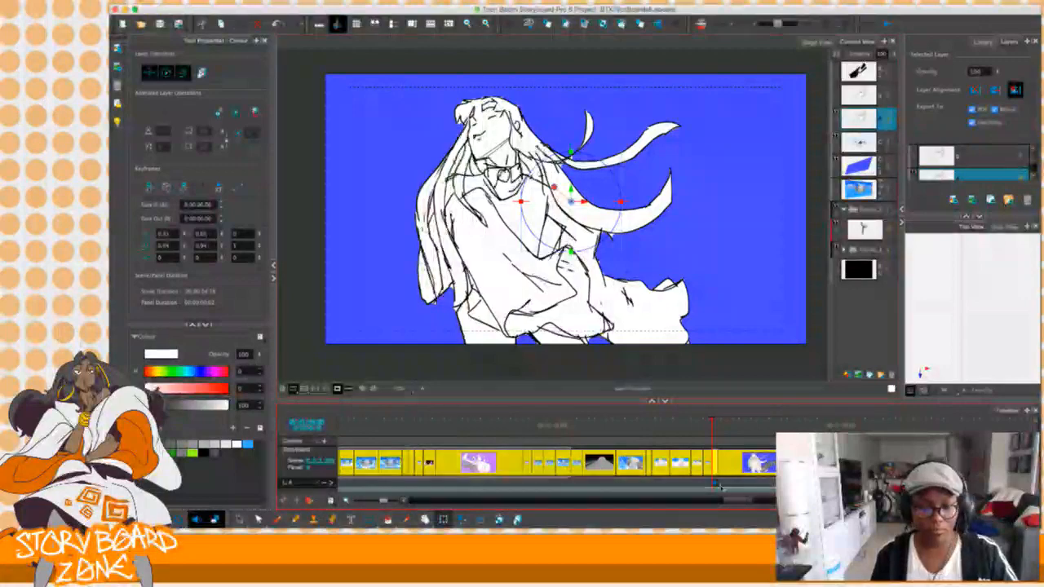
mouse_move(713, 442)
left_mouse_down()
mouse_move(731, 438)
mouse_move(714, 443)
left_mouse_up()
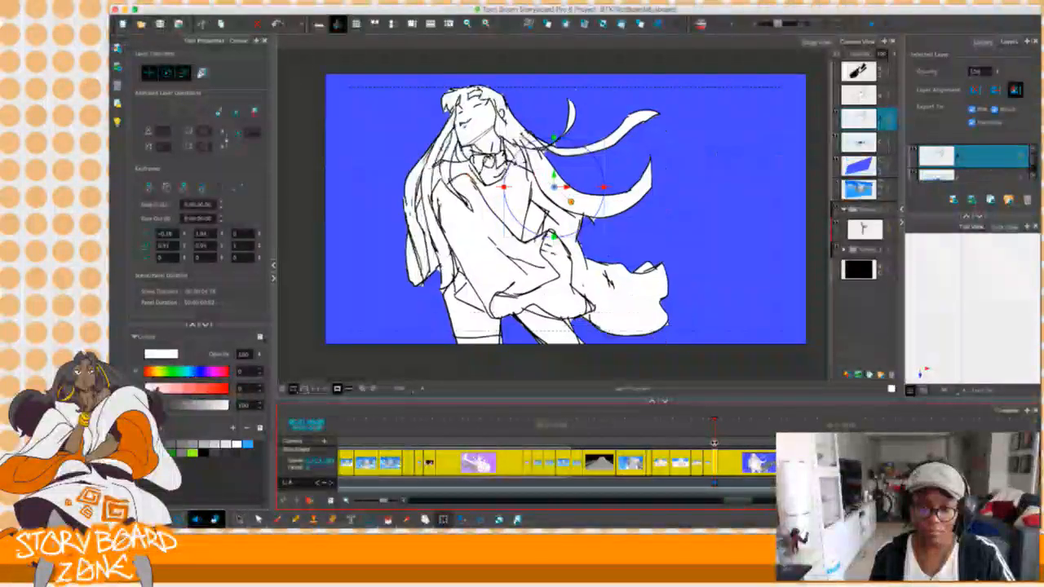
left_click(719, 482)
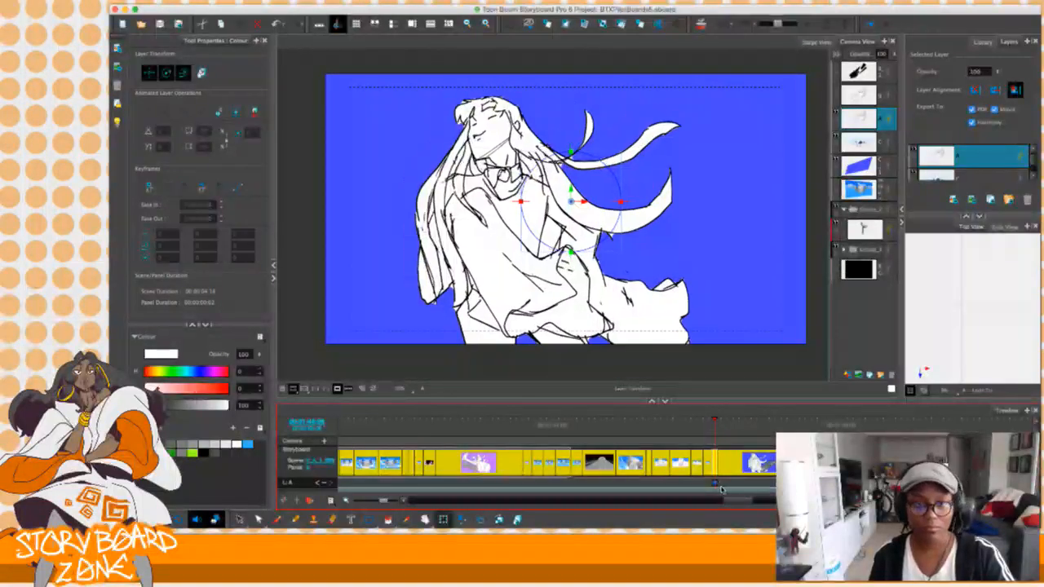
left_click_drag(712, 425, 713, 424)
left_click_drag(574, 229, 583, 222)
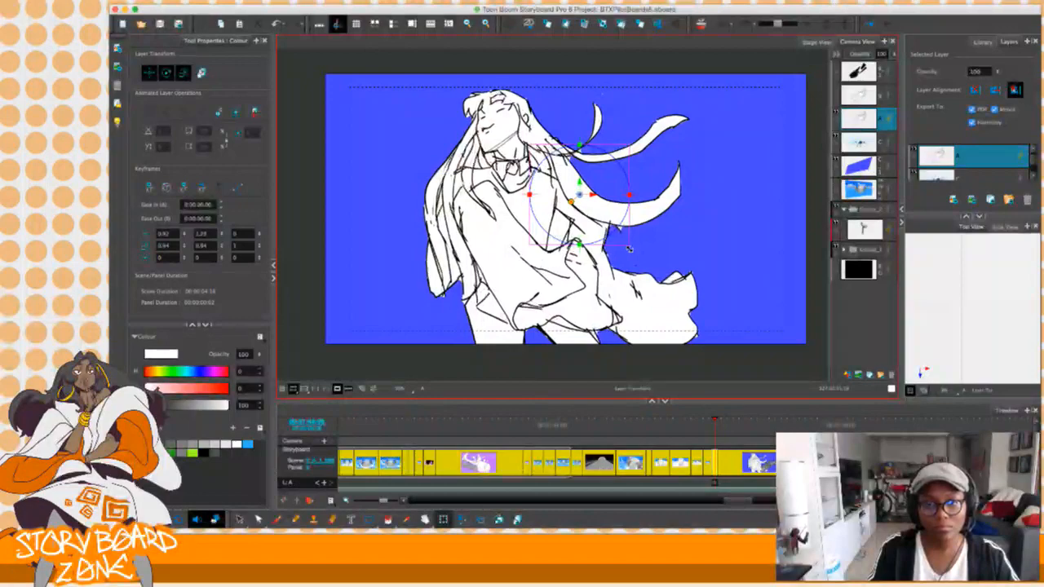
left_click_drag(629, 249, 630, 247)
left_click_drag(595, 218, 599, 224)
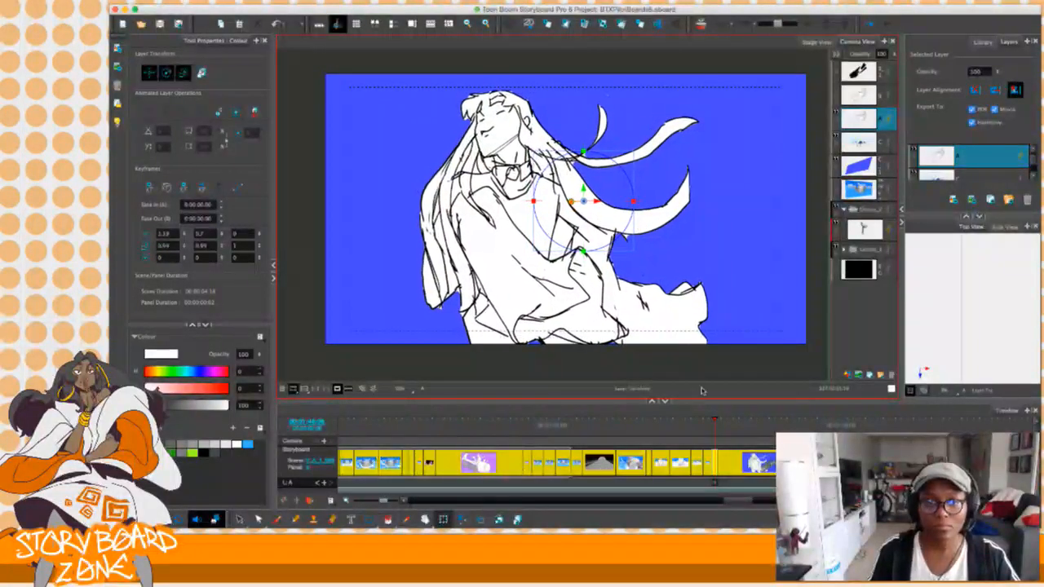
Review the face close-ups and the boat shot in reverse order, and go back to the AURORA title card.
left_click_drag(715, 424, 663, 430)
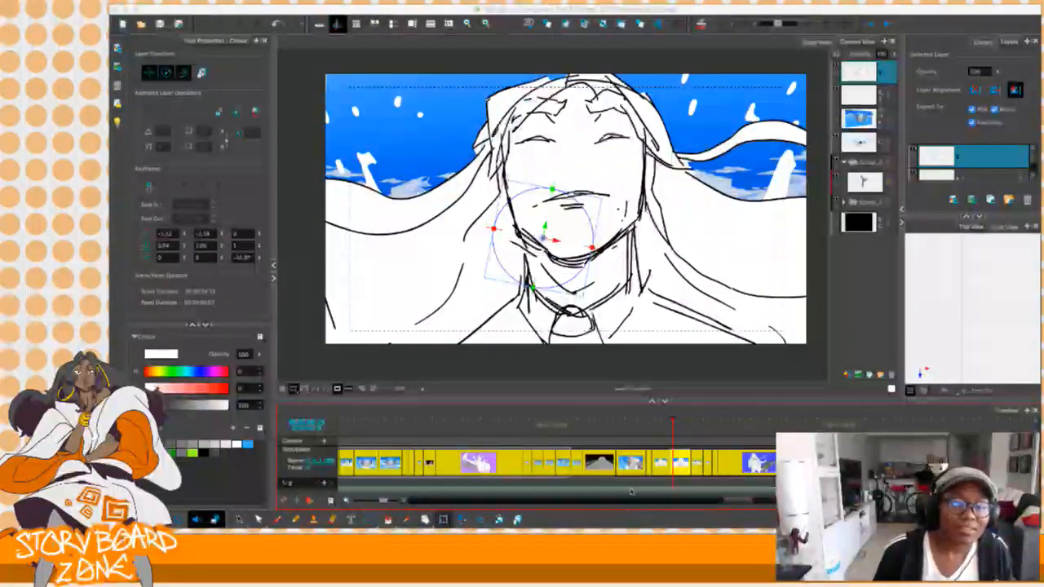
left_click(670, 428)
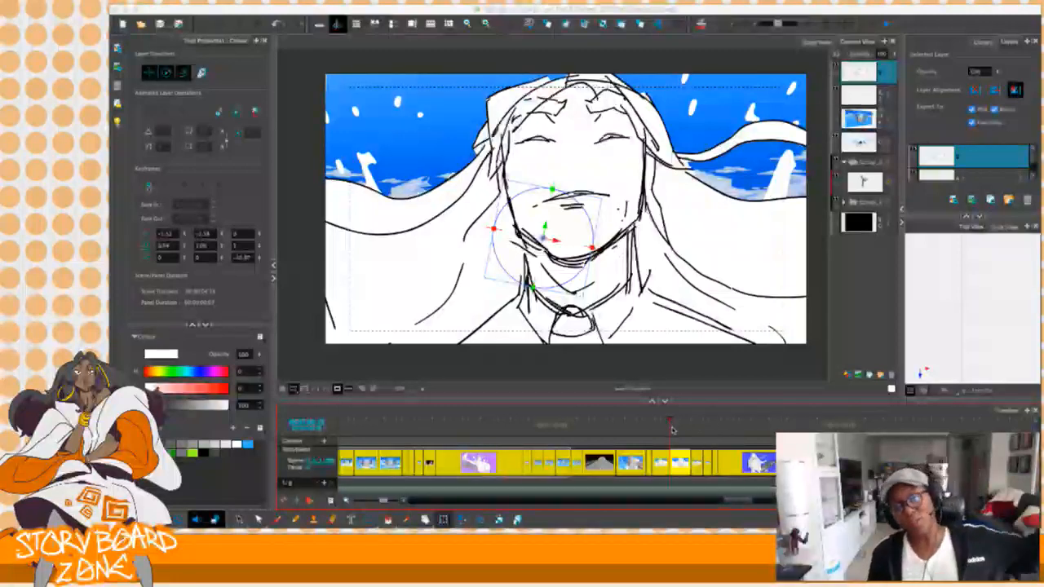
left_click_drag(664, 422, 534, 437)
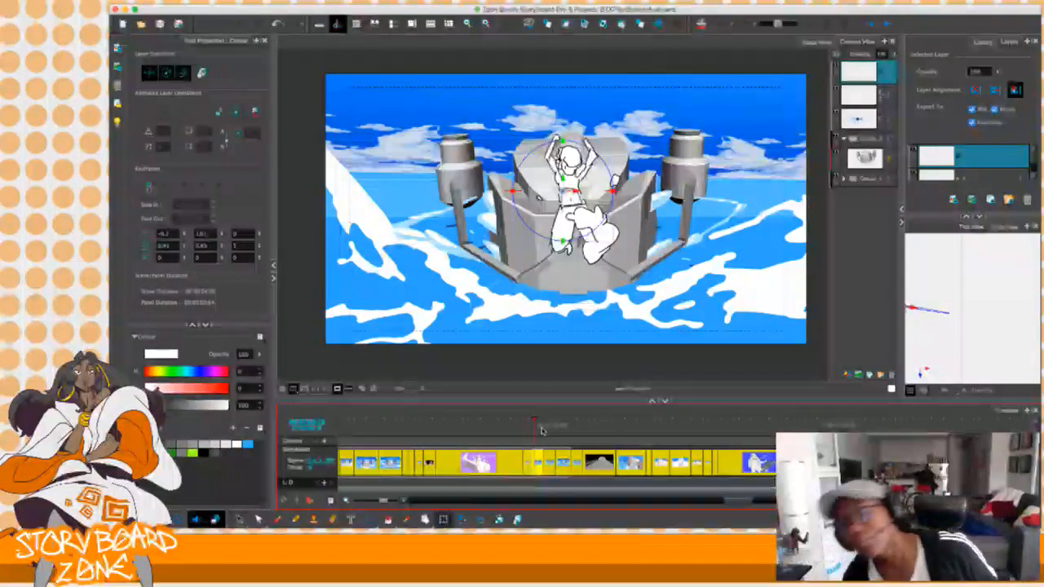
mouse_move(521, 429)
left_mouse_down()
mouse_move(477, 424)
mouse_move(537, 422)
left_mouse_up()
left_click_drag(725, 500, 717, 501)
left_click_drag(615, 426, 648, 416)
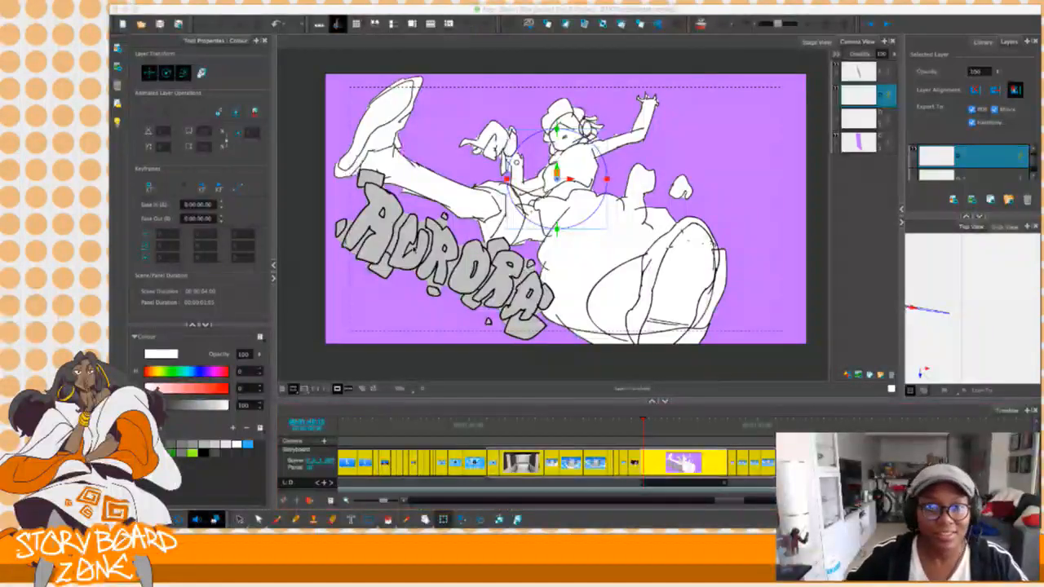
key("super+Tab")
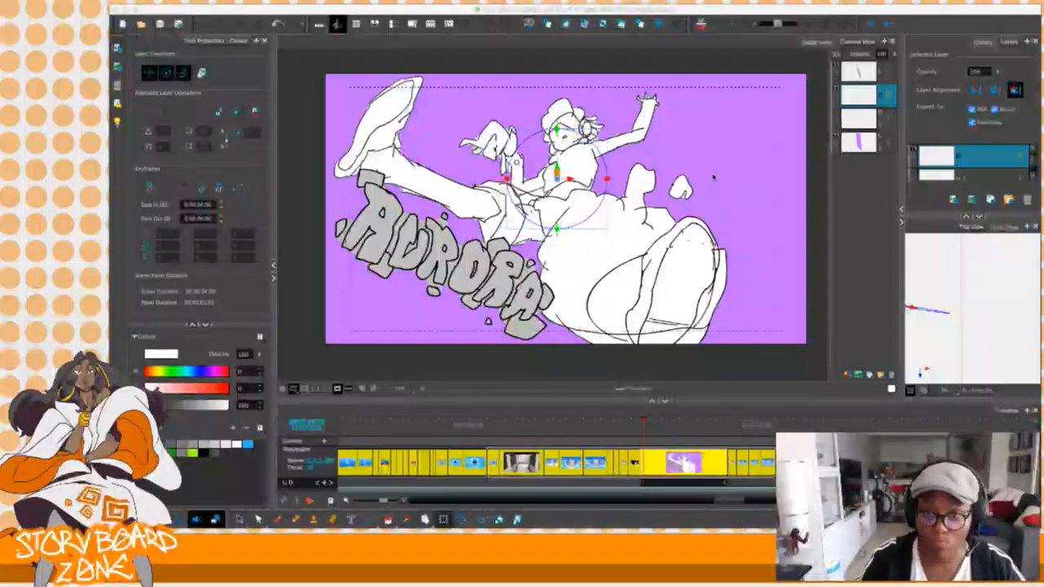
key("alt+Tab")
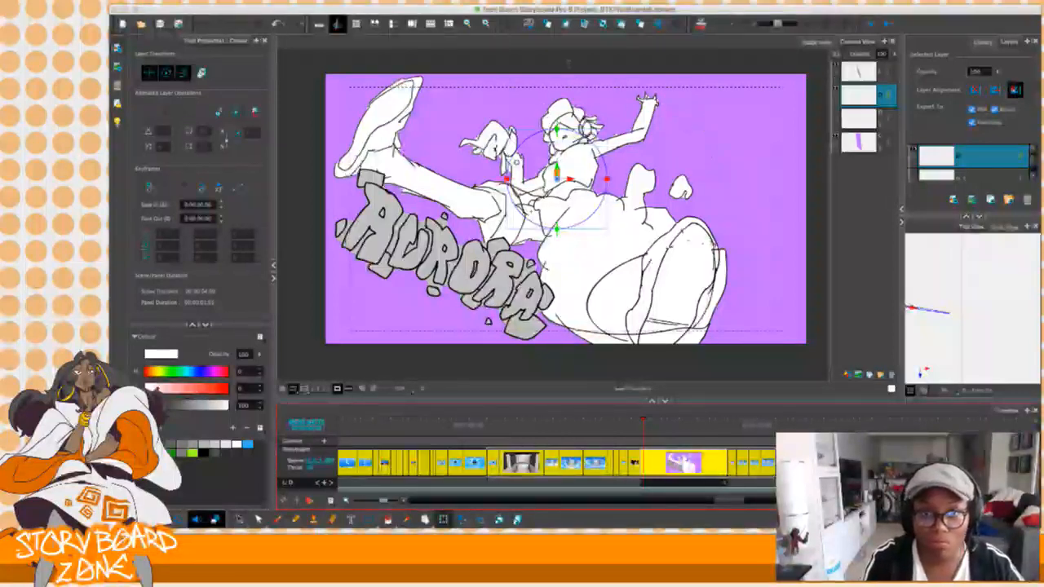
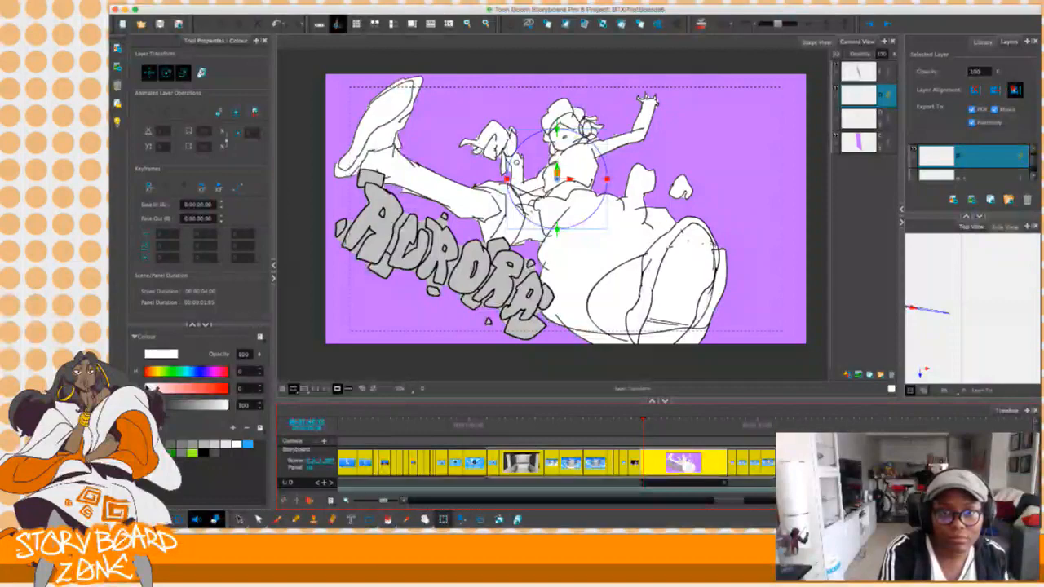
Play the boat and goggled-character panels leading into the AURORA title card and stop near the card's start.
left_click_drag(638, 424, 569, 424)
key("space")
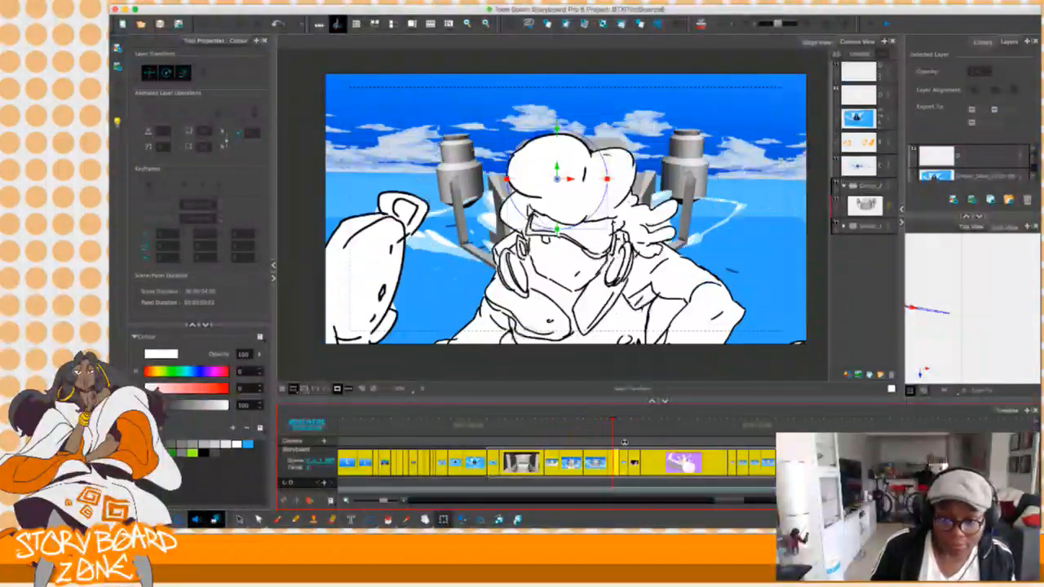
mouse_move(682, 440)
left_mouse_down()
mouse_move(463, 449)
mouse_move(650, 436)
mouse_move(645, 448)
left_mouse_up()
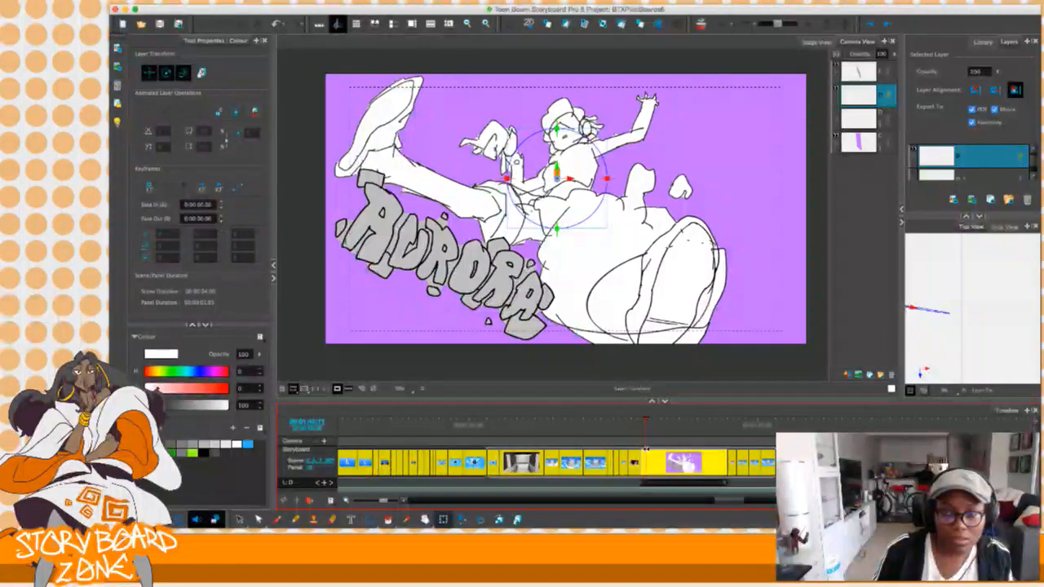
left_click_drag(645, 448, 644, 450)
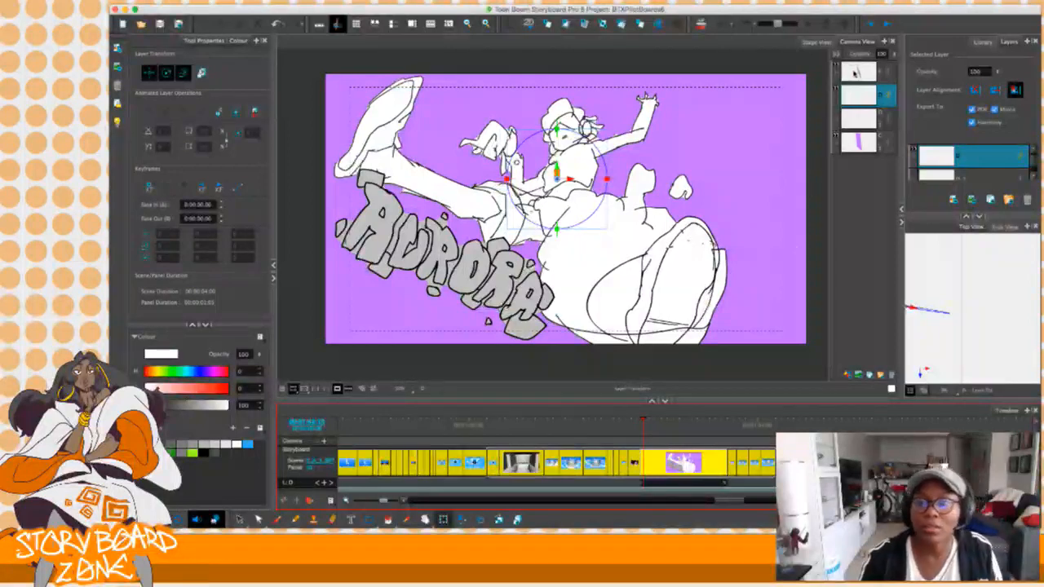
Add a vector layer above the lettering on the AURORA card and mix a dark purple for the Brush tool.
left_click(855, 72)
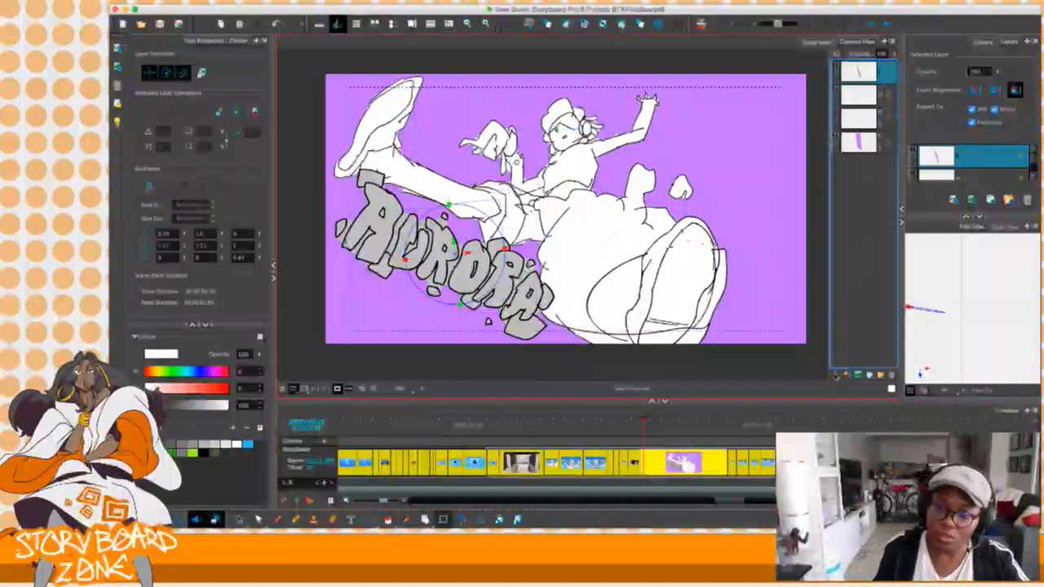
left_click(277, 519)
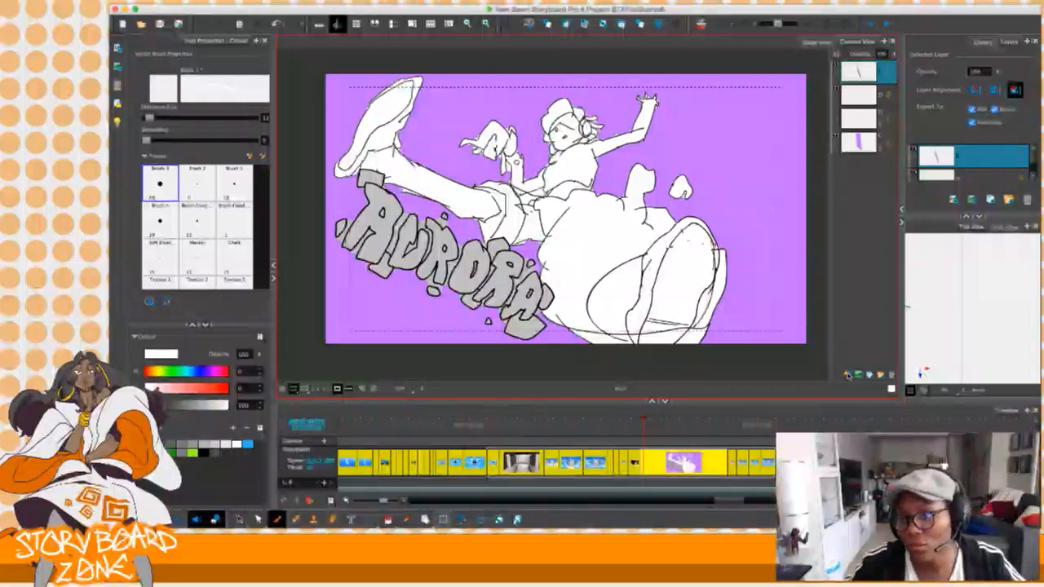
left_click(848, 374)
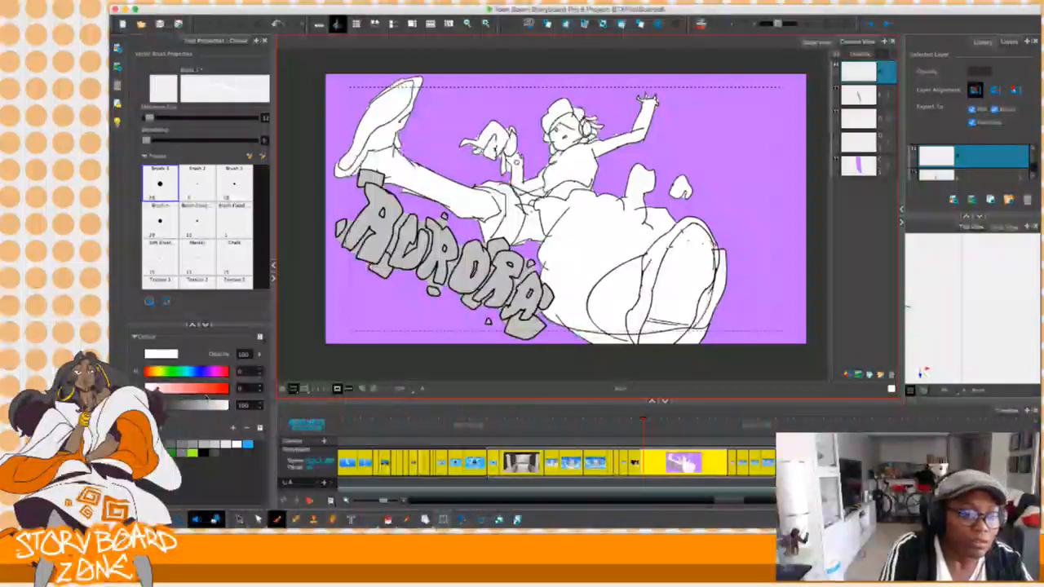
left_click(209, 372)
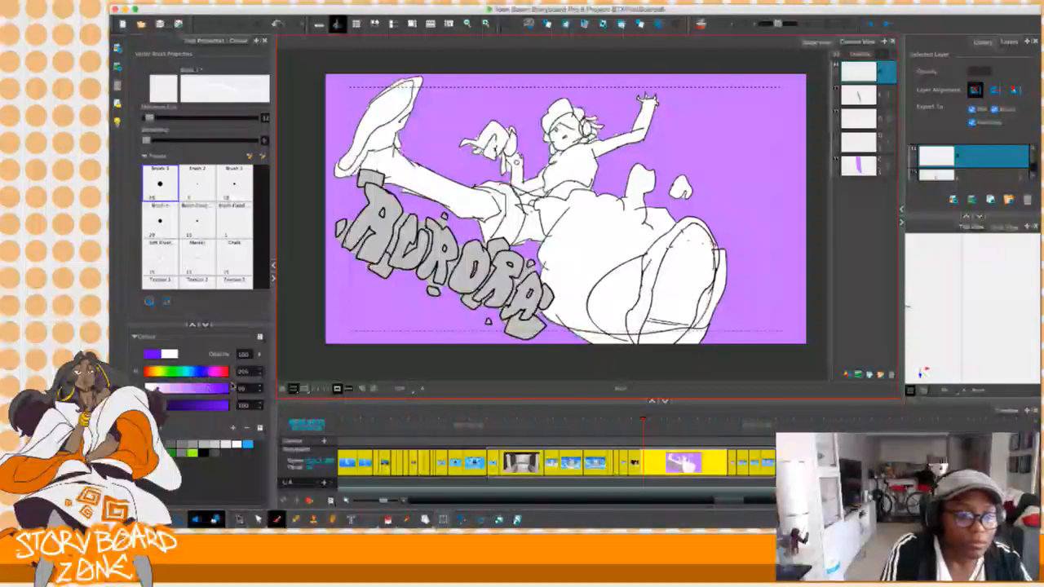
left_click_drag(208, 405, 194, 405)
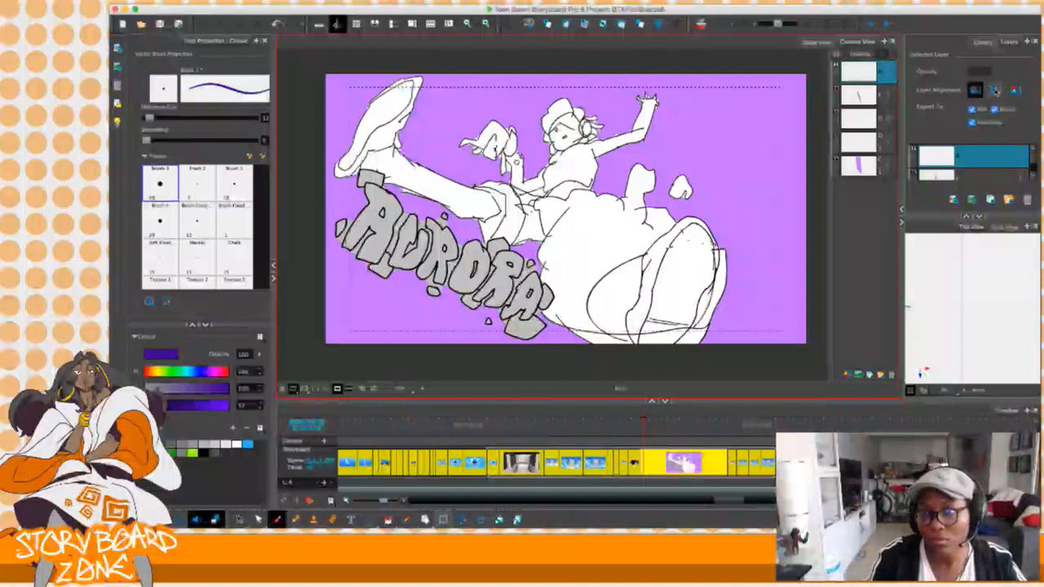
Change the new layer's alignment and draw jagged dark purple flame outlines around the start of the AURORA lettering.
left_click(1015, 90)
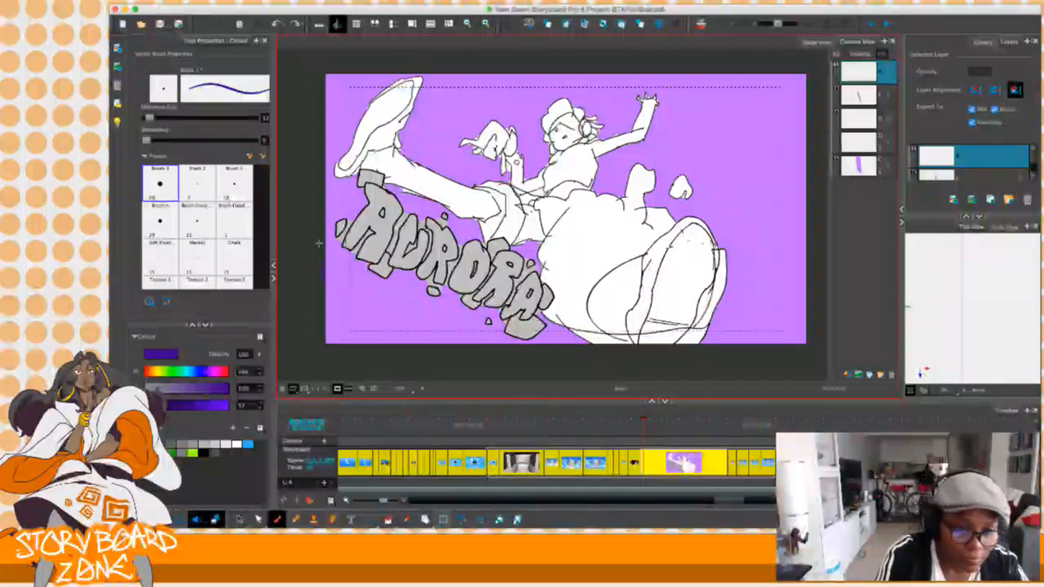
left_click_drag(336, 226, 346, 292)
mouse_move(351, 330)
left_mouse_down()
mouse_move(354, 295)
mouse_move(371, 310)
left_mouse_up()
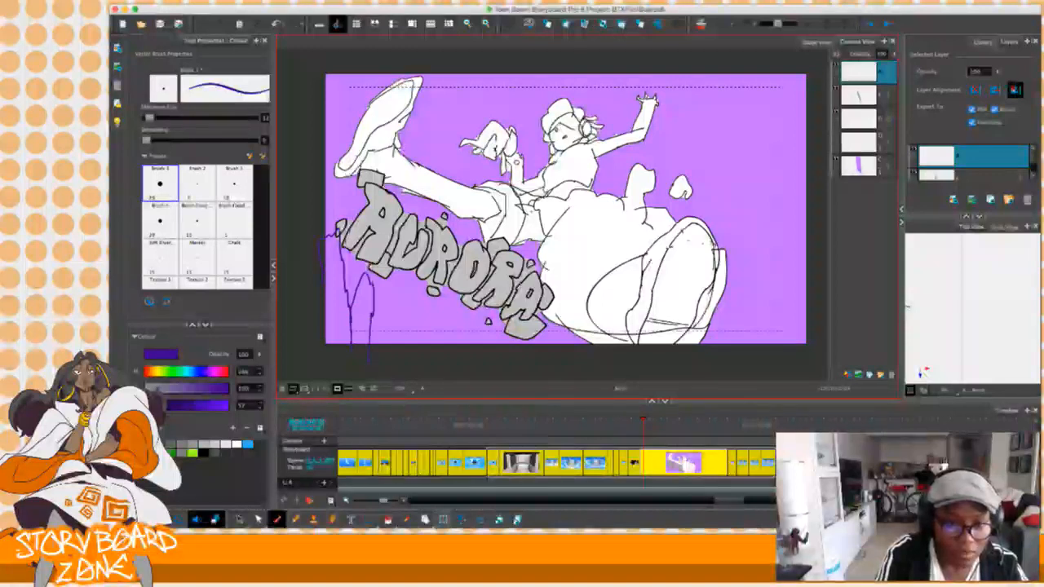
left_click_drag(519, 333, 520, 282)
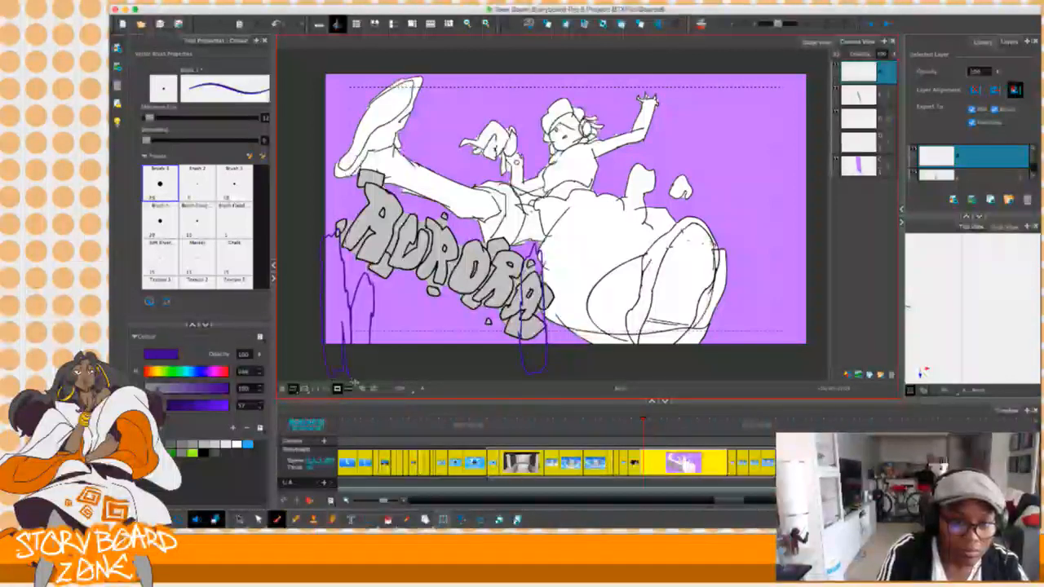
left_click_drag(379, 300, 368, 351)
mouse_move(382, 316)
left_mouse_down()
mouse_move(374, 203)
mouse_move(394, 214)
mouse_move(399, 357)
left_mouse_up()
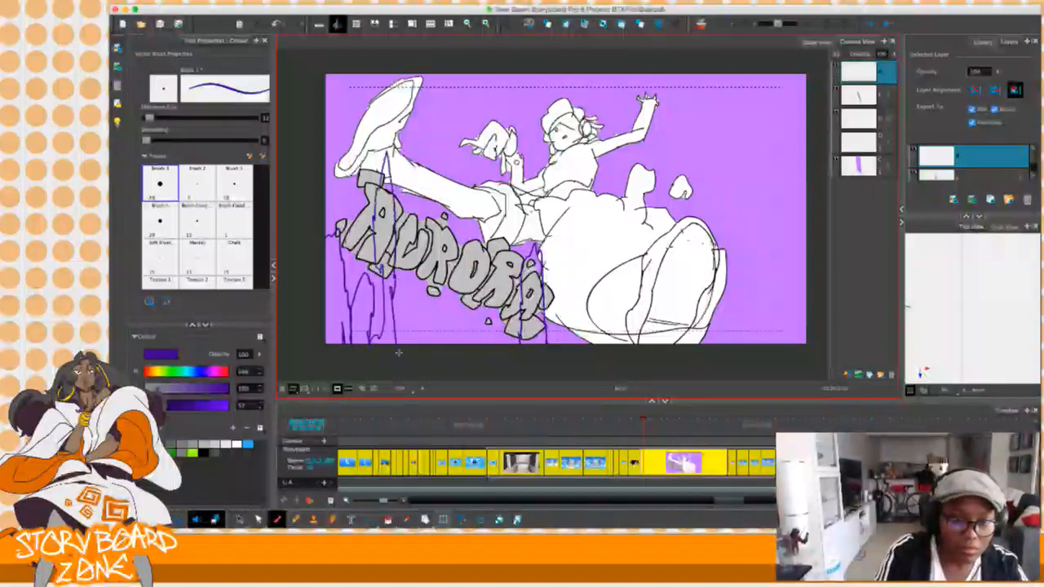
Continue the jagged flame outline across the middle and end of the AURORA lettering, with tall spikes rising over the leg.
mouse_move(414, 292)
left_mouse_down()
mouse_move(424, 305)
mouse_move(440, 204)
mouse_move(458, 368)
left_mouse_up()
mouse_move(476, 326)
left_mouse_down()
mouse_move(484, 197)
mouse_move(496, 298)
left_mouse_up()
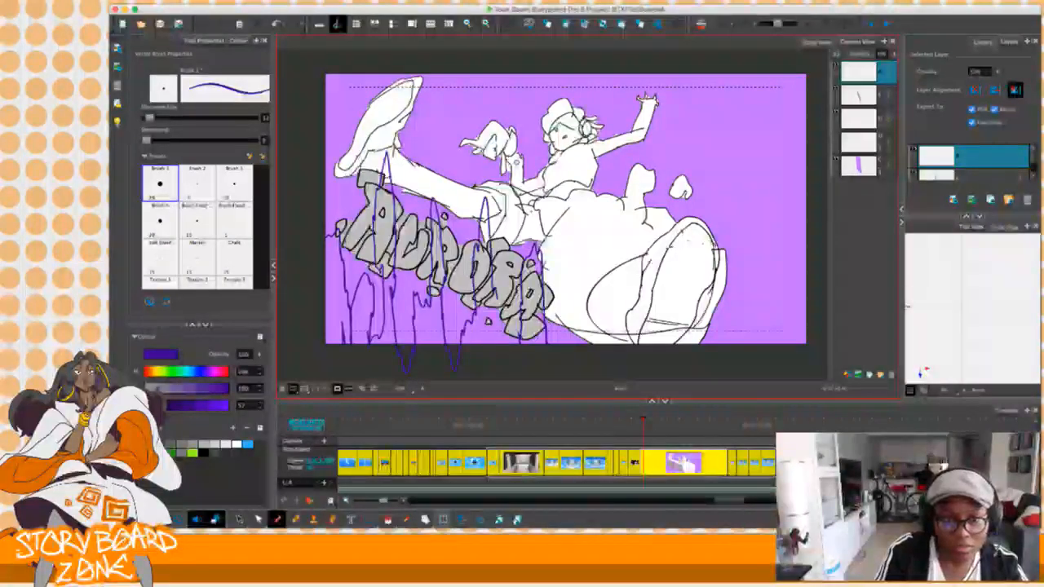
left_click_drag(489, 235, 486, 198)
left_click_drag(494, 152, 506, 282)
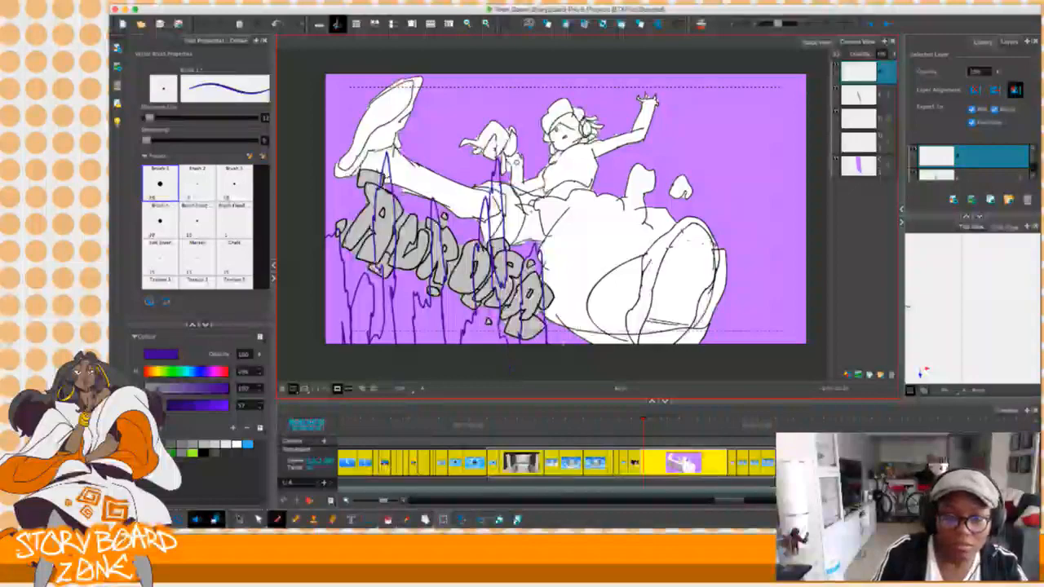
Reveal the area outside the camera frame and extend the flame outline from the lettering's end to the near shoe.
left_click(337, 388)
left_click_drag(645, 264, 643, 207)
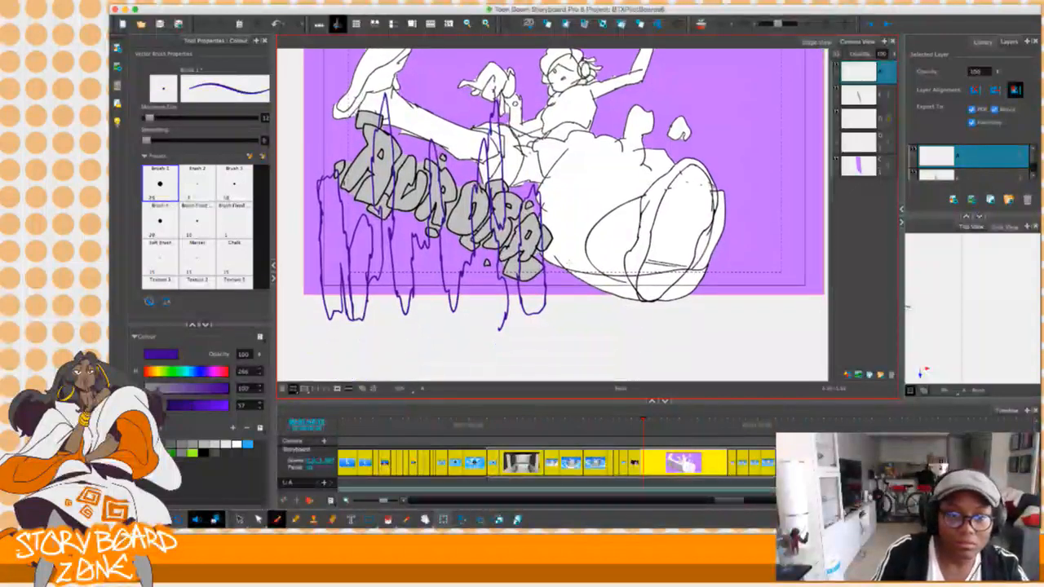
left_click_drag(643, 247, 616, 323)
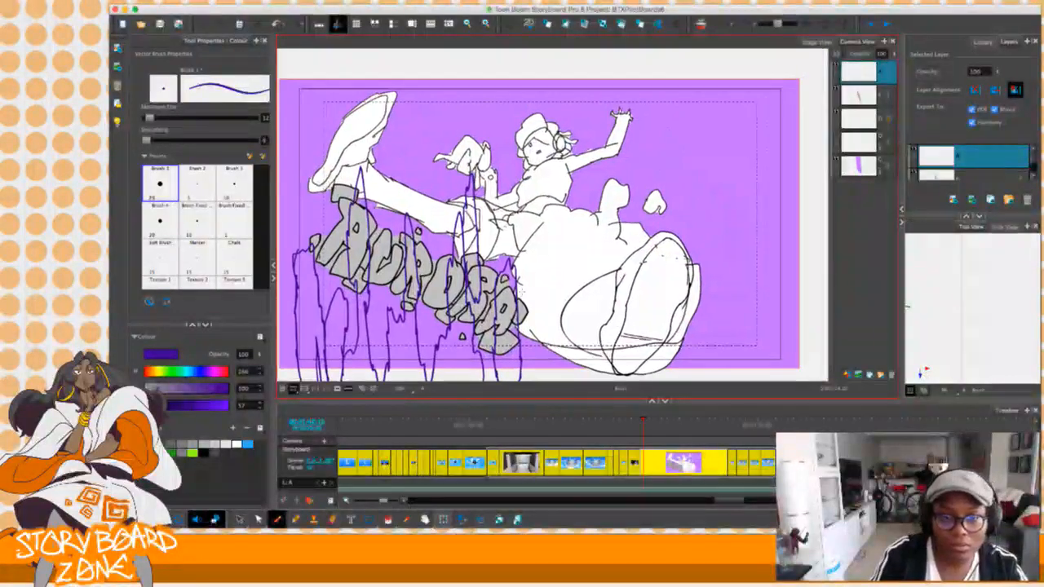
left_click_drag(528, 314, 544, 347)
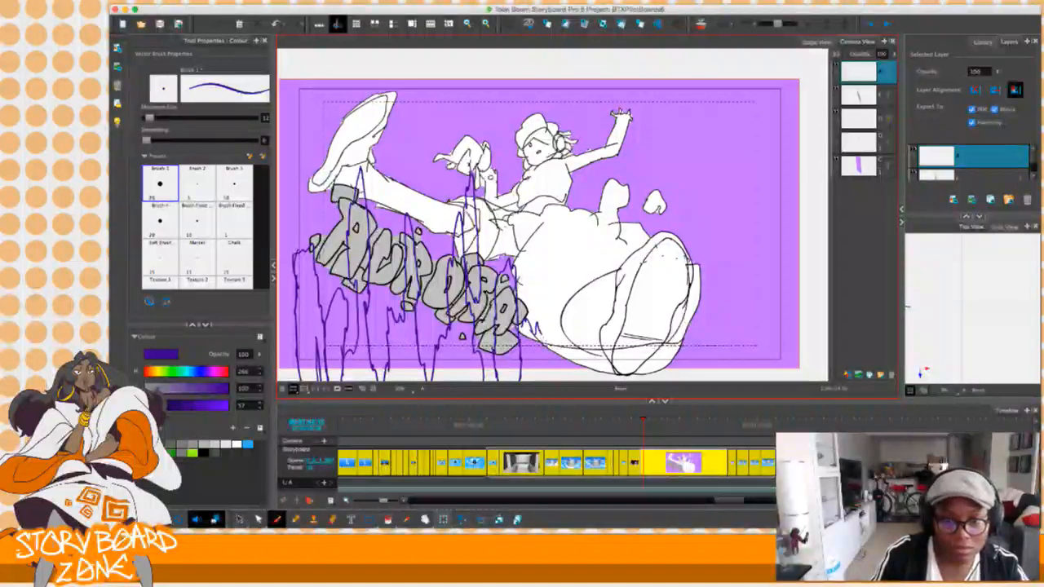
left_click_drag(580, 268, 564, 367)
left_click_drag(583, 266, 582, 375)
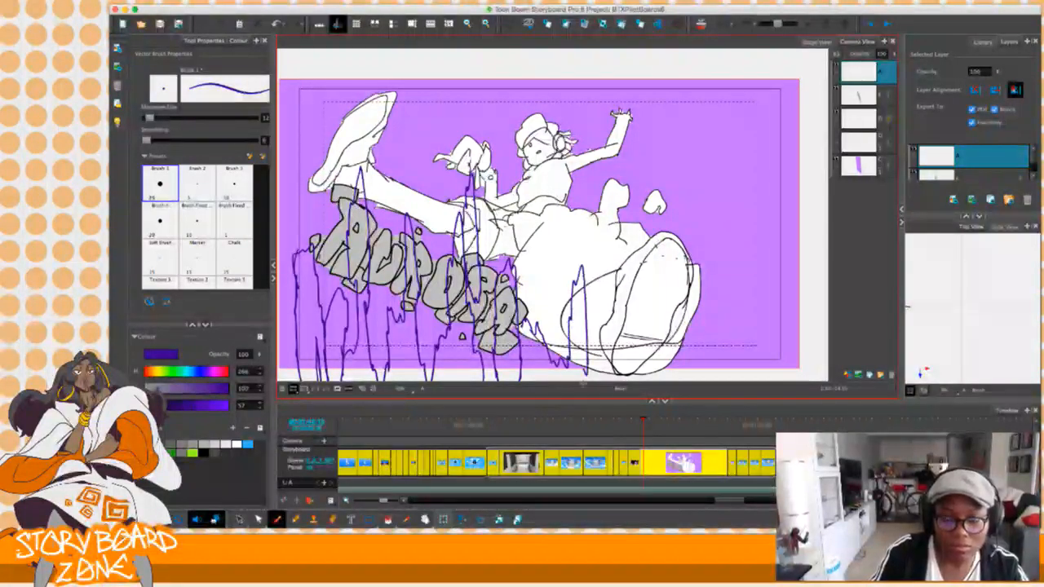
Draw tall flame spikes over the near shoe's sole and a closed two-peaked flame to the right of it.
left_click_drag(489, 275, 481, 340)
left_click_drag(627, 227, 638, 326)
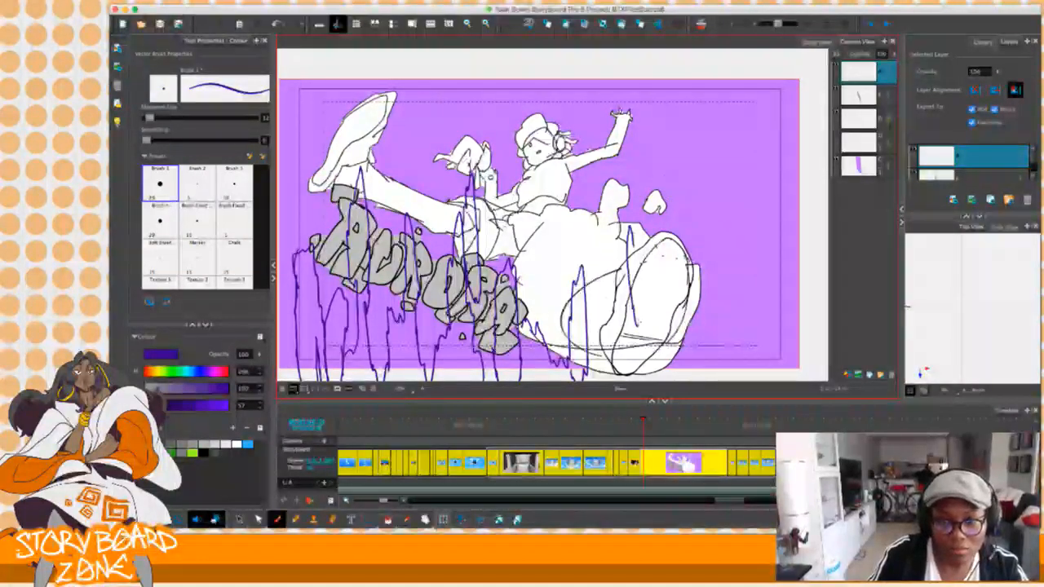
left_click_drag(644, 246, 641, 274)
left_click_drag(637, 228, 636, 253)
mouse_move(699, 345)
left_mouse_down()
mouse_move(702, 269)
mouse_move(719, 222)
mouse_move(734, 328)
mouse_move(757, 269)
mouse_move(764, 368)
left_mouse_up()
left_click_drag(701, 377, 738, 374)
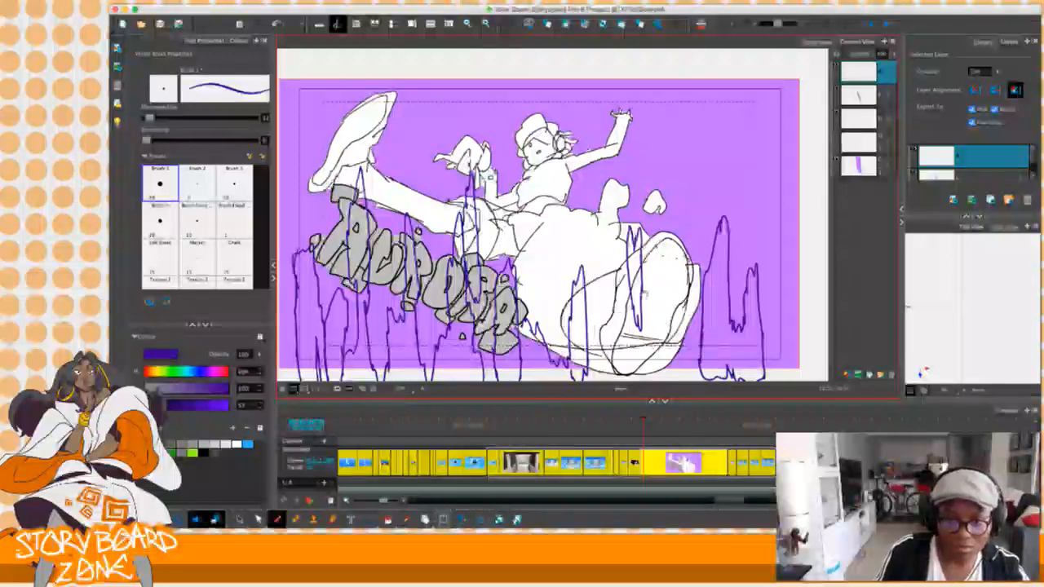
Join the open bottoms of the flame outlines below the camera frame, under the lettering and the shoe.
scroll(555, 212, "down", 3)
left_click_drag(605, 332, 633, 316)
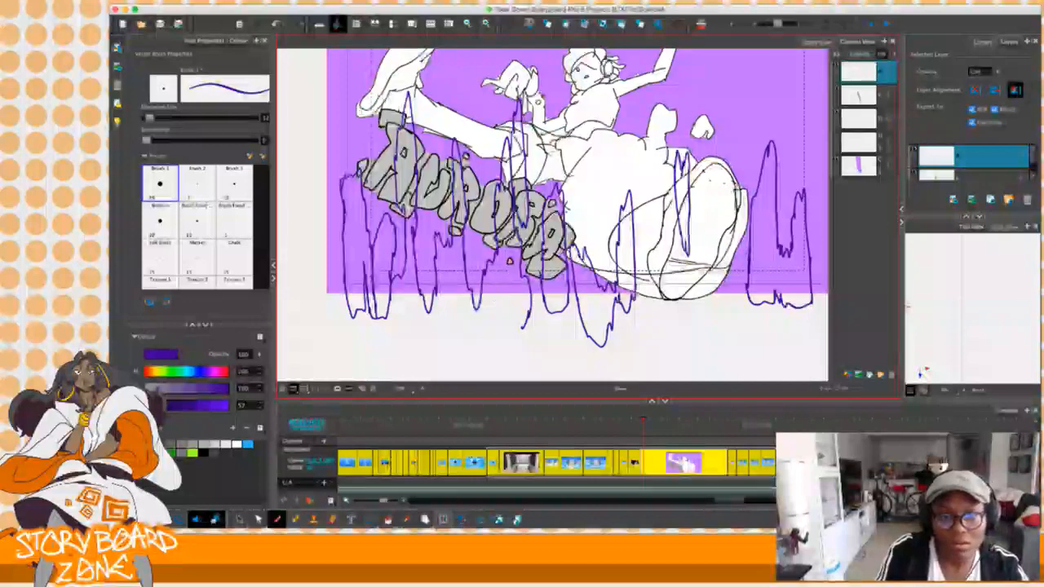
mouse_move(385, 317)
left_mouse_down()
mouse_move(448, 350)
mouse_move(525, 330)
left_mouse_up()
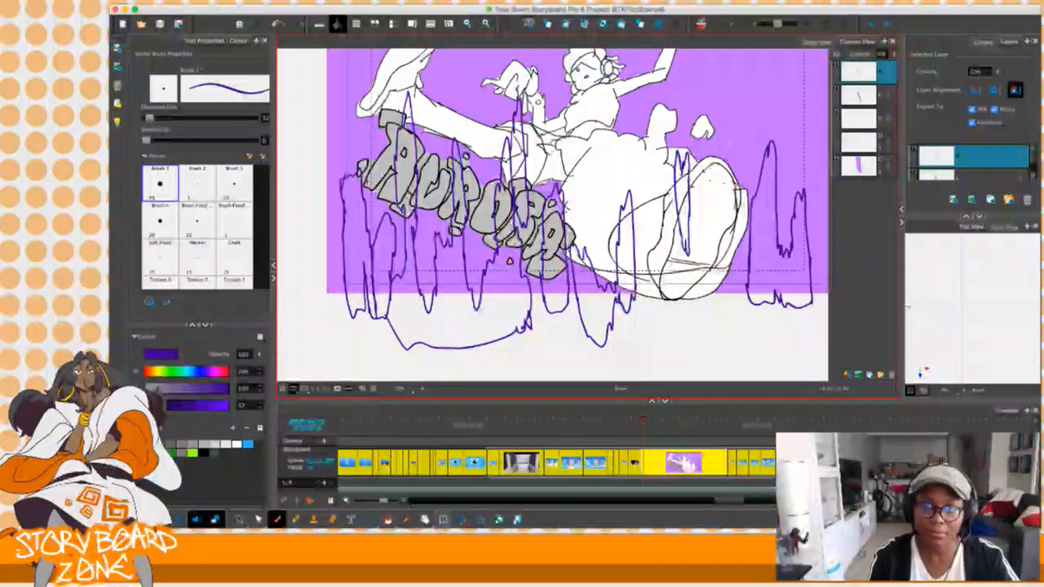
Draw detached narrow flame slivers above the right-hand flame, above the raised leg and beside the raised shoe.
mouse_move(751, 108)
left_mouse_down()
mouse_move(746, 68)
mouse_move(750, 171)
mouse_move(754, 112)
left_mouse_up()
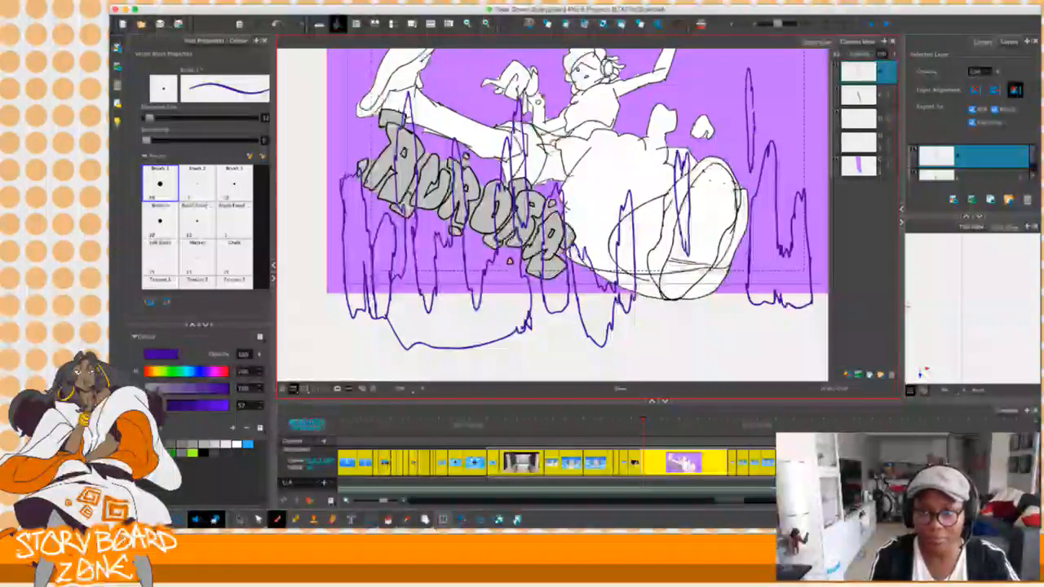
left_click_drag(509, 261, 538, 349)
mouse_move(470, 172)
left_mouse_down()
mouse_move(475, 136)
mouse_move(485, 213)
mouse_move(470, 171)
left_mouse_up()
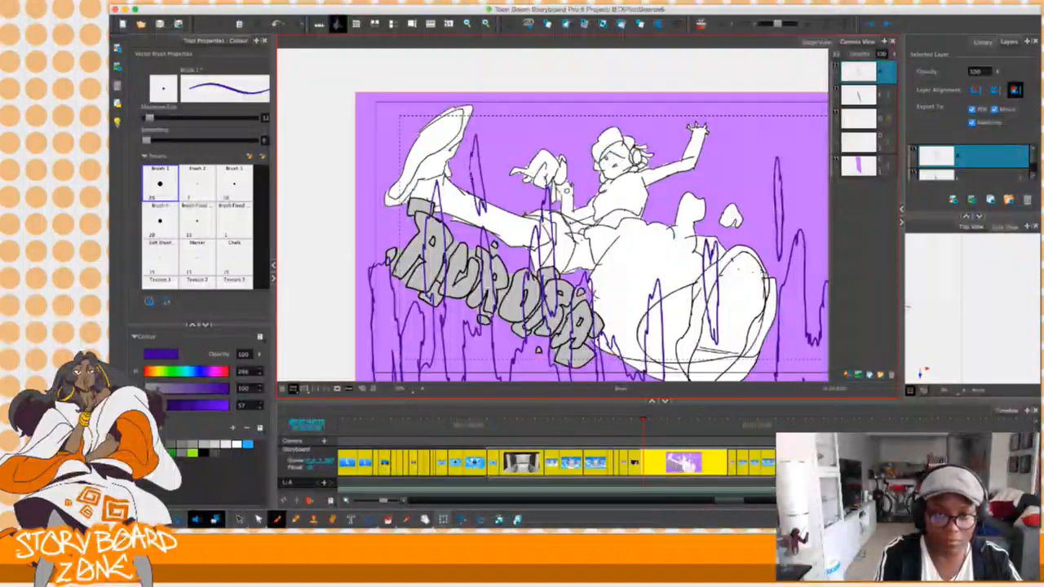
left_click_drag(380, 173, 384, 244)
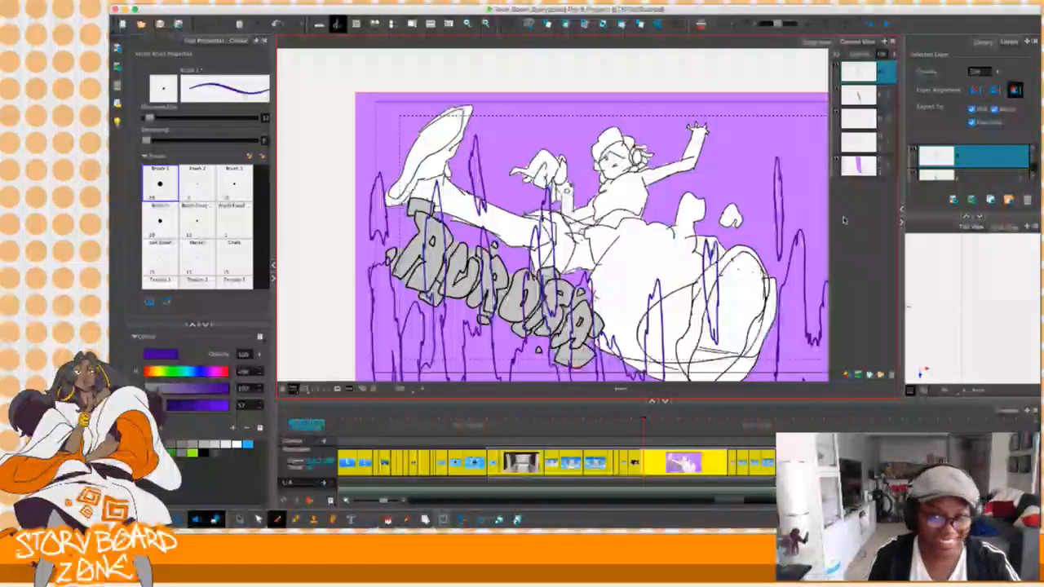
Add another vector layer above the flames, change its alignment, and lower the flame layer's opacity as a faint guide.
scroll(590, 232, "down", 2)
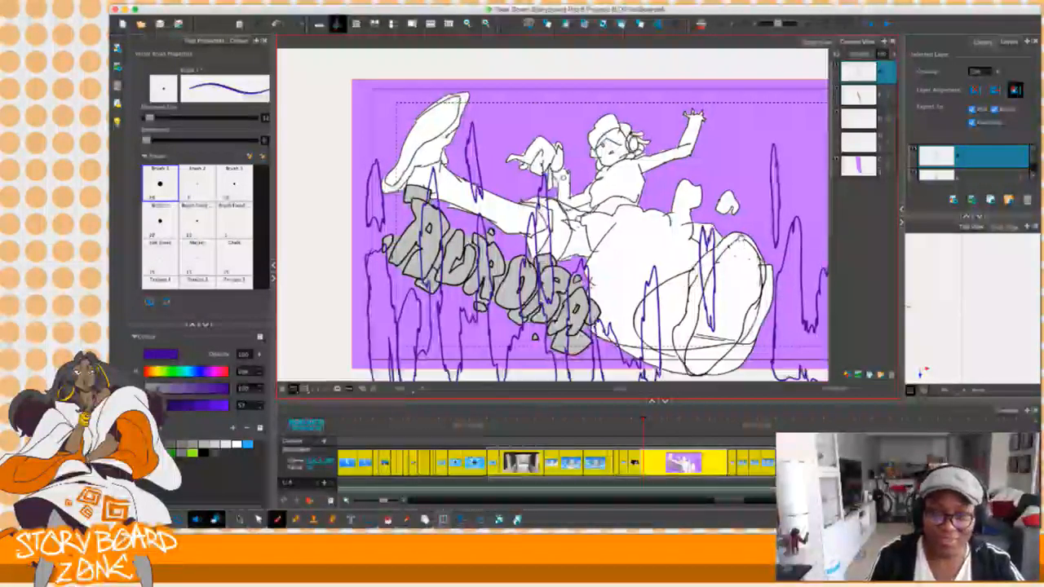
scroll(563, 214, "down", 4)
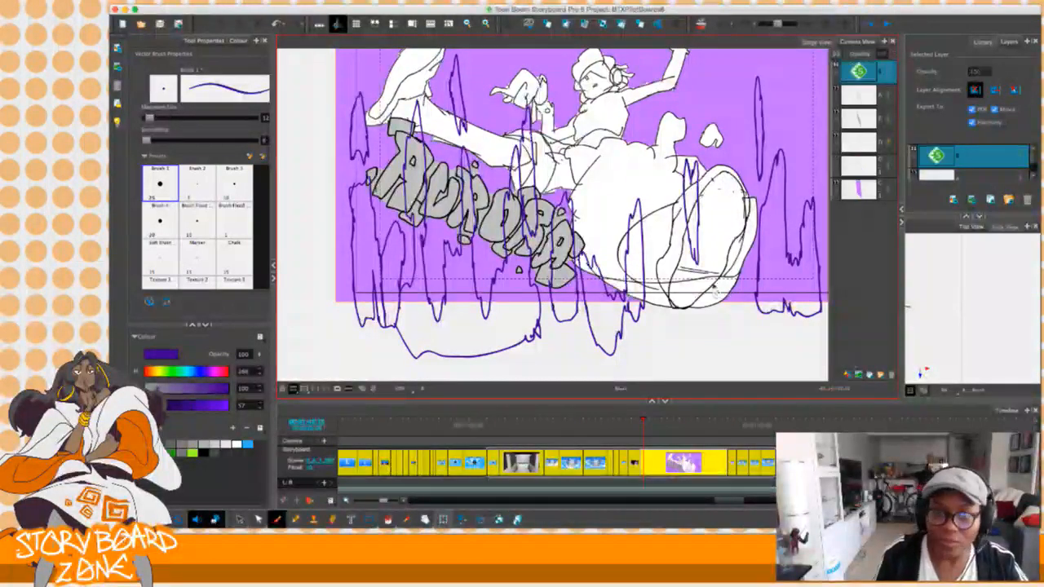
scroll(755, 166, "up", 3)
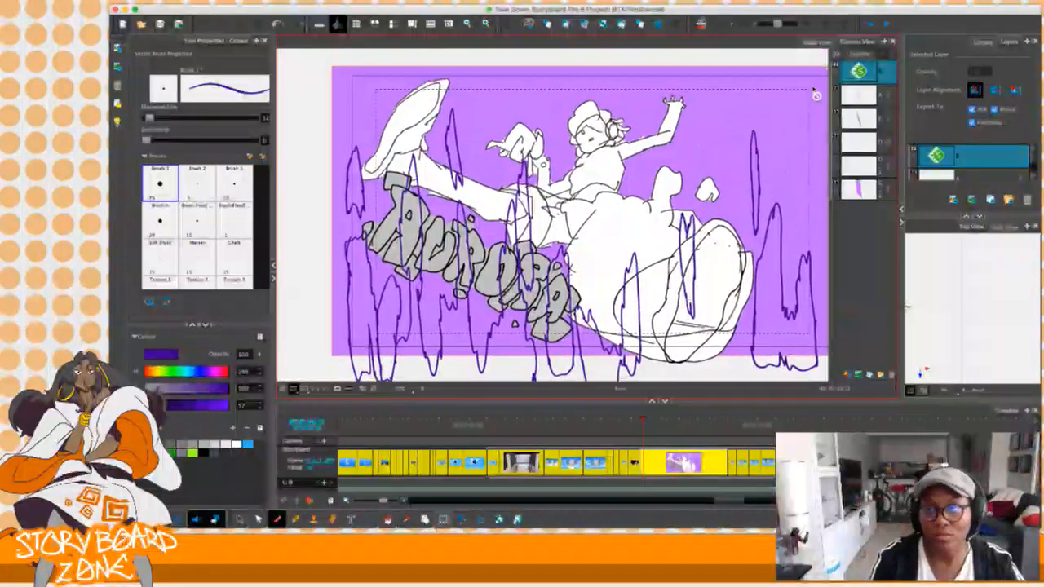
left_click(866, 75)
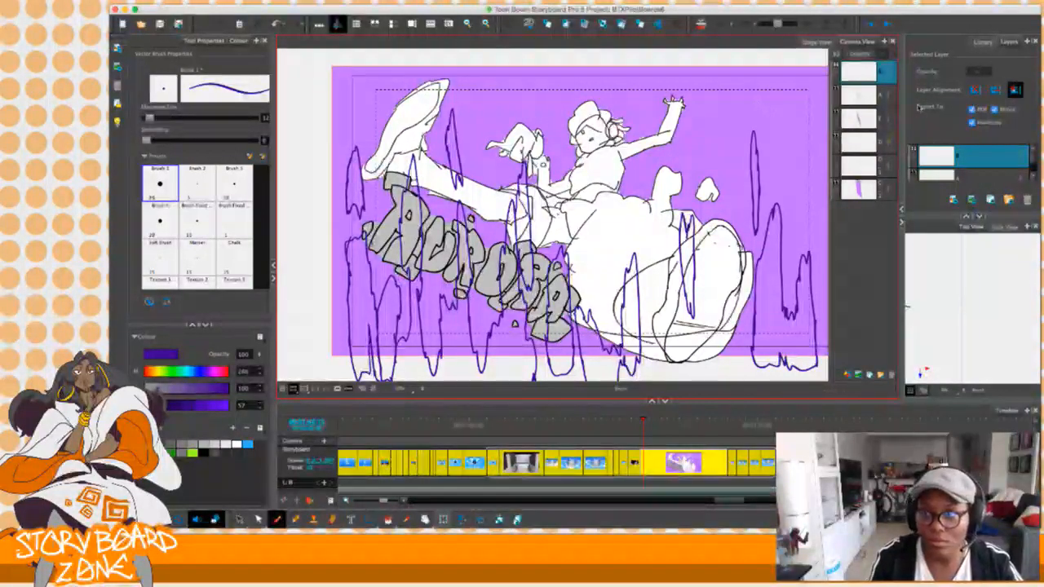
left_click(877, 80)
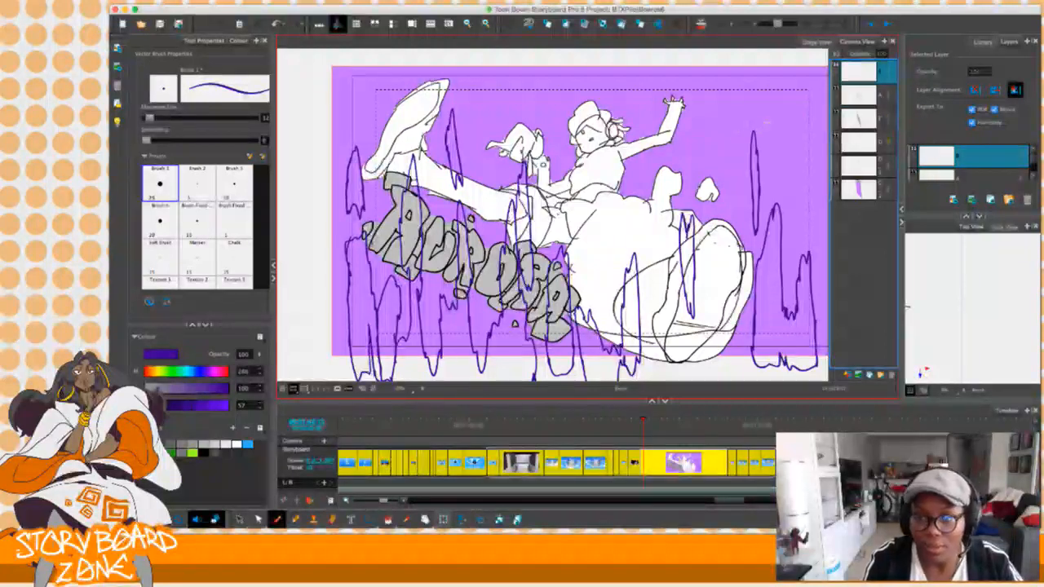
left_click(881, 95)
left_click_drag(894, 55, 838, 127)
left_click(869, 70)
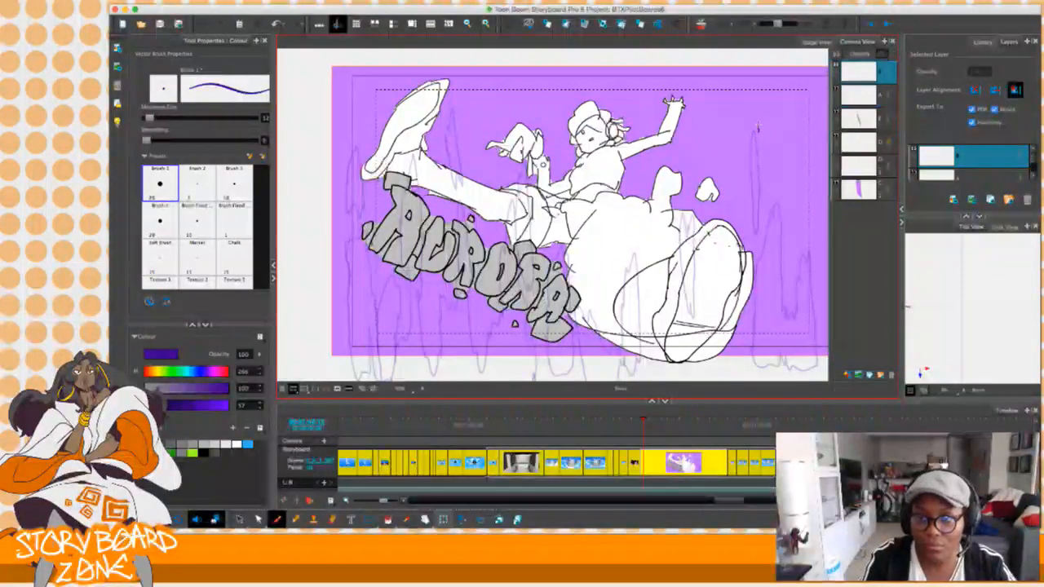
left_click_drag(755, 107, 759, 178)
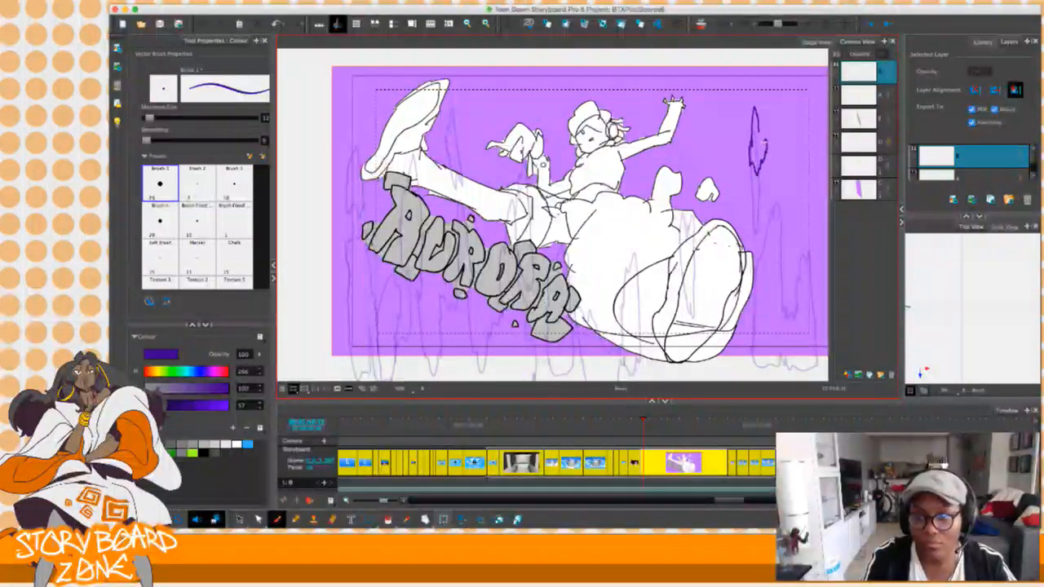
key("ctrl+z")
key("ctrl+z")
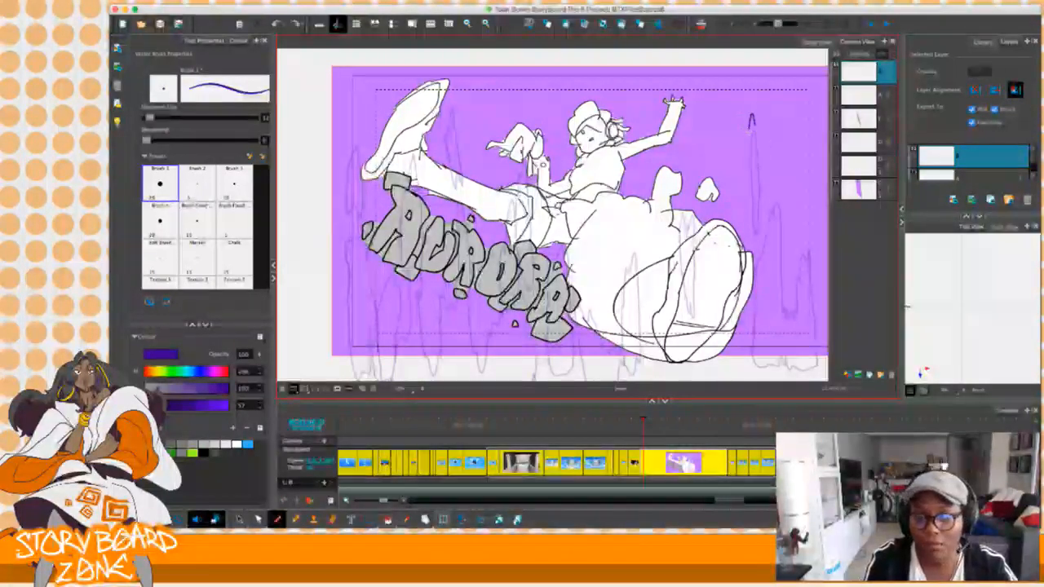
Draw three small jagged, pointed flame shapes descending along the card's right side on the new layer.
mouse_move(749, 122)
left_mouse_down()
mouse_move(739, 134)
mouse_move(753, 116)
mouse_move(758, 135)
left_mouse_up()
key("ctrl+z")
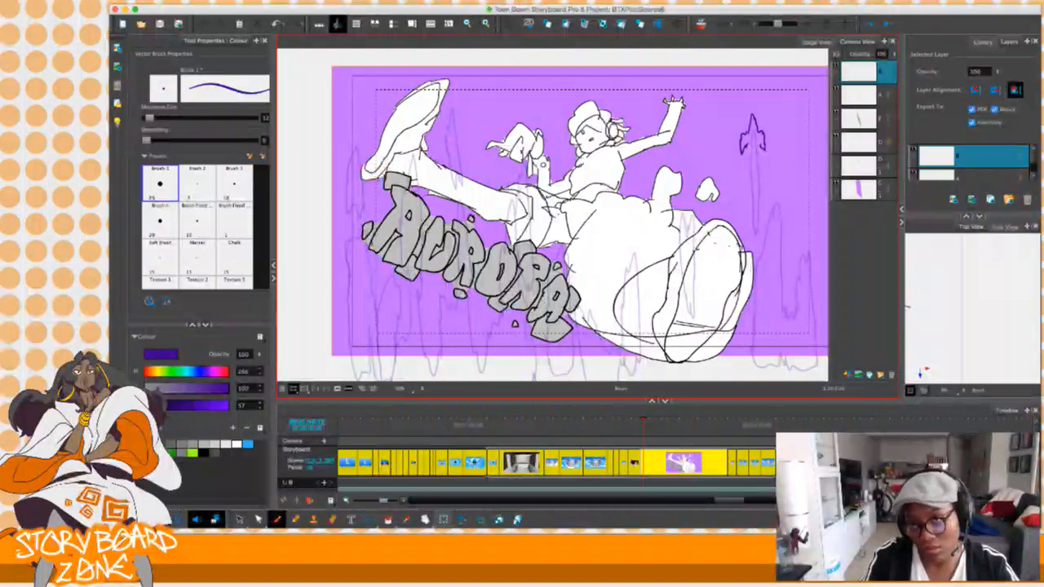
left_click_drag(748, 156, 753, 176)
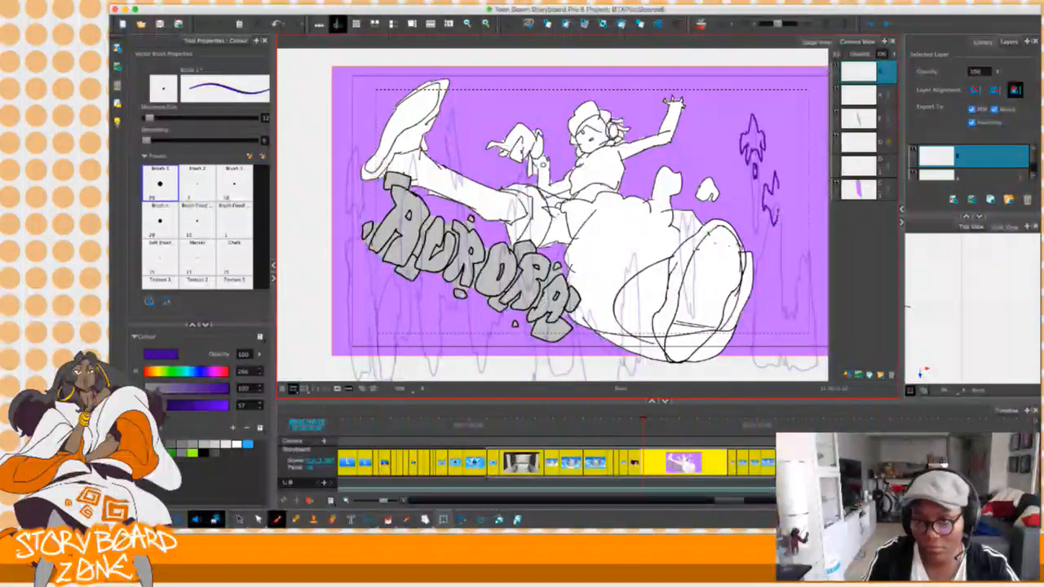
left_click_drag(784, 218, 789, 184)
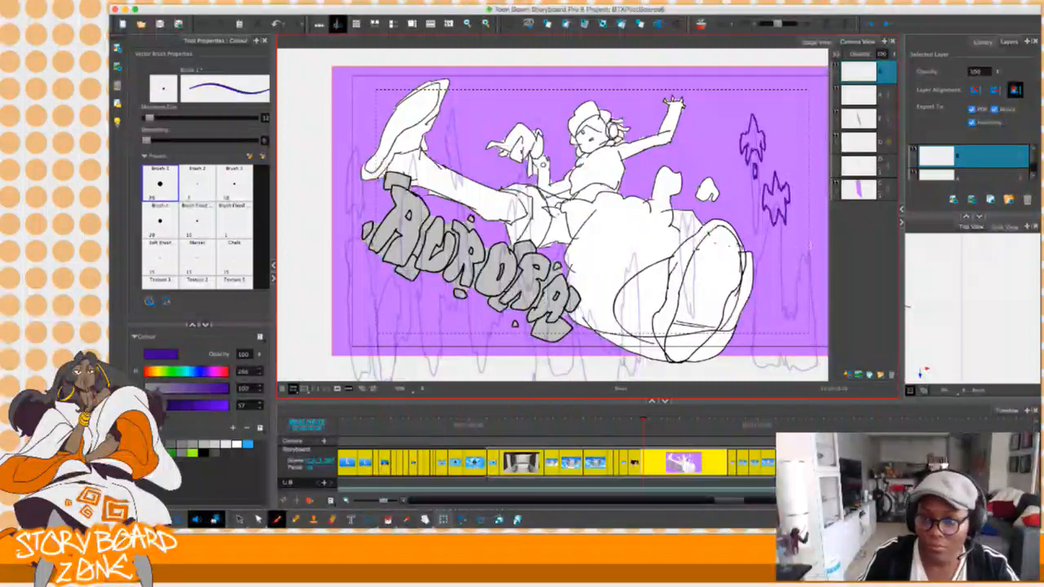
left_click_drag(800, 254, 806, 220)
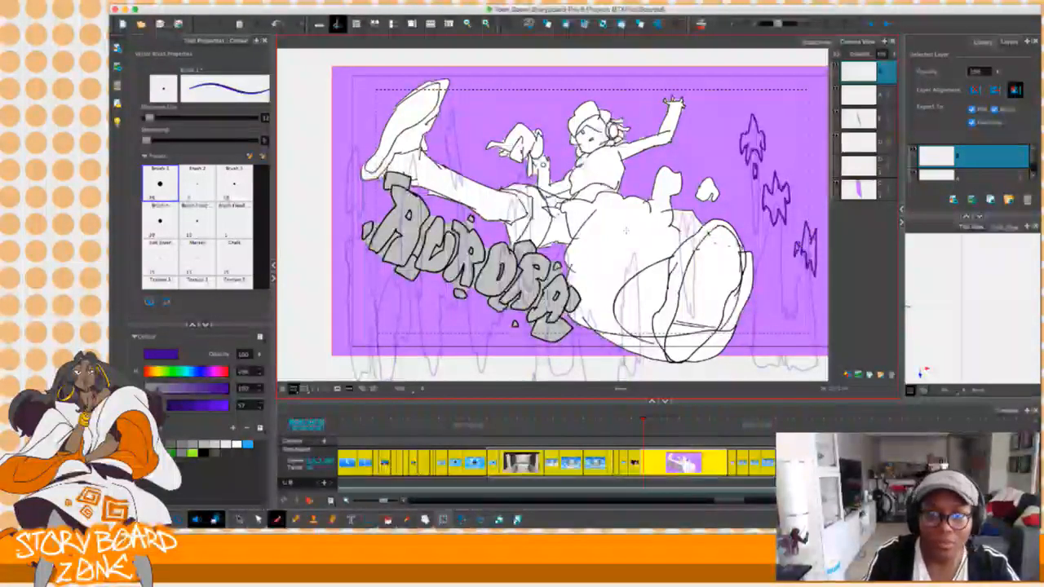
Draw further jagged flame shapes over the trousers, above the near shoe and above the last AURORA letters.
left_click_drag(622, 229, 625, 266)
left_click_drag(628, 227, 637, 257)
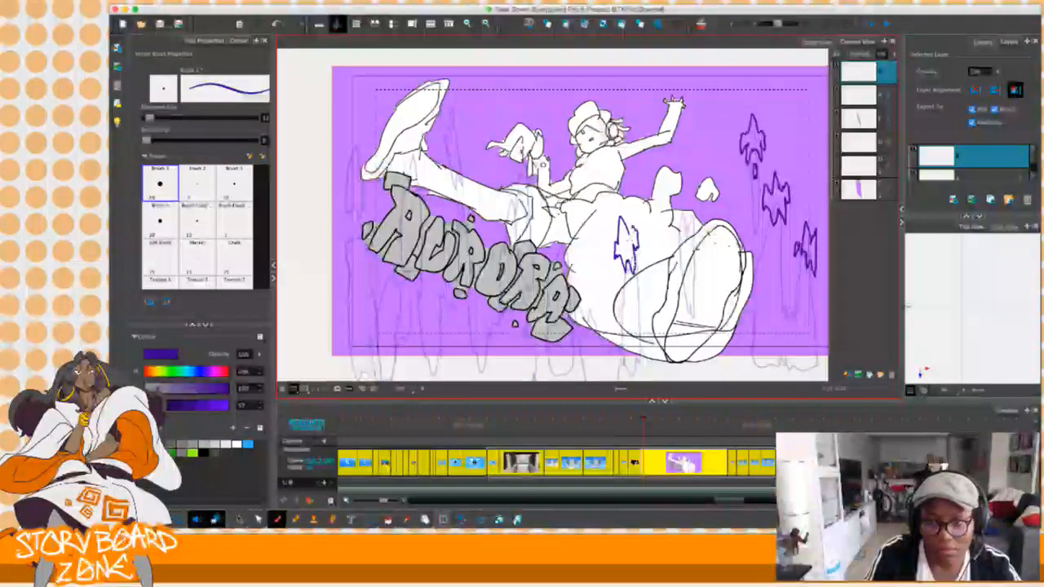
left_click_drag(674, 218, 677, 244)
left_click_drag(693, 199, 680, 241)
mouse_move(550, 199)
left_mouse_down()
mouse_move(569, 285)
mouse_move(561, 205)
left_mouse_up()
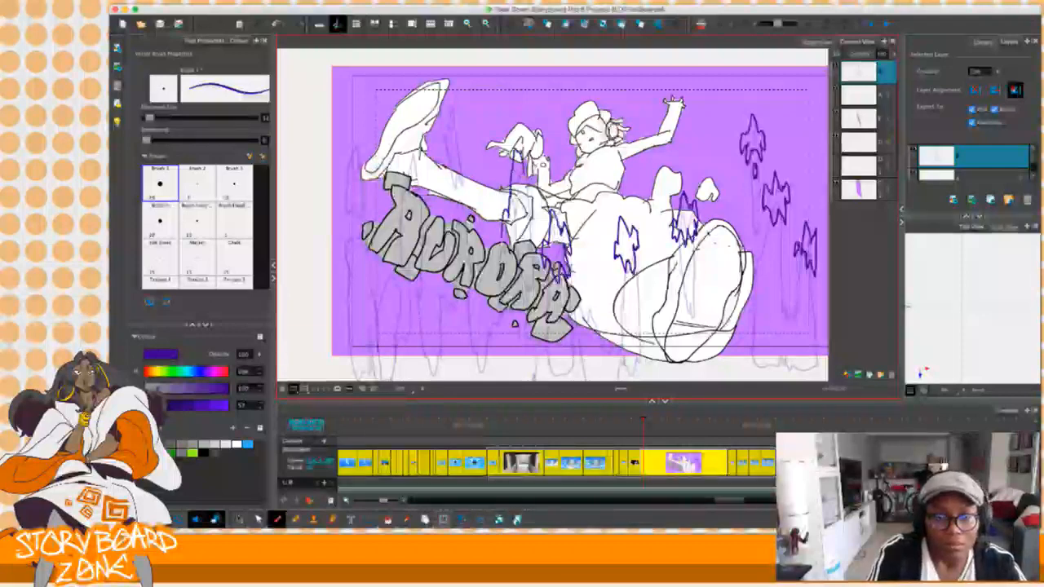
Fill in more jagged flame shapes over the extended leg, raised shoe, AURORA lettering, left edge and near shoe's sole.
left_click_drag(514, 230, 510, 255)
left_click_drag(563, 204, 554, 269)
key("super+z")
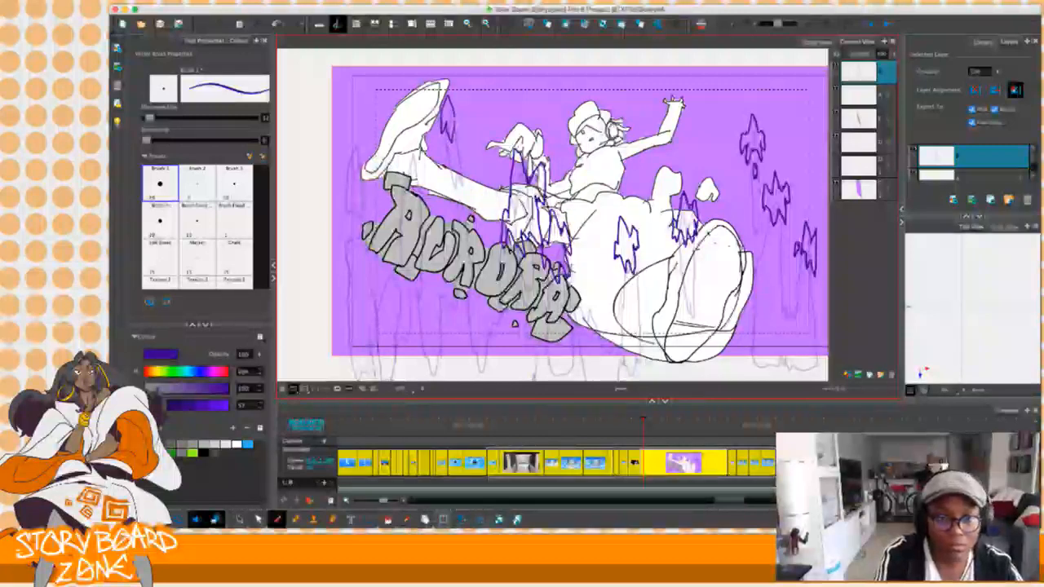
left_click_drag(411, 112, 391, 163)
key("super+z")
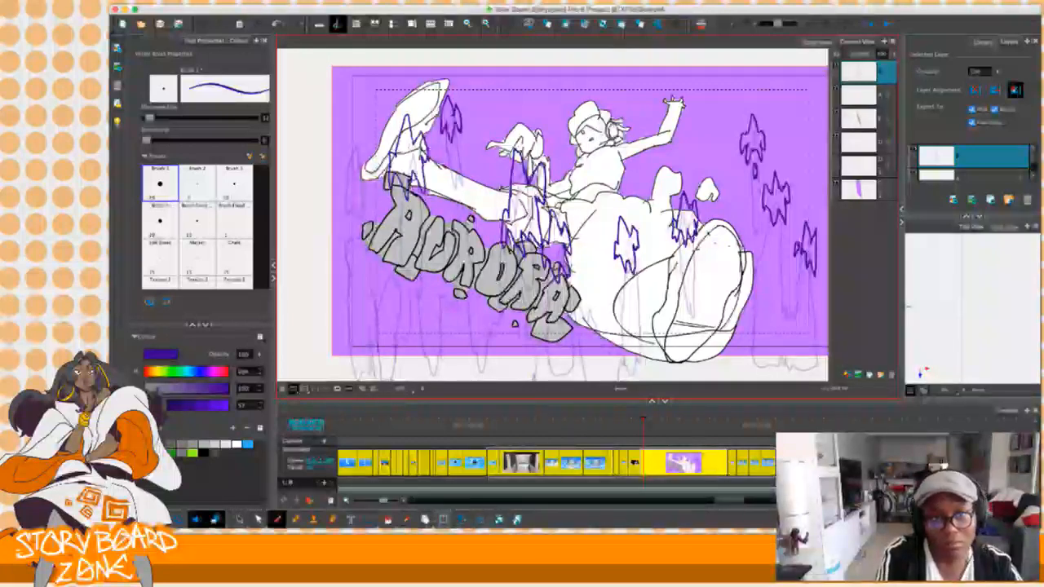
mouse_move(350, 109)
left_mouse_down()
mouse_move(336, 146)
mouse_move(362, 152)
left_mouse_up()
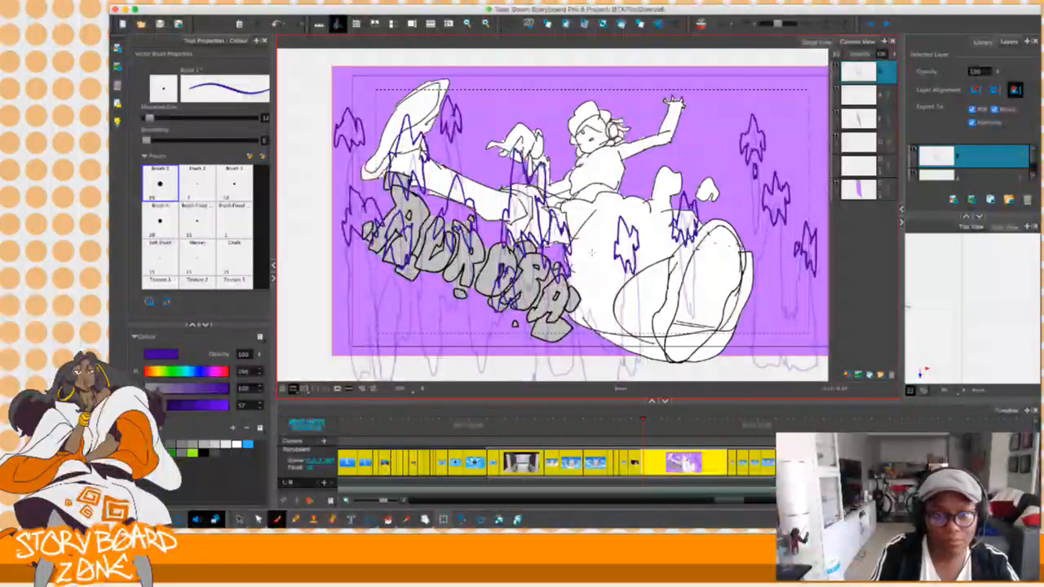
left_click_drag(728, 269, 698, 334)
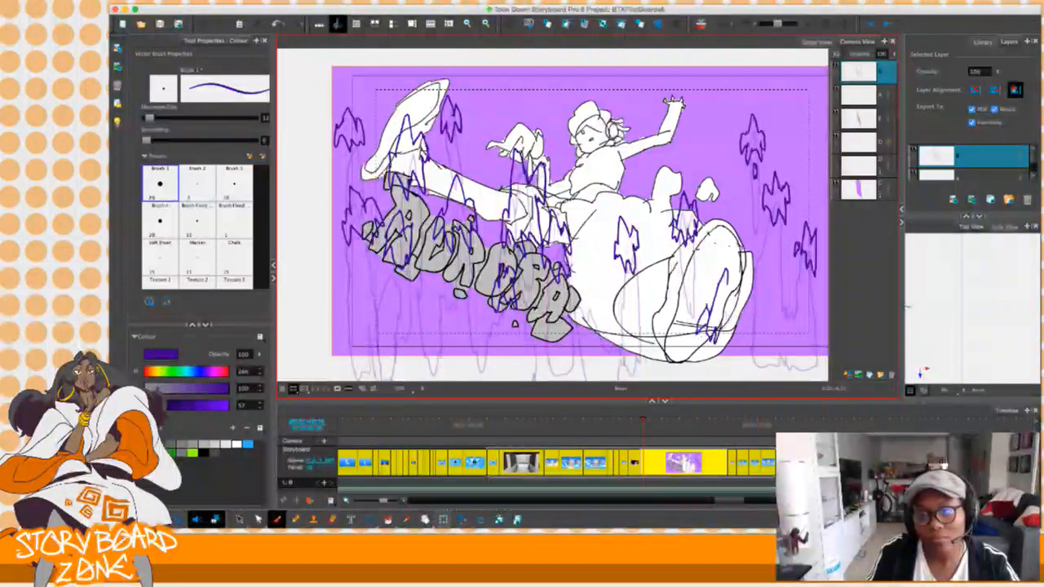
Finish the jagged flame on the near shoe's sole, and check the drawing against the preceding panel on the timeline.
mouse_move(737, 279)
left_mouse_down()
mouse_move(732, 307)
mouse_move(727, 298)
left_mouse_up()
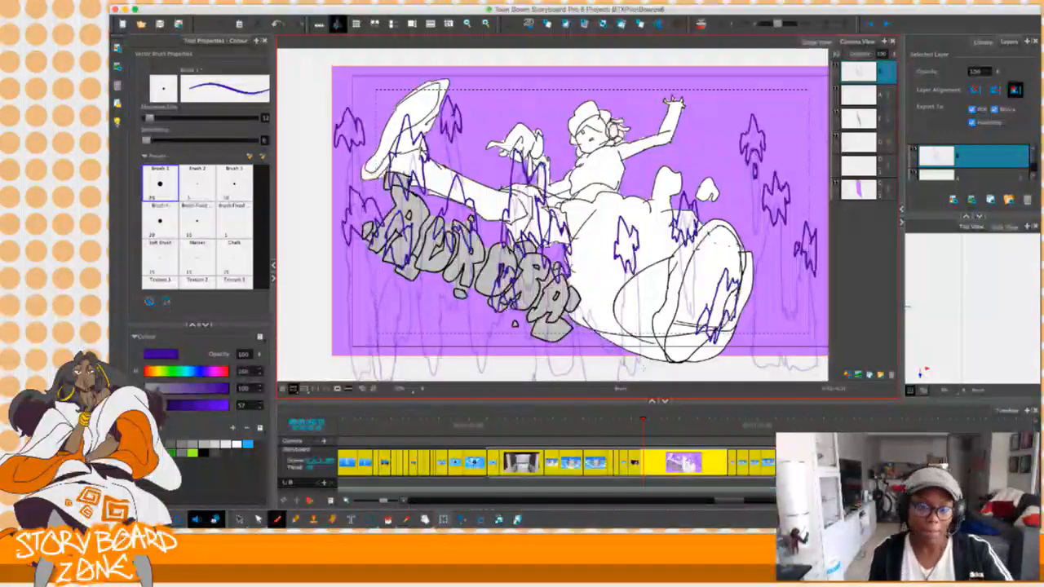
left_click(629, 426)
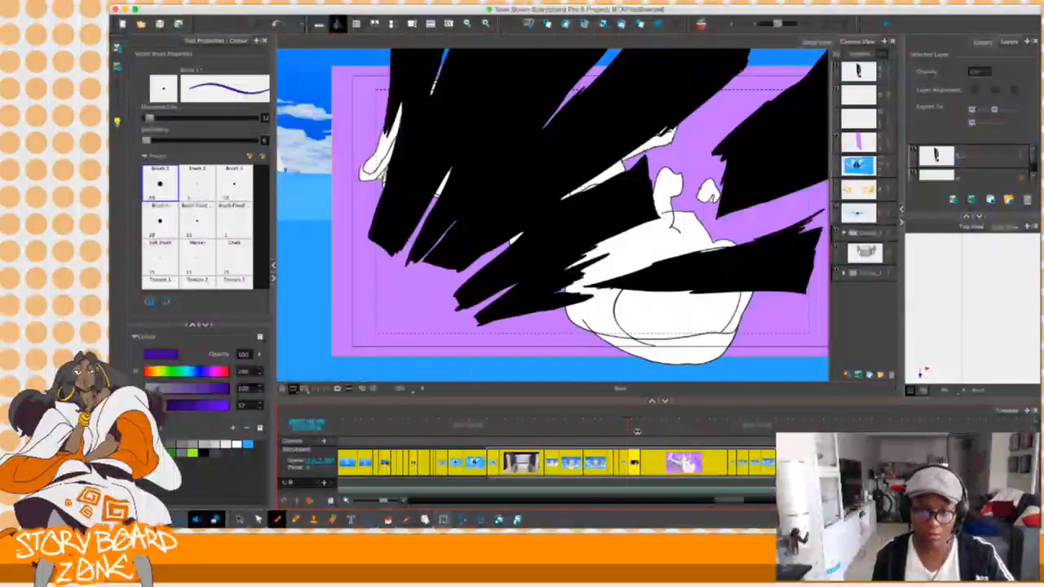
left_click(644, 427)
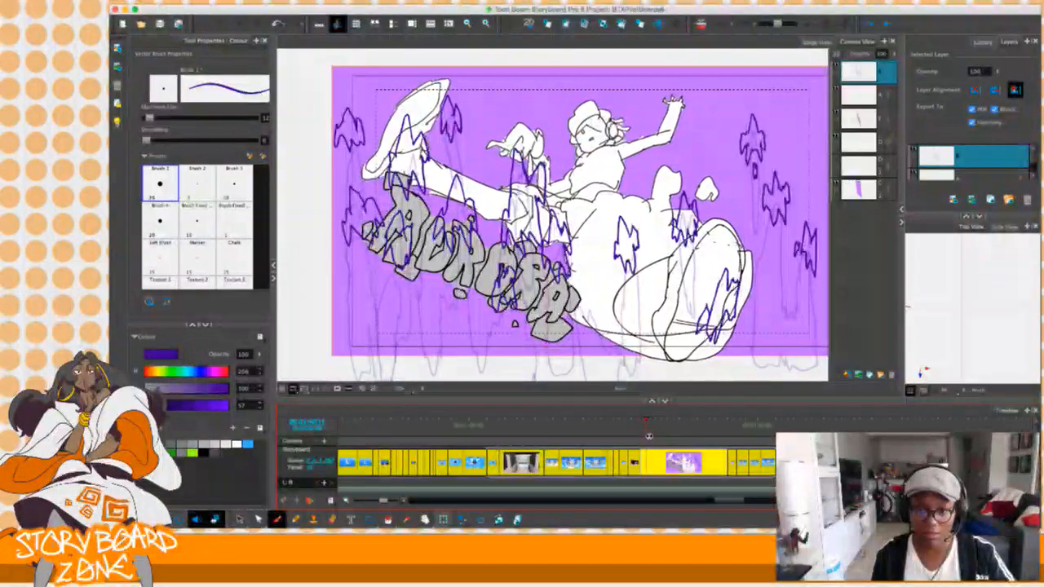
Hide the tall flame layer, fade the small flame layer as a guide, and add a new vector layer above it.
left_click(881, 96)
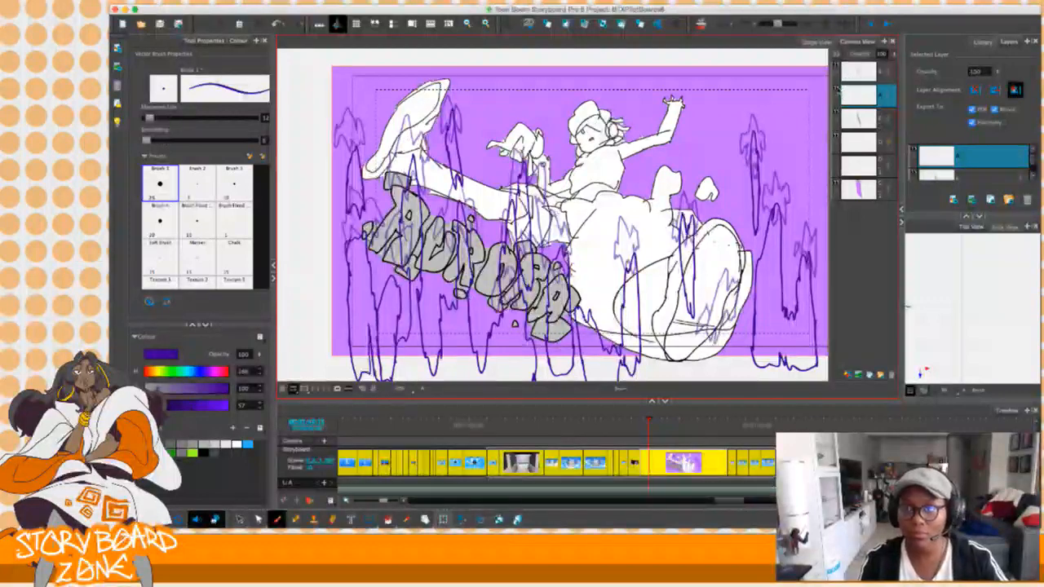
left_click(837, 90)
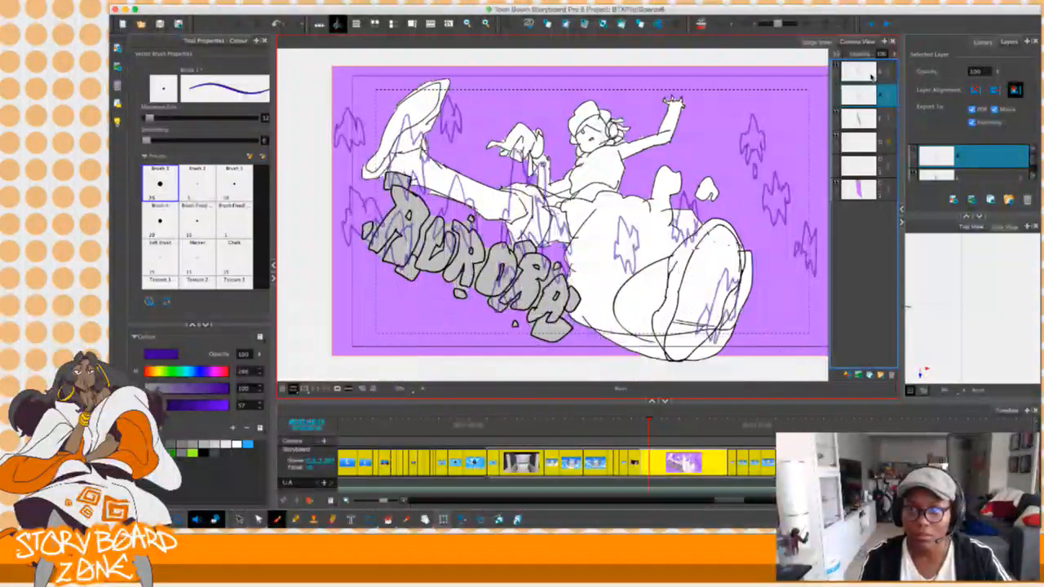
left_click(870, 75)
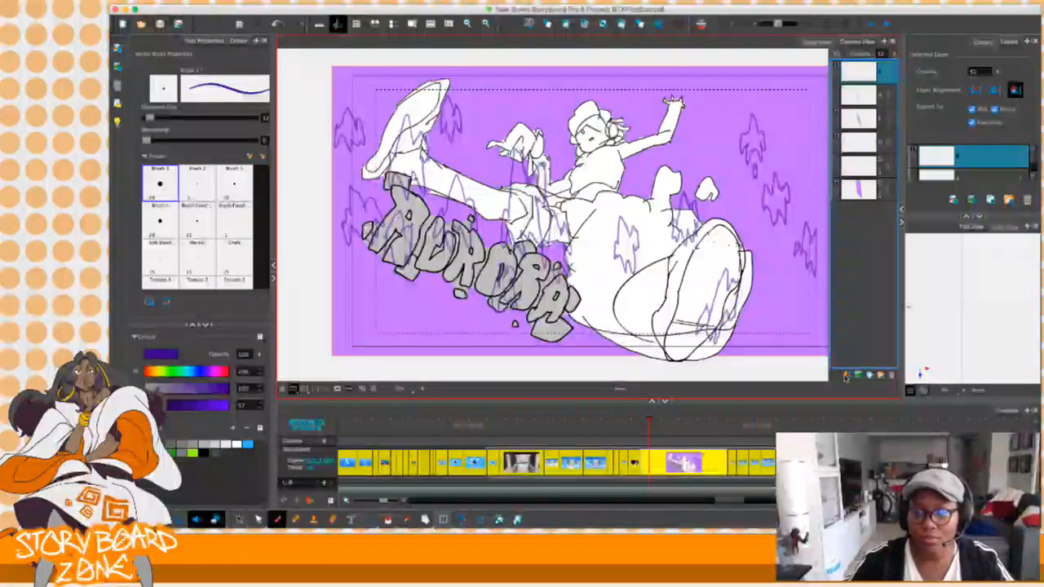
left_click(848, 374)
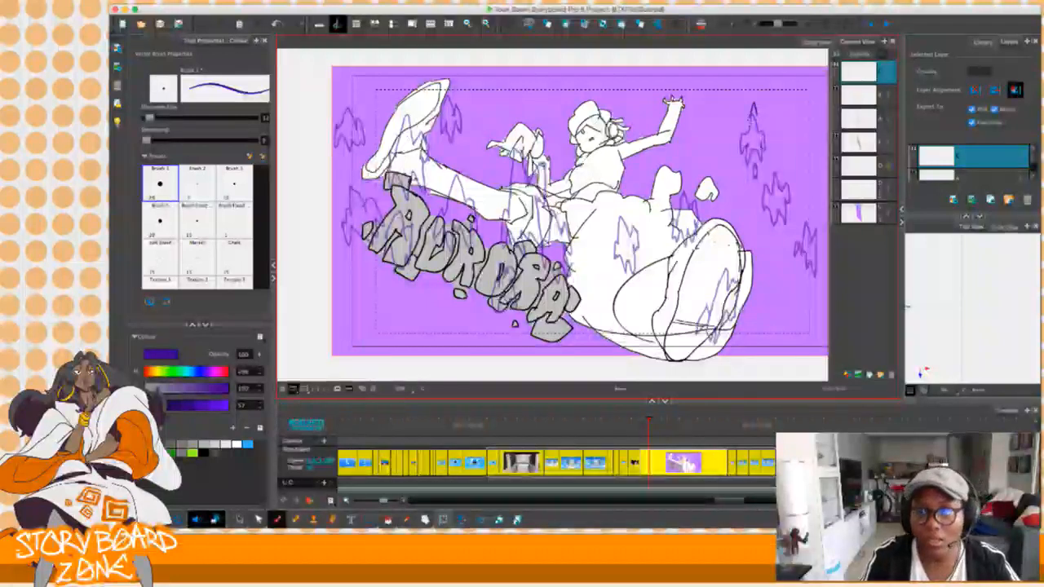
Draw five-pointed stars over the flame tips along the card's right side, and begin stars over the left-hand flames on the new layer.
mouse_move(755, 118)
left_mouse_down()
mouse_move(736, 137)
mouse_move(748, 163)
mouse_move(763, 152)
left_mouse_up()
left_click_drag(742, 114, 766, 144)
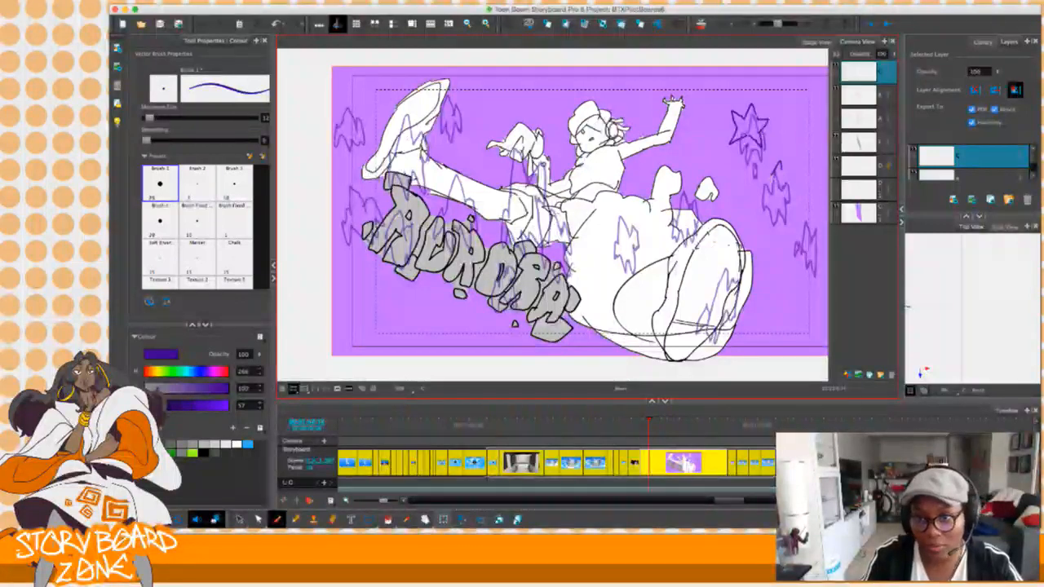
mouse_move(761, 184)
left_mouse_down()
mouse_move(788, 212)
mouse_move(799, 181)
left_mouse_up()
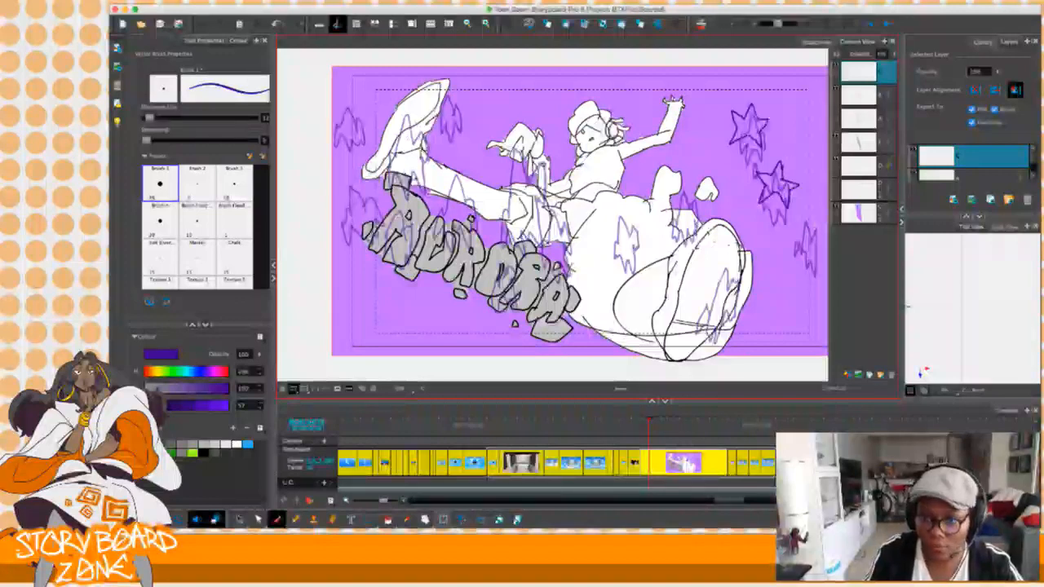
mouse_move(809, 217)
left_mouse_down()
mouse_move(797, 229)
mouse_move(811, 255)
left_mouse_up()
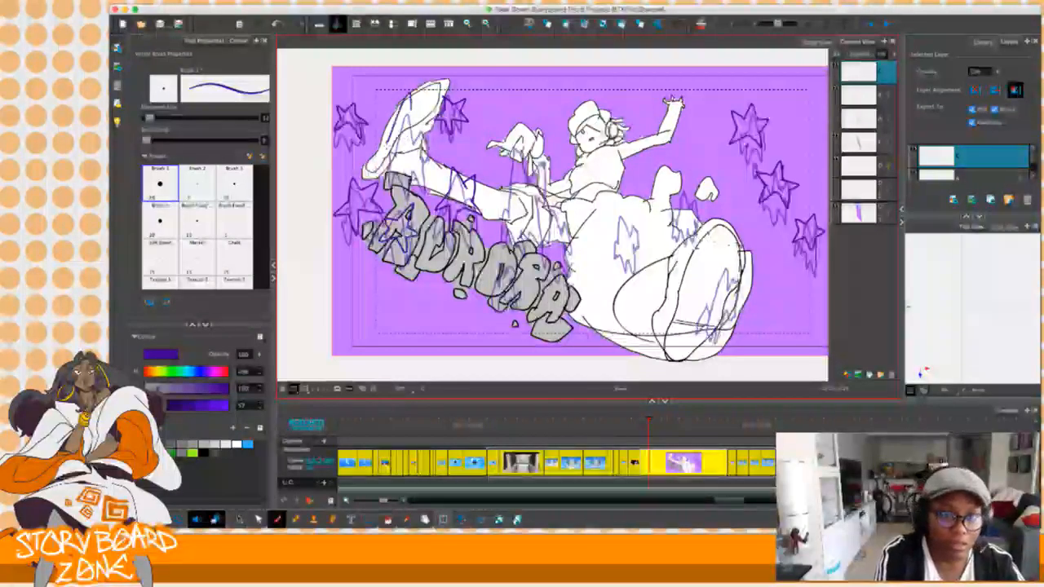
Draw large stars over the raised shoe and the lowered hand, undoing and redrawing unsatisfactory strokes.
mouse_move(408, 104)
left_mouse_down()
mouse_move(390, 155)
mouse_move(367, 161)
mouse_move(427, 192)
mouse_move(383, 257)
left_mouse_up()
key("ctrl+z")
key("ctrl+z")
key("ctrl+z")
key("ctrl+z")
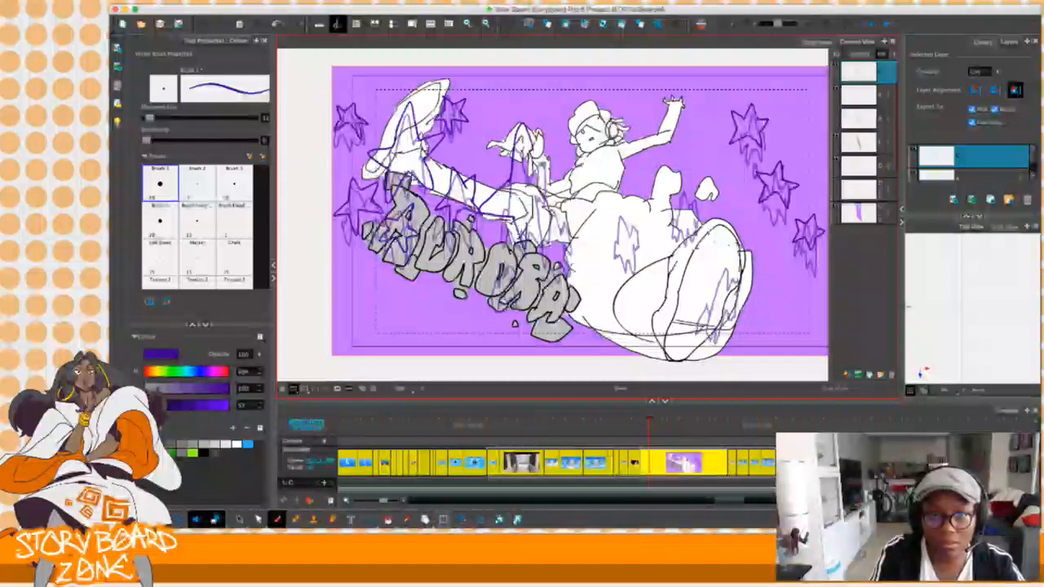
mouse_move(512, 219)
left_mouse_down()
mouse_move(554, 231)
mouse_move(539, 190)
mouse_move(562, 150)
mouse_move(549, 194)
left_mouse_up()
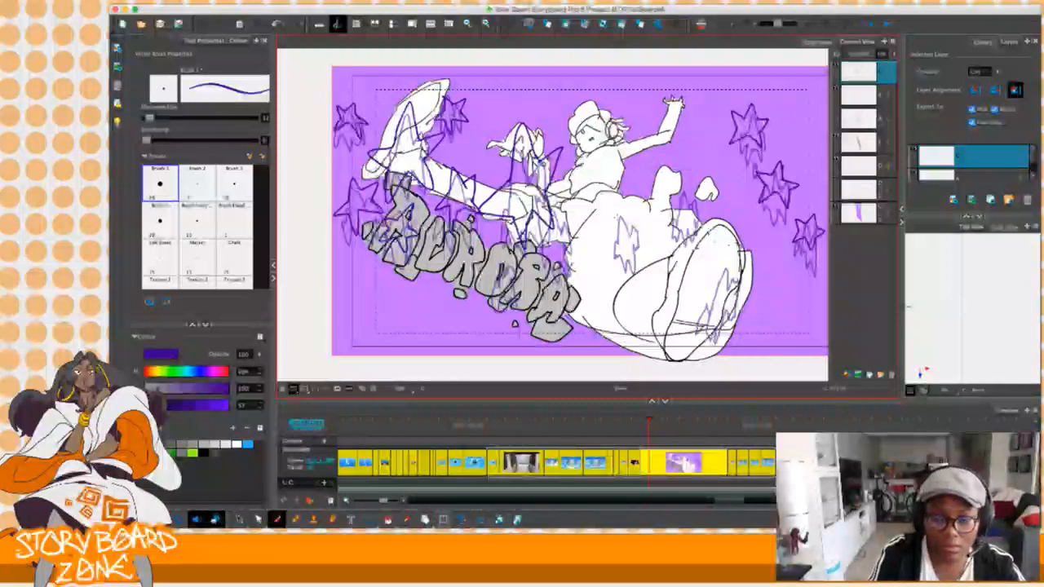
Draw smaller stars over the trousers, beside the near shoe, on its sole and over the AURORA lettering.
mouse_move(613, 222)
left_mouse_down()
mouse_move(626, 205)
mouse_move(600, 219)
left_mouse_up()
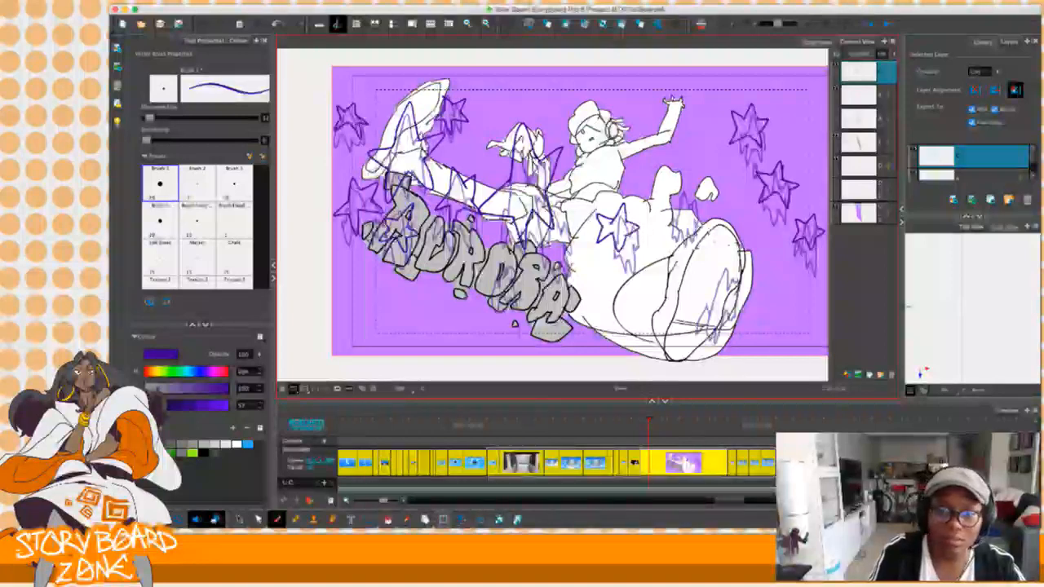
left_click_drag(673, 194, 689, 238)
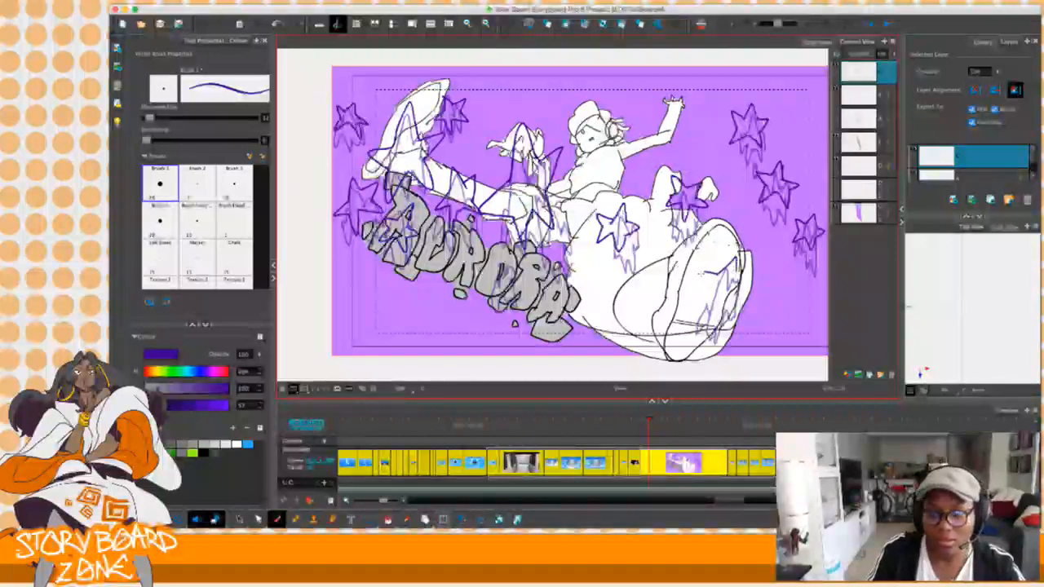
mouse_move(710, 282)
left_mouse_down()
mouse_move(691, 308)
mouse_move(722, 306)
mouse_move(710, 330)
mouse_move(748, 288)
mouse_move(732, 271)
left_mouse_up()
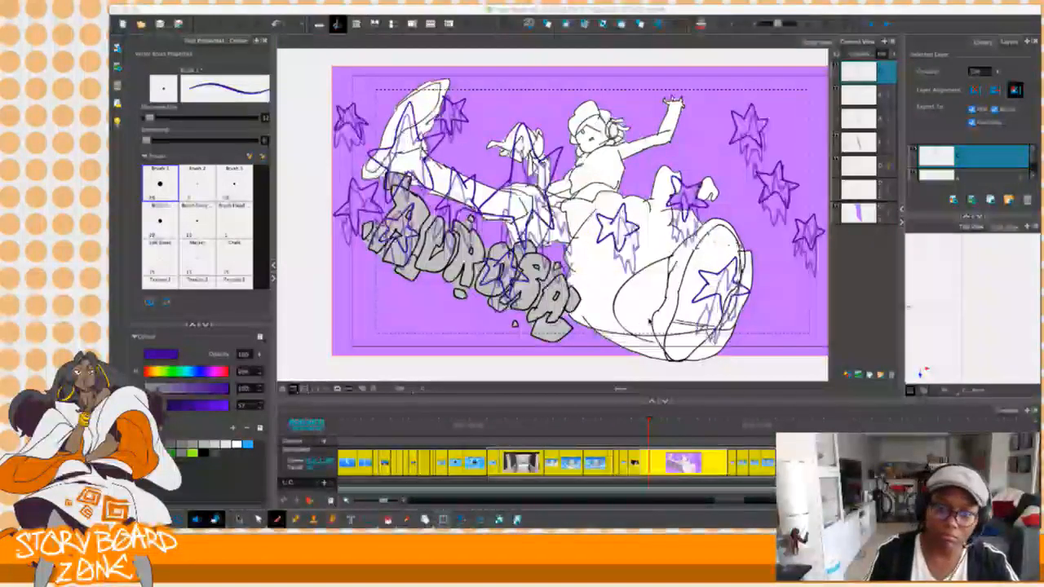
Fill the stars with white, show the flame layers again, and fill their flame shapes with white too.
left_click(669, 313)
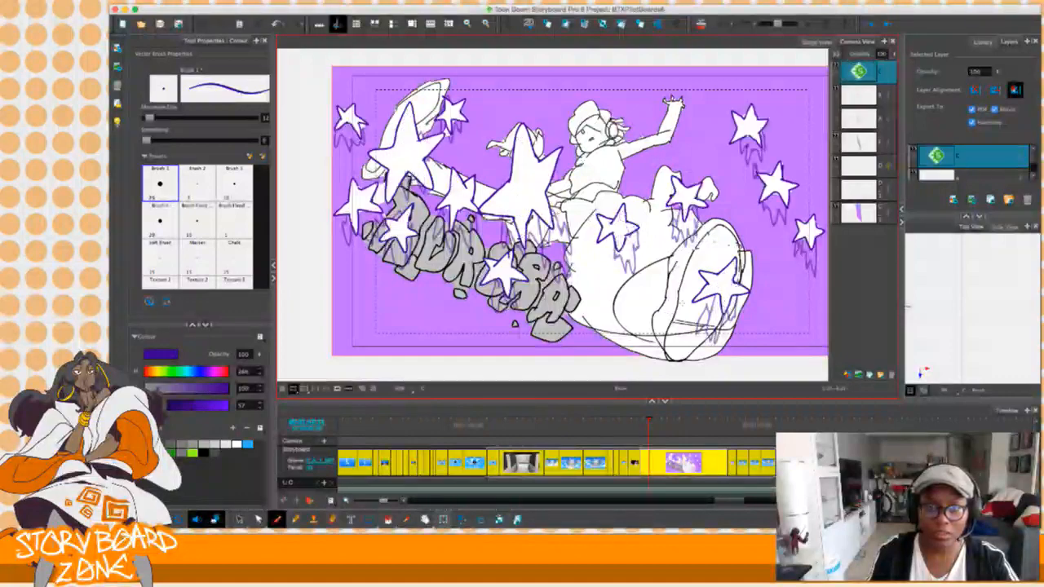
left_click(634, 464)
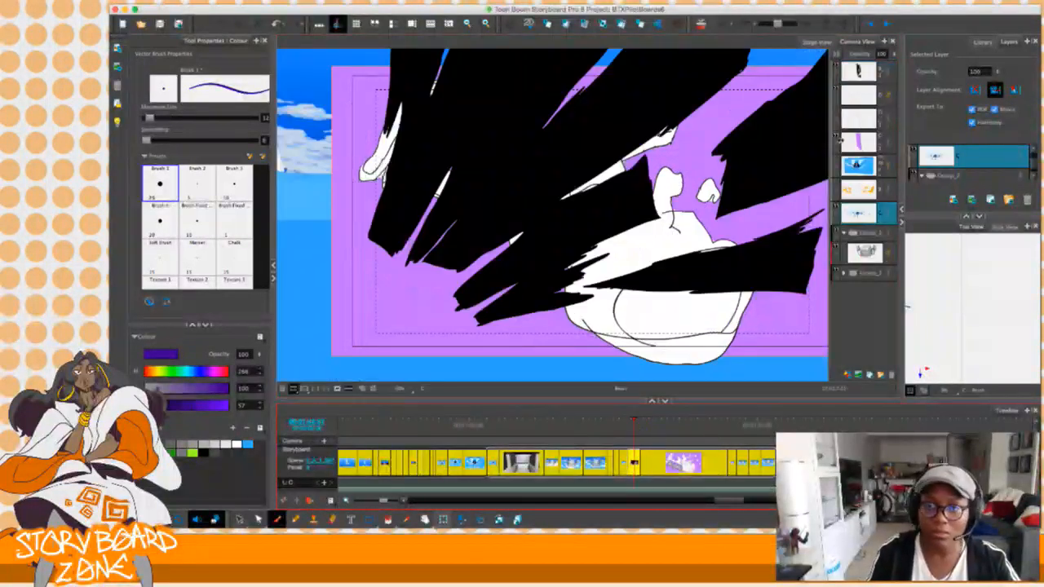
left_click(644, 463)
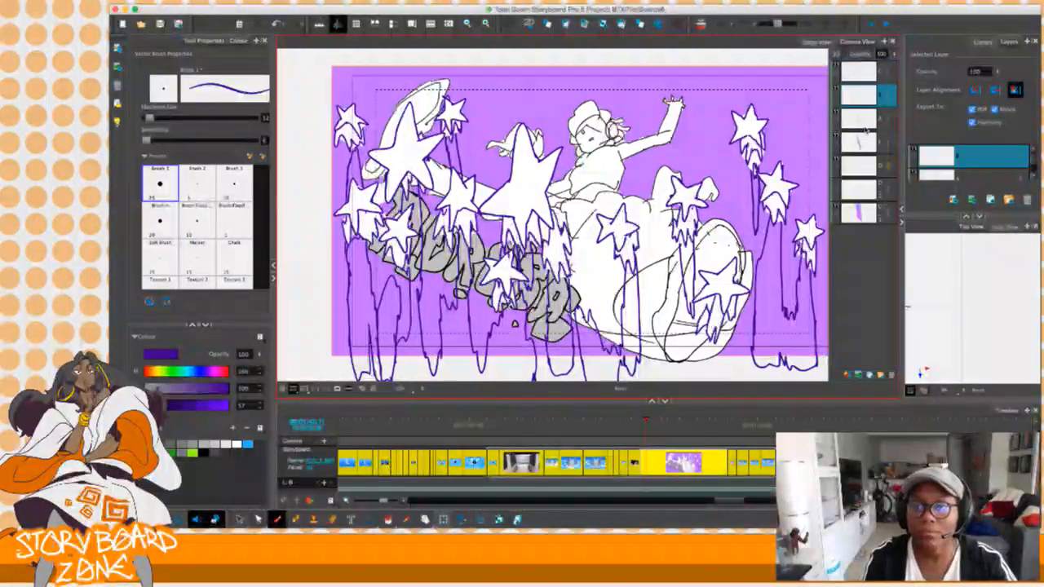
left_click(866, 121)
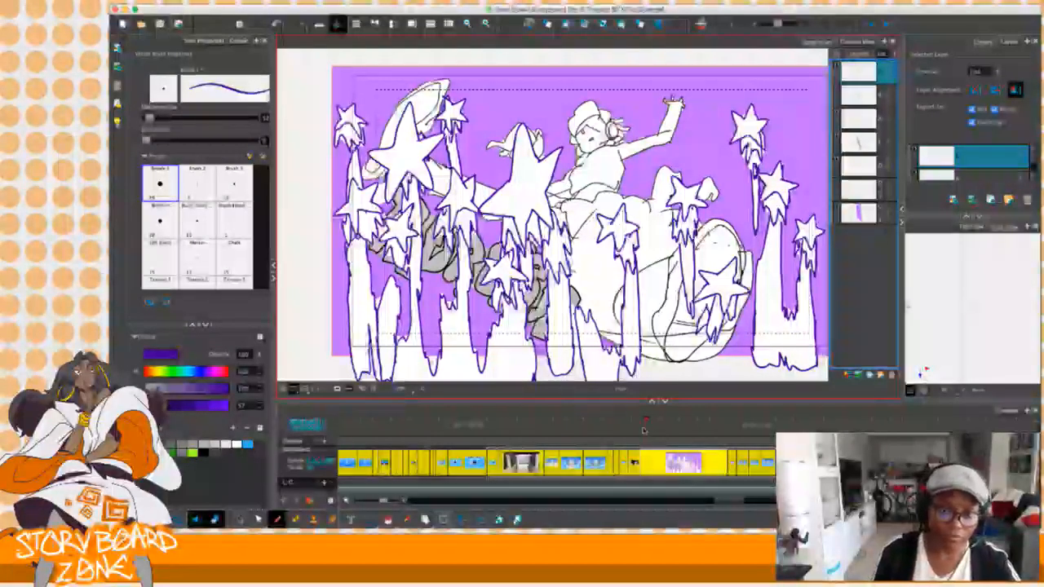
Duplicate the star layer for the following drawing and hide the flame layers.
left_click_drag(646, 427, 648, 428)
left_click(860, 73)
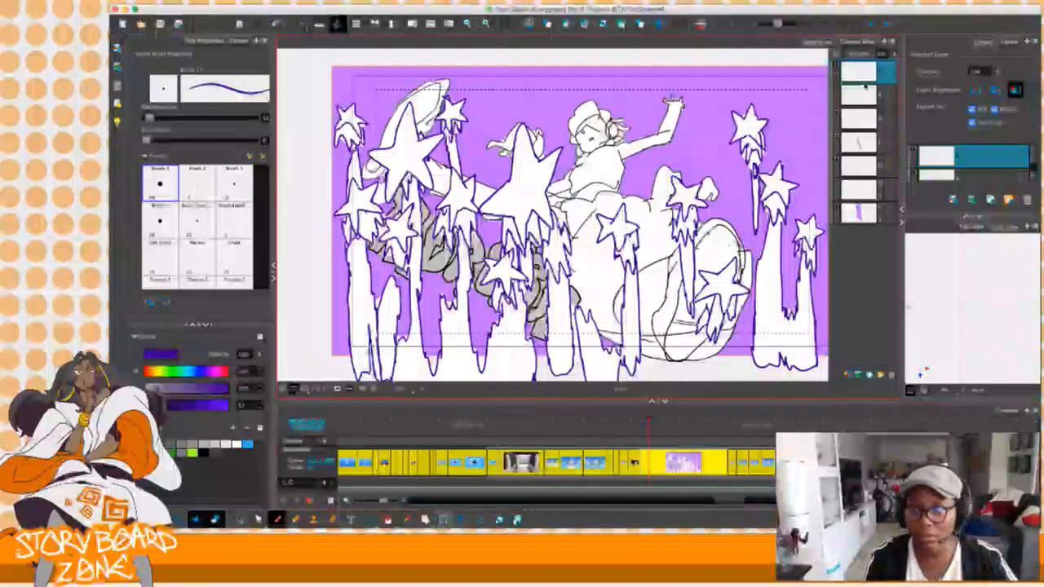
key("ctrl+v")
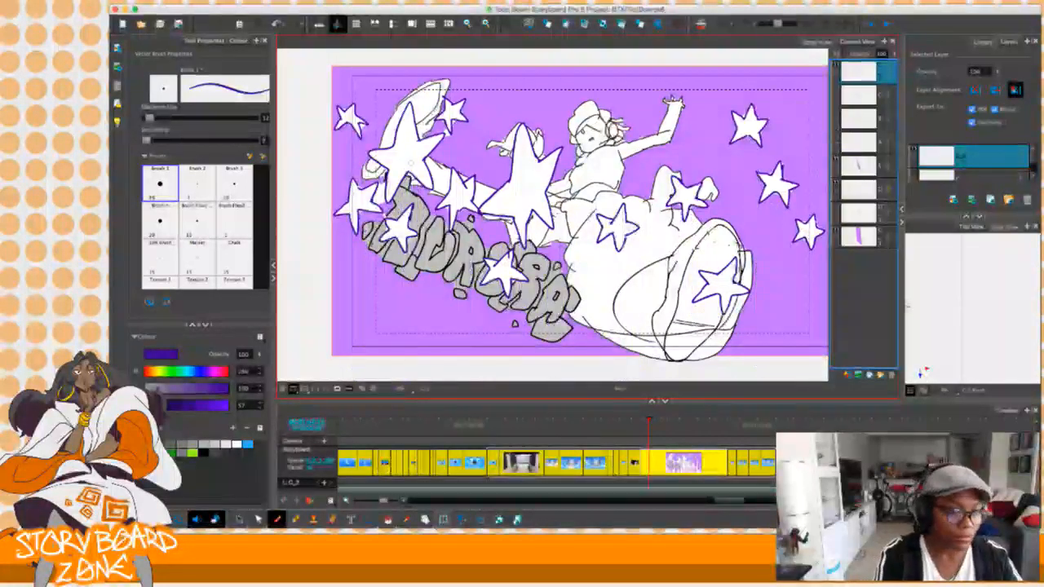
Rotate the small star in the card's upper-left corner slightly on the duplicated layer.
left_click(356, 111)
left_click_drag(361, 103, 365, 108)
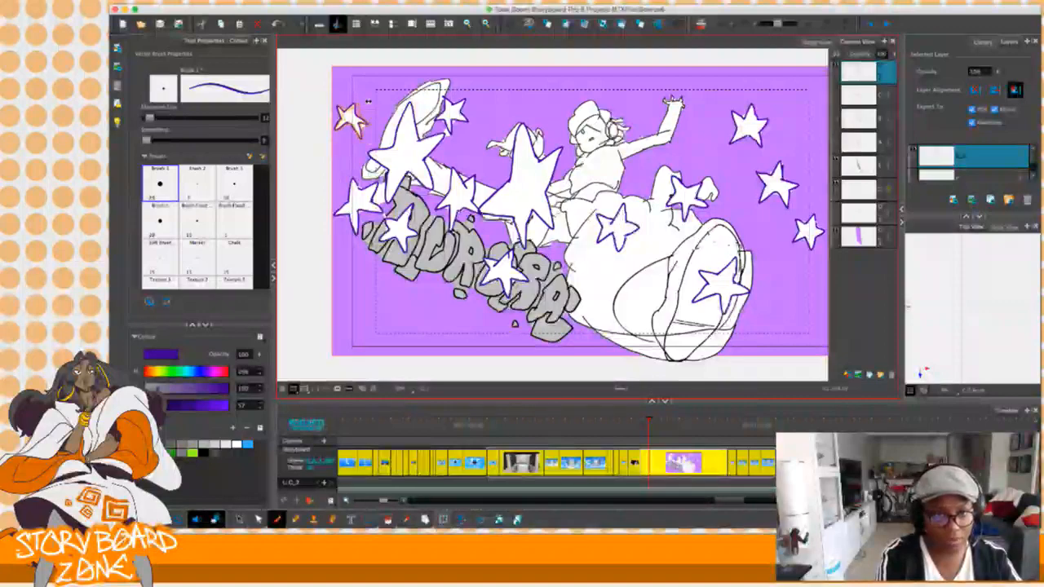
left_click(398, 230)
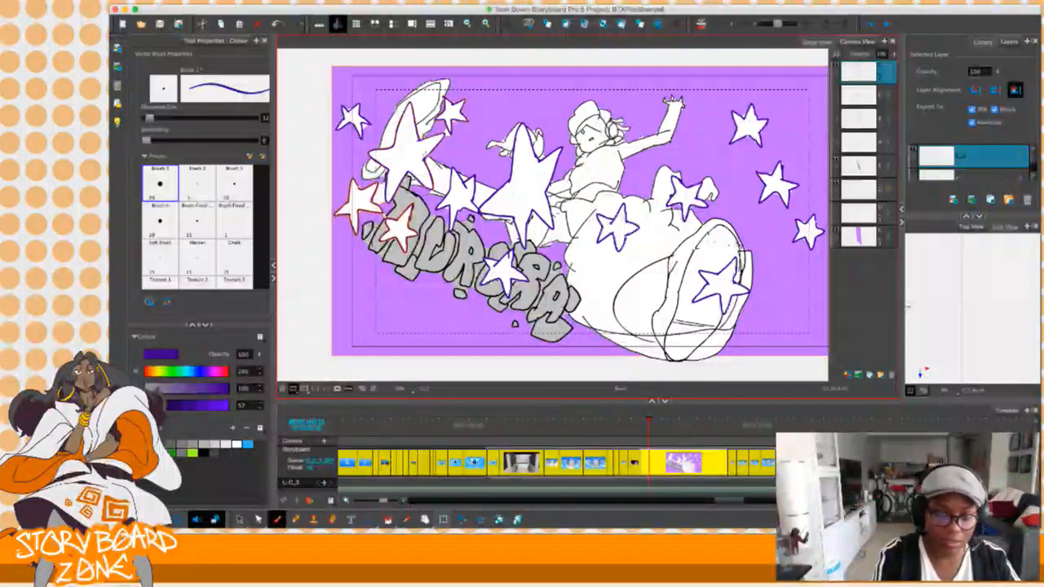
key("Escape")
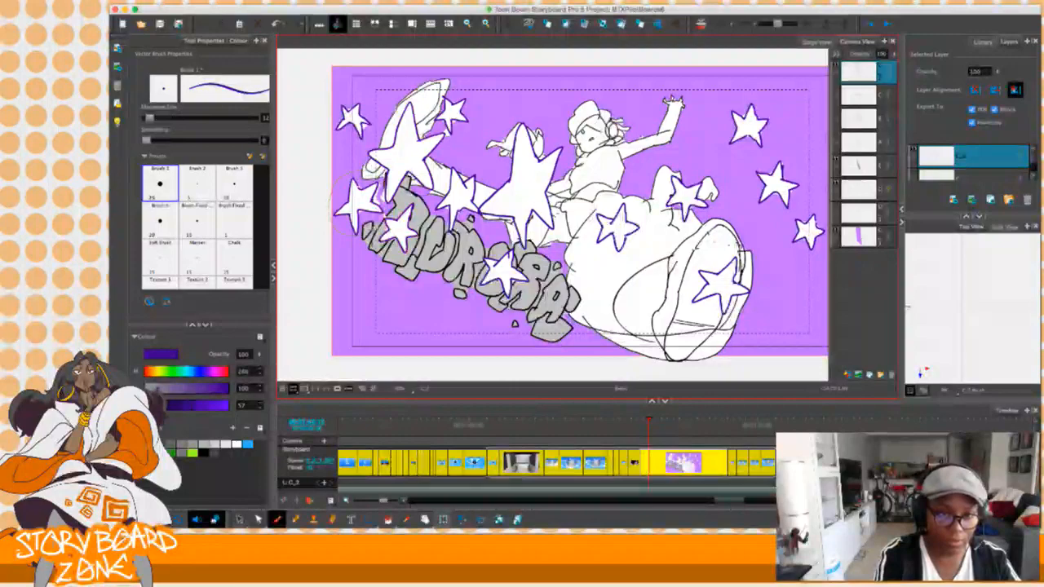
Adjust the star at the card's left edge and the star over the first AURORA letter slightly.
left_click(338, 210)
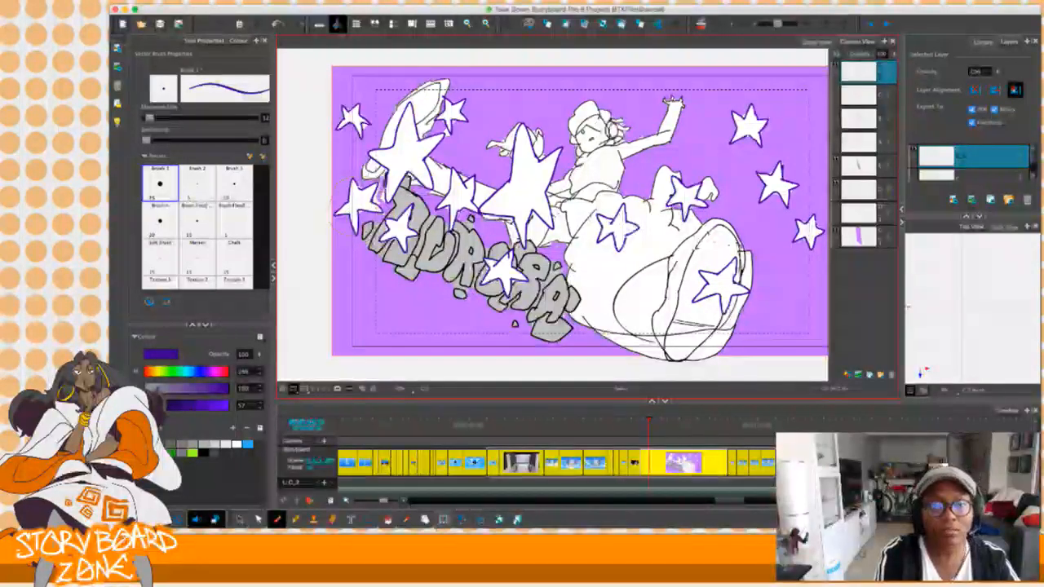
left_click(334, 199)
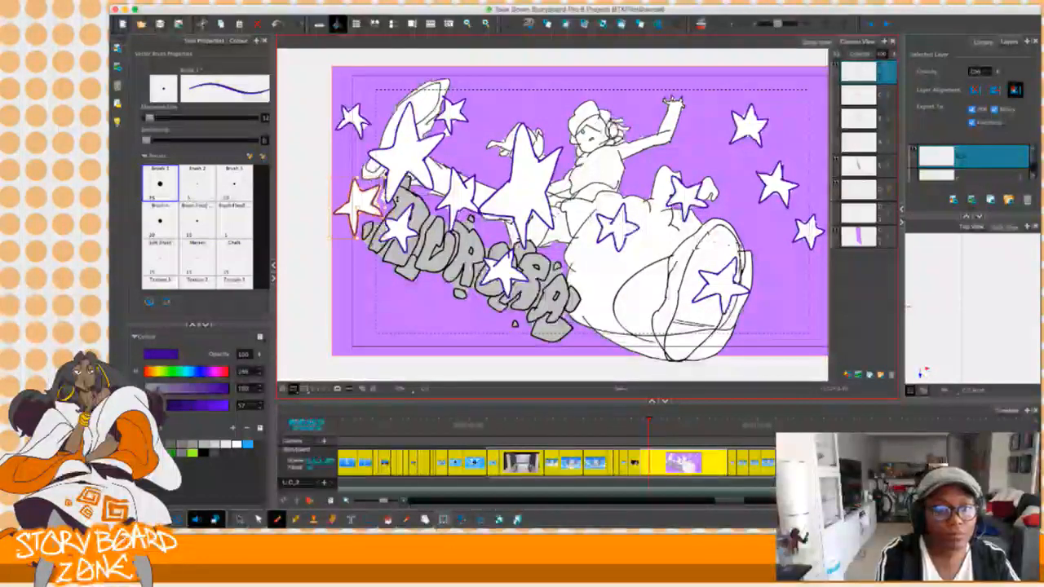
left_click_drag(359, 199, 396, 229)
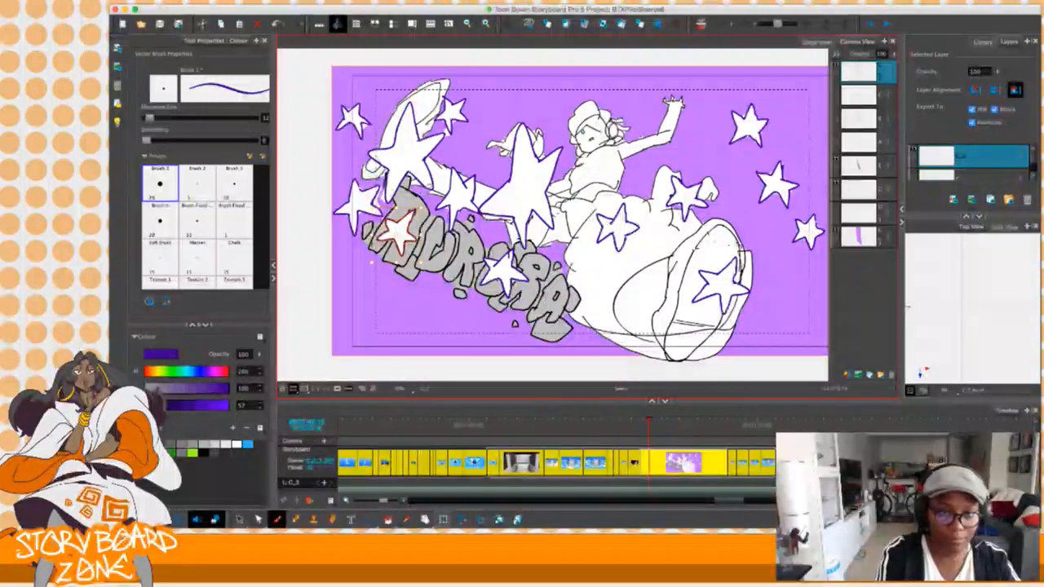
Rotate the large star over the raised shoe and the small star beside it slightly.
left_click(406, 153)
key("Escape")
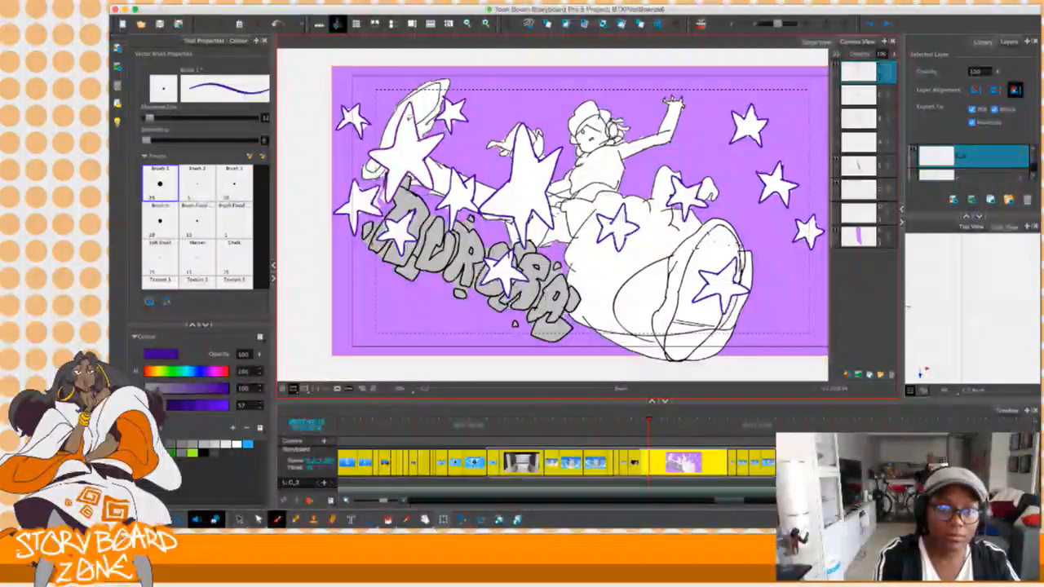
left_click(399, 98)
key("Escape")
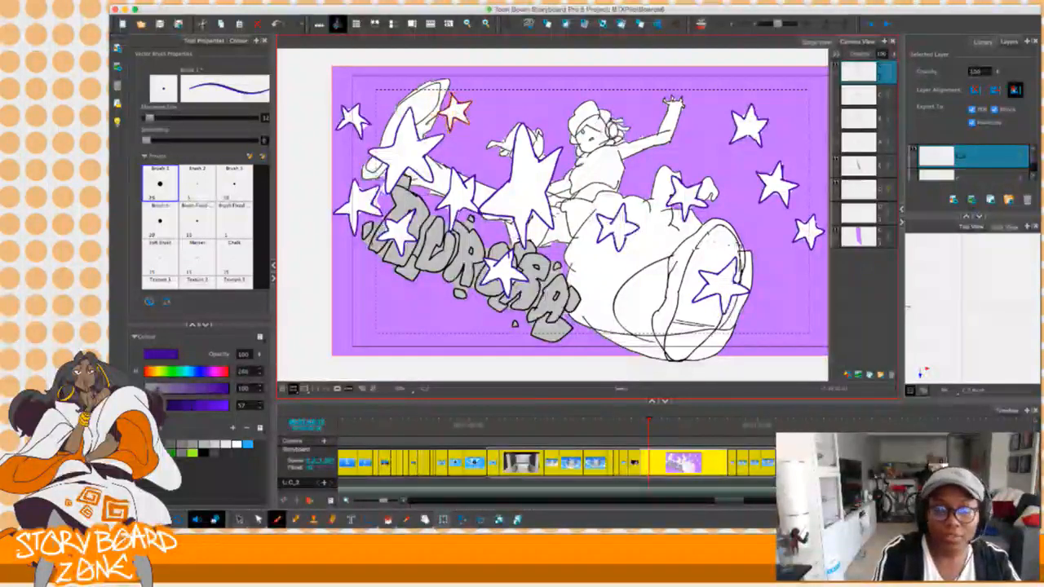
Adjust the star over the extended leg, and shorten the large star over the hand from its lower edge.
left_click(522, 175)
key("Escape")
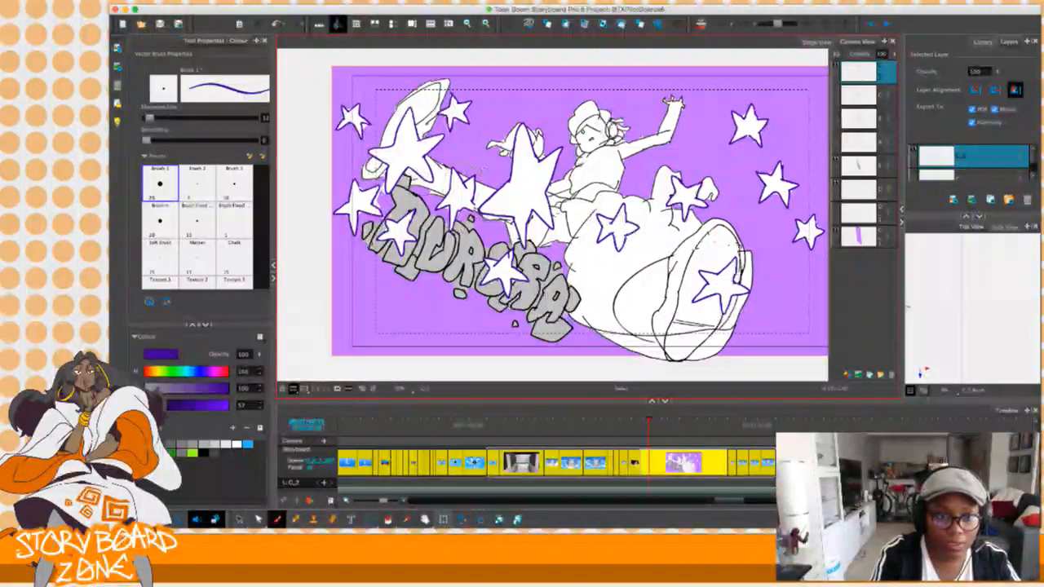
left_click(478, 164)
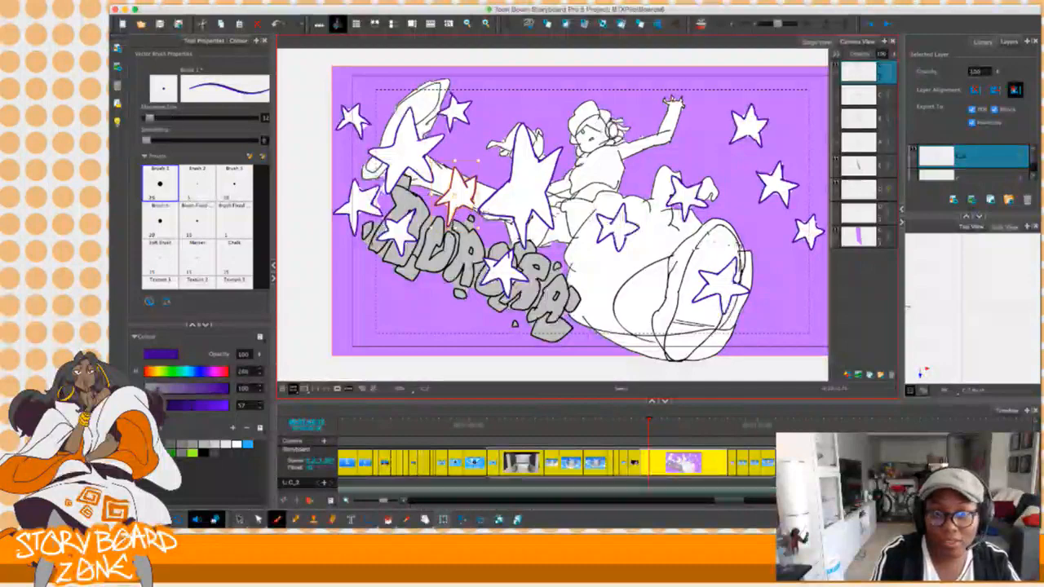
left_click(535, 142)
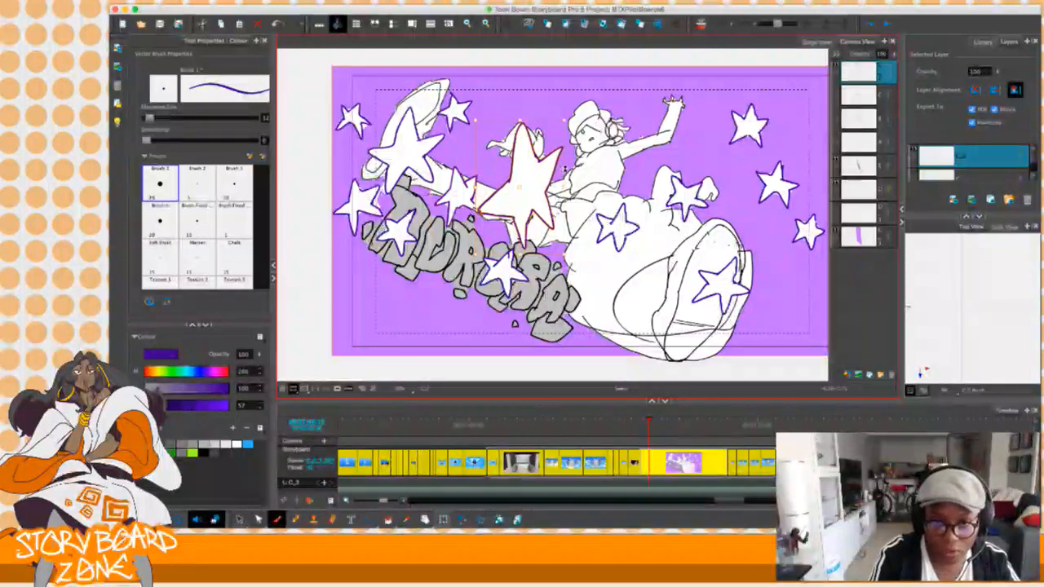
left_click_drag(520, 255, 521, 236)
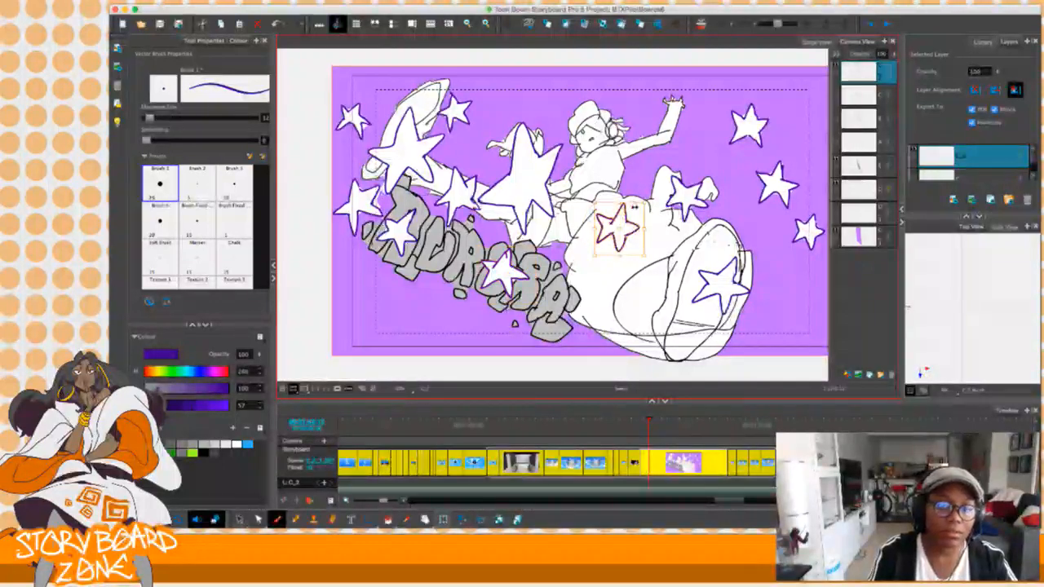
Adjust the star over the billowing trouser leg and the star above it near the raised hand slightly.
key("Escape")
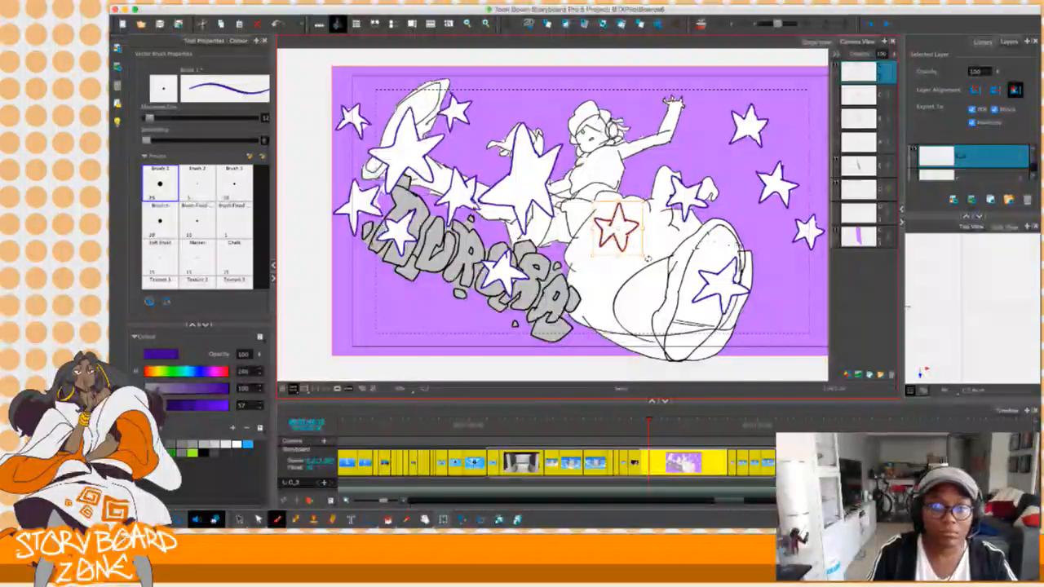
key("Escape")
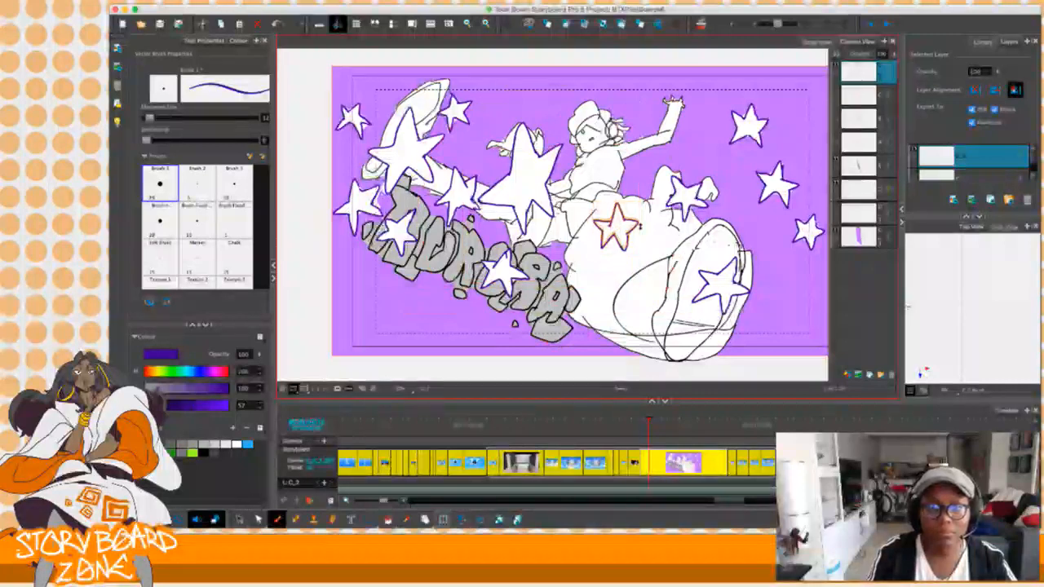
left_click(690, 196)
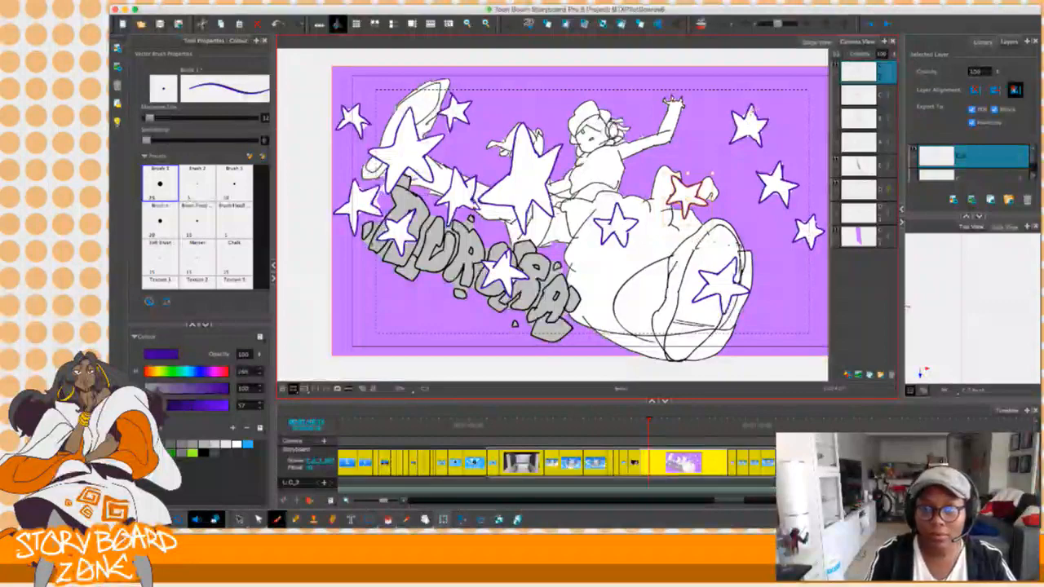
Adjust the three stars along the card's right side slightly, one after another.
left_click(764, 125)
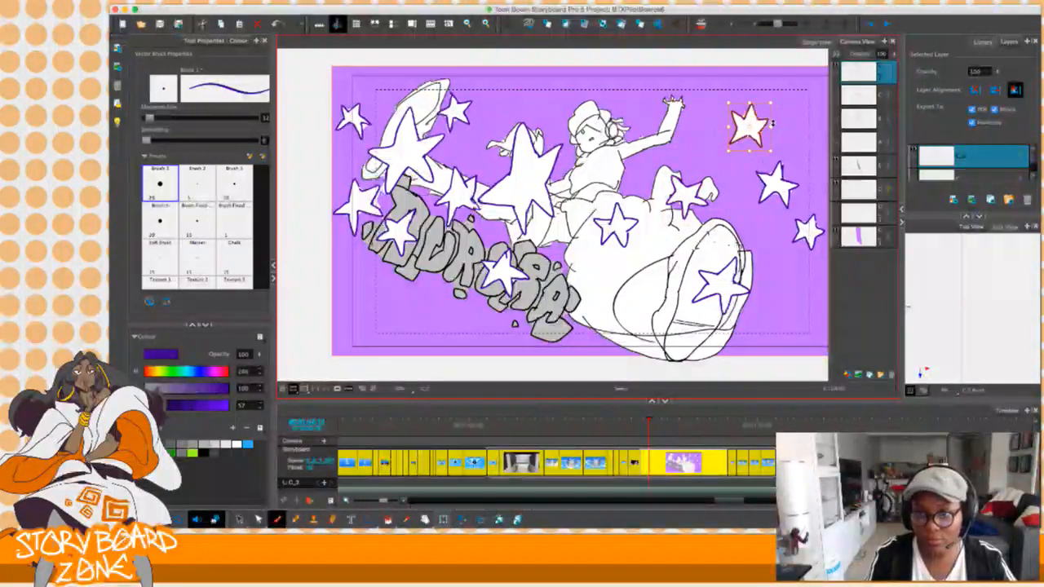
left_click(776, 183)
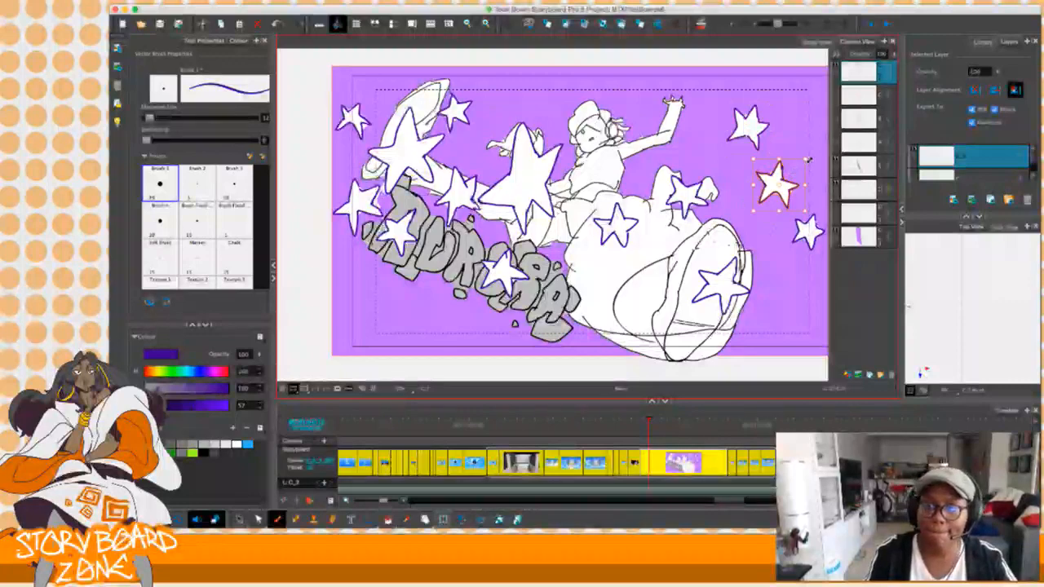
left_click(803, 236)
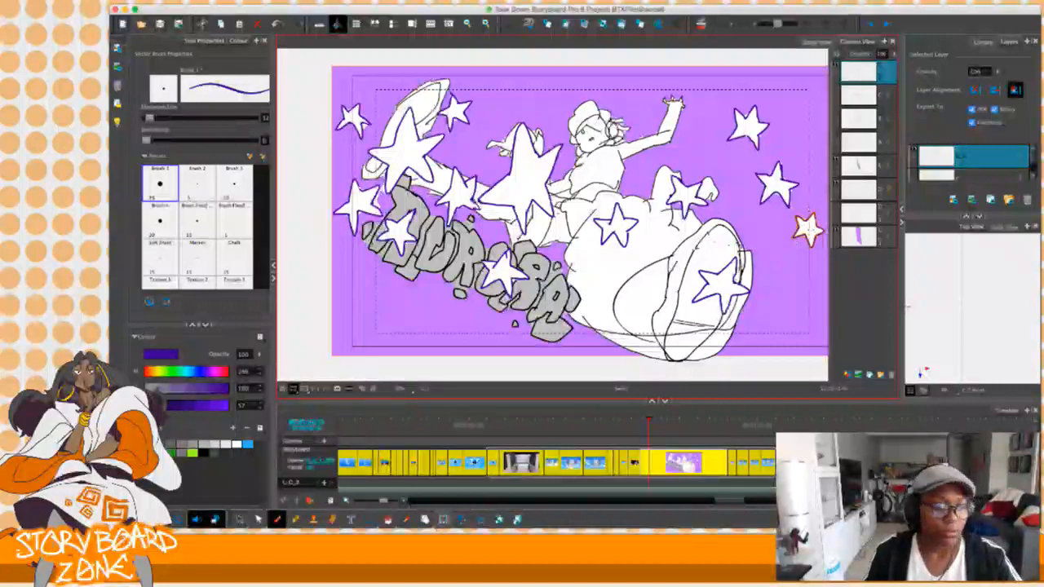
left_click(811, 207)
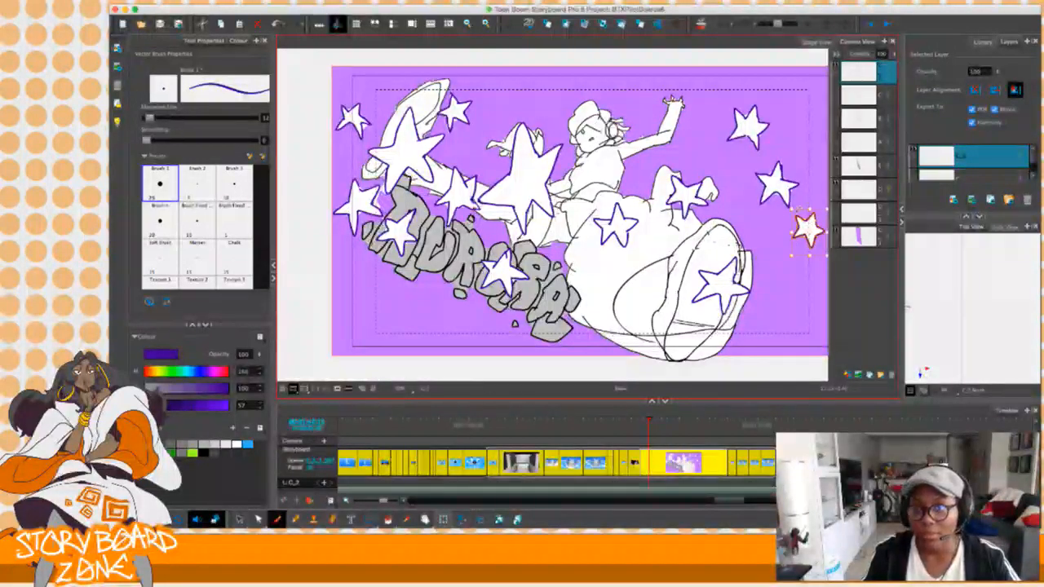
left_click(796, 264)
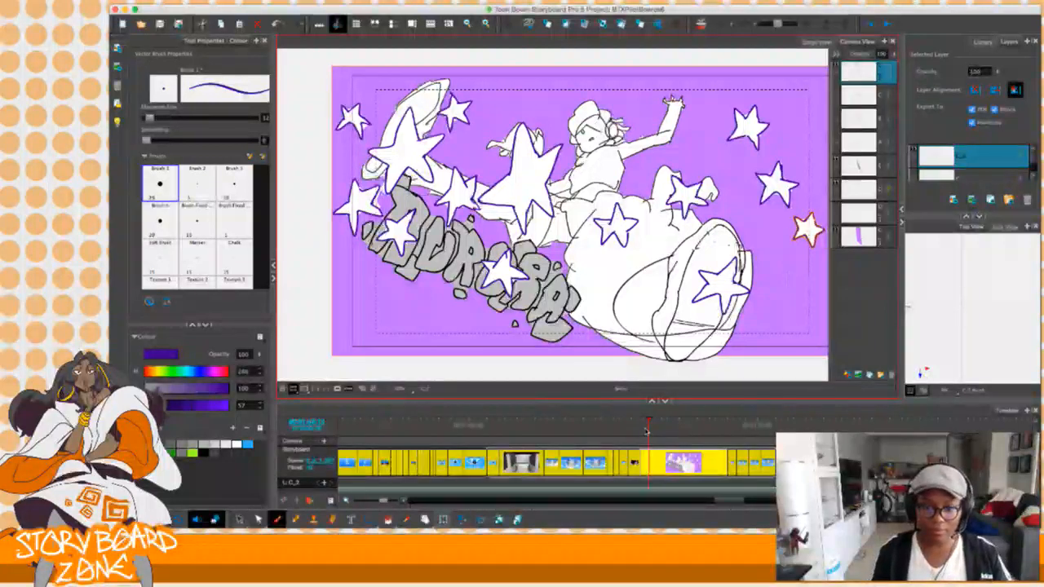
Show the star and flame layers, select all four together, and turn them into a stamp named jumpstar.
left_click(837, 83)
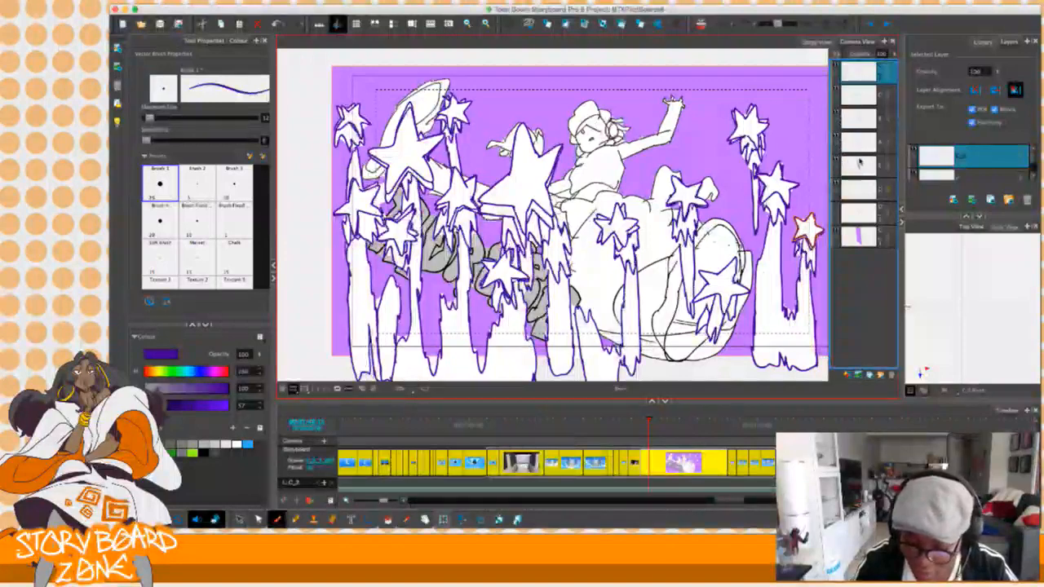
left_click(860, 142)
left_click(876, 75, "shift")
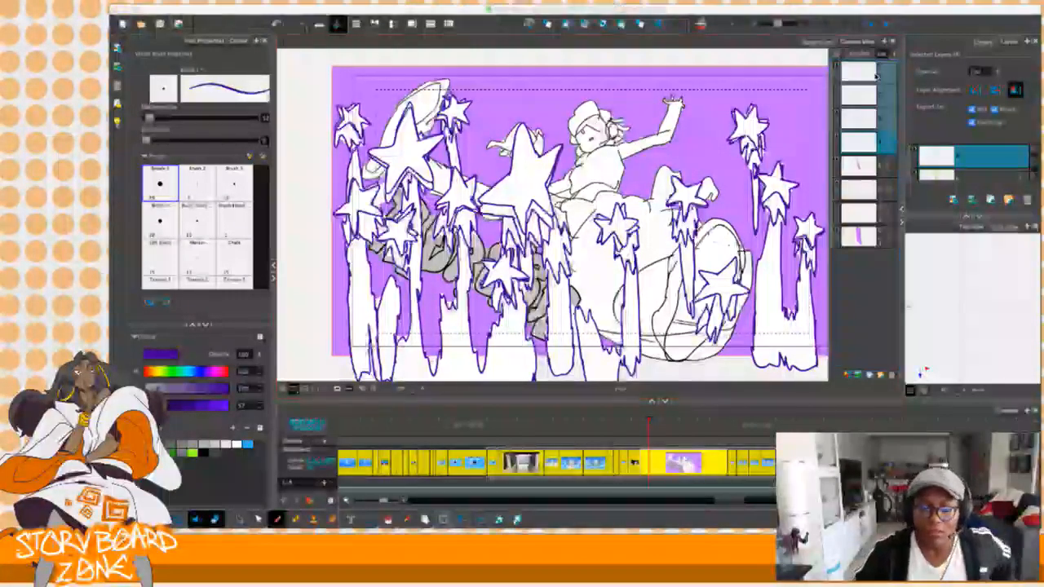
left_click(796, 330)
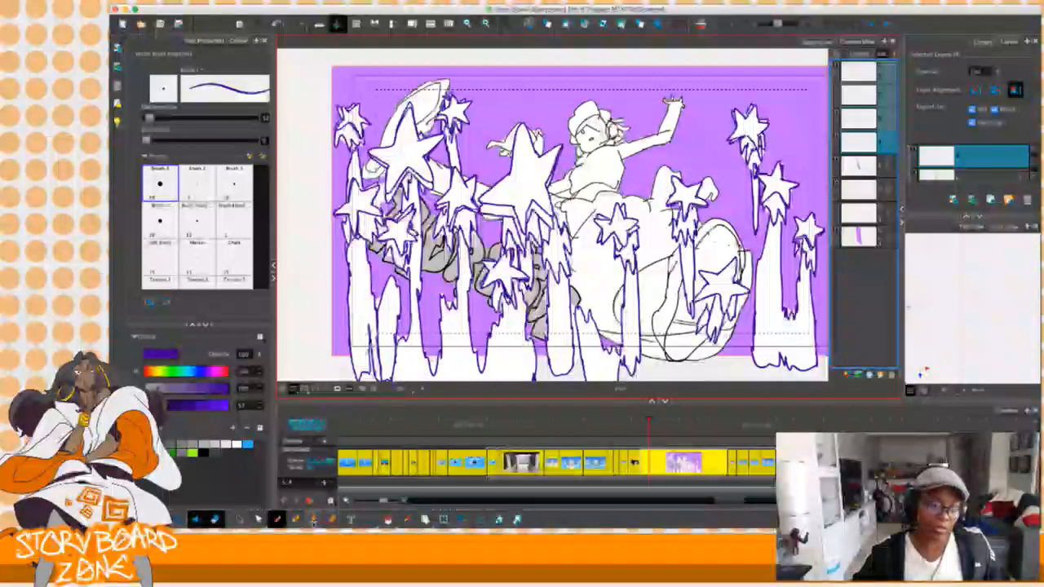
left_click(313, 520)
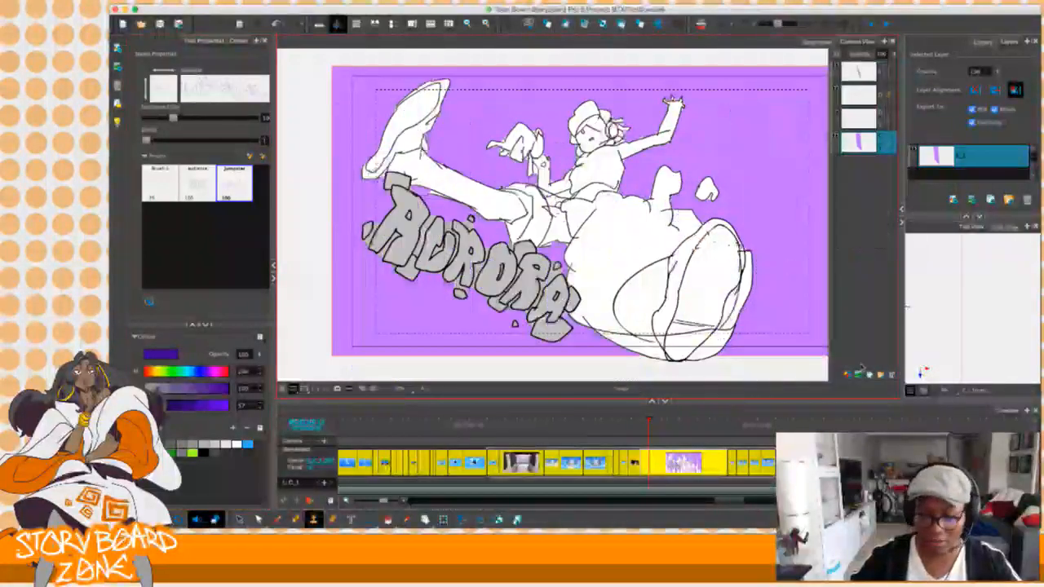
Split the AURORA title card panel into four consecutive panels, leaving the last one longest, and return to the first.
left_click(639, 428)
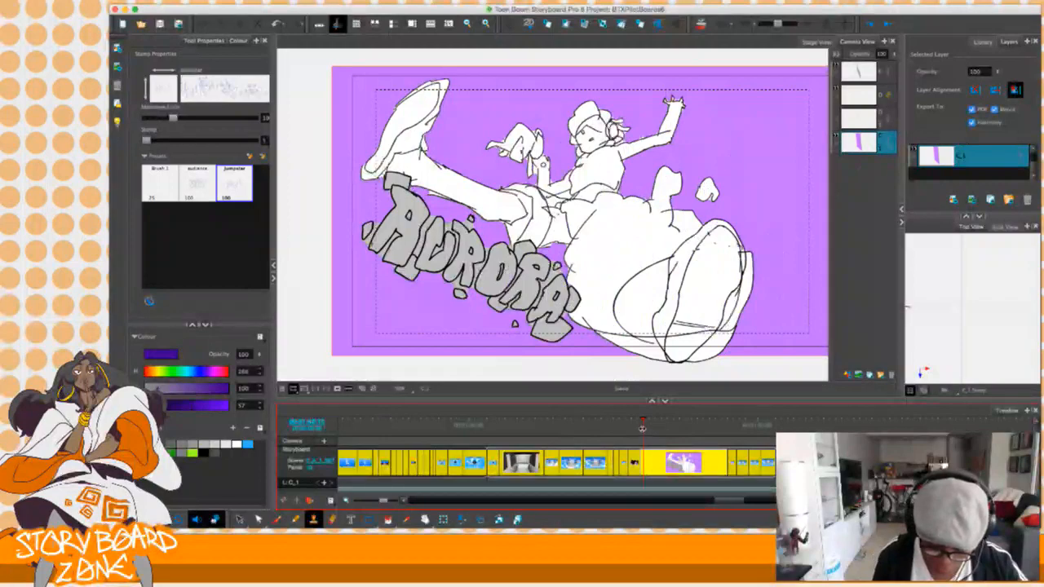
left_click_drag(642, 428, 652, 434)
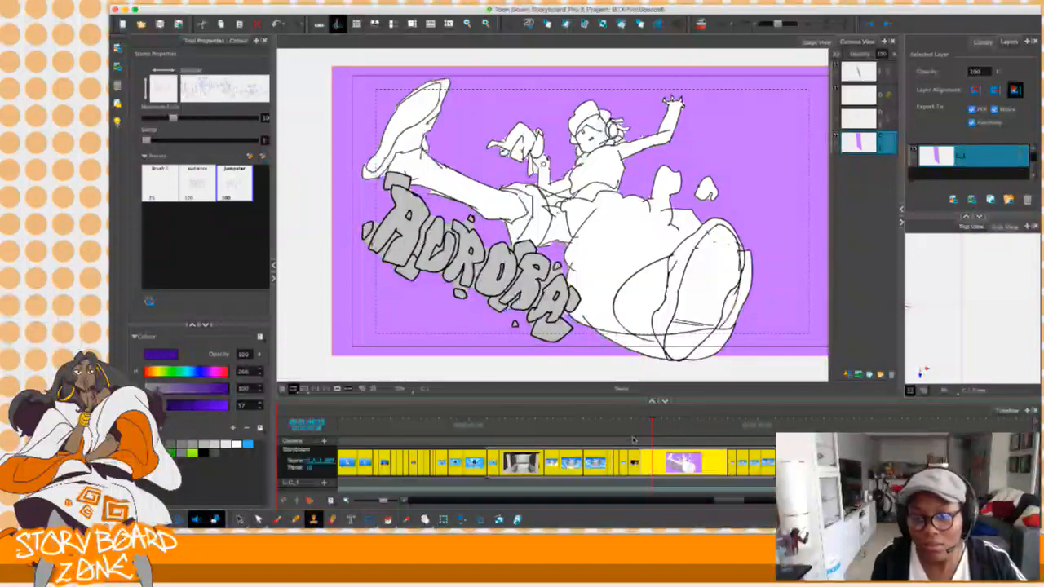
left_click(657, 424)
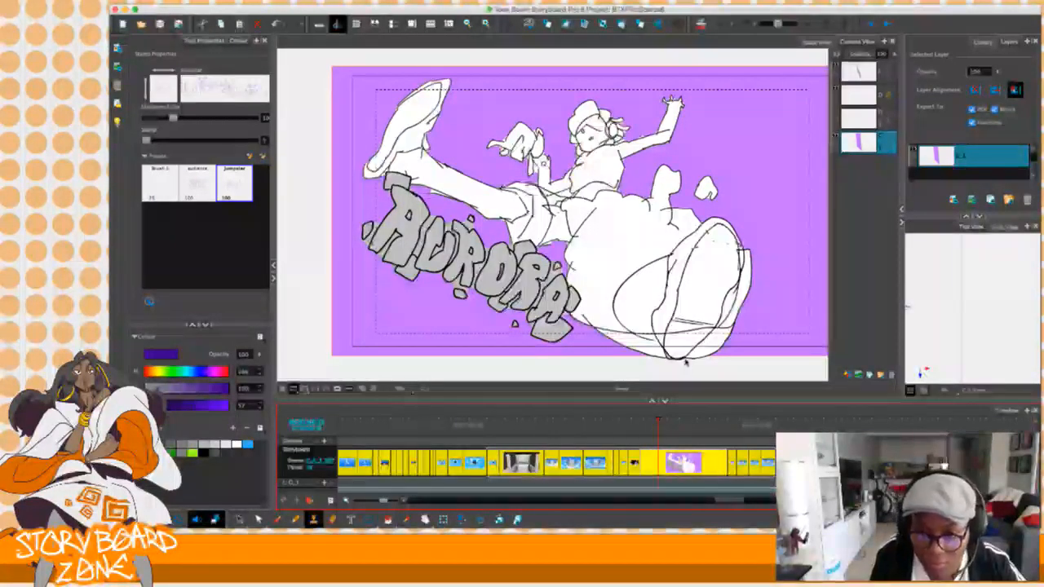
left_click(678, 453)
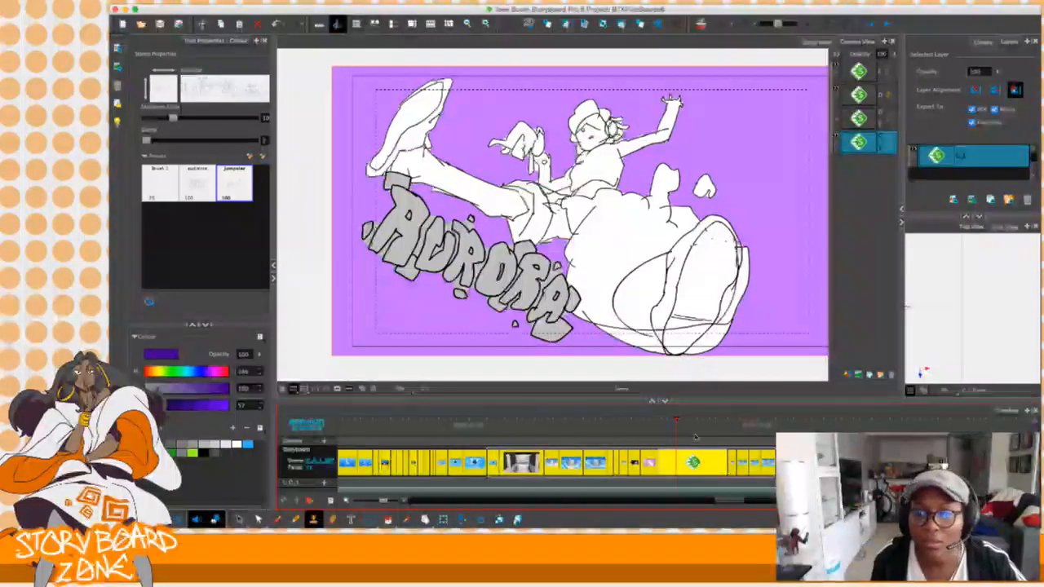
left_click(694, 437)
left_click_drag(692, 431, 694, 432)
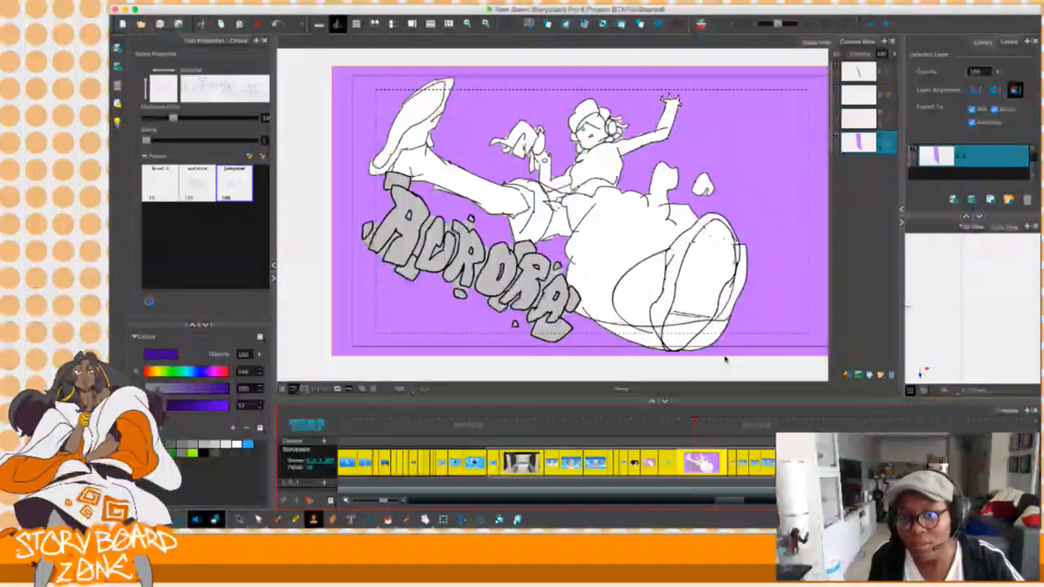
left_click(703, 433)
left_click_drag(702, 433, 696, 443)
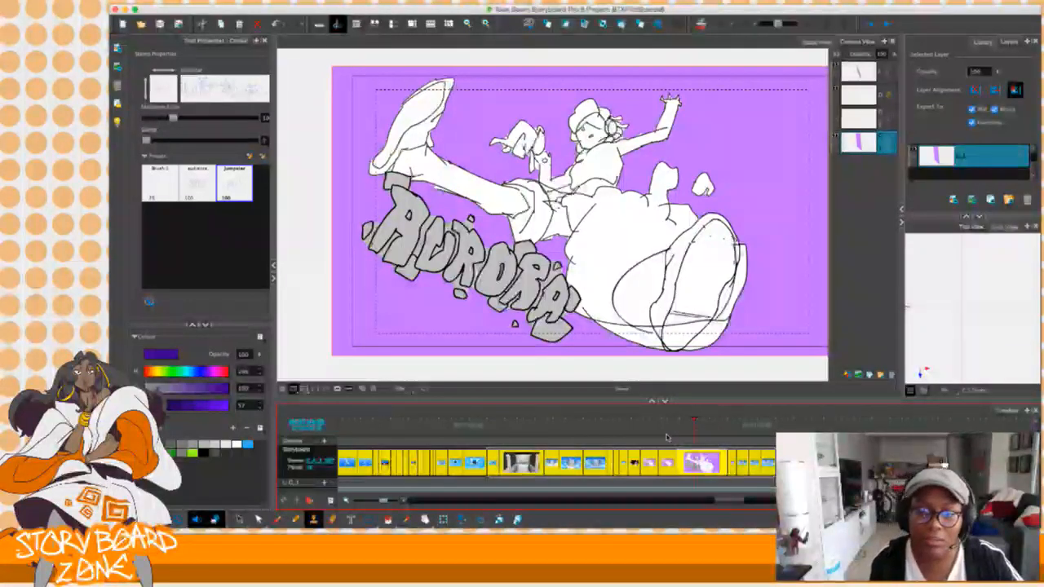
mouse_move(698, 428)
left_mouse_down()
mouse_move(713, 432)
mouse_move(682, 448)
mouse_move(654, 438)
left_mouse_up()
Add a new layer directly above the purple background in the first title panel, and delete the trial drawing from it.
left_click(857, 143)
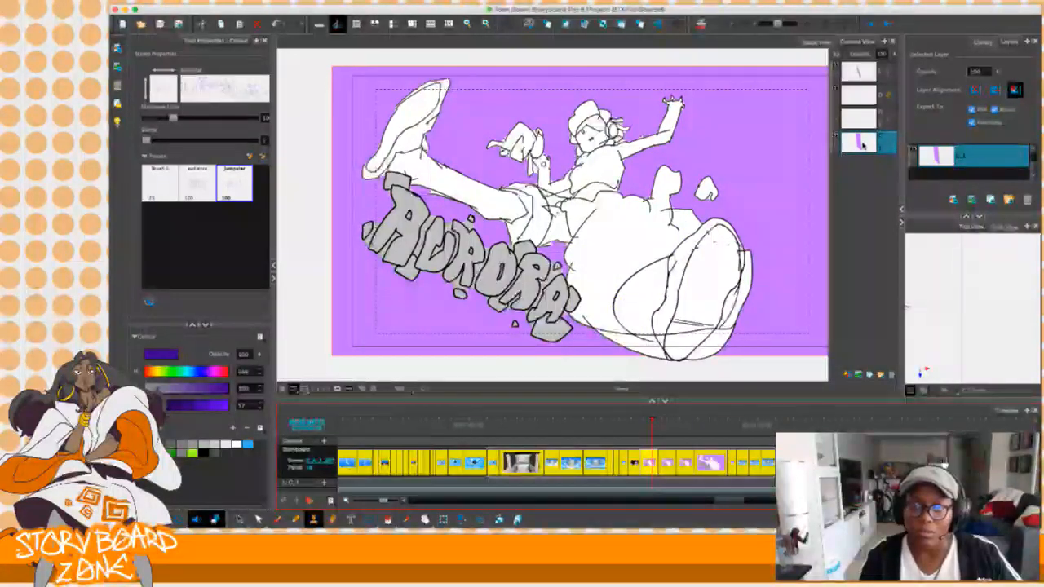
left_click(847, 375)
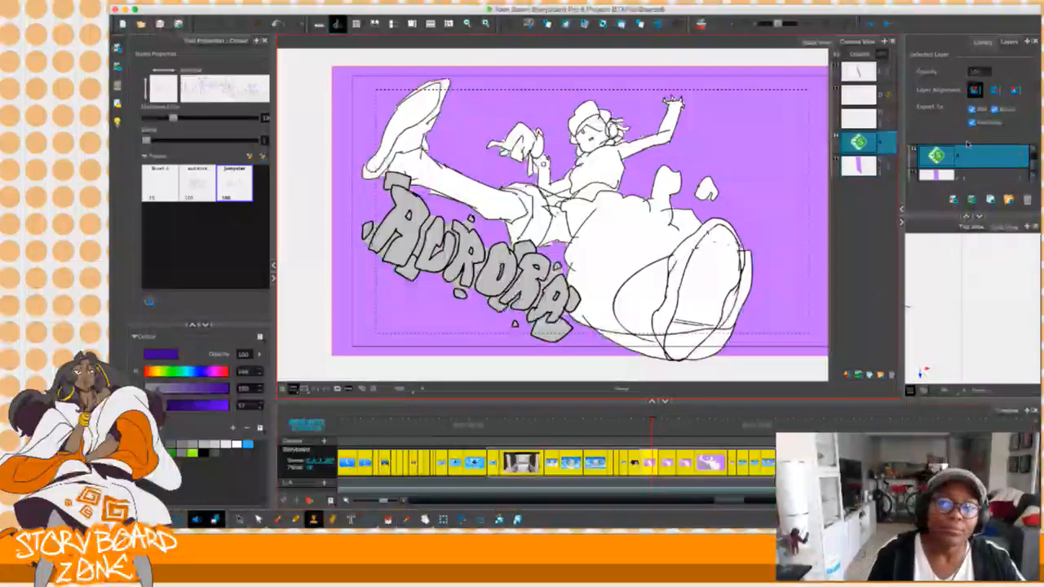
key("ctrl+v")
left_click_drag(571, 326, 538, 300)
key("Delete")
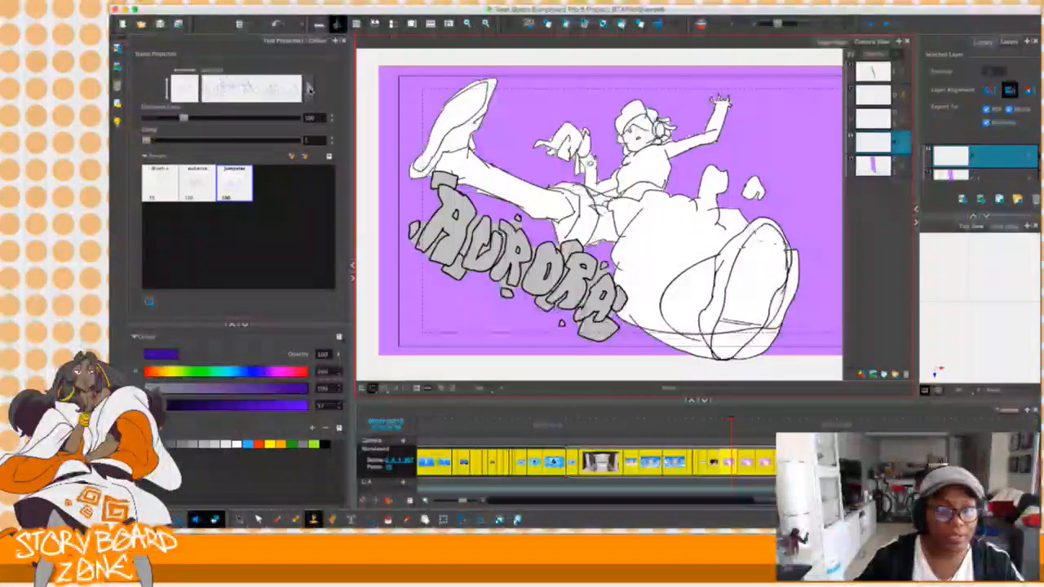
Set the stamp's maximum size to 144.8 and its stamp number to 2, and stamp flames along the card's lower edge.
left_click(309, 88)
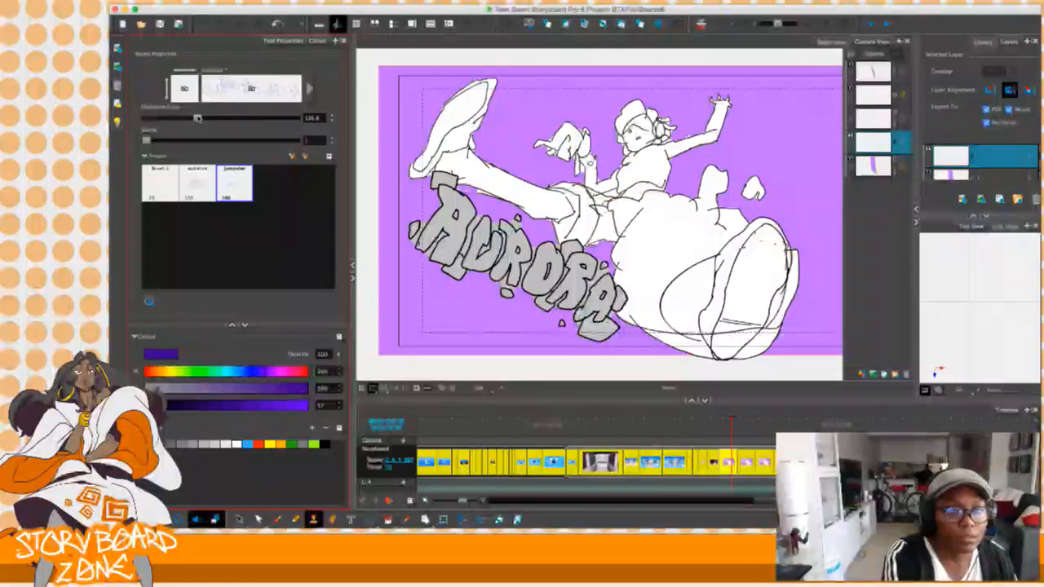
left_click_drag(196, 118, 200, 118)
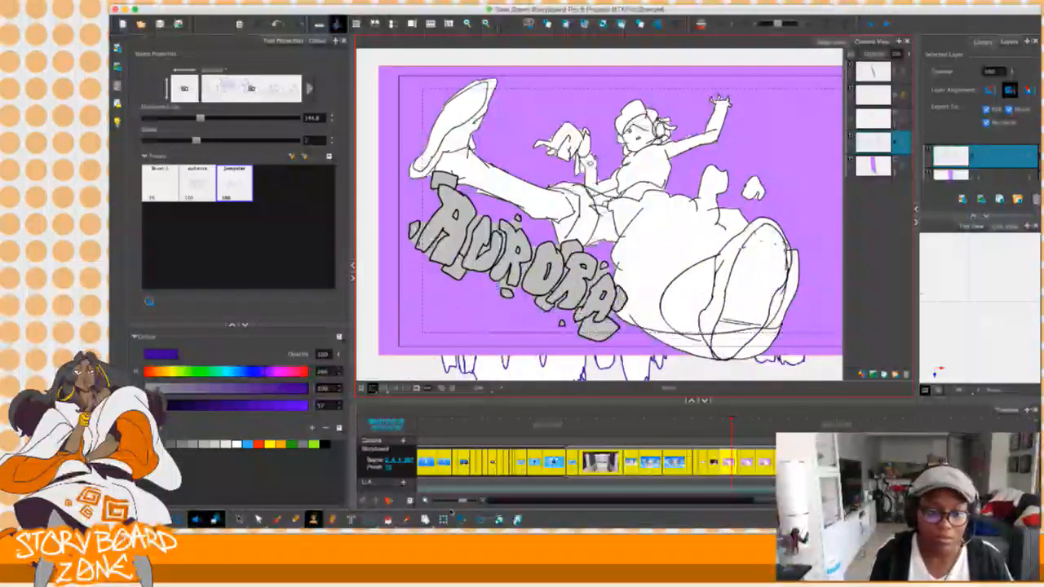
left_click(882, 166)
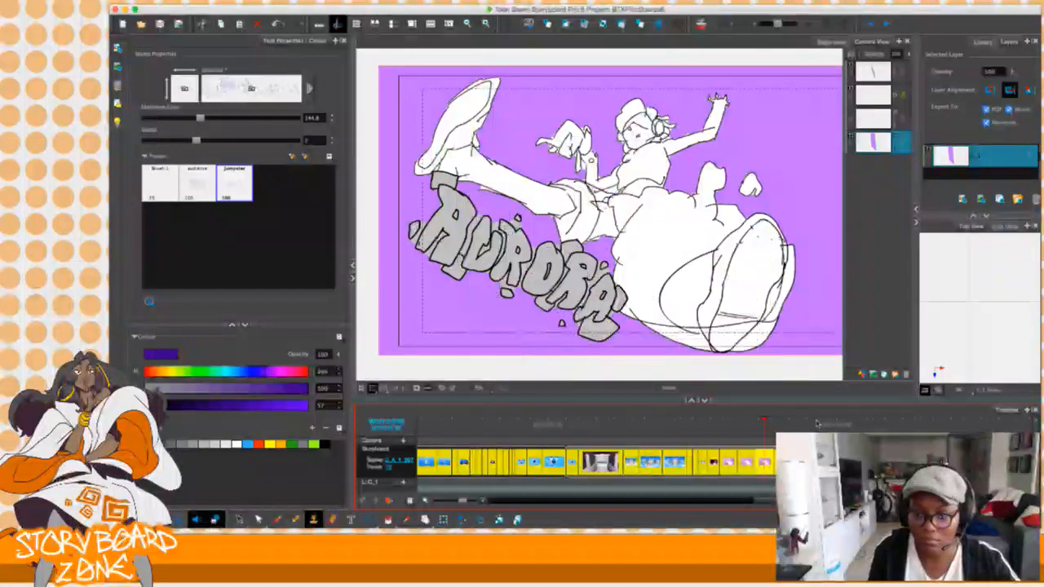
left_click(1009, 90)
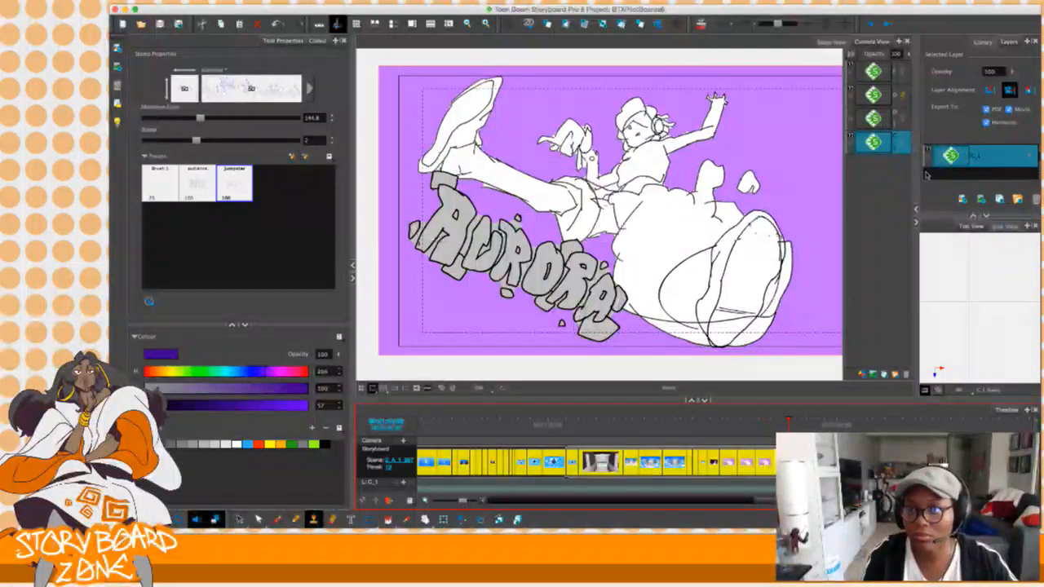
Move the stamp layer of the first title panel in depth towards the camera, using Layer Transform in the top view.
left_click(725, 429)
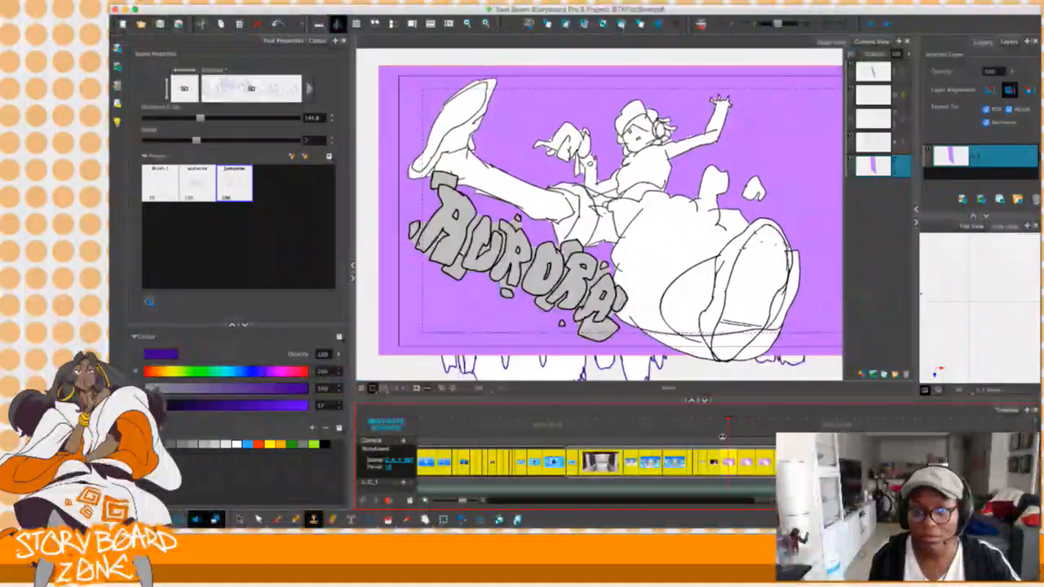
left_click(724, 436)
left_click(874, 144)
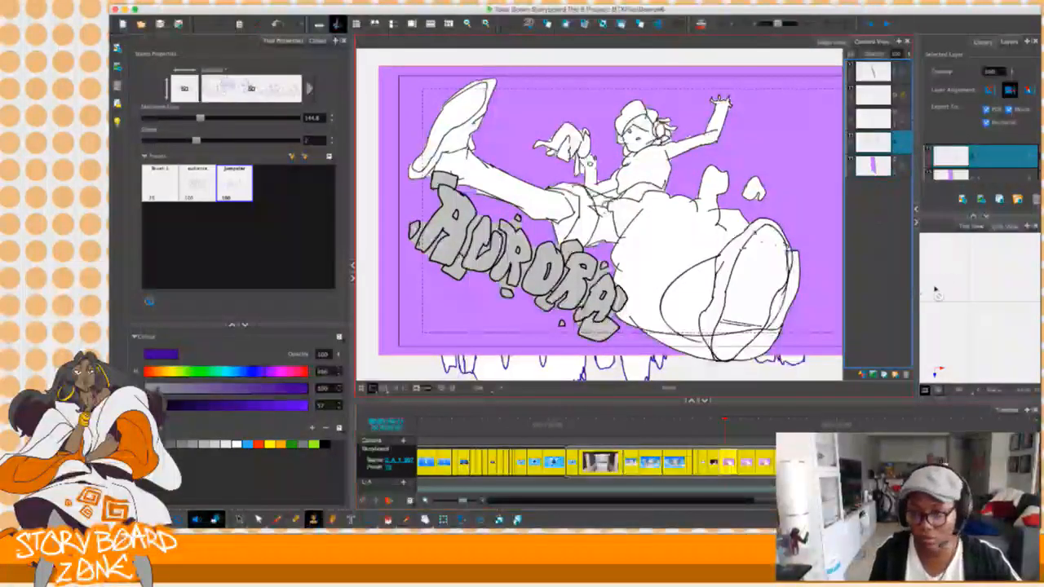
left_click(984, 305)
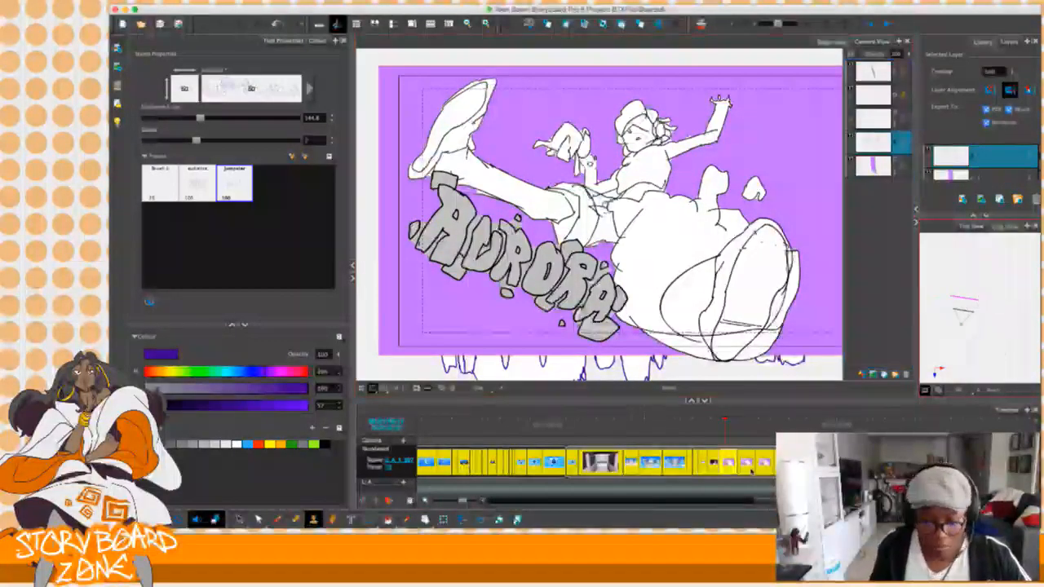
left_click(443, 519)
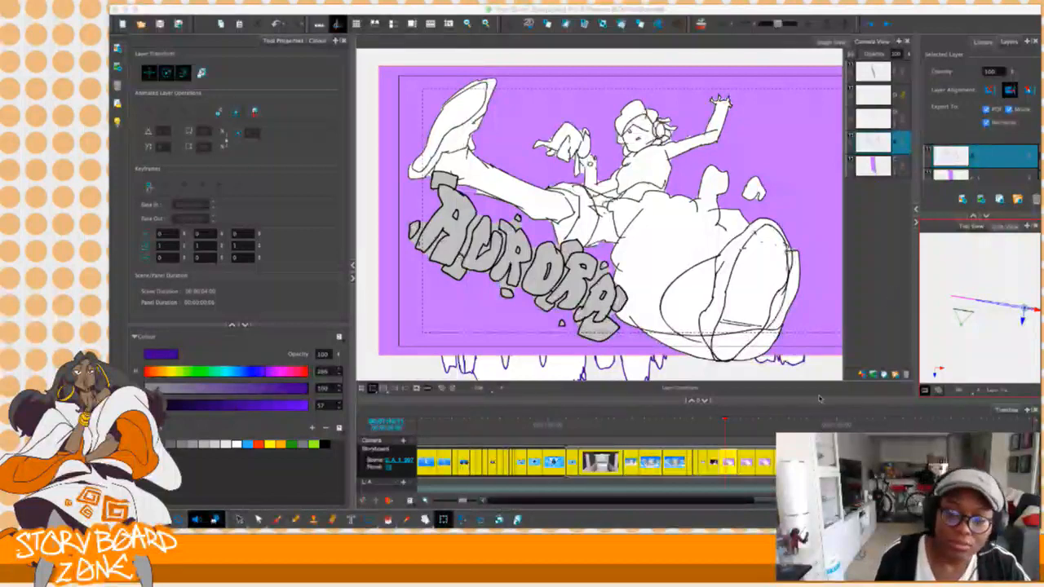
left_click(721, 426)
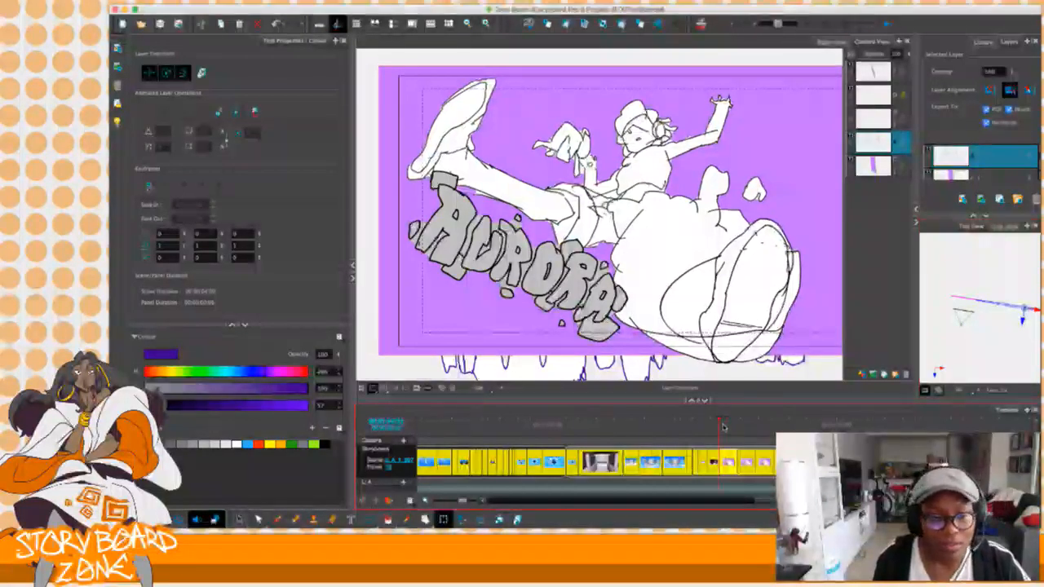
mouse_move(718, 424)
left_mouse_down()
mouse_move(758, 427)
mouse_move(728, 428)
left_mouse_up()
left_click(880, 144)
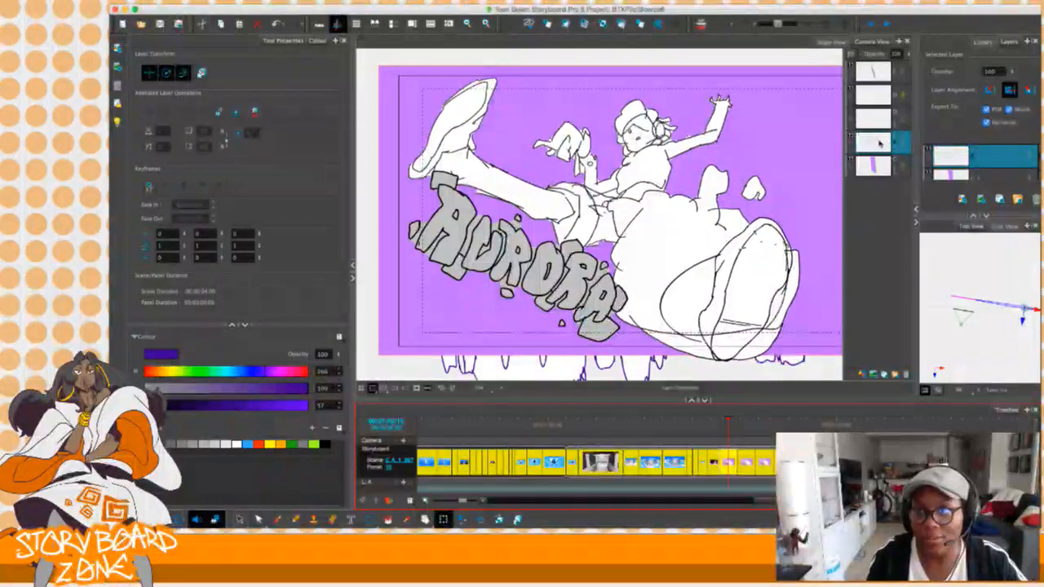
left_click_drag(1022, 320, 1013, 333)
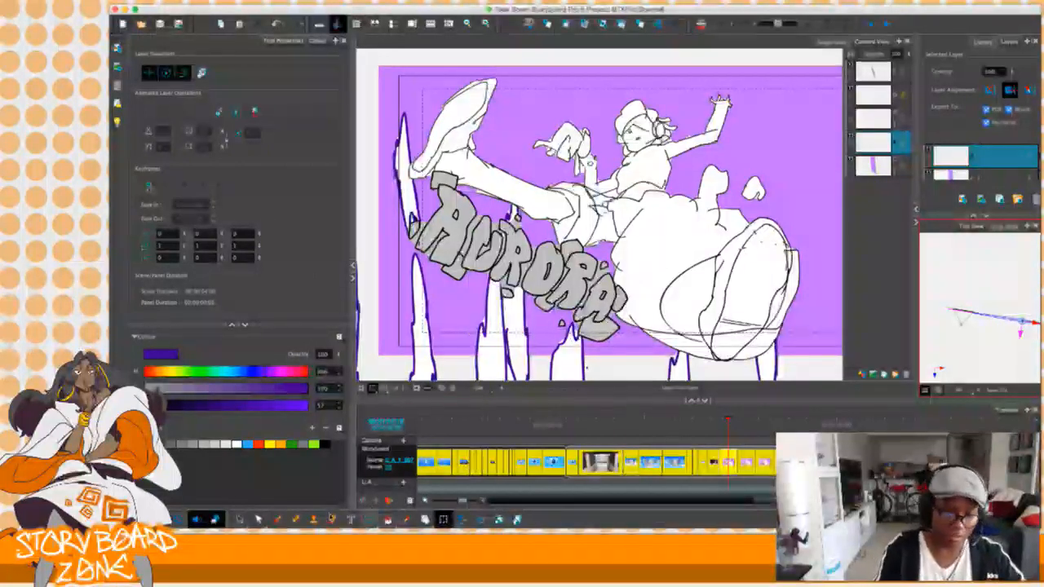
Delete all the star and flame stamp drawings from the stamp layer of the title panel, including the stray lines outside the camera frame.
left_click(313, 520)
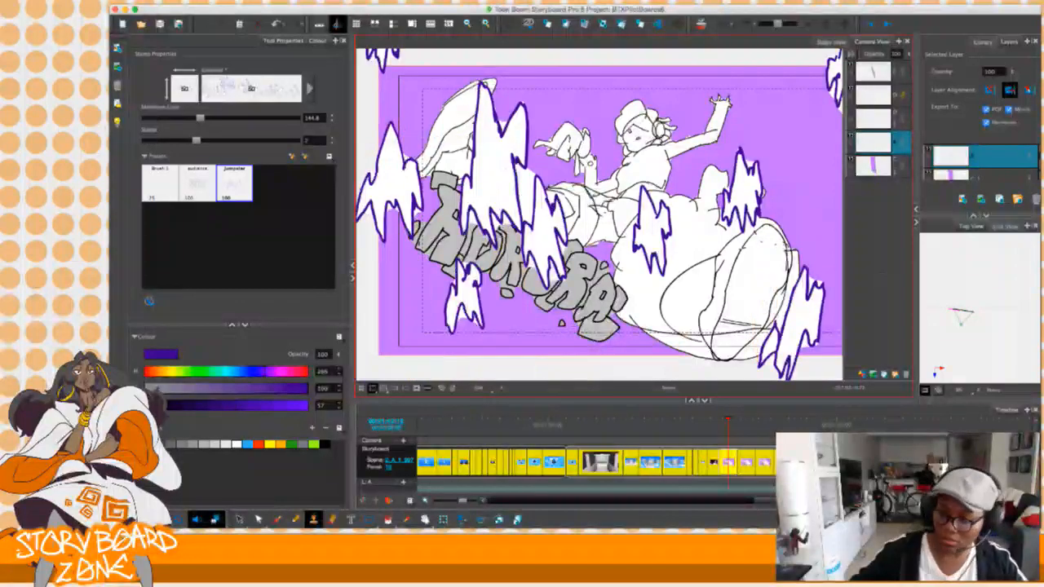
scroll(533, 261, "down", 5)
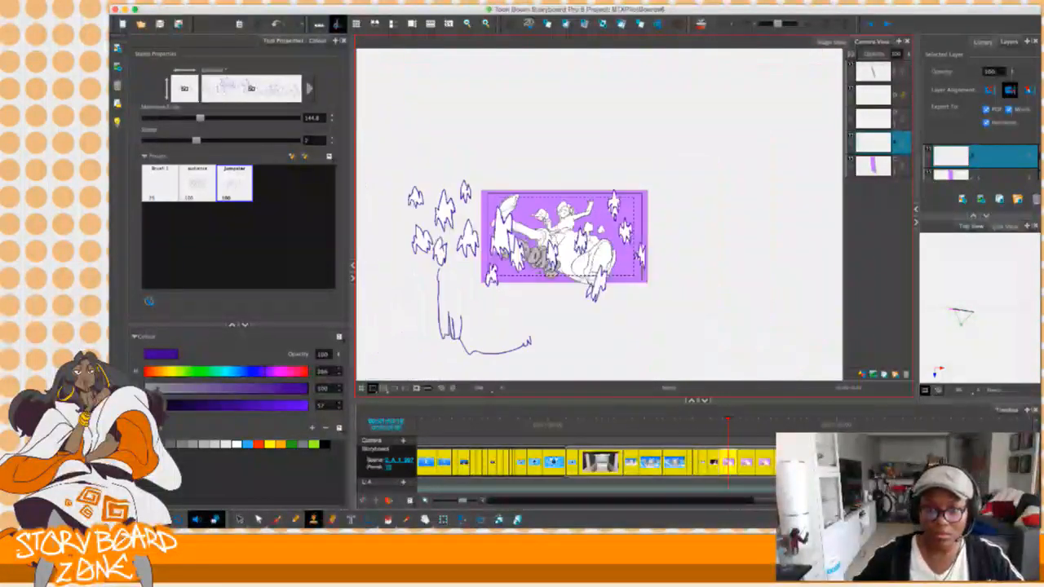
mouse_move(433, 208)
left_mouse_down()
mouse_move(445, 375)
mouse_move(359, 282)
left_mouse_up()
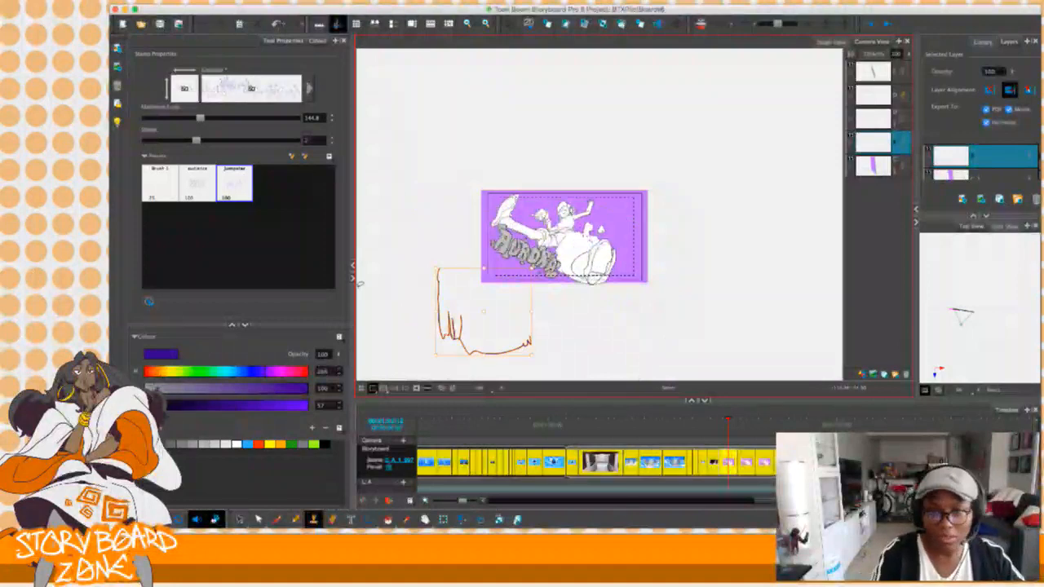
key("Delete")
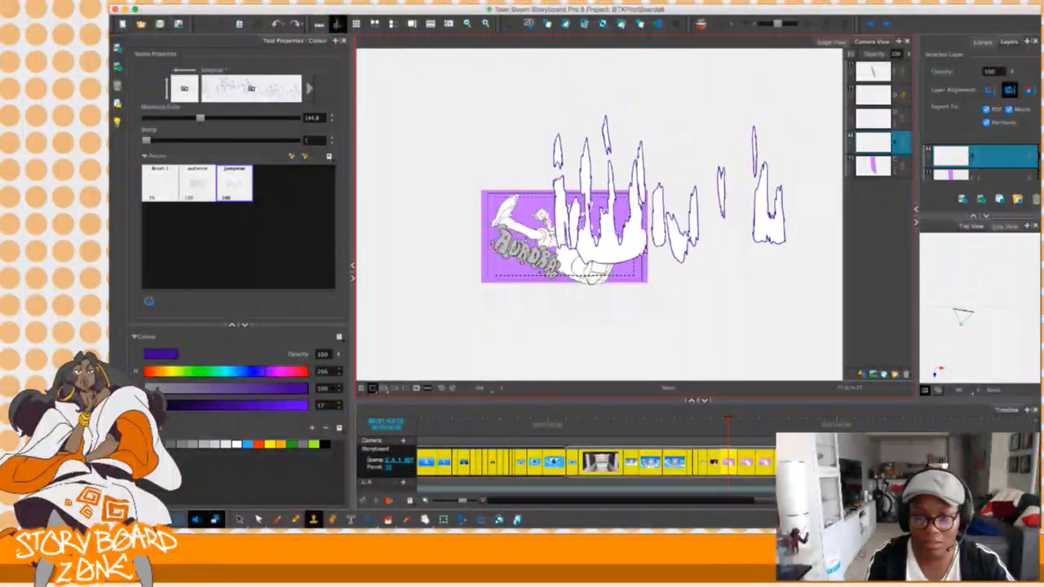
Set the stamp's maximum size to 85.2 and stamp a single row of flames along the title card's lower edge.
left_click_drag(200, 118, 190, 118)
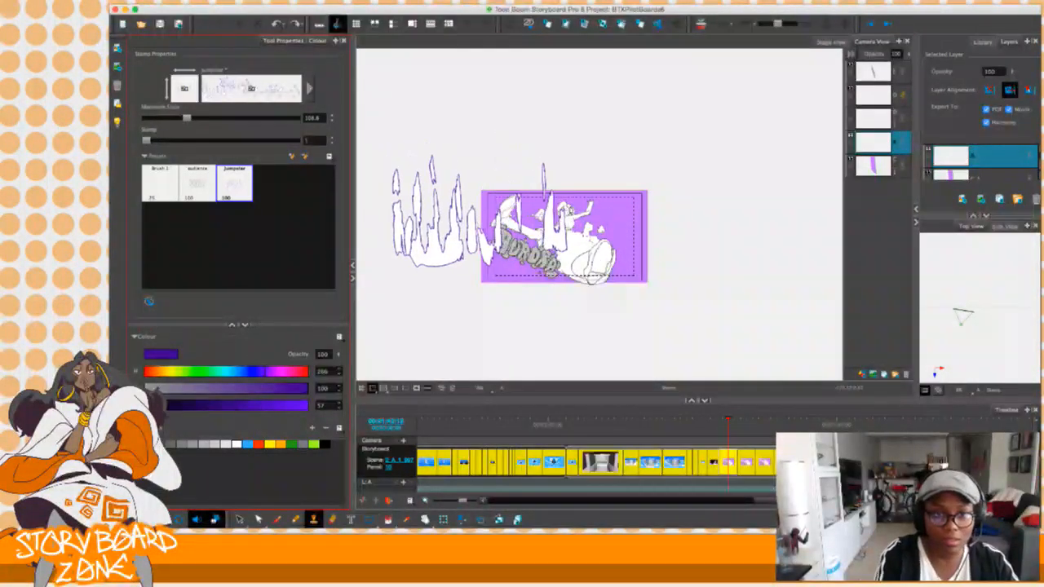
left_click_drag(186, 118, 176, 118)
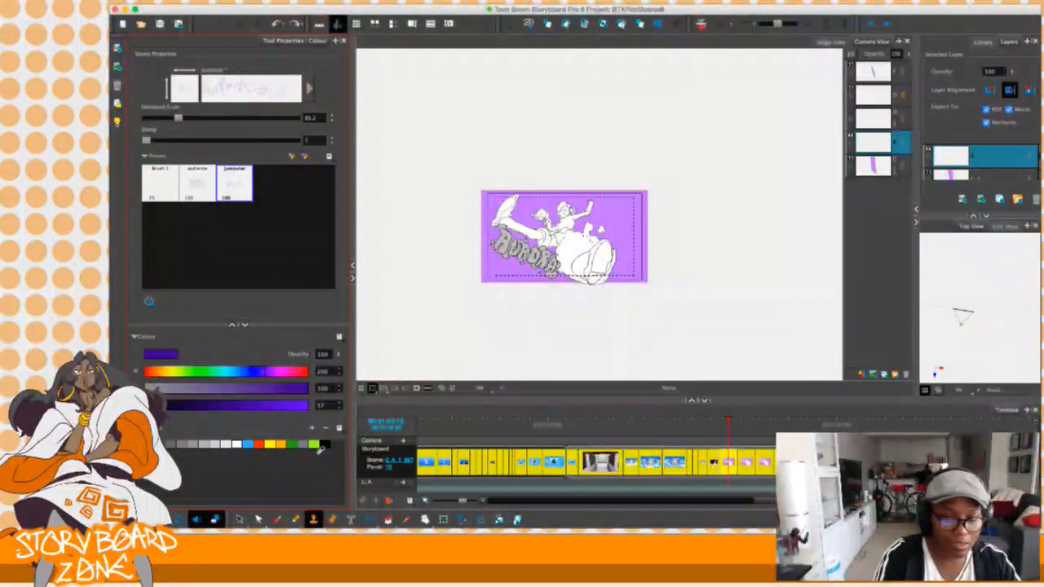
mouse_move(729, 427)
left_mouse_down()
mouse_move(713, 430)
mouse_move(730, 433)
left_mouse_up()
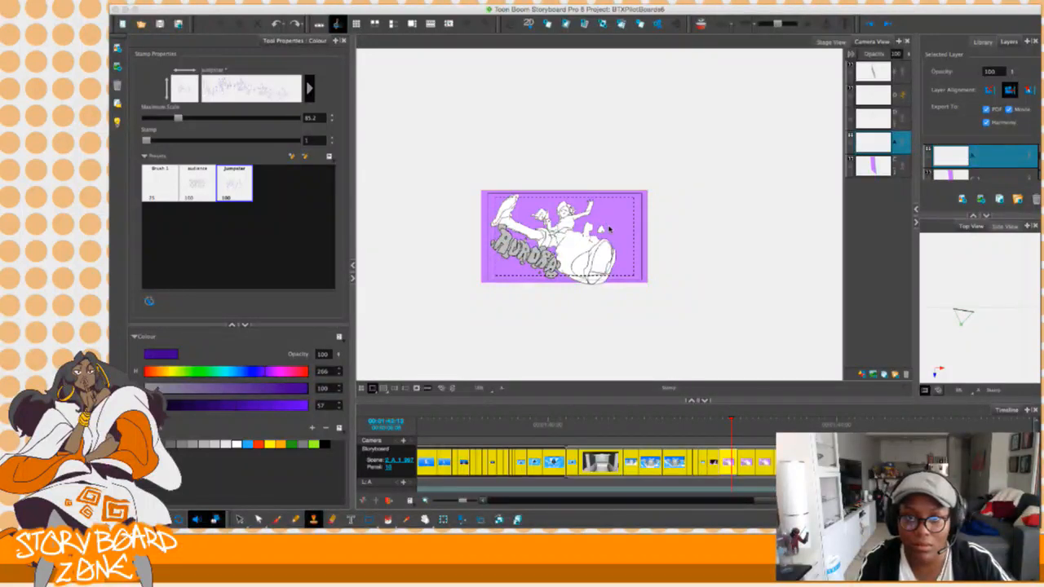
mouse_move(609, 230)
left_mouse_down()
mouse_move(624, 244)
mouse_move(571, 245)
mouse_move(634, 237)
left_mouse_up()
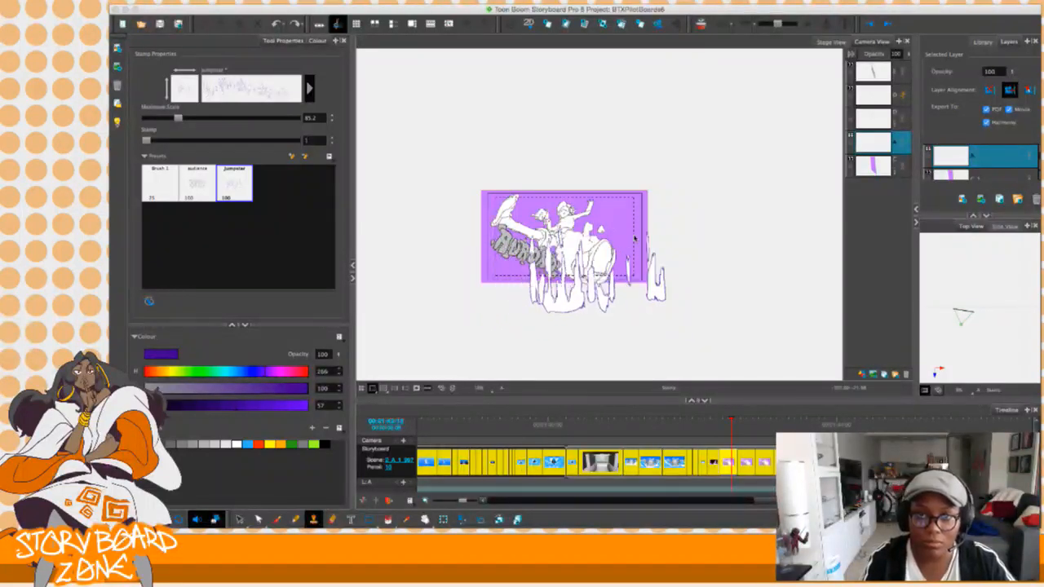
key("super+z")
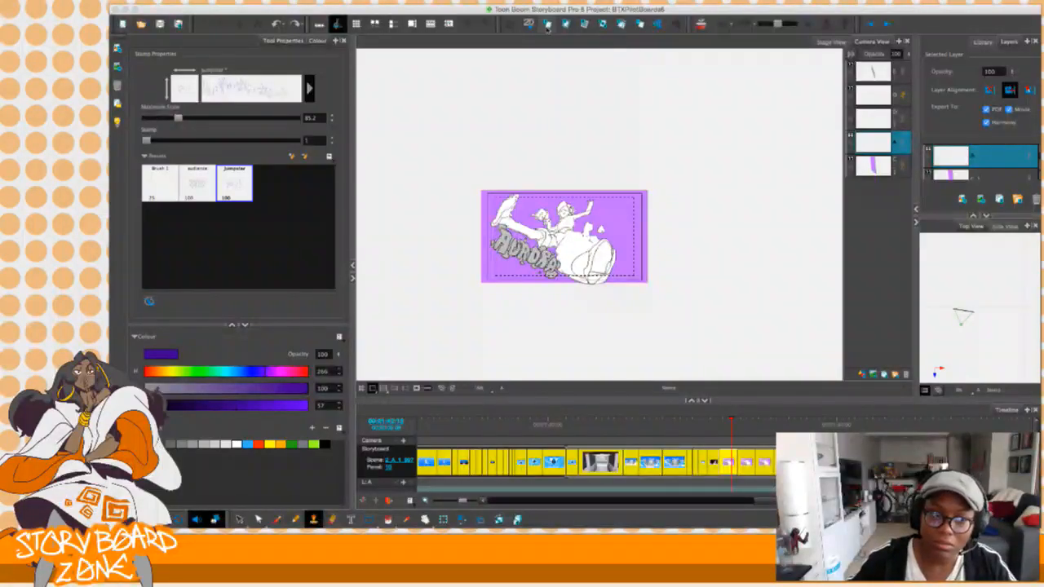
left_click_drag(603, 314, 575, 290)
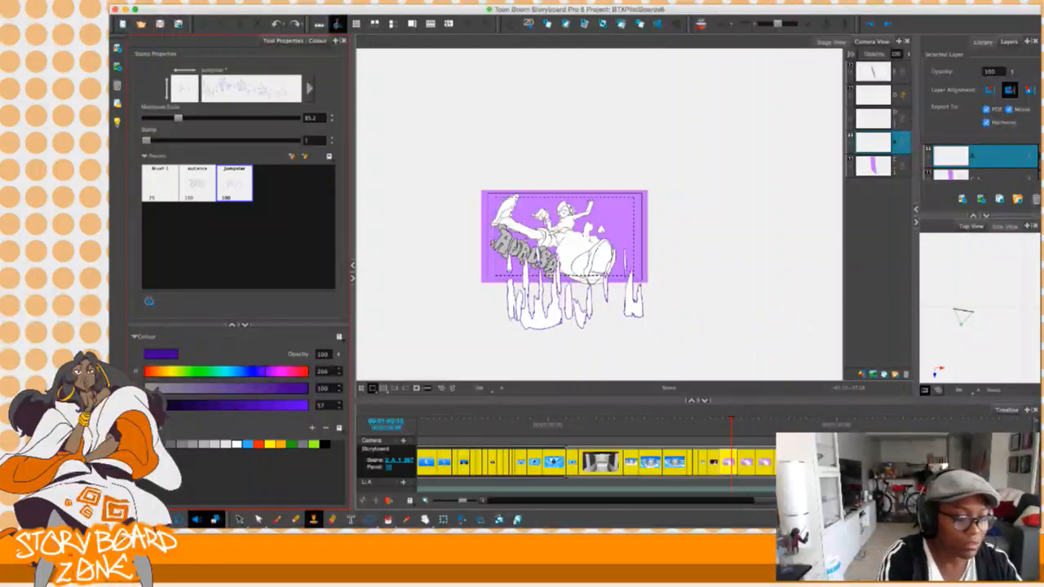
Copy the blank layer above the purple background into the next three Aurora panels.
key("2")
key("2")
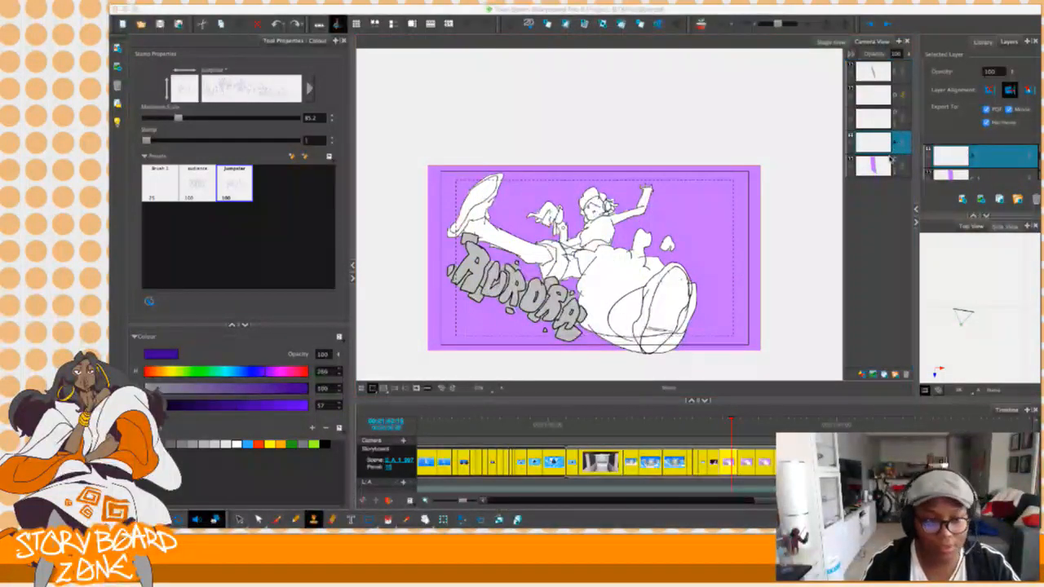
left_click(881, 147)
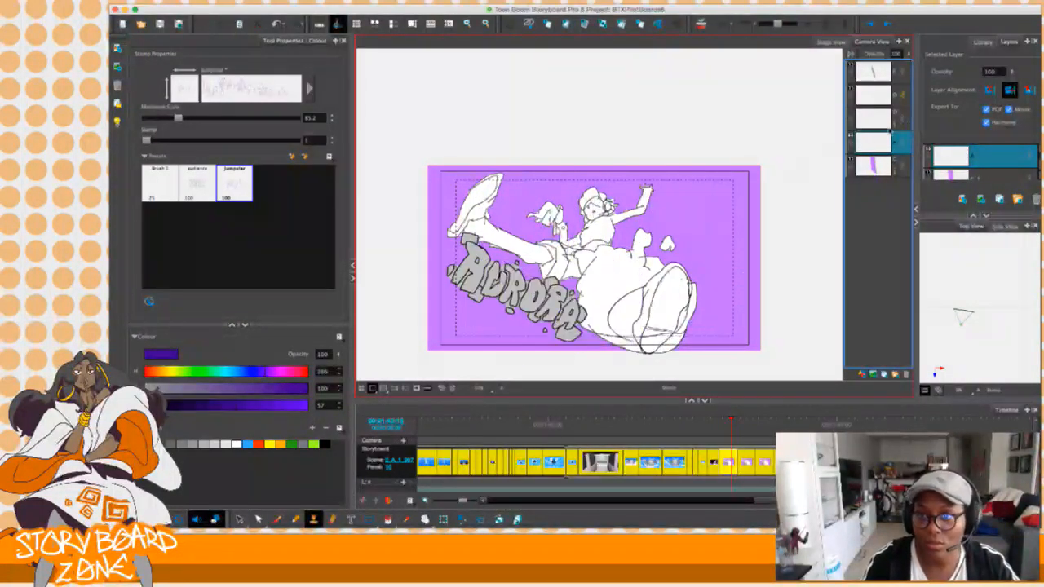
left_click(906, 199)
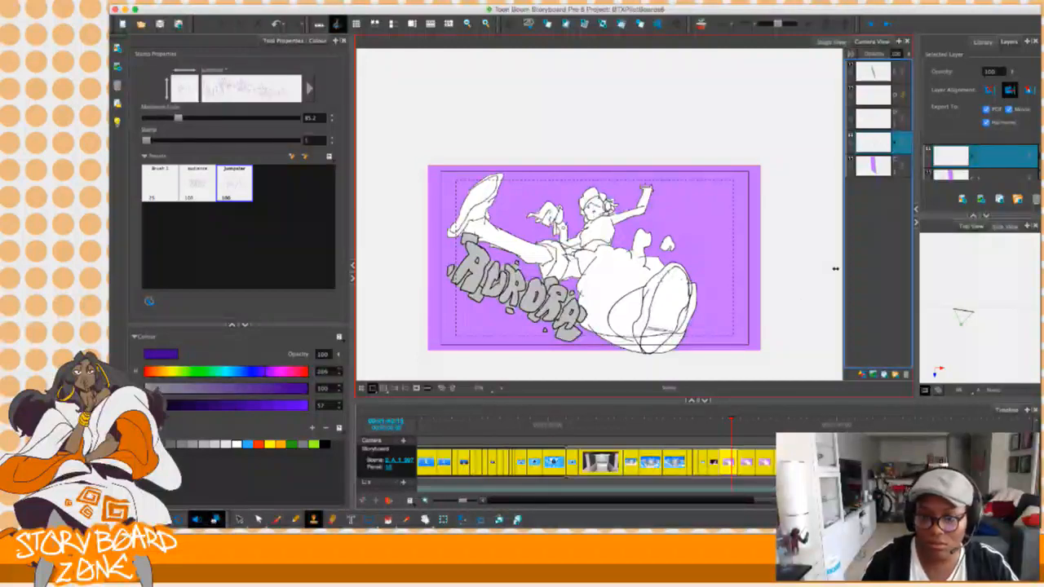
left_click(750, 428)
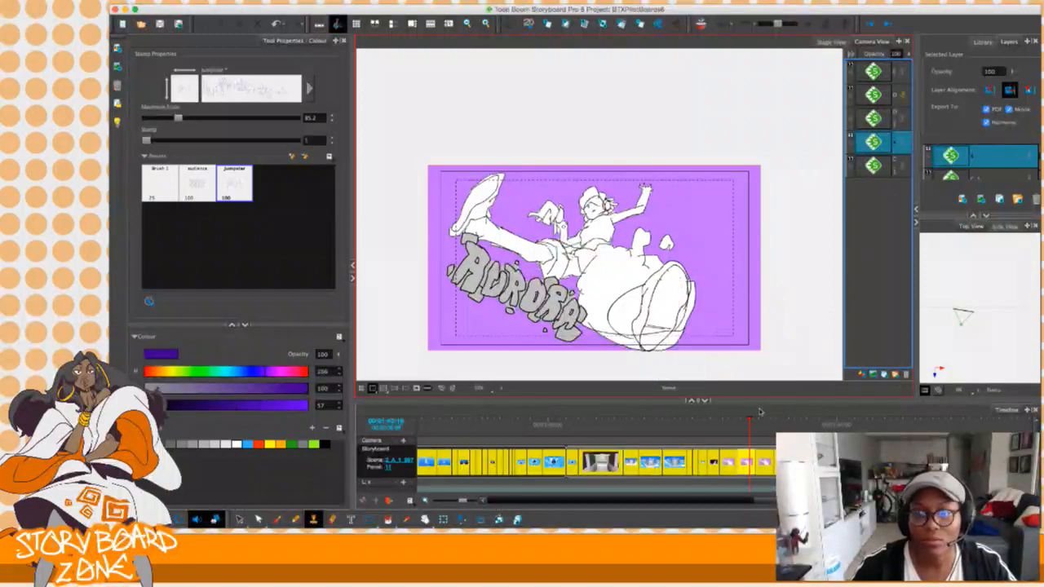
left_click(875, 143)
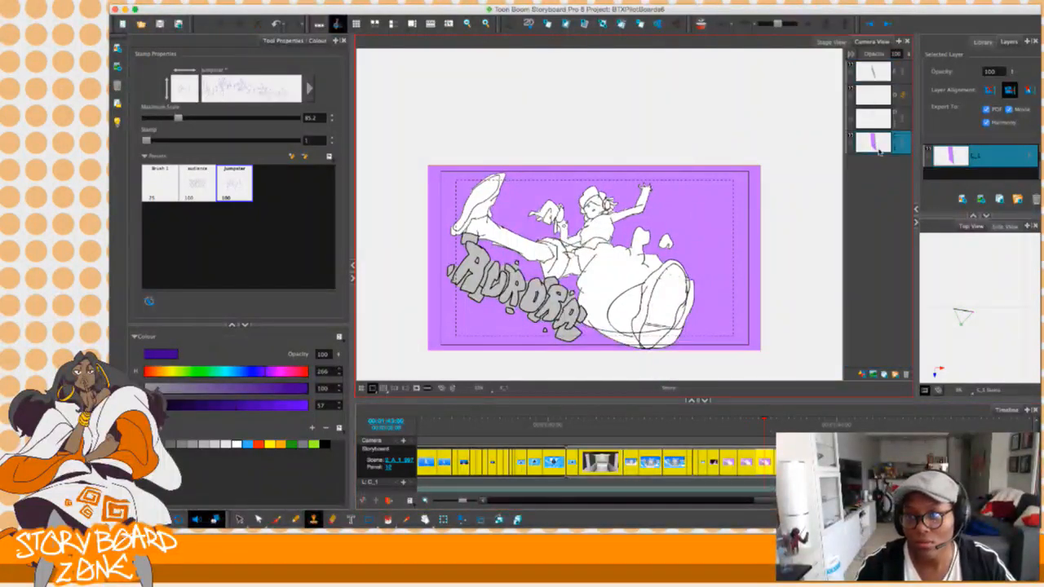
left_click(790, 424)
left_click(877, 143)
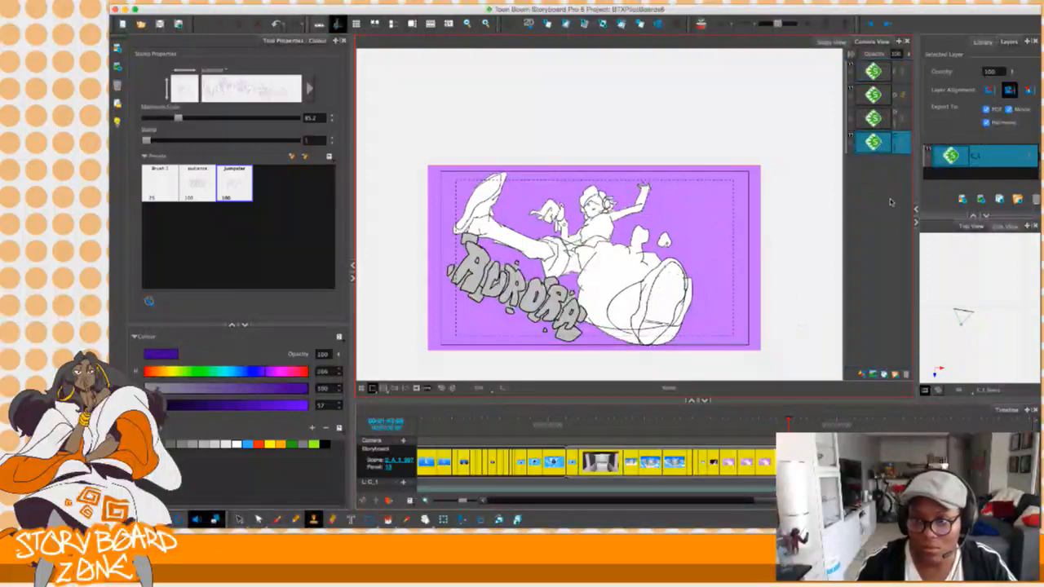
Stamp one successive drawing of the jumpster brush on the new layer in each of the four Aurora panels.
left_click(727, 421)
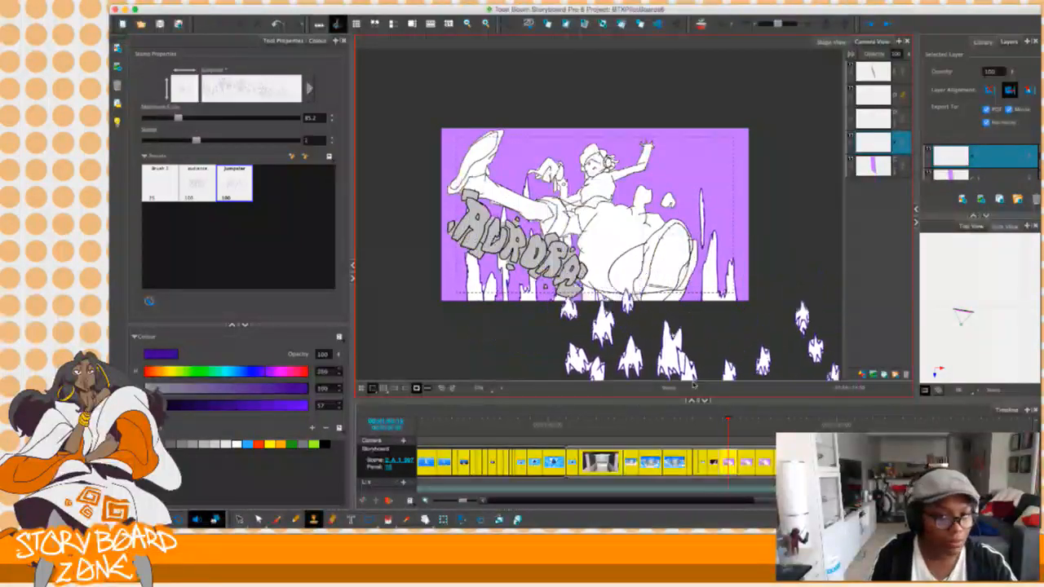
left_click(749, 423)
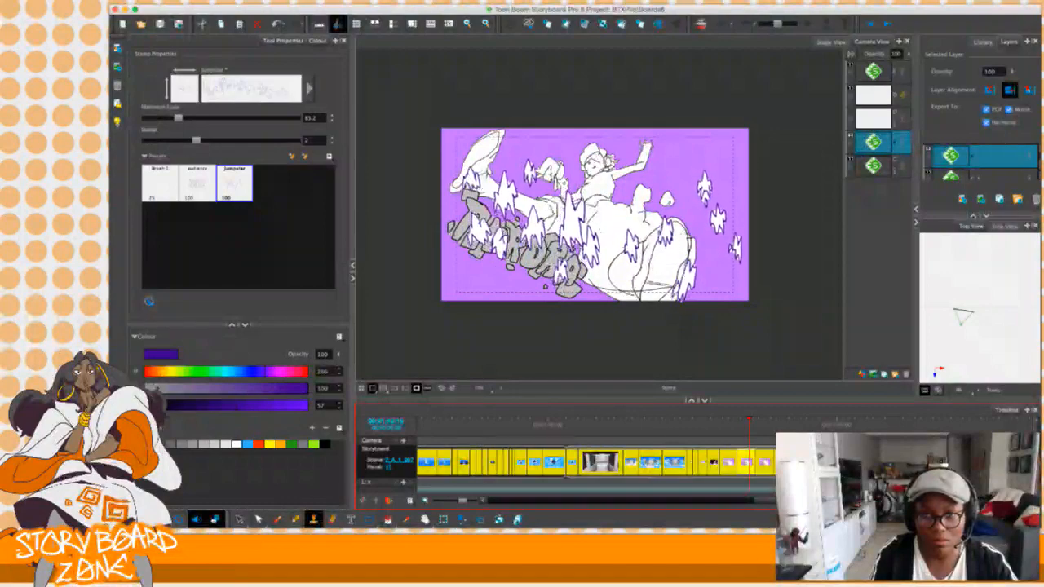
left_click(762, 422)
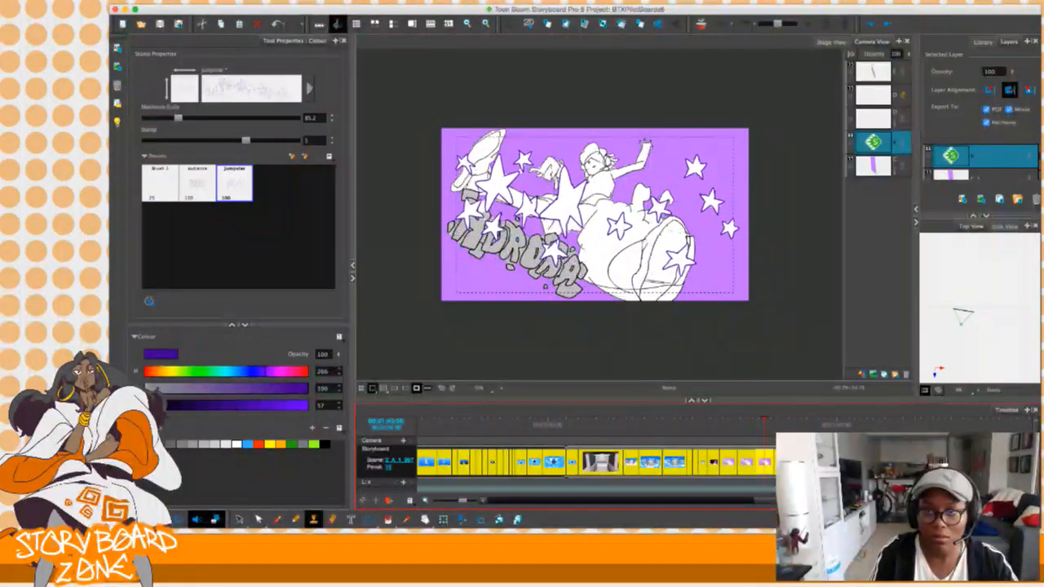
left_click(782, 424)
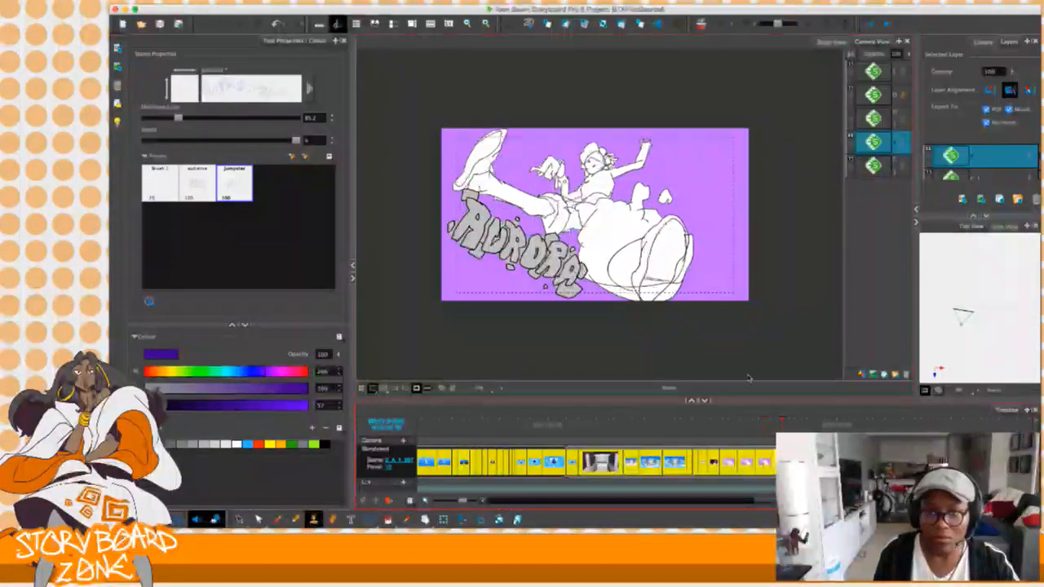
Adjust the position of the stamped spike layer in the first Aurora panel with the Layer Transform tool.
left_click_drag(781, 423, 735, 430)
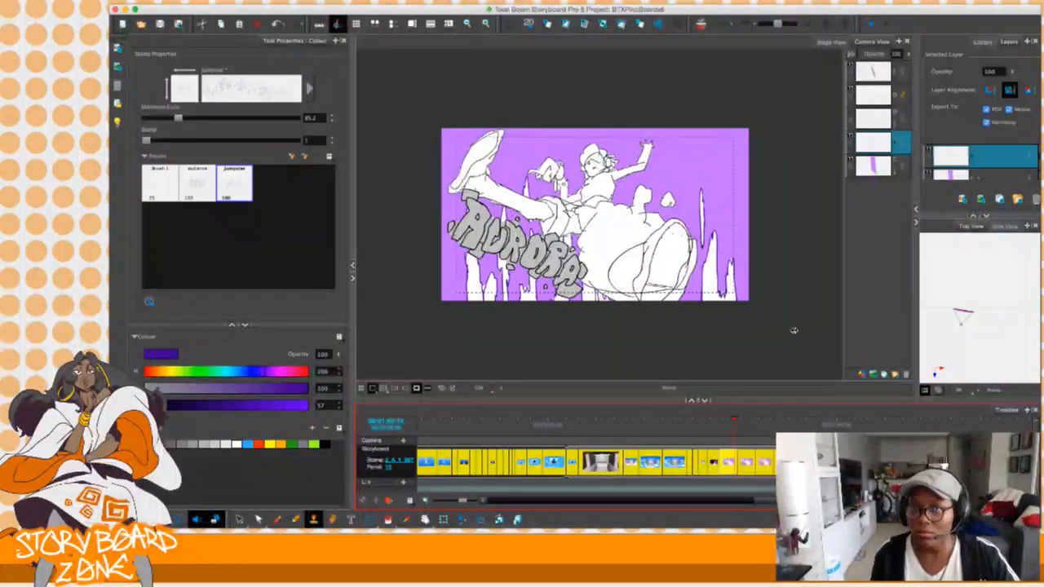
left_click(443, 519)
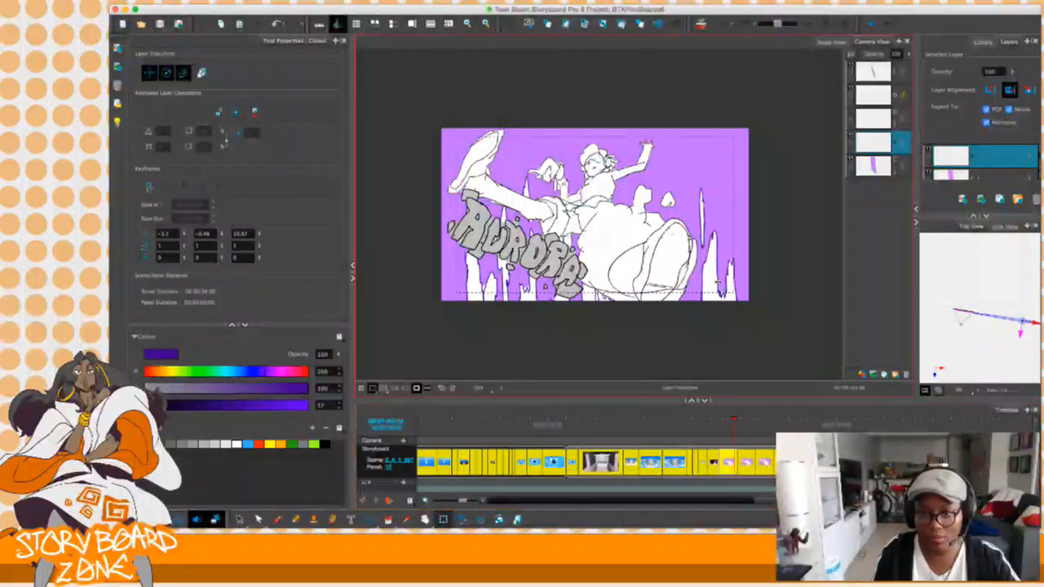
left_click(862, 150)
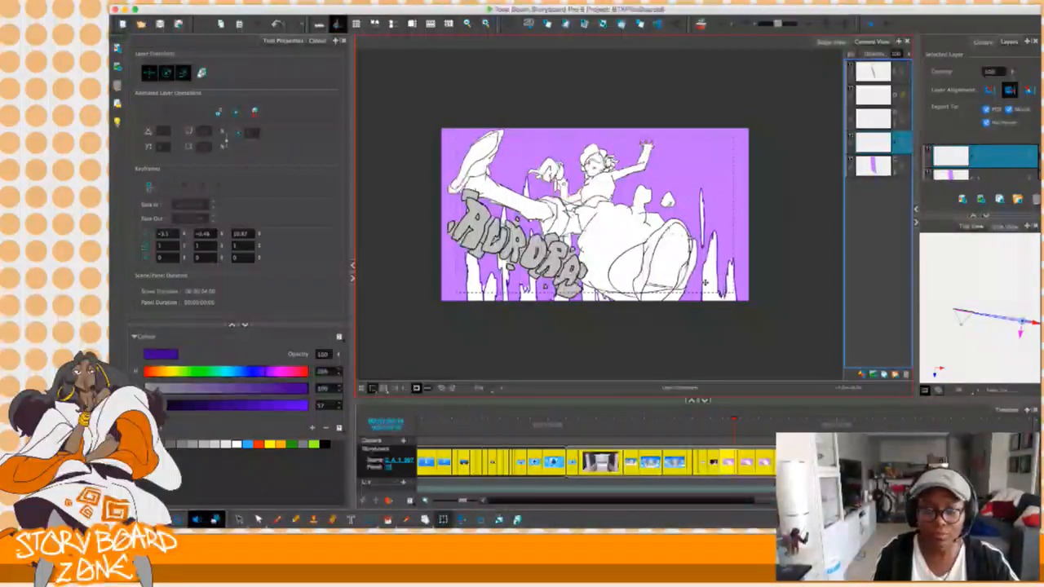
mouse_move(731, 438)
left_mouse_down()
mouse_move(725, 424)
mouse_move(664, 424)
mouse_move(782, 425)
mouse_move(685, 424)
mouse_move(770, 425)
mouse_move(723, 426)
left_mouse_up()
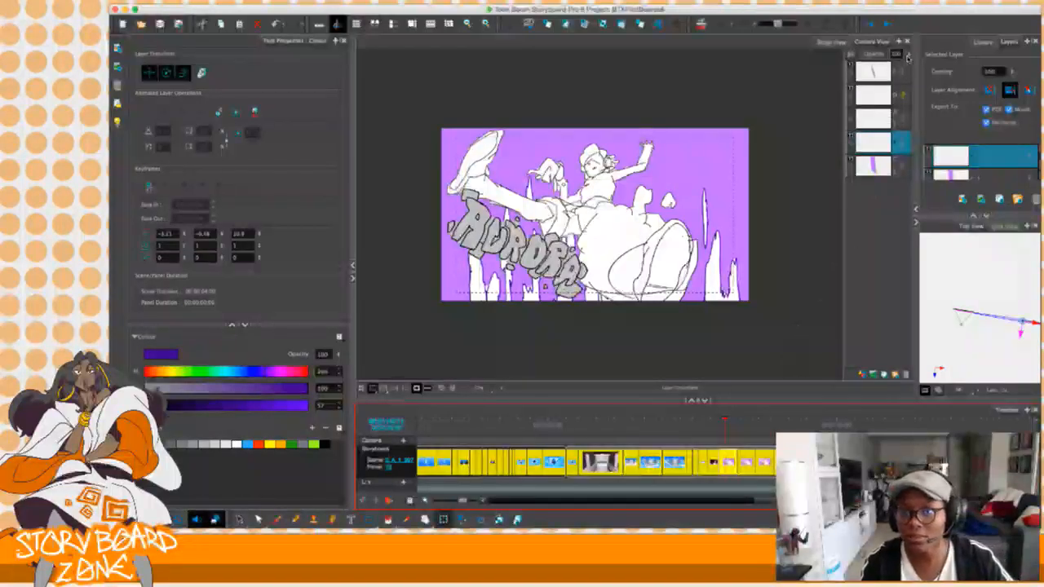
Reduce the opacity of the stamped layer across the Aurora panels.
left_click(910, 73)
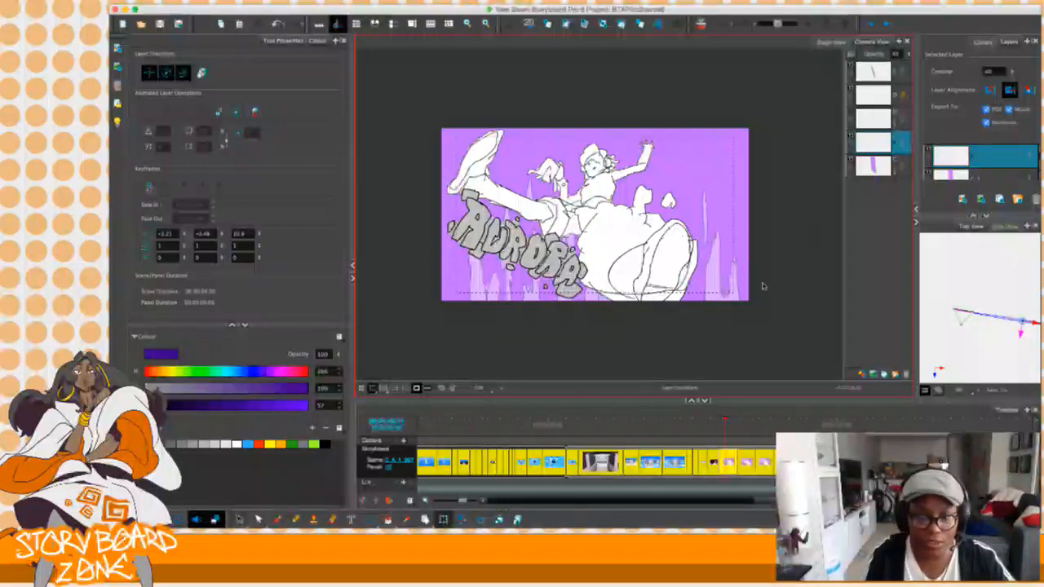
key("f")
left_click(895, 54)
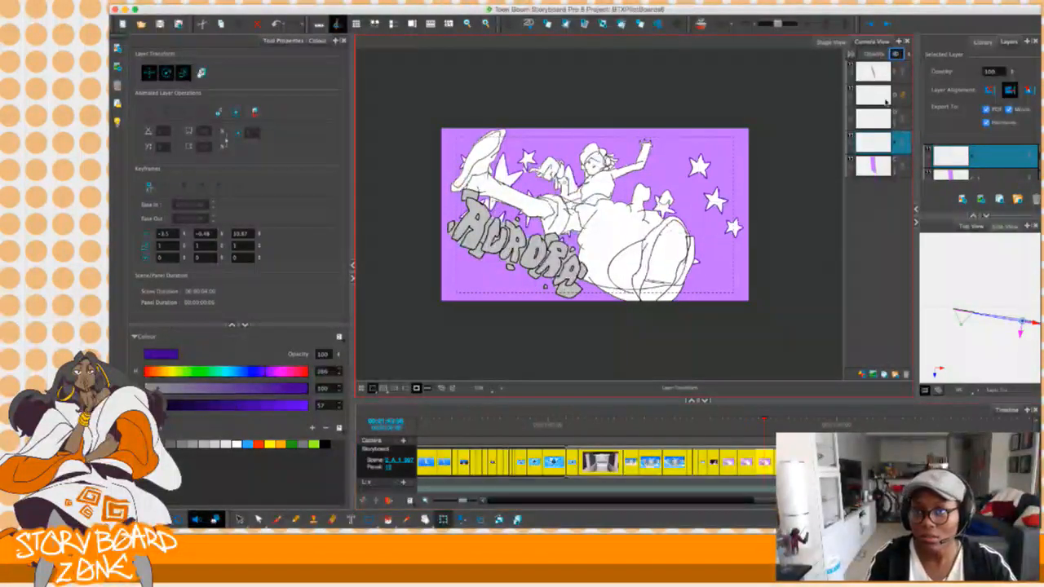
left_click(784, 425)
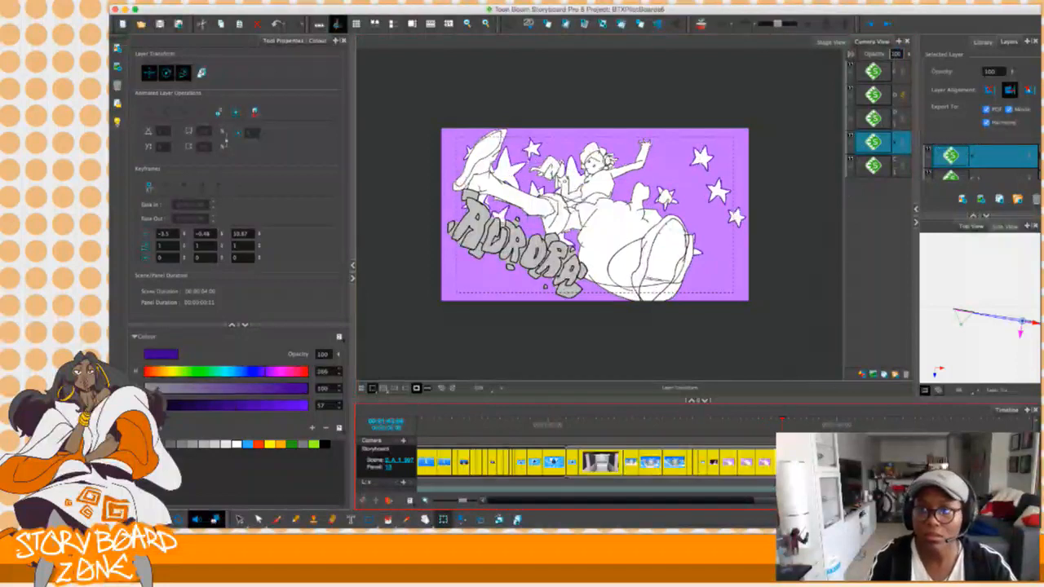
Split the long Felix title panel into four shorter consecutive panels.
mouse_move(771, 432)
left_mouse_down()
mouse_move(703, 432)
mouse_move(907, 424)
left_mouse_up()
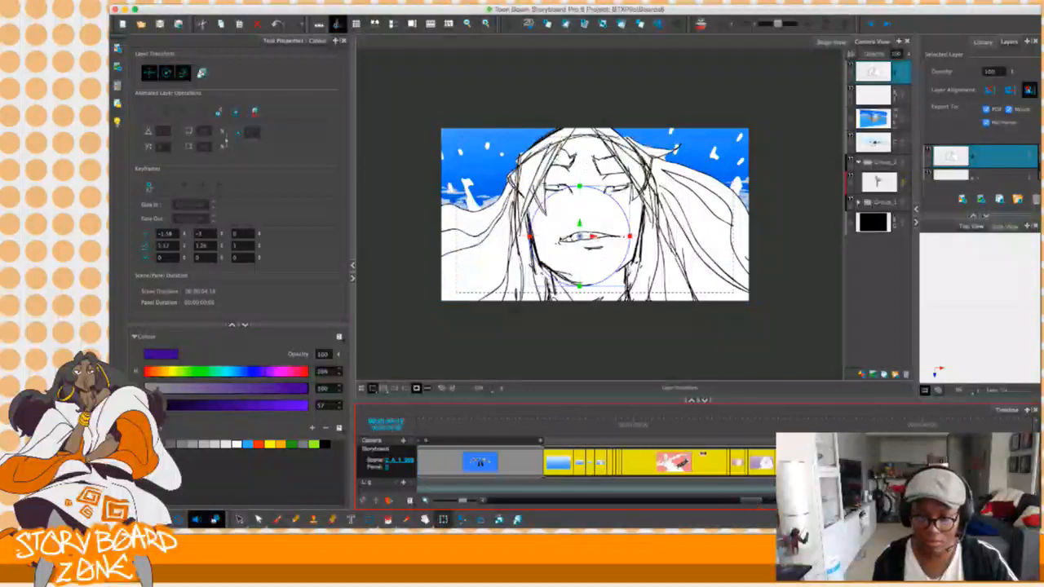
left_click_drag(574, 425, 670, 425)
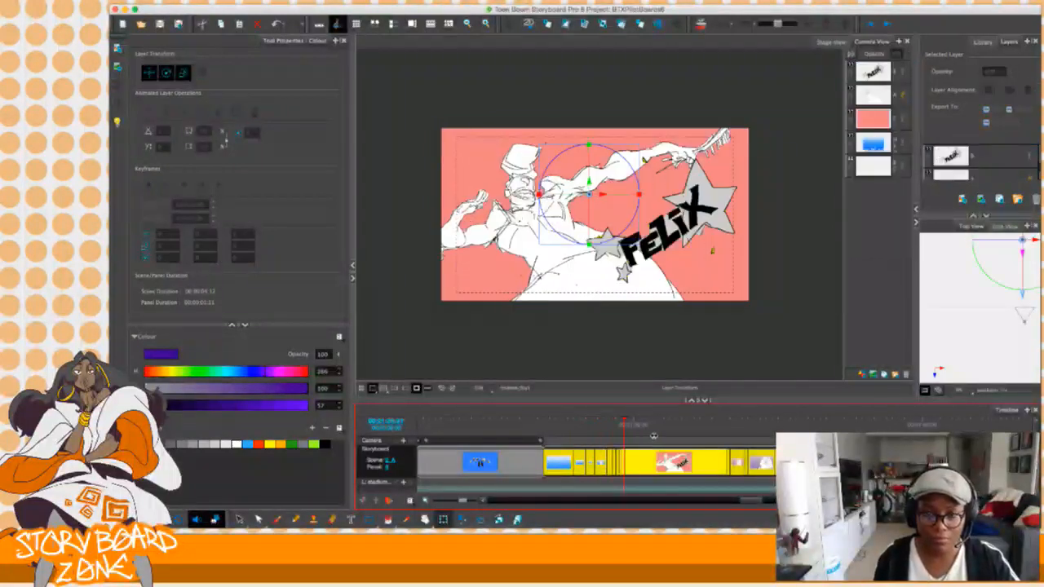
mouse_move(619, 447)
left_mouse_down()
mouse_move(599, 448)
mouse_move(652, 445)
mouse_move(572, 446)
mouse_move(617, 448)
left_mouse_up()
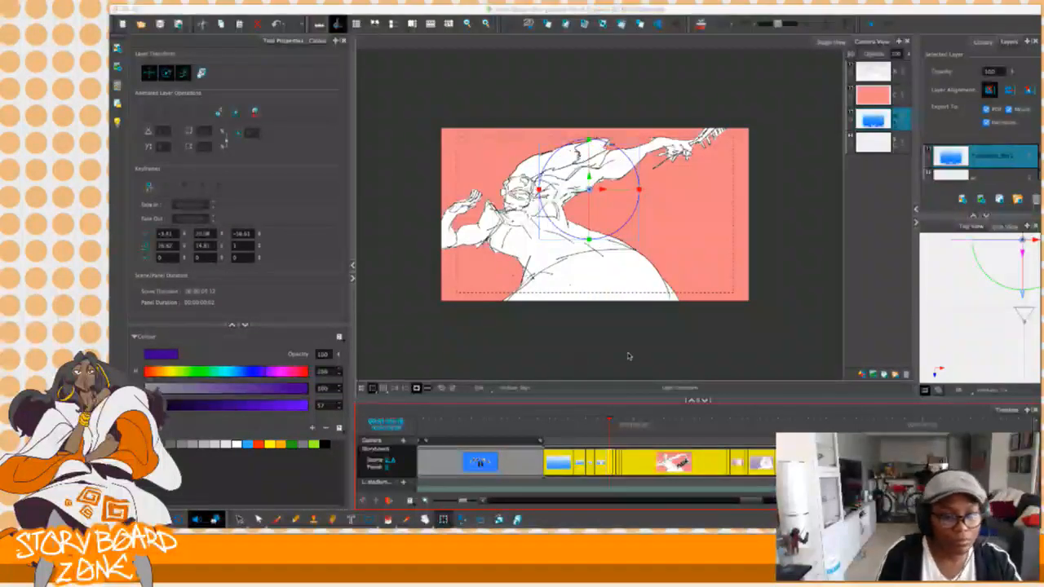
left_click_drag(609, 427, 632, 433)
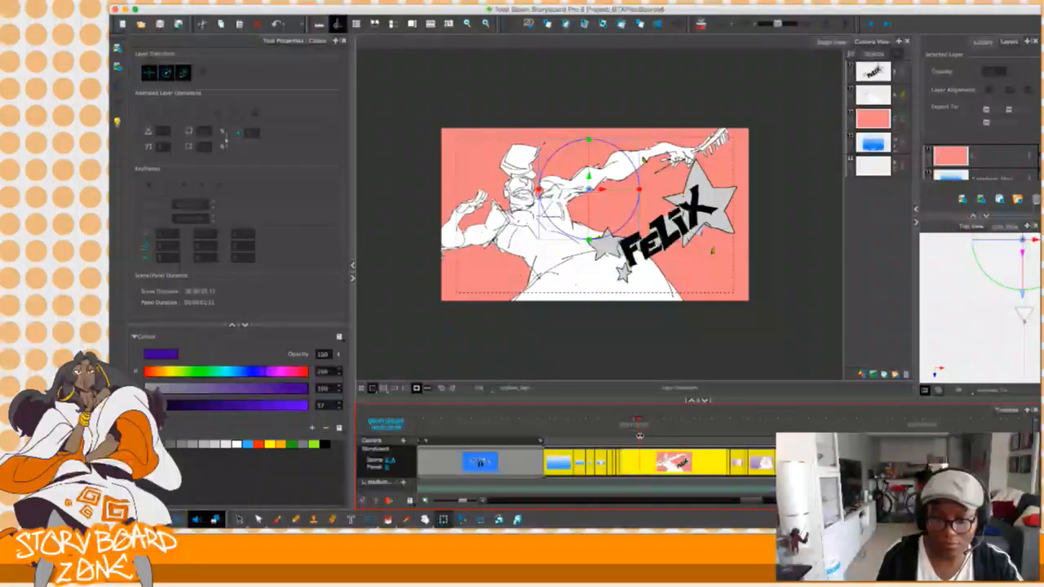
left_click(643, 462)
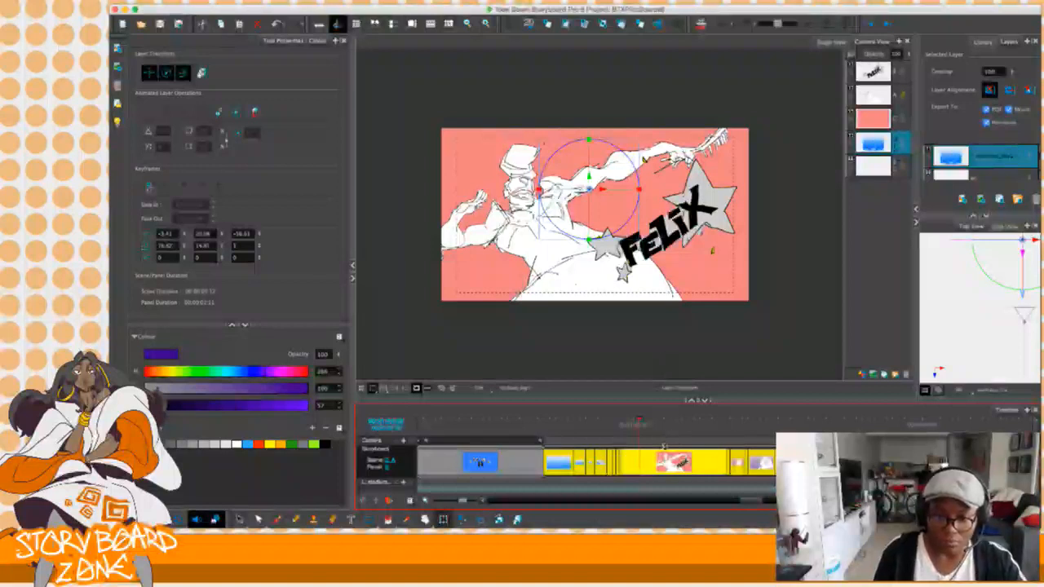
left_click(660, 441)
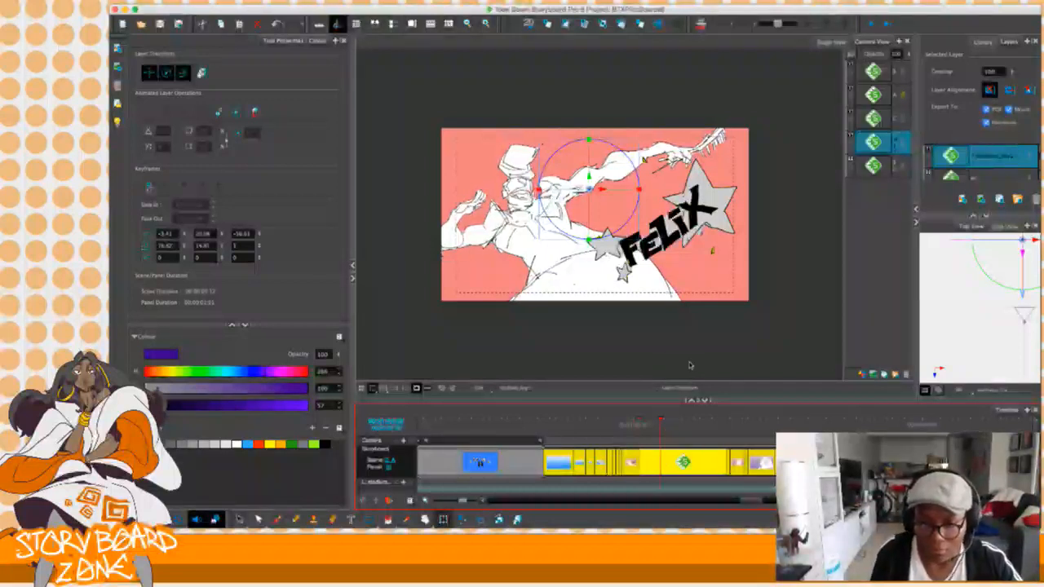
left_click(682, 430)
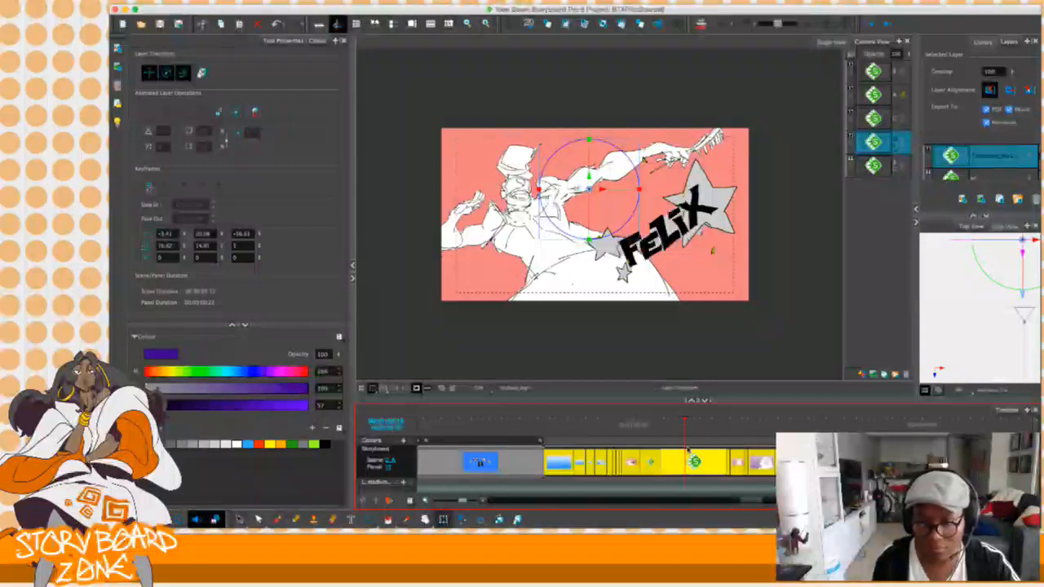
left_click(702, 431)
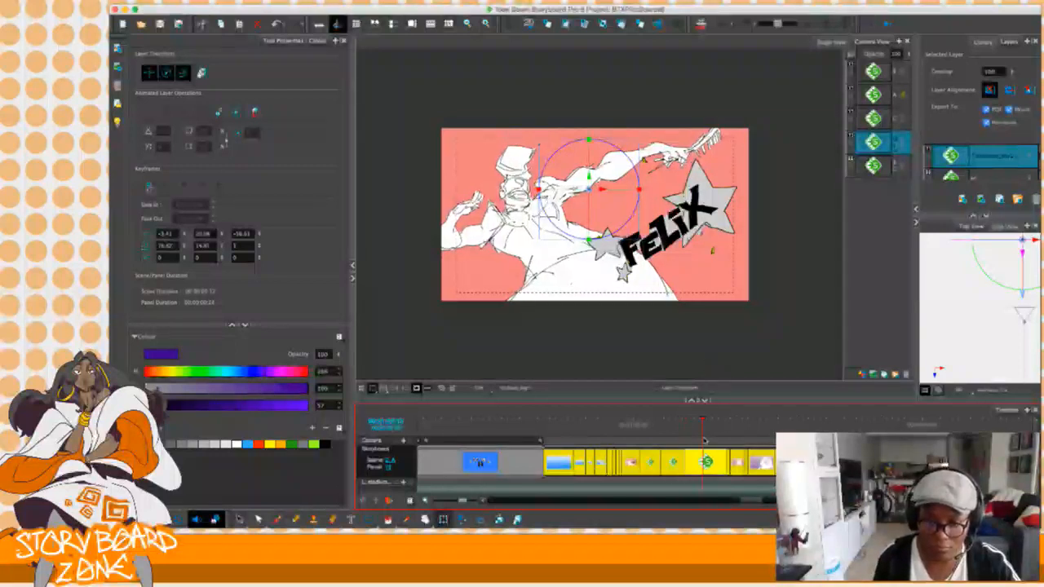
Add a new layer above the bottom layer in the first Felix panel and change its layer alignment to the second option.
left_click(870, 171)
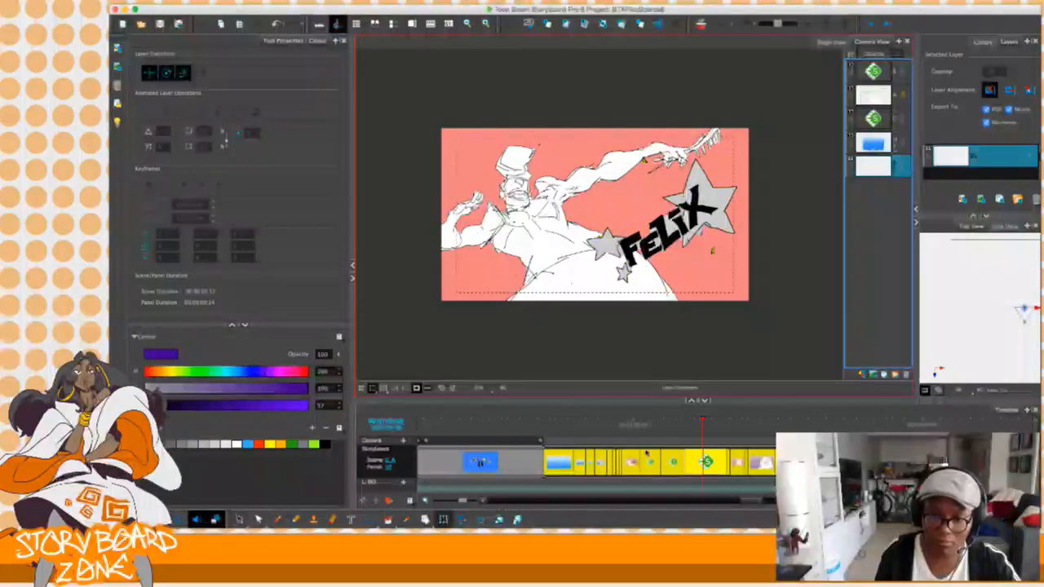
left_click(630, 422)
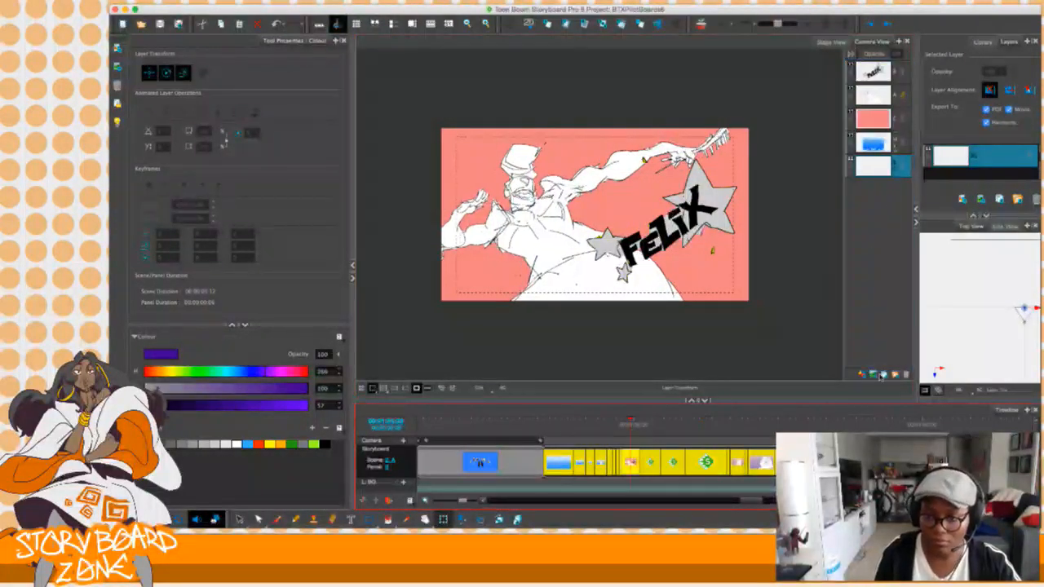
key("super+v")
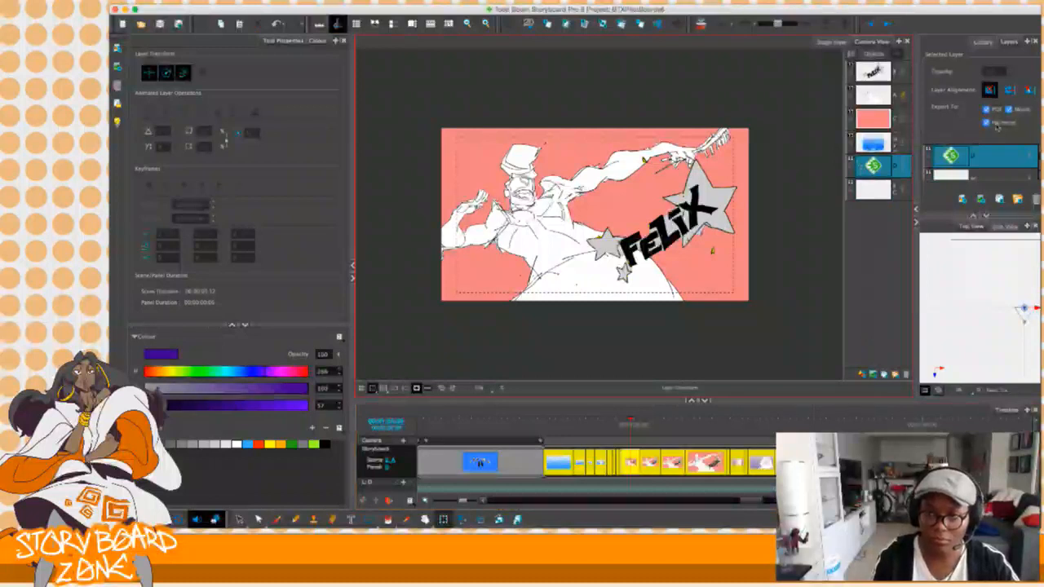
left_click(1013, 92)
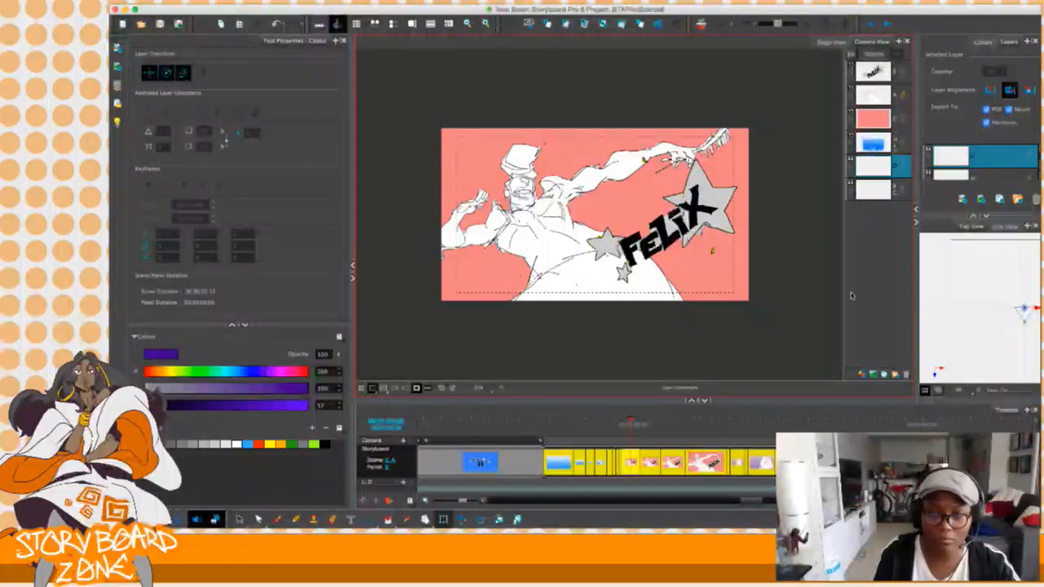
Stamp the jumpster spikes on the new Felix layer and set the layer's opacity to 40.
left_click(960, 297)
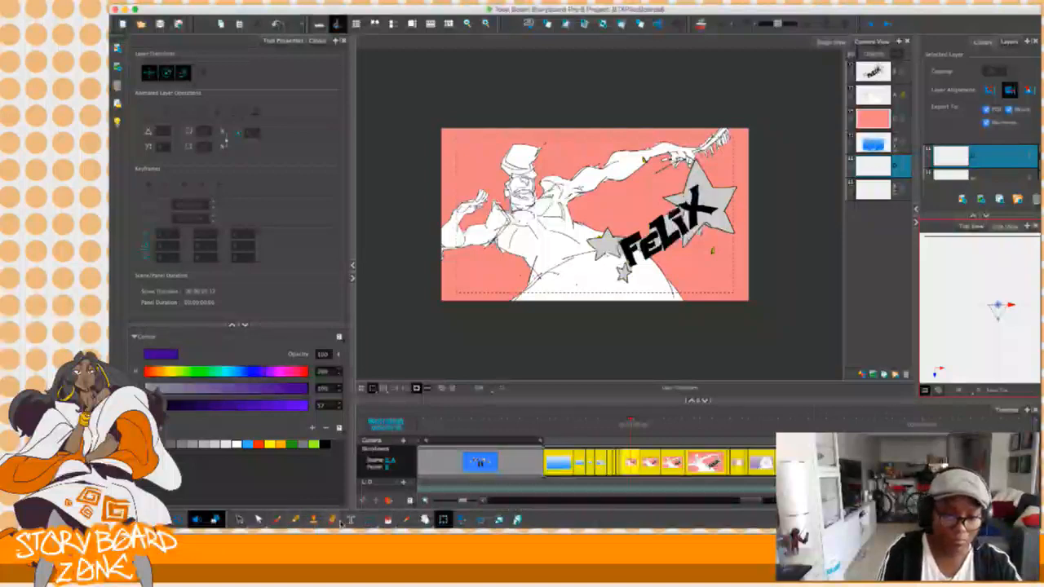
left_click(315, 521)
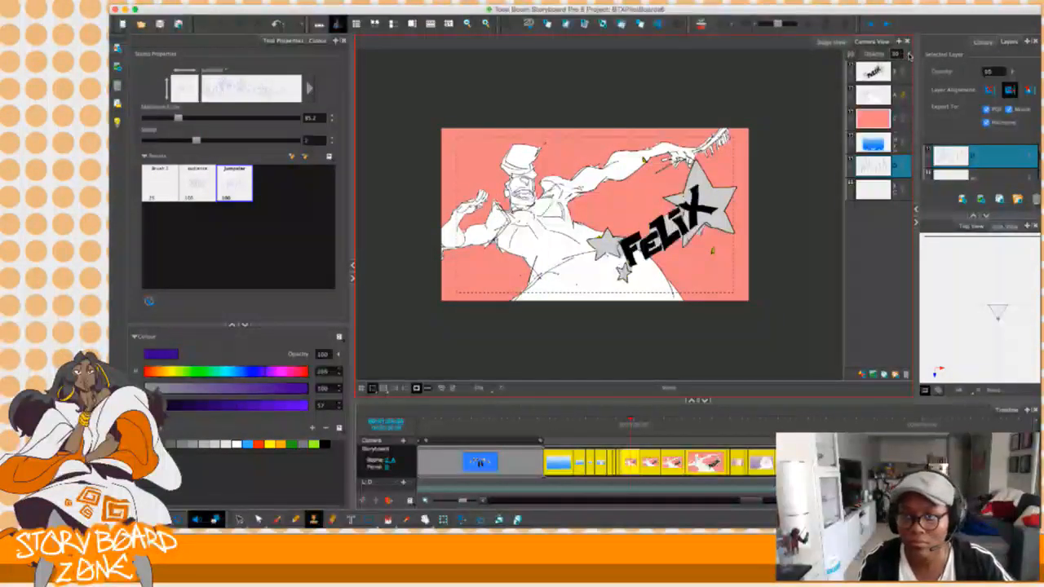
left_click(896, 53)
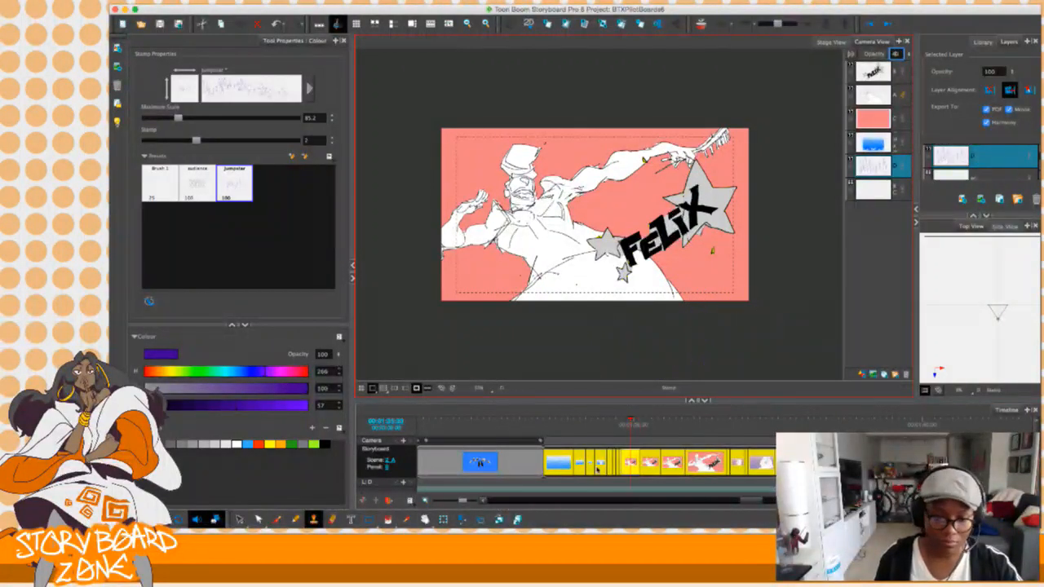
Change the red background layer to the second alignment option and make it fill the camera frame behind Felix.
left_click(446, 518)
left_click(444, 518)
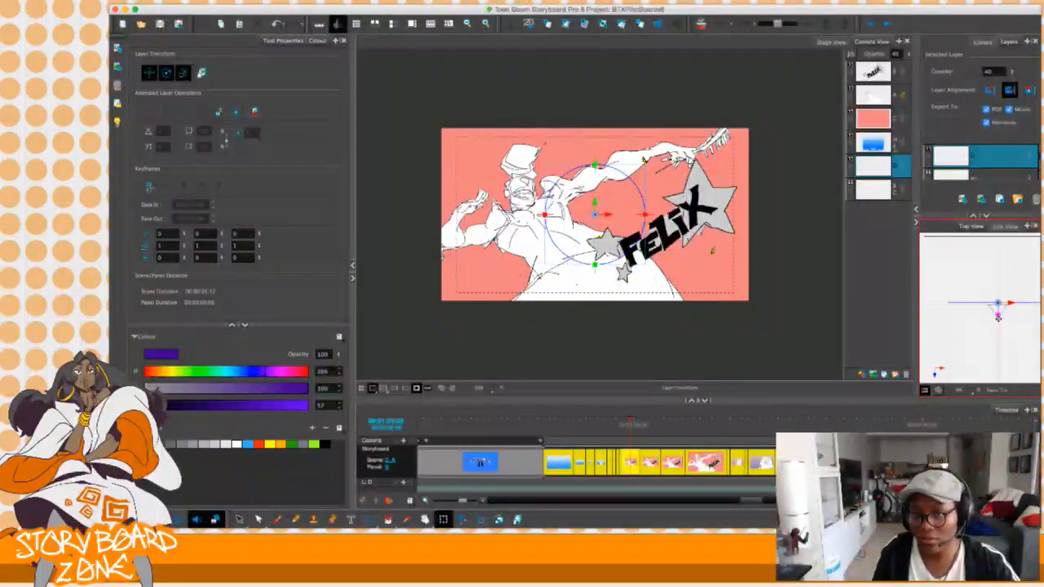
left_click(872, 118)
left_click(1011, 90)
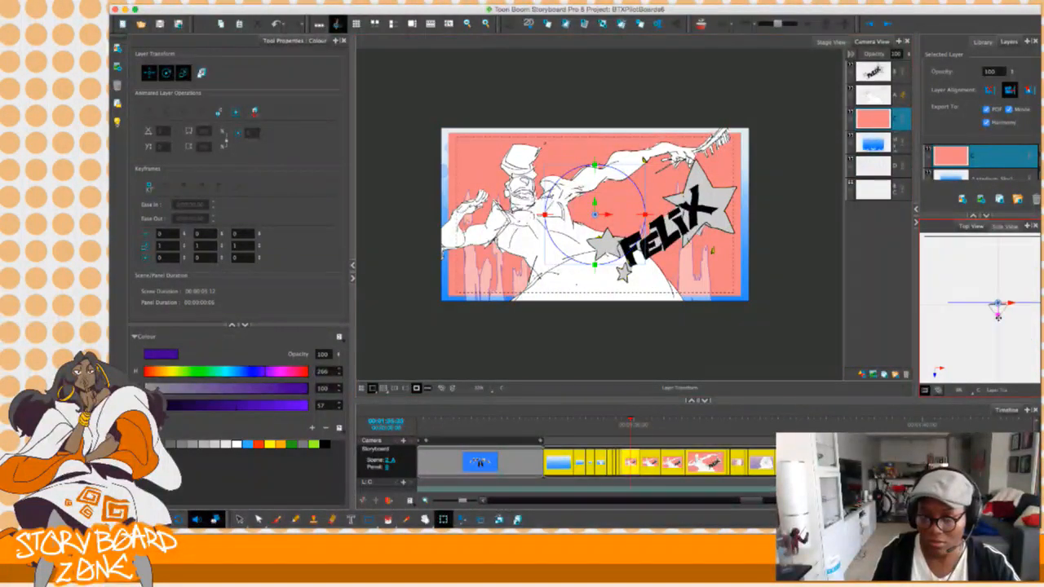
left_click(657, 269)
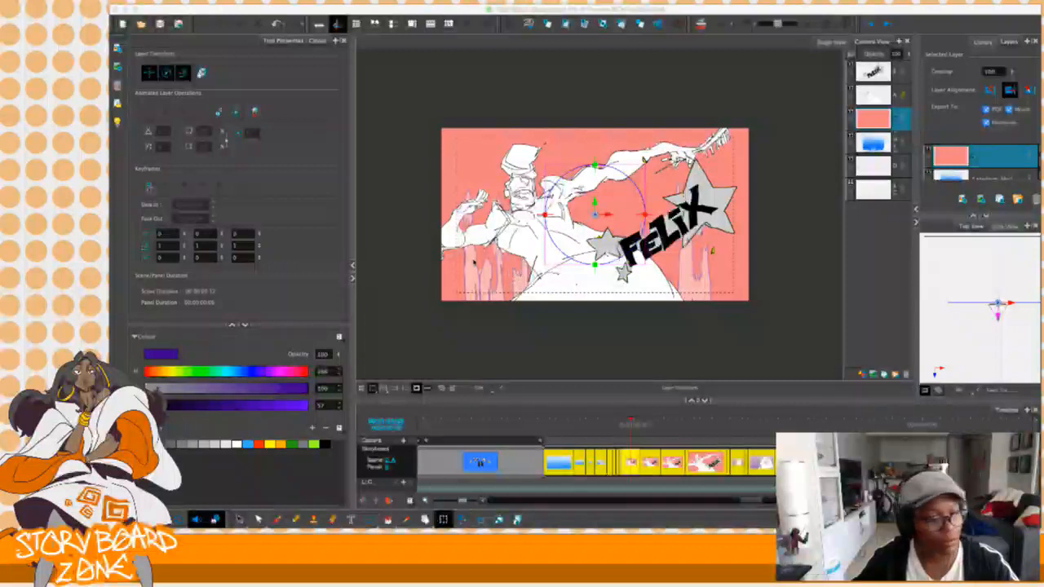
Copy the spike layer from the first Felix panel and paste it into the second Felix panel, directly below the red background layer.
left_click(653, 299)
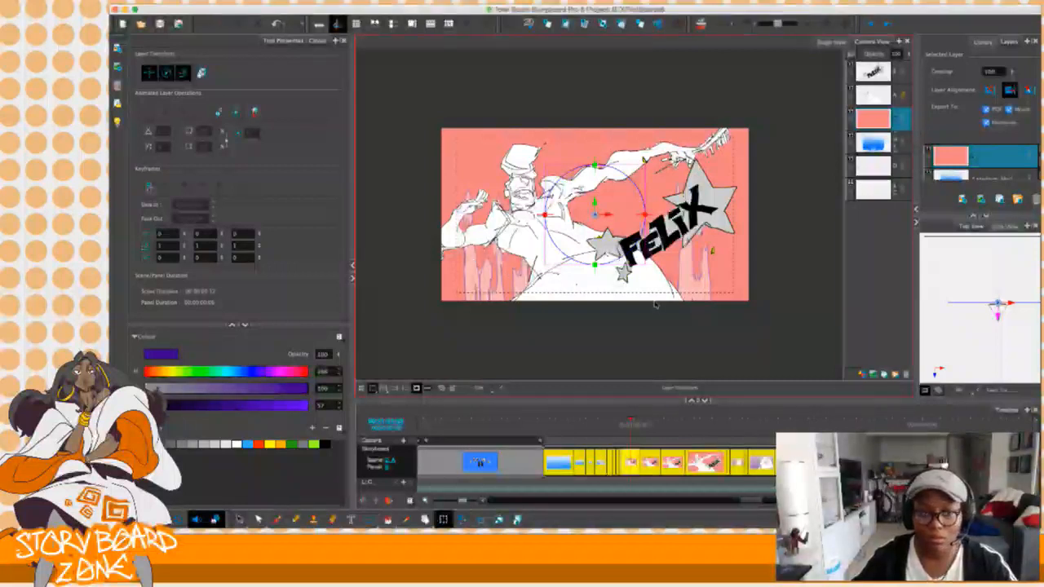
left_click_drag(632, 425, 655, 418)
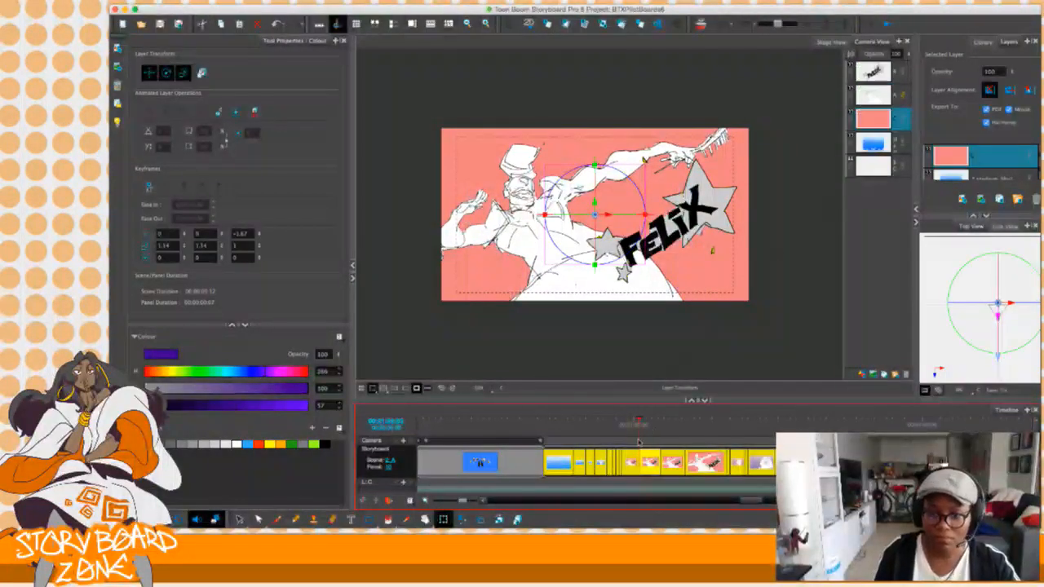
left_click(875, 166)
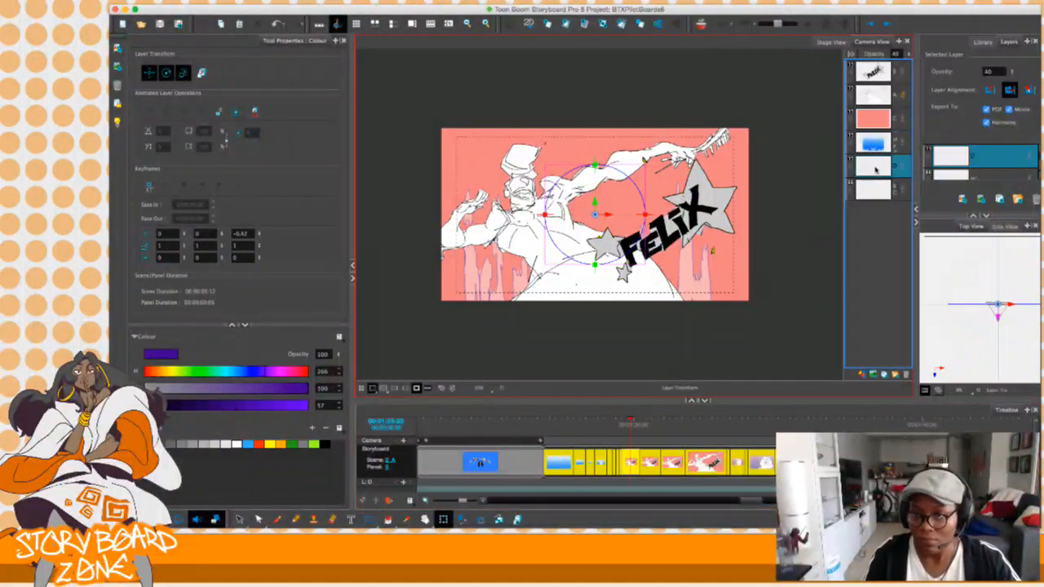
left_click(647, 428)
left_click(875, 167)
left_click(875, 145)
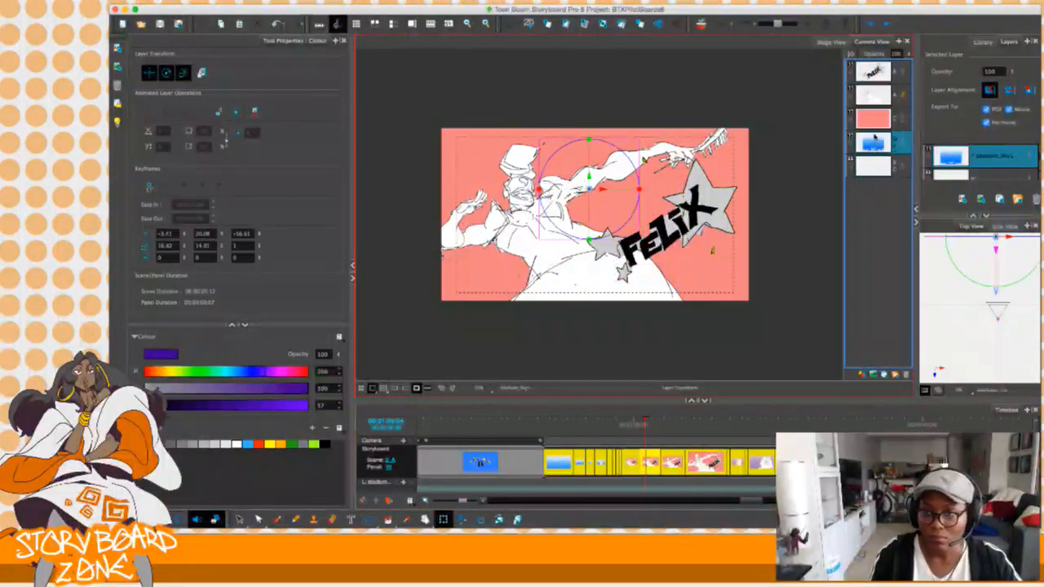
left_click(894, 207)
key("ctrl+v")
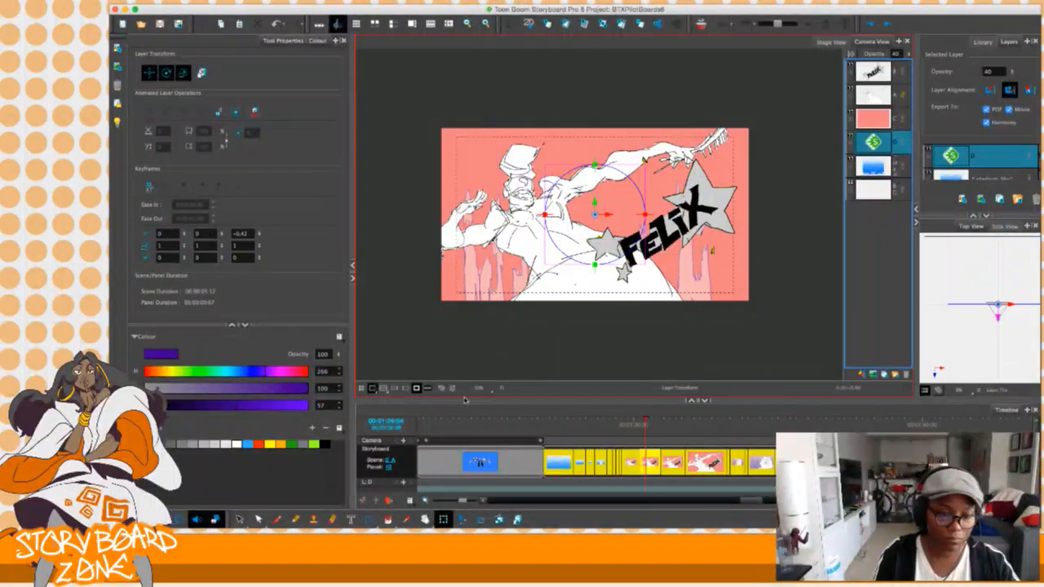
Replace the pasted spikes in the second Felix panel with the jumpster preset's small flame-like shapes from stamp 2.
key("alt+b")
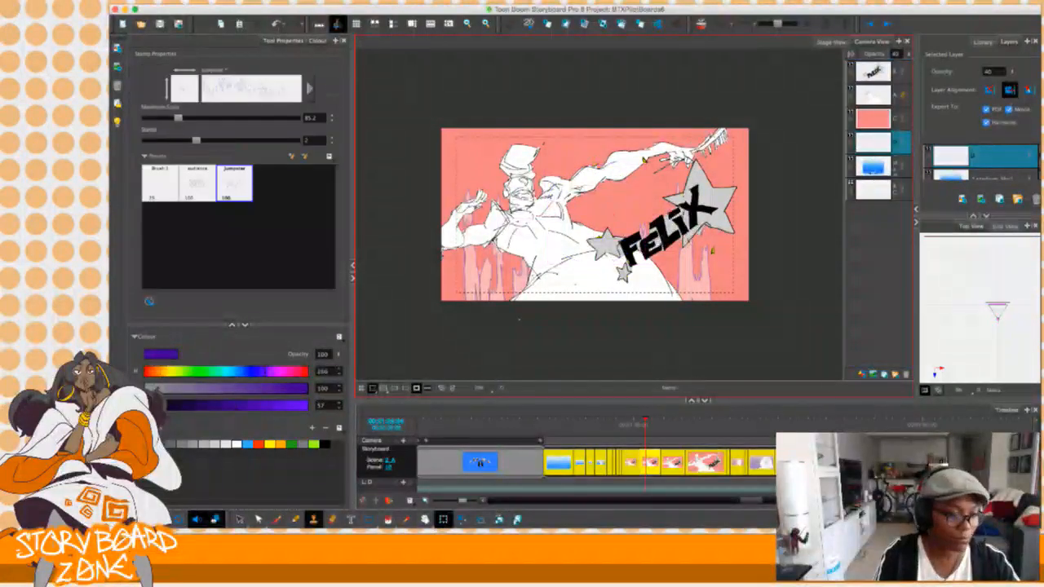
left_click_drag(433, 272, 423, 147)
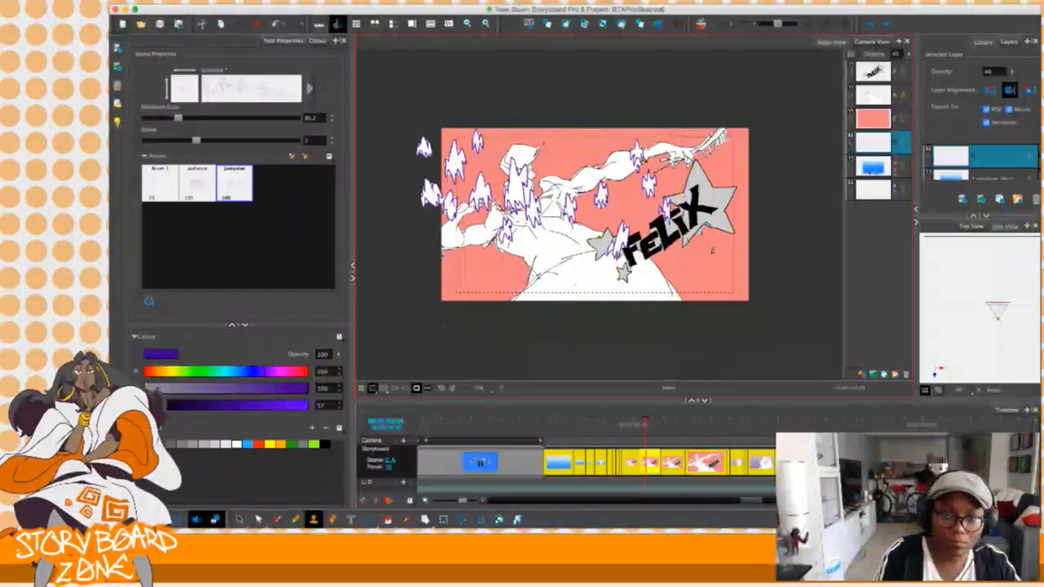
key("super+z")
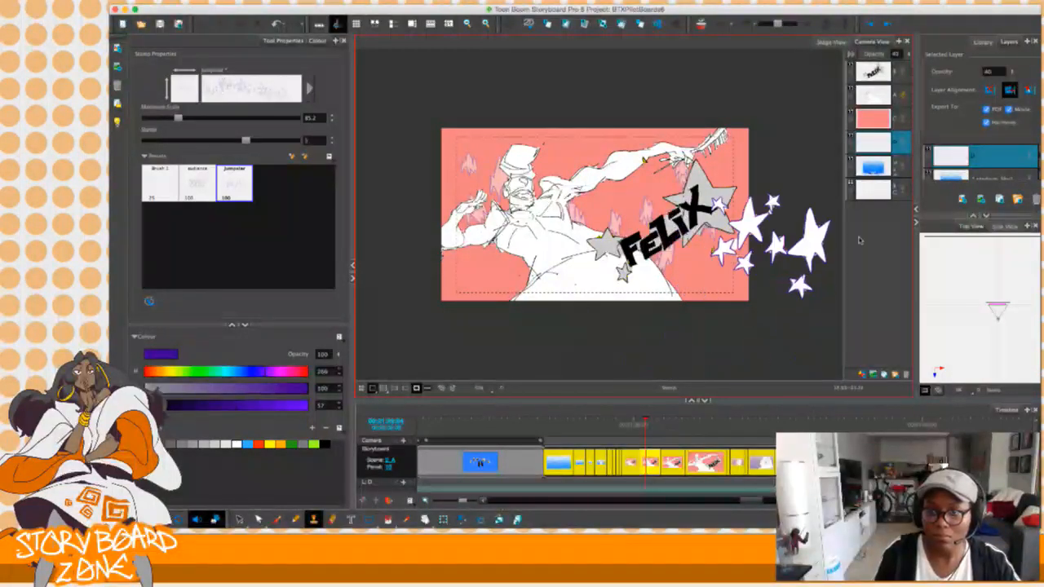
Paste the jumpster layer into the third Felix panel and clear the spikes from it.
left_click(671, 425)
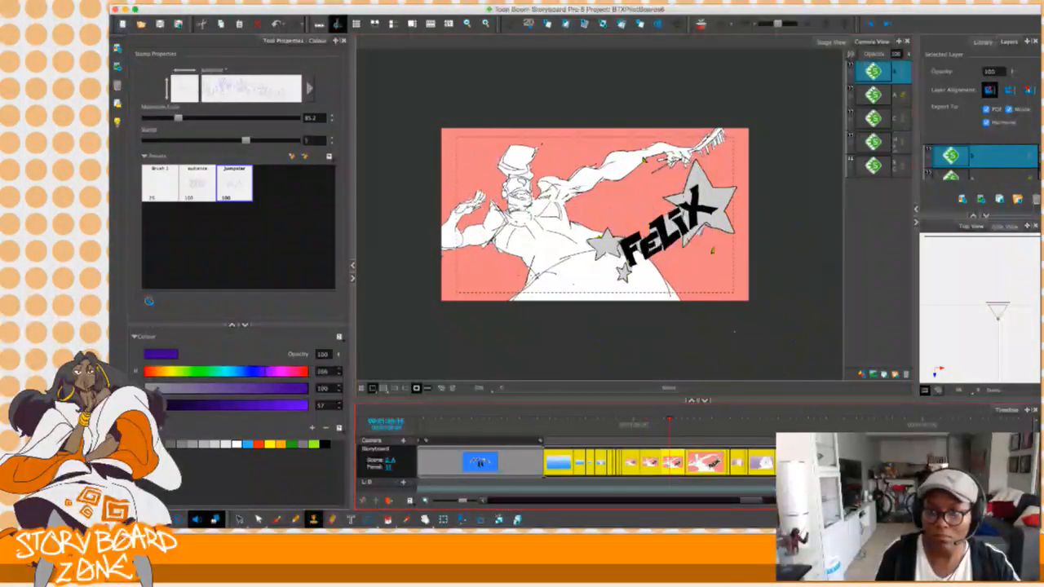
left_click(879, 143)
left_click(893, 207)
key("ctrl+v")
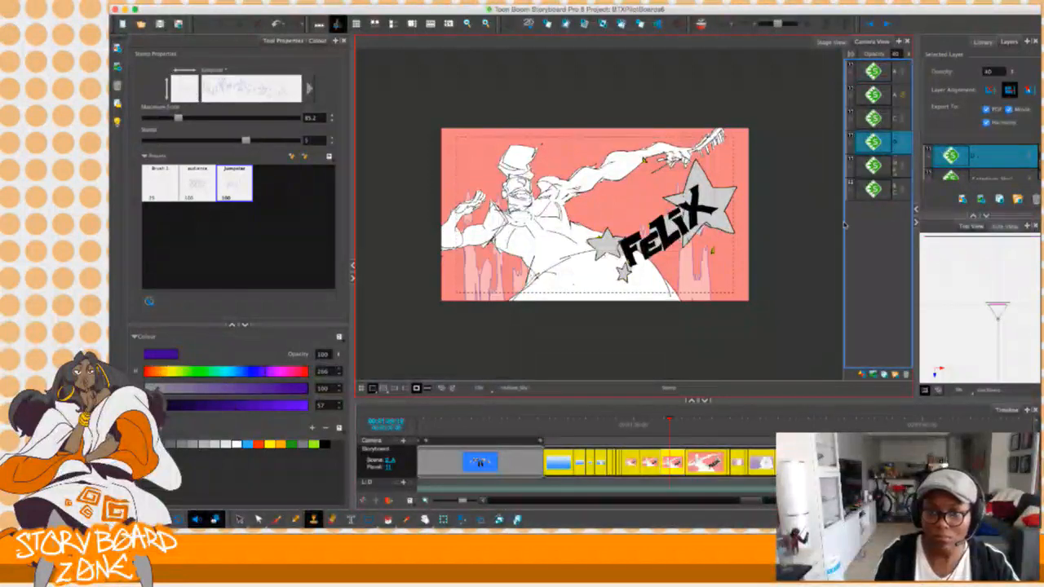
left_click_drag(728, 173, 738, 174)
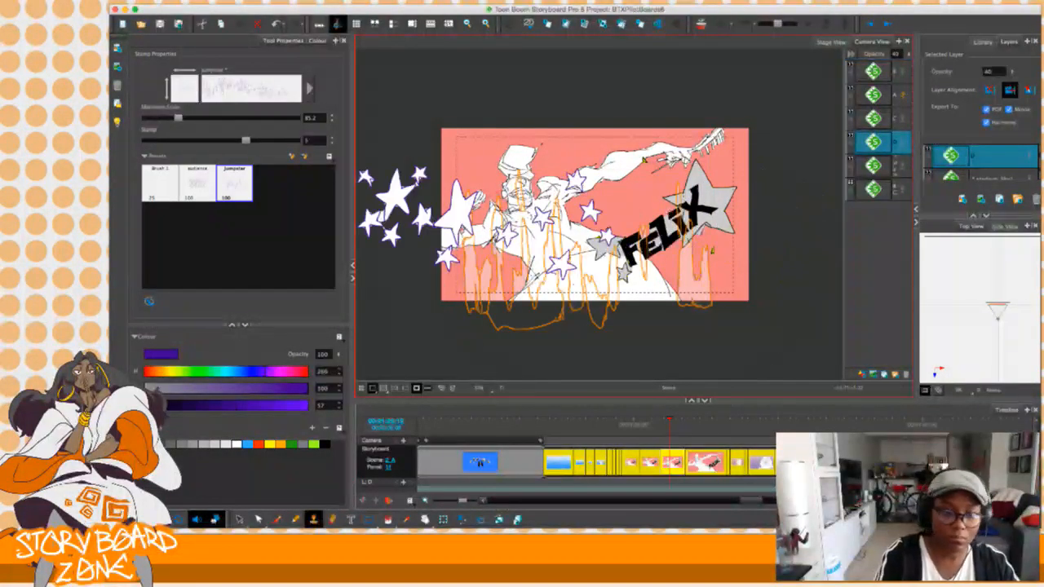
key("Delete")
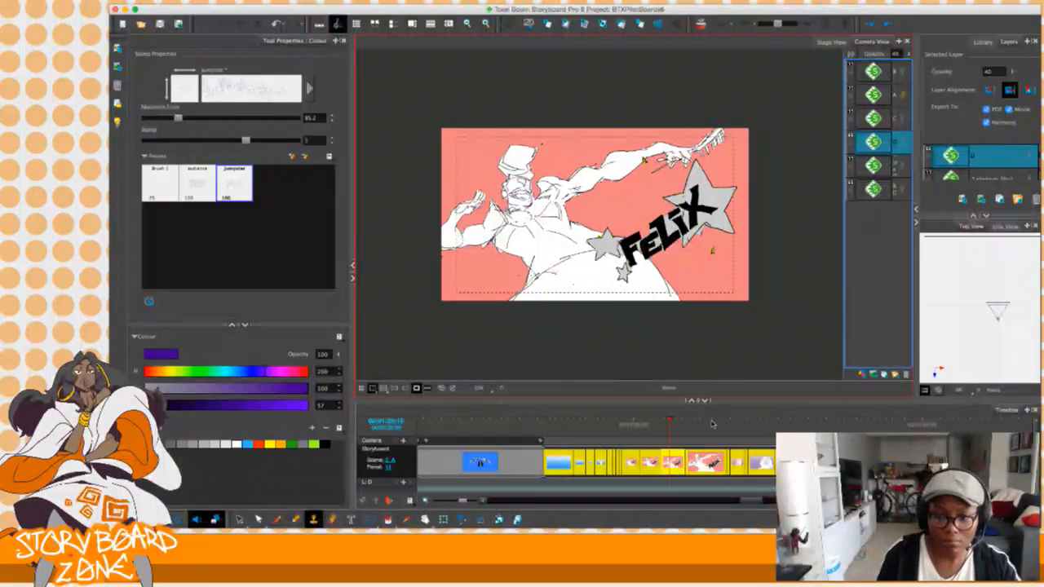
Stamp jumpster stars on the third Felix panel's effect layer and add a matching star layer above the red background in the fourth panel.
key("f")
left_click(878, 120)
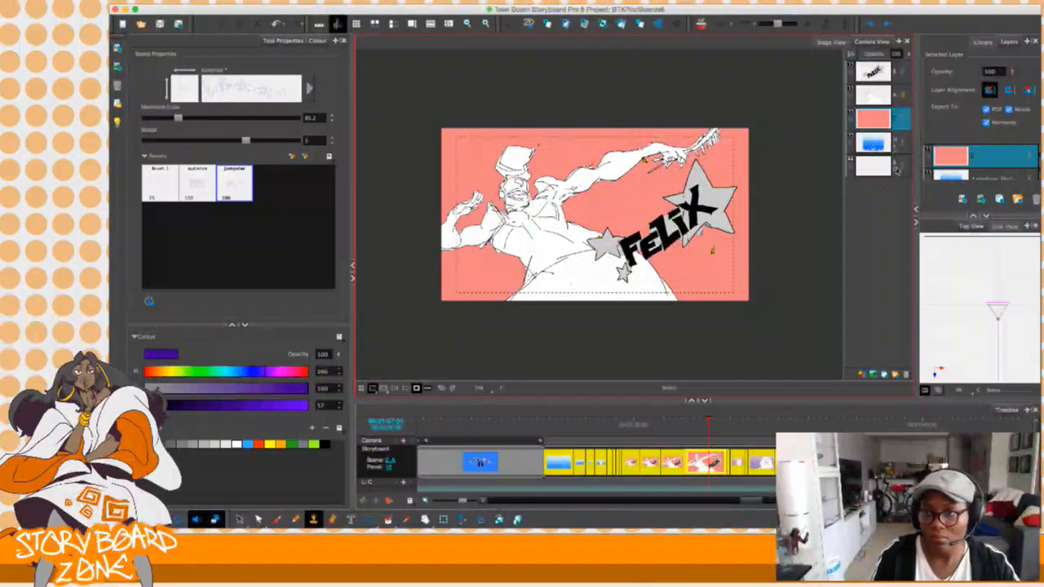
key("super+v")
left_click(650, 438)
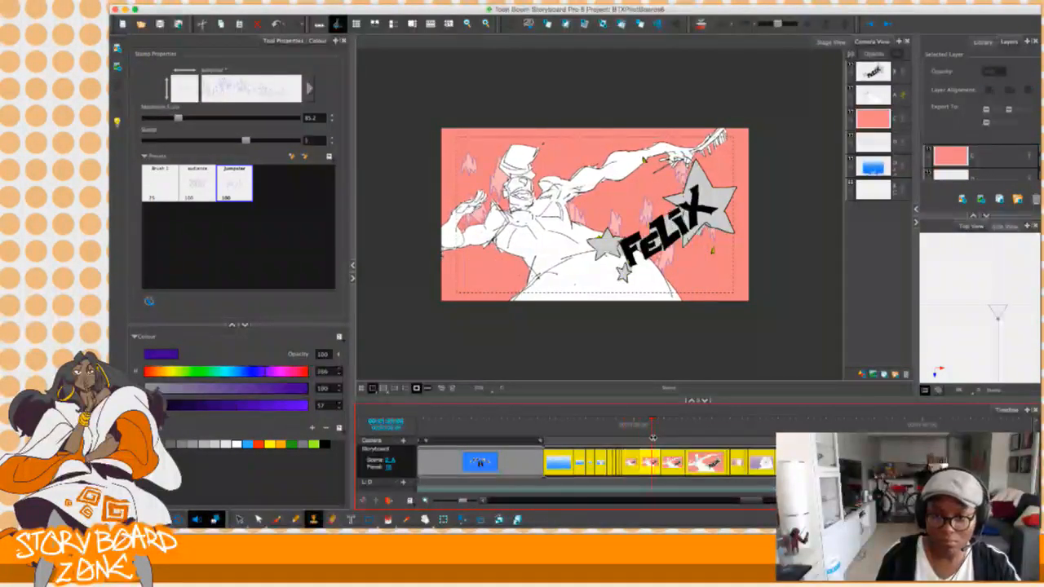
left_click_drag(652, 438, 666, 432)
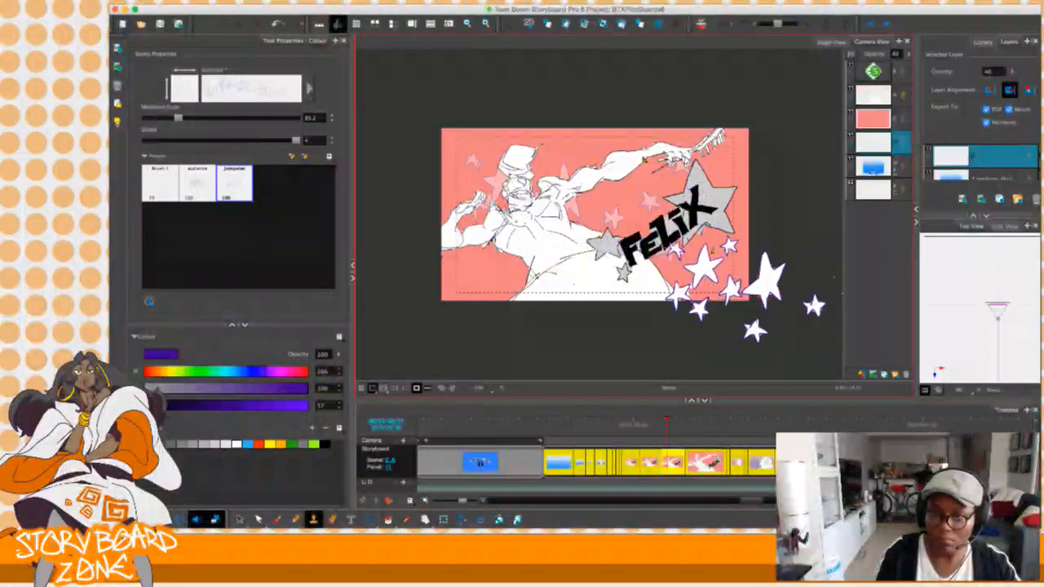
key("Right")
key("Left")
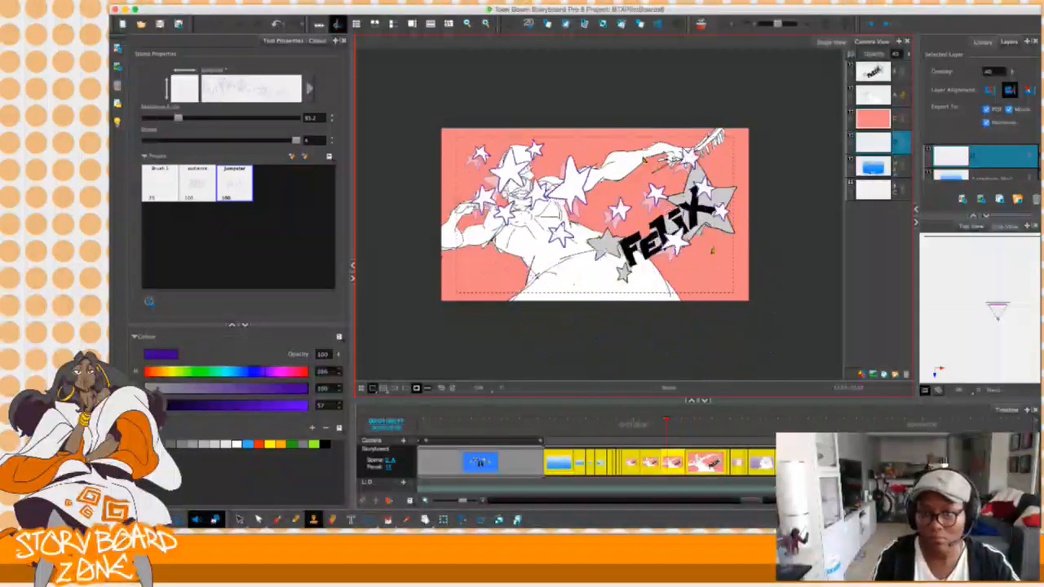
key("Right")
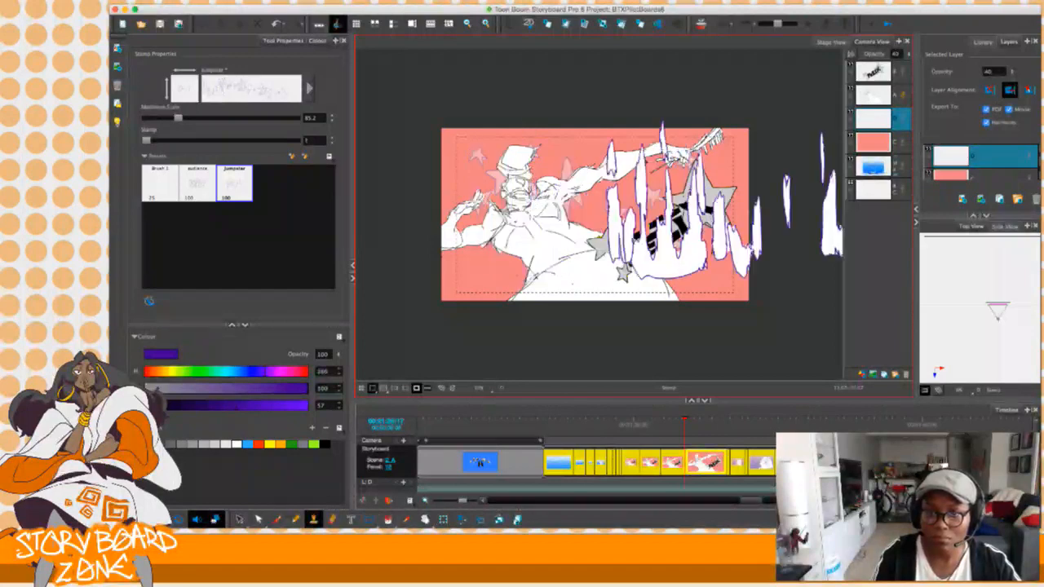
Compare the stars across the Felix panels and shift the fourth panel's star layer slightly left with Layer Transform.
left_click(680, 433)
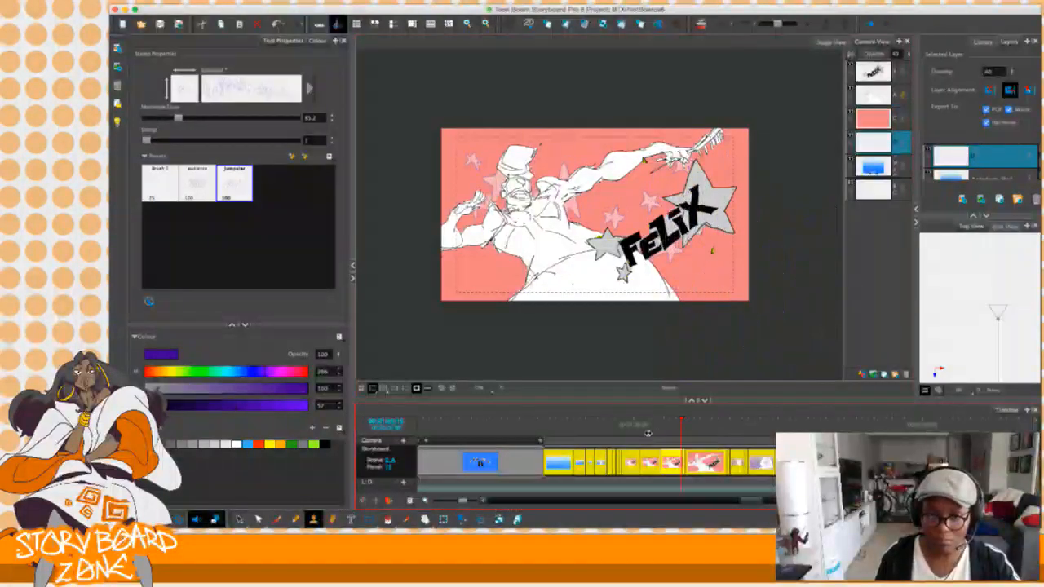
left_click(626, 434)
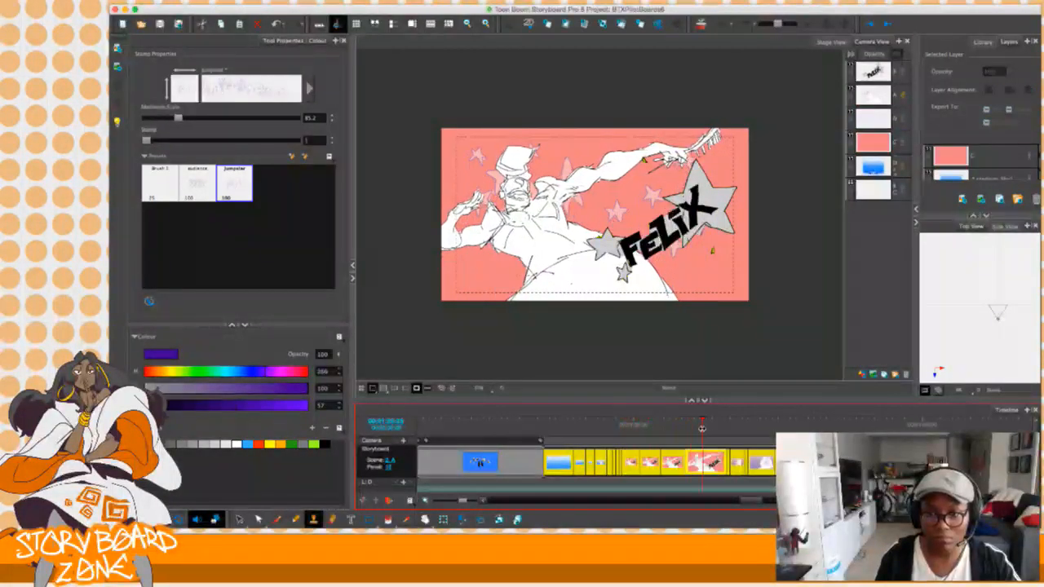
left_click(699, 426)
key("shift+t")
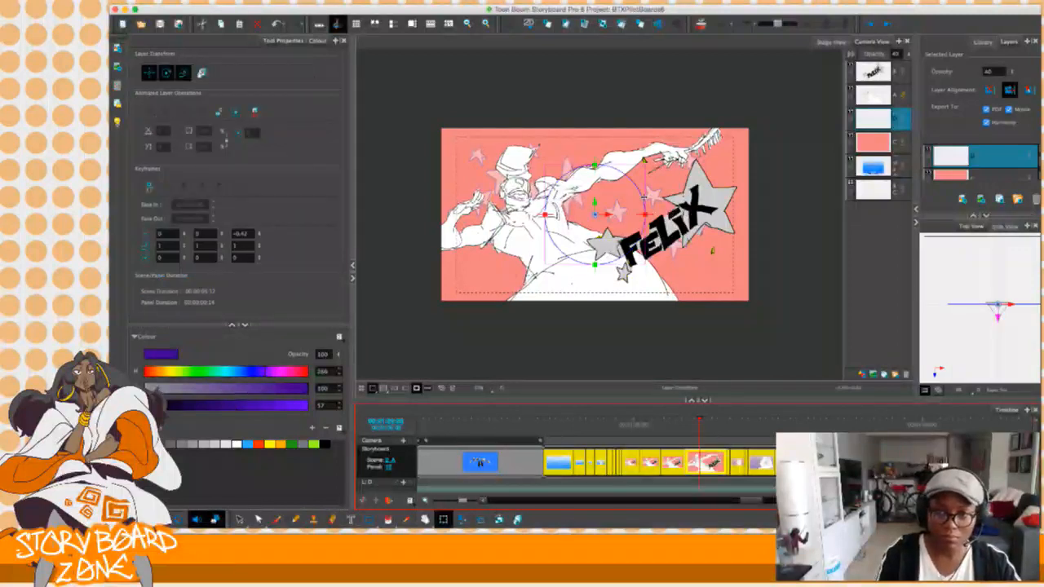
left_click(607, 217)
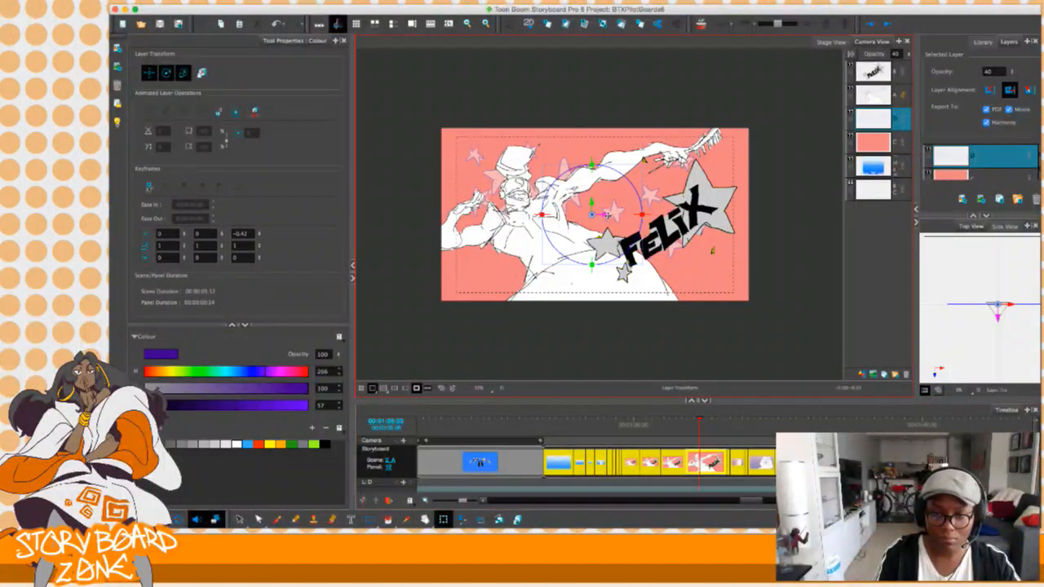
Review the panels following Felix, including the Aurora and Calium title panels and the remaining character introductions.
mouse_move(685, 429)
left_mouse_down()
mouse_move(563, 425)
mouse_move(722, 436)
mouse_move(867, 428)
mouse_move(544, 427)
mouse_move(921, 421)
left_mouse_up()
scroll(752, 440, "right", 5)
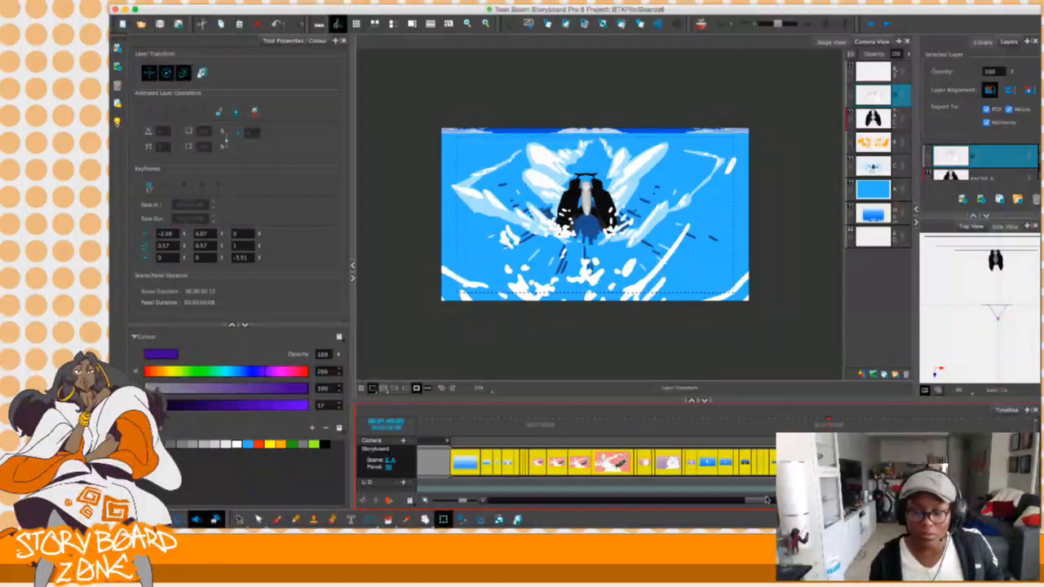
left_click_drag(683, 425, 836, 419)
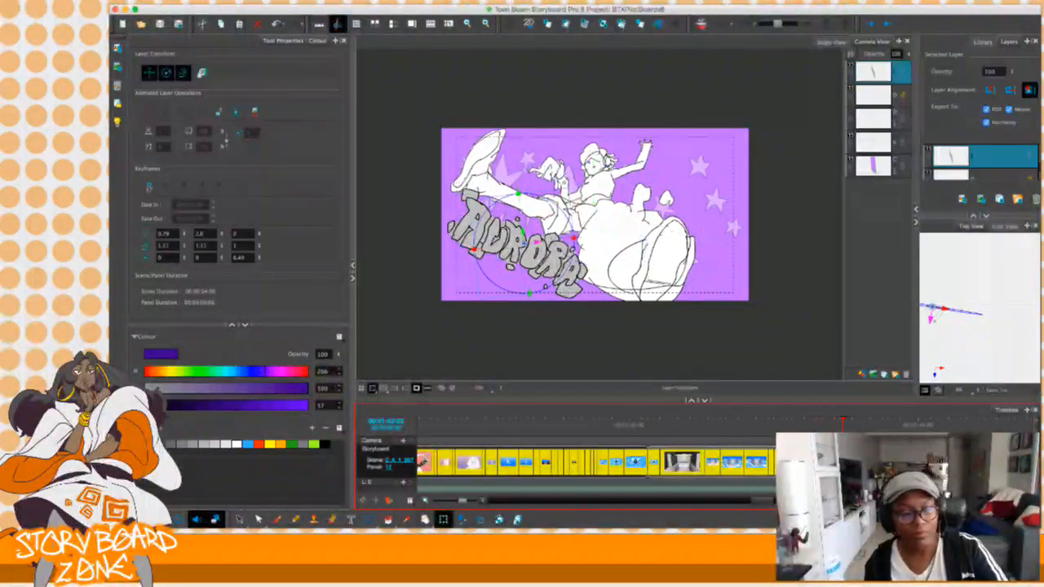
left_click_drag(814, 427, 866, 421)
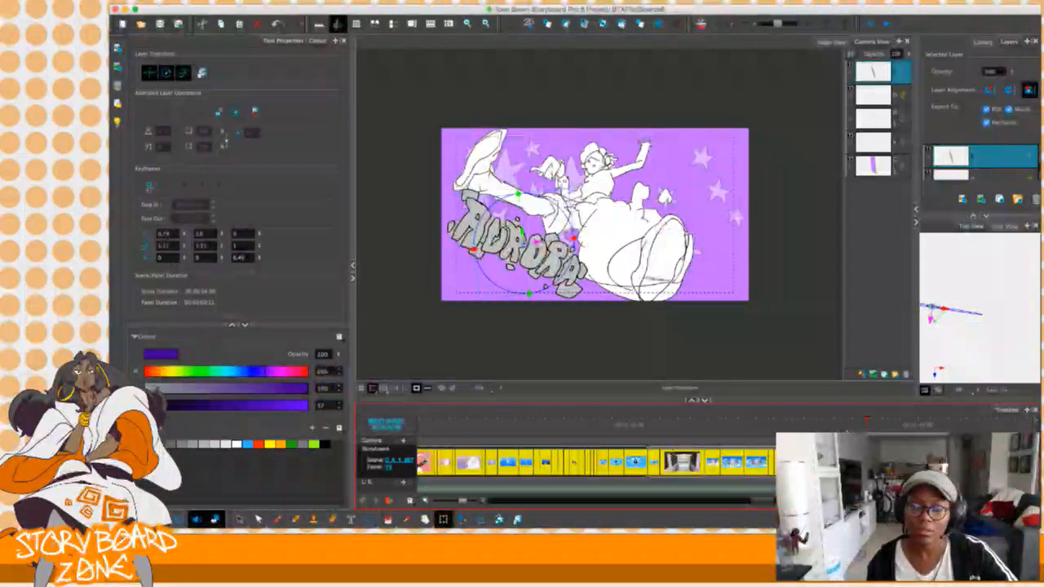
left_click(767, 500)
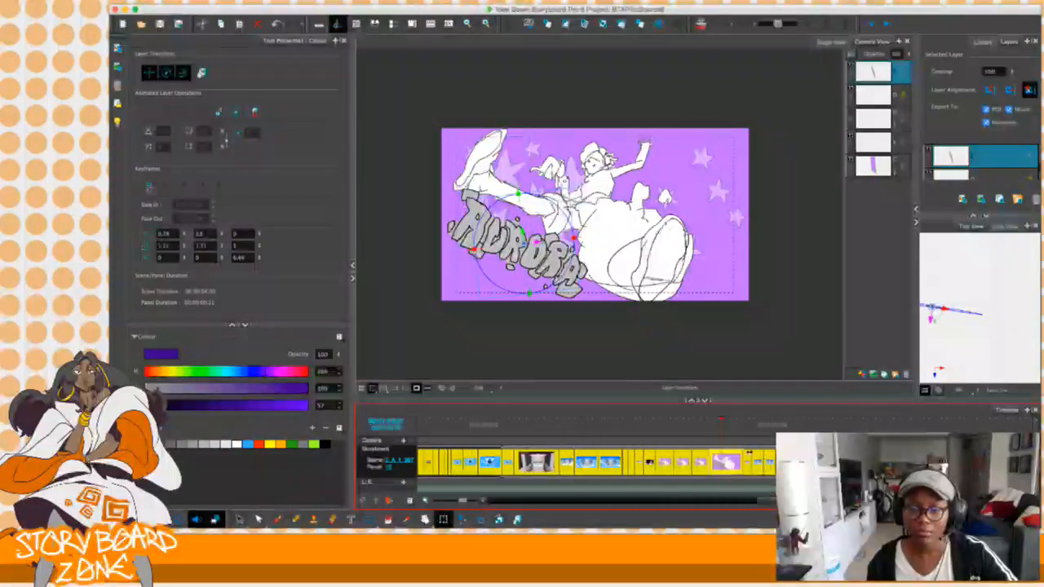
left_click_drag(746, 428, 707, 430)
left_click(762, 501)
left_click(506, 429)
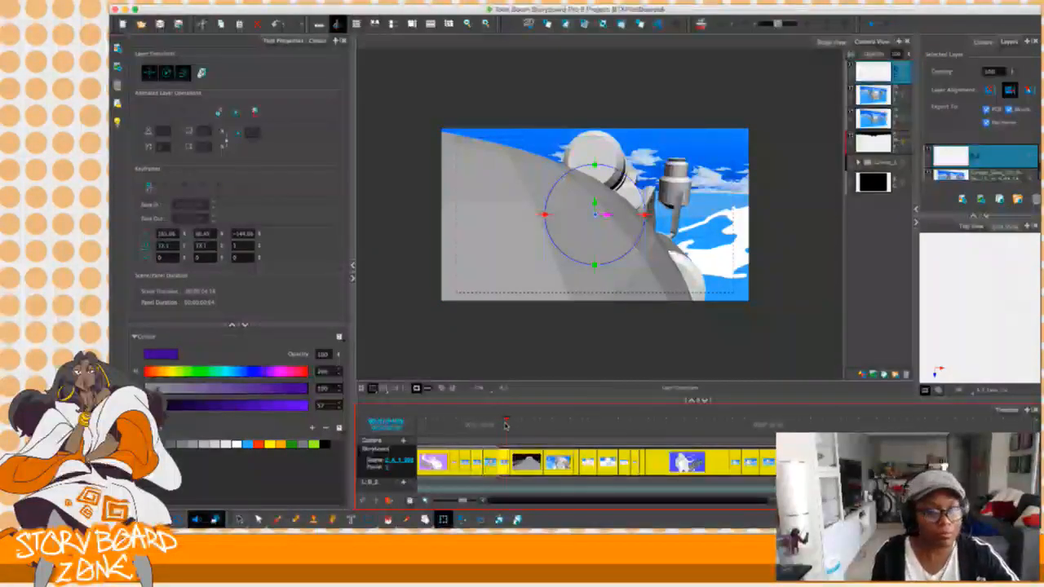
mouse_move(505, 425)
left_mouse_down()
mouse_move(587, 445)
mouse_move(706, 432)
left_mouse_up()
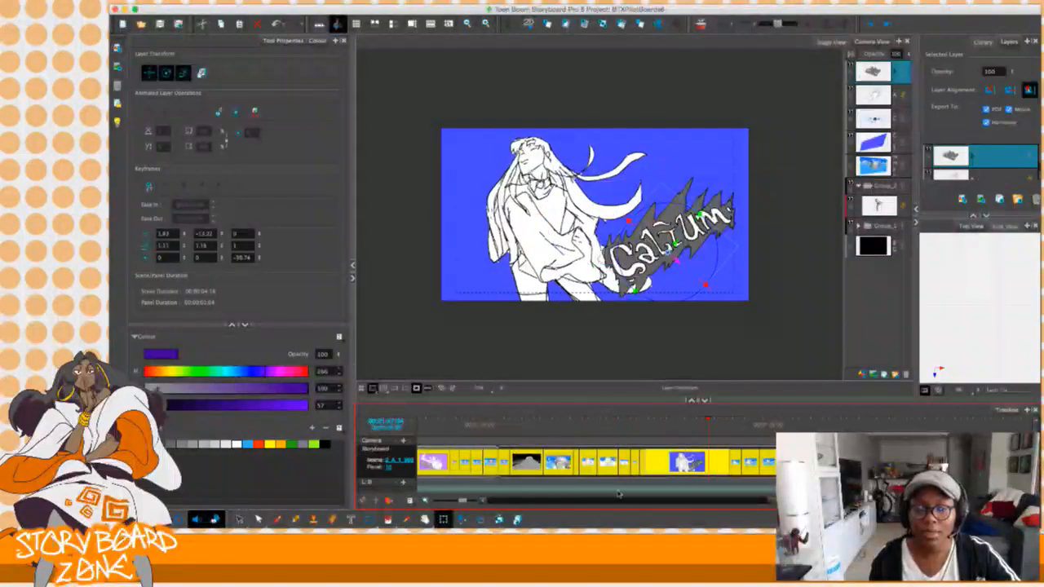
scroll(595, 462, "right", 5)
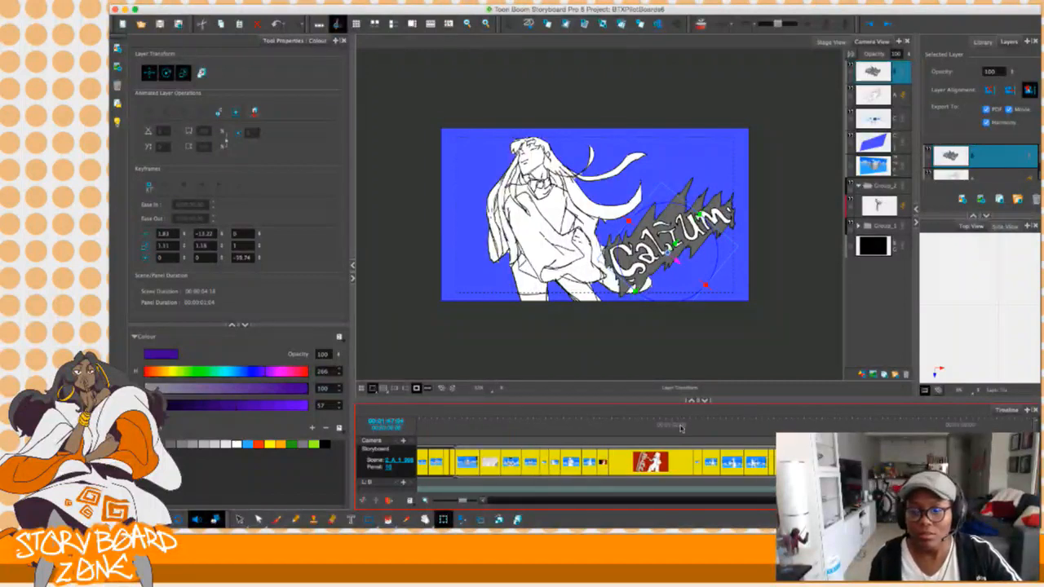
left_click_drag(655, 431, 933, 440)
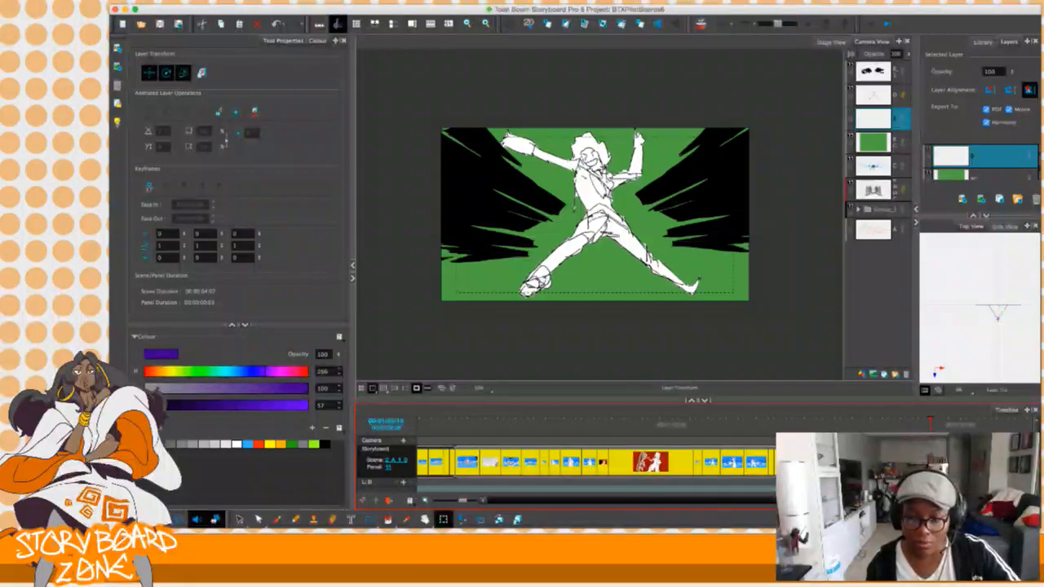
left_click_drag(666, 429, 970, 420)
scroll(793, 426, "up", 3)
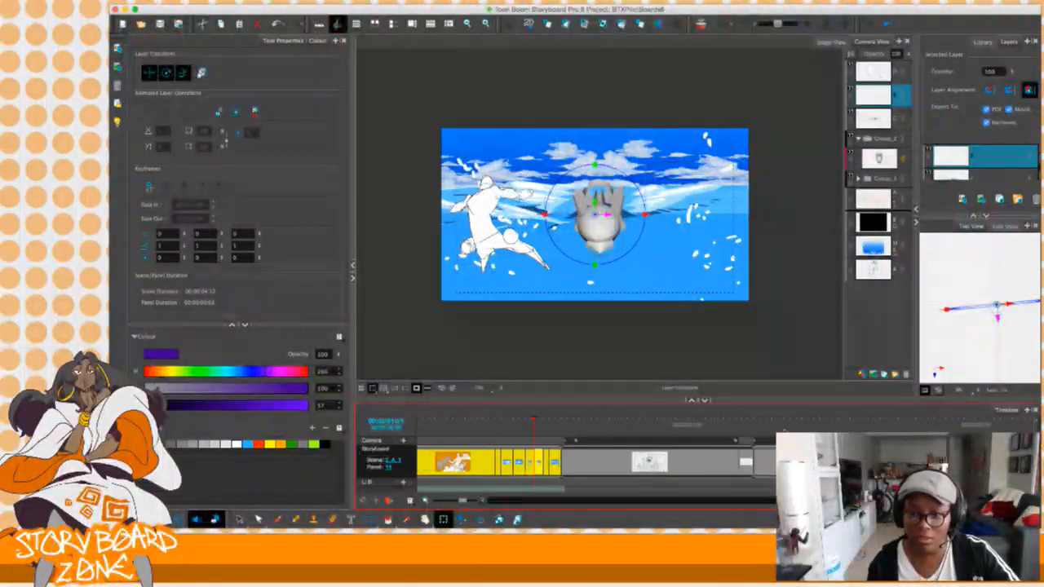
Look through the storyboard's later scenes after the character title sequence.
mouse_move(842, 424)
left_mouse_down()
mouse_move(877, 430)
mouse_move(852, 423)
left_mouse_up()
scroll(725, 459, "right", 5)
left_click_drag(686, 427, 766, 423)
scroll(570, 459, "right", 3)
scroll(595, 458, "right", 10)
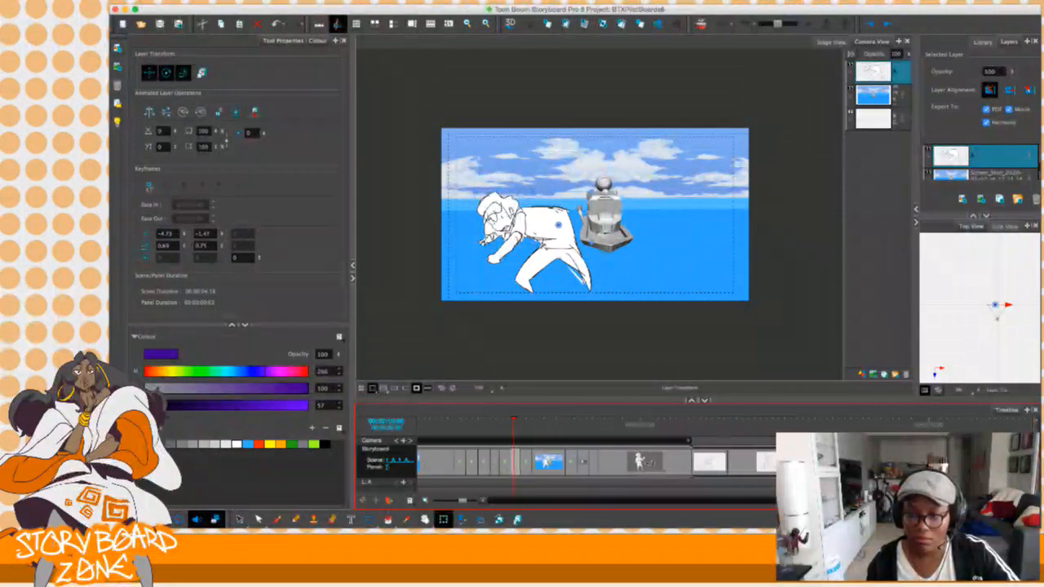
scroll(595, 461, "right", 5)
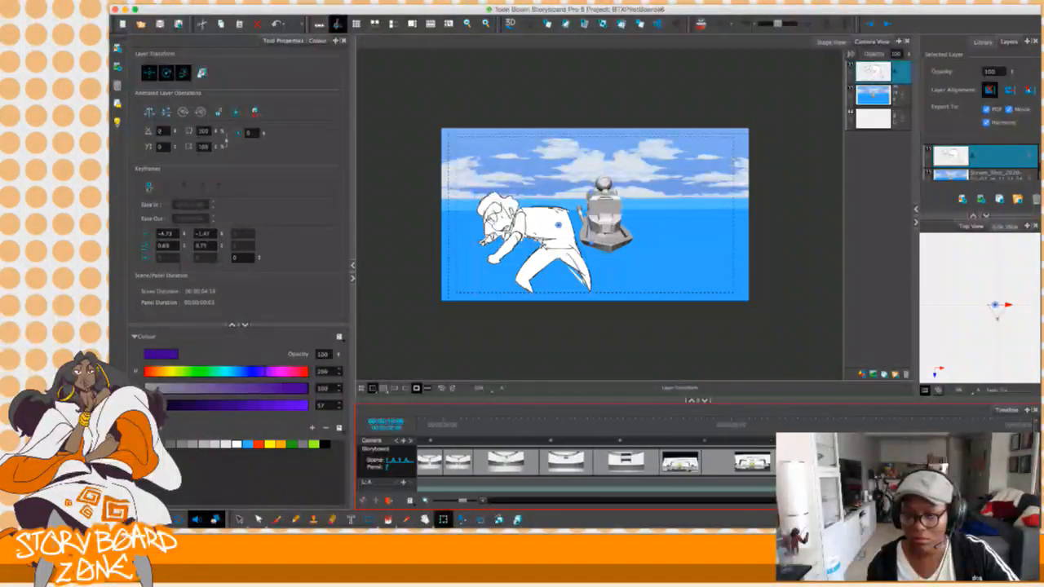
scroll(595, 458, "right", 8)
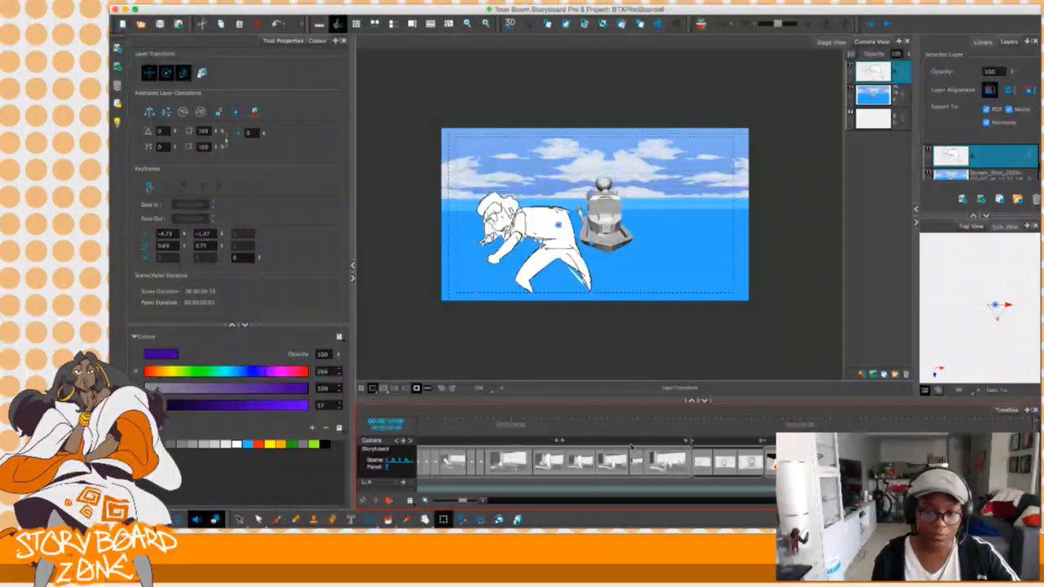
scroll(639, 426, "right", 5)
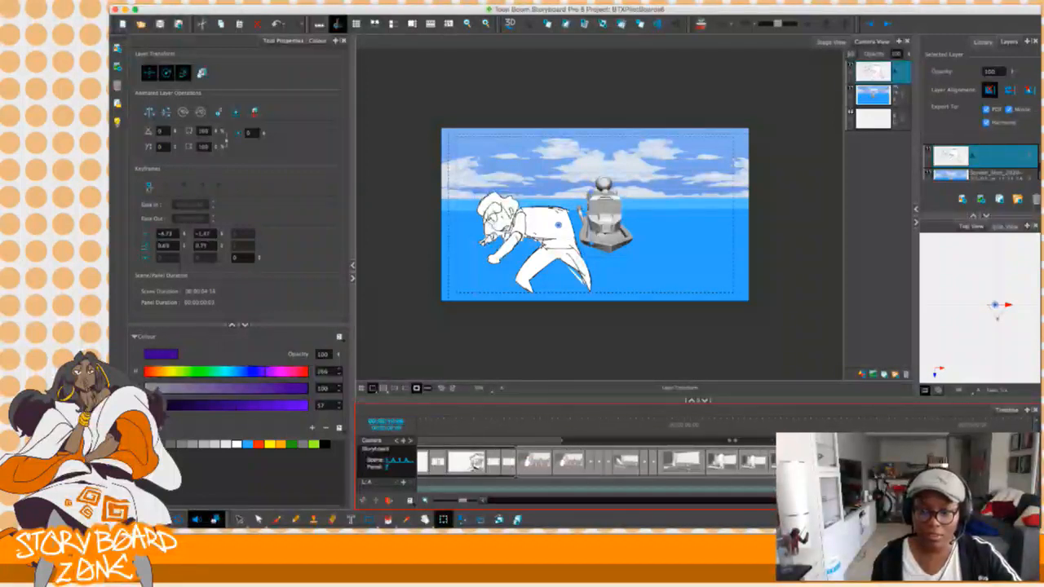
left_click(607, 431)
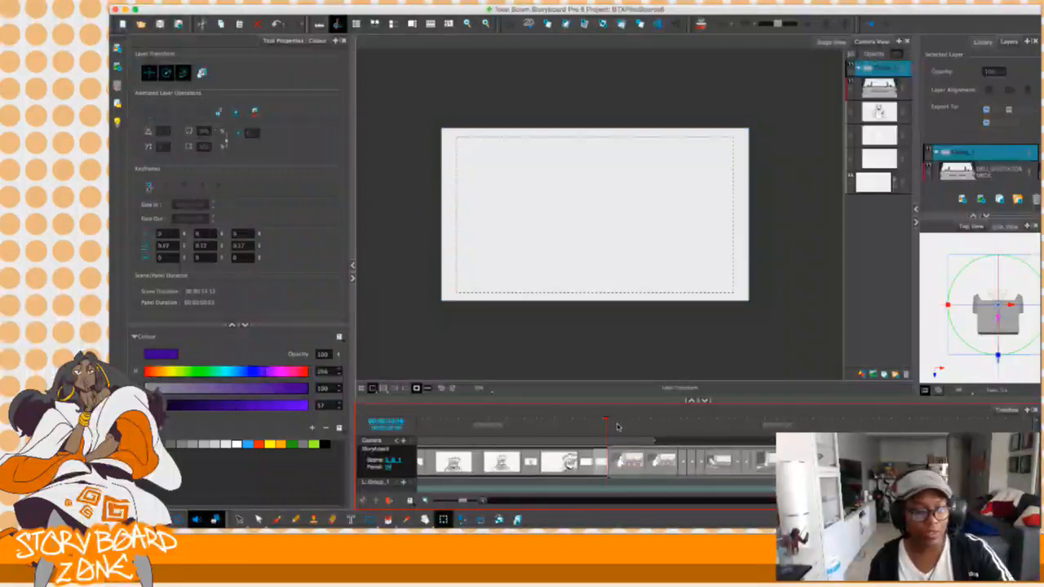
Play the storyboard on from the title sequence and look through its remaining scenes up to the blank panel.
key("Return")
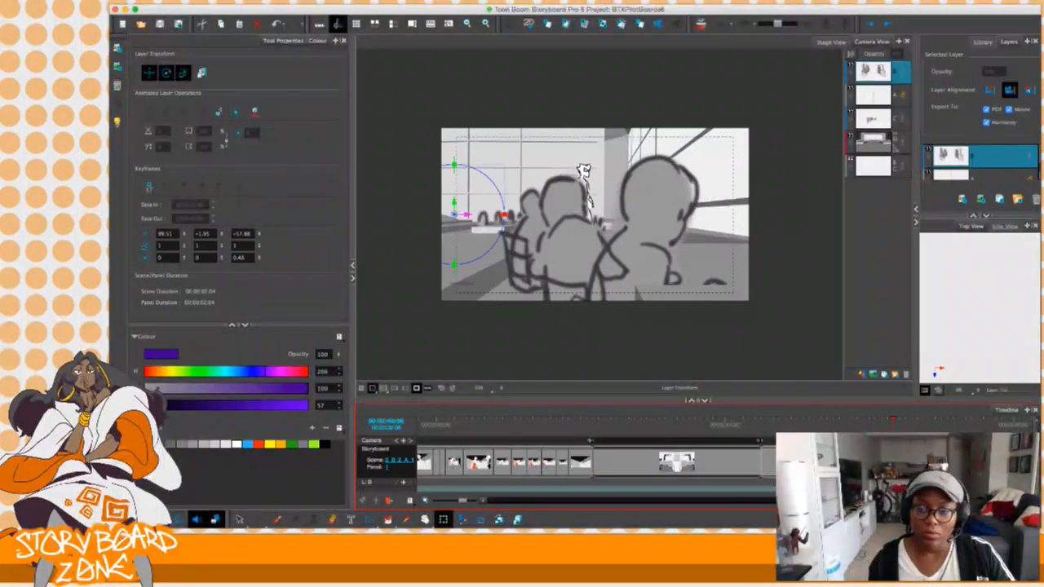
scroll(595, 461, "up", 5)
scroll(595, 461, "down", 6)
scroll(595, 461, "down", 4)
scroll(730, 487, "up", 5)
scroll(730, 487, "down", 5)
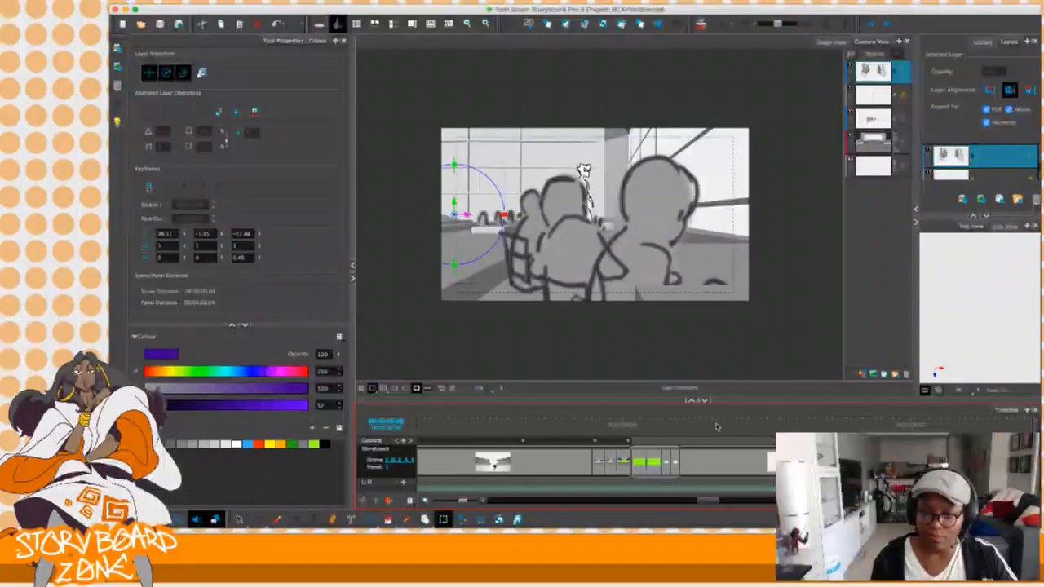
left_click(707, 432)
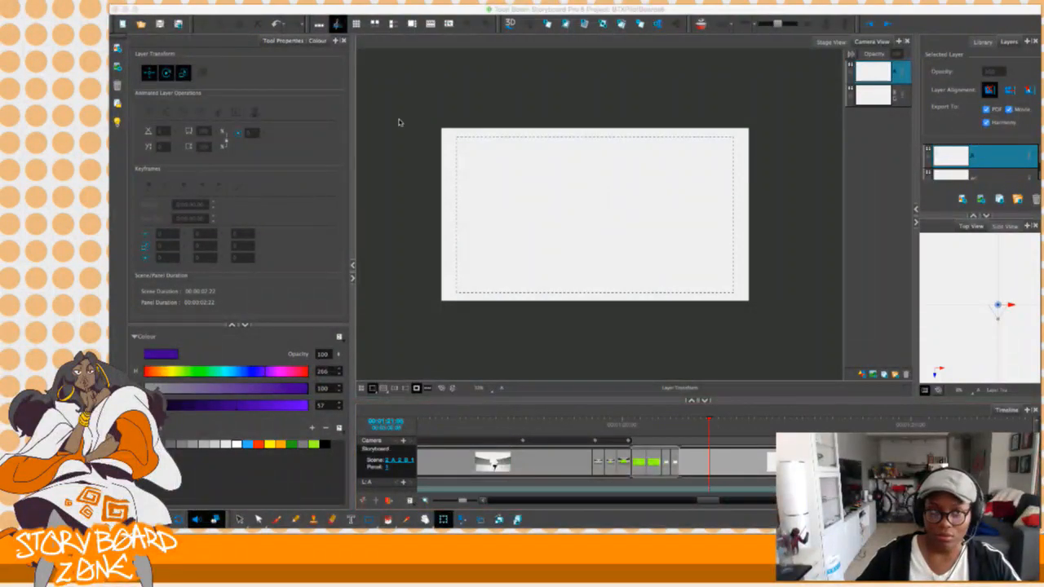
left_click(226, 9)
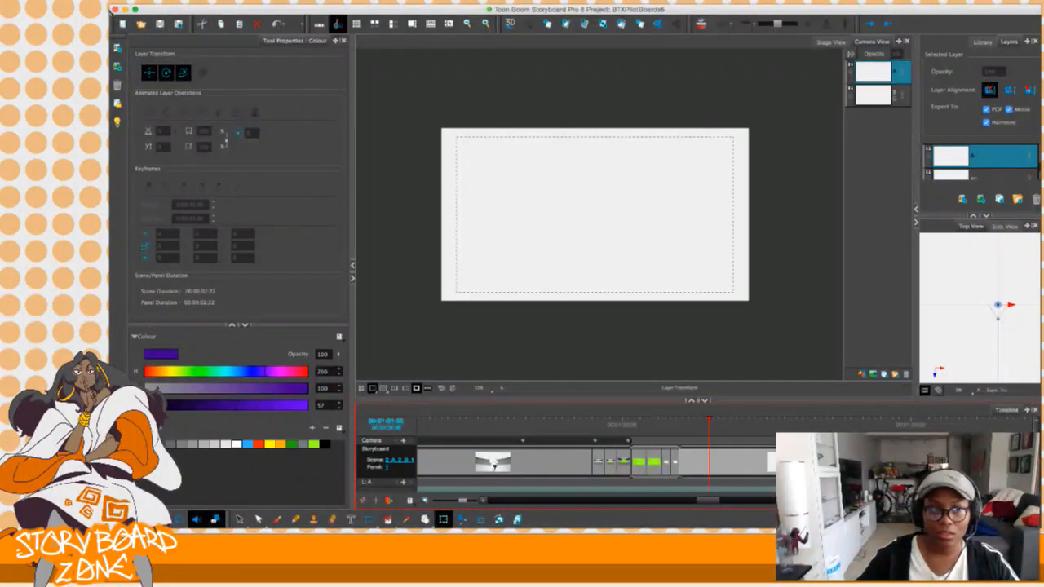
left_click(128, 9)
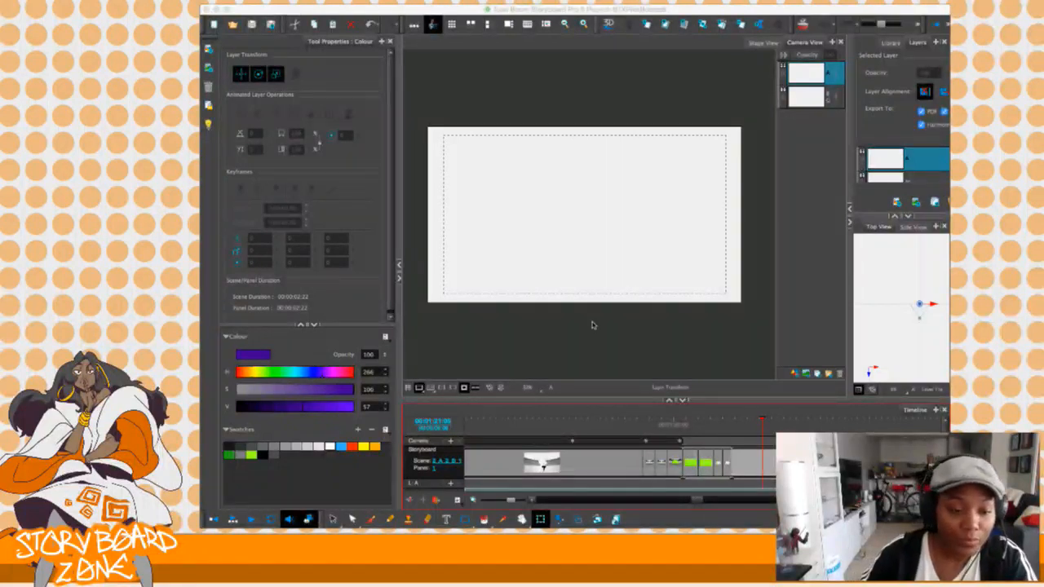
left_click(734, 423)
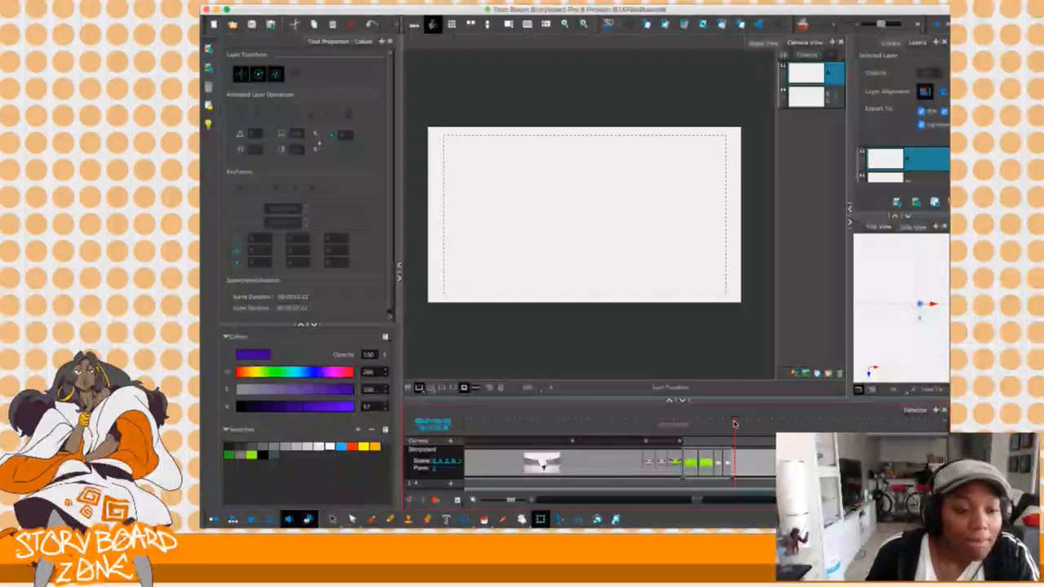
left_click_drag(677, 424, 744, 432)
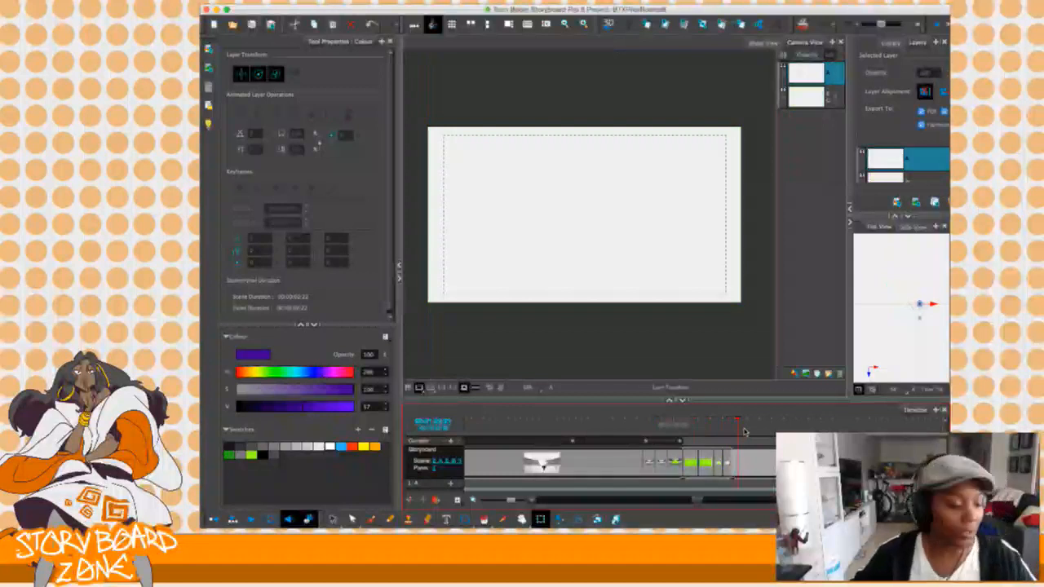
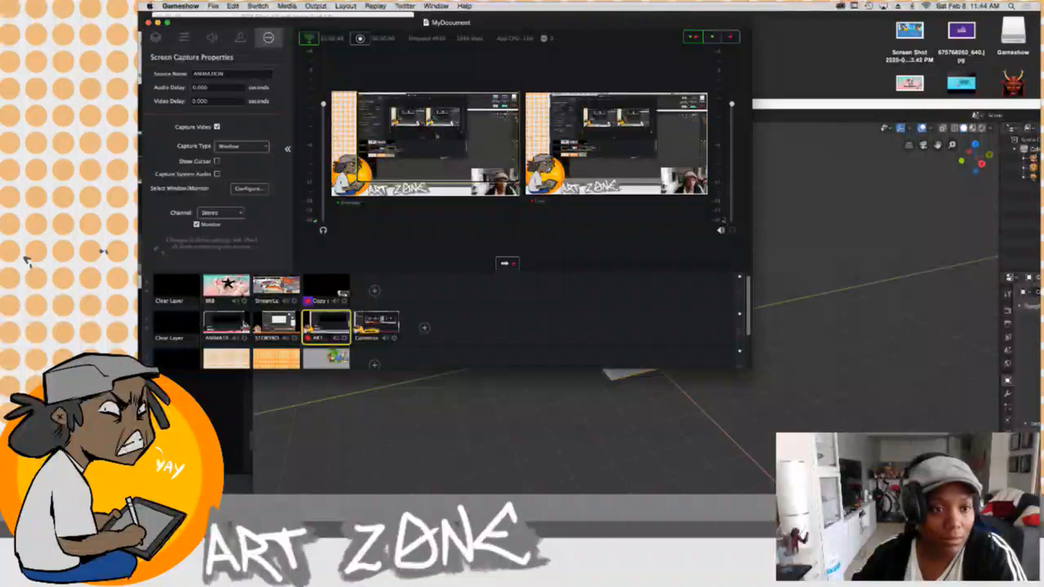
In Gameshow, set the screen capture source to the Blender application and its Blender window.
left_click(568, 145)
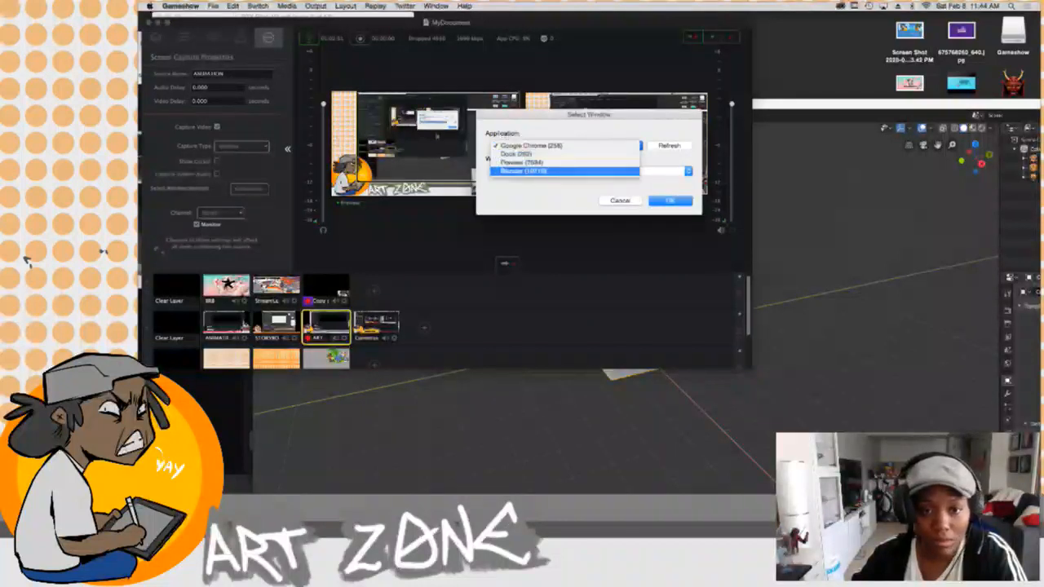
left_click(530, 169)
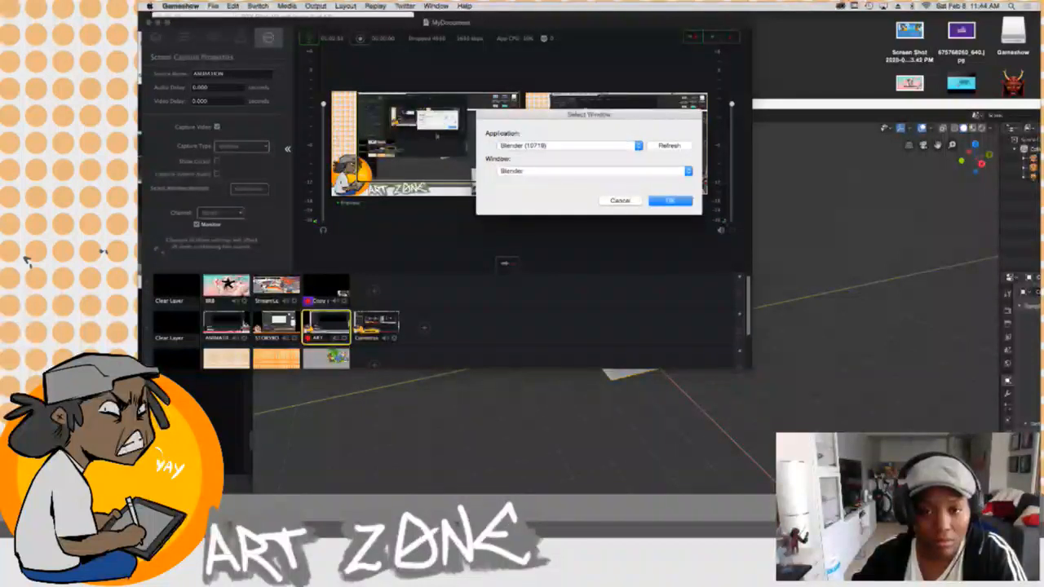
left_click(670, 200)
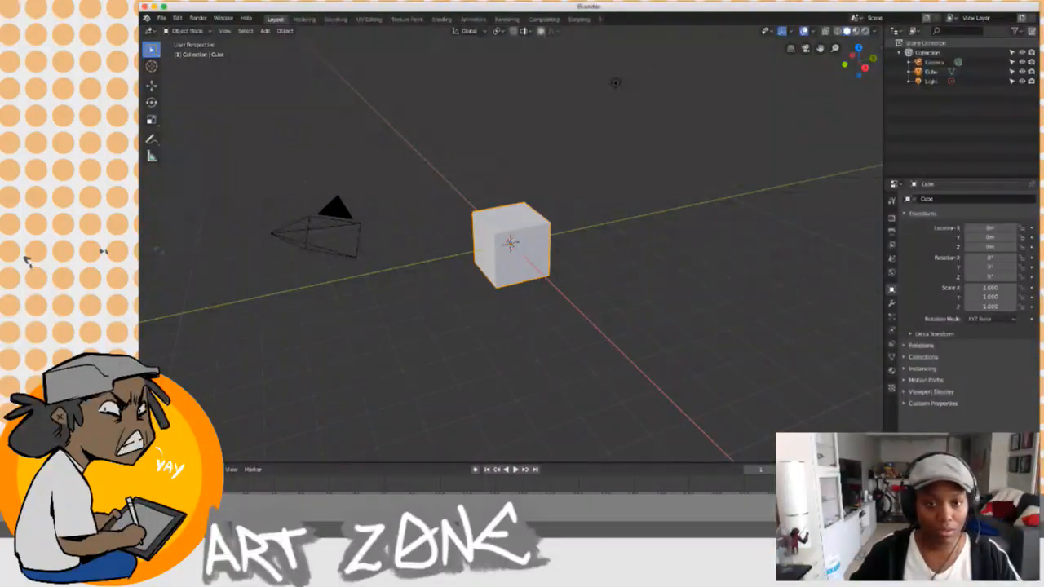
In Blender, add a plane mesh to the scene and scale it up to about 5.68 in X and Y.
left_click(265, 30)
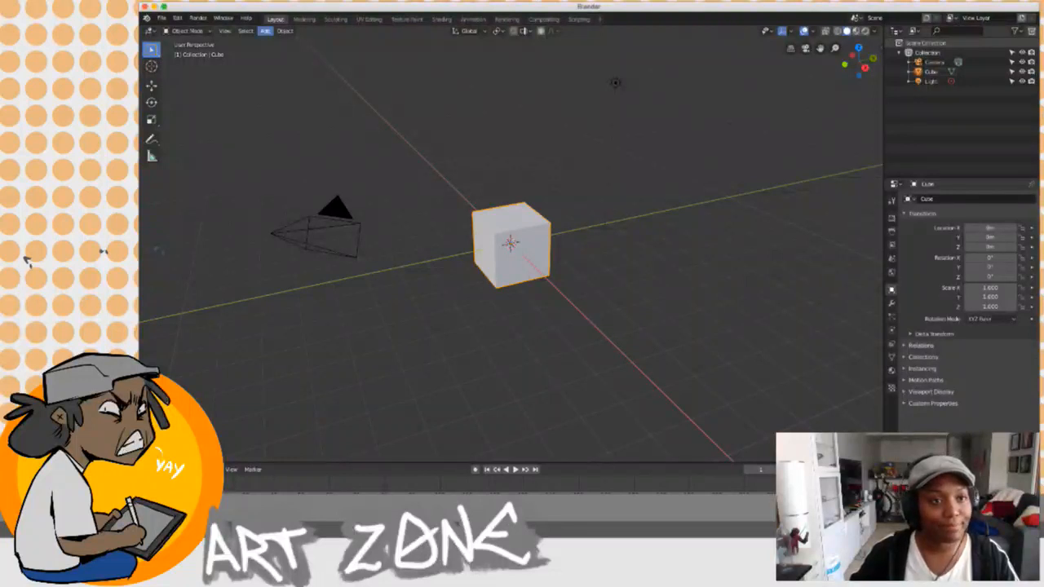
mouse_move(281, 41)
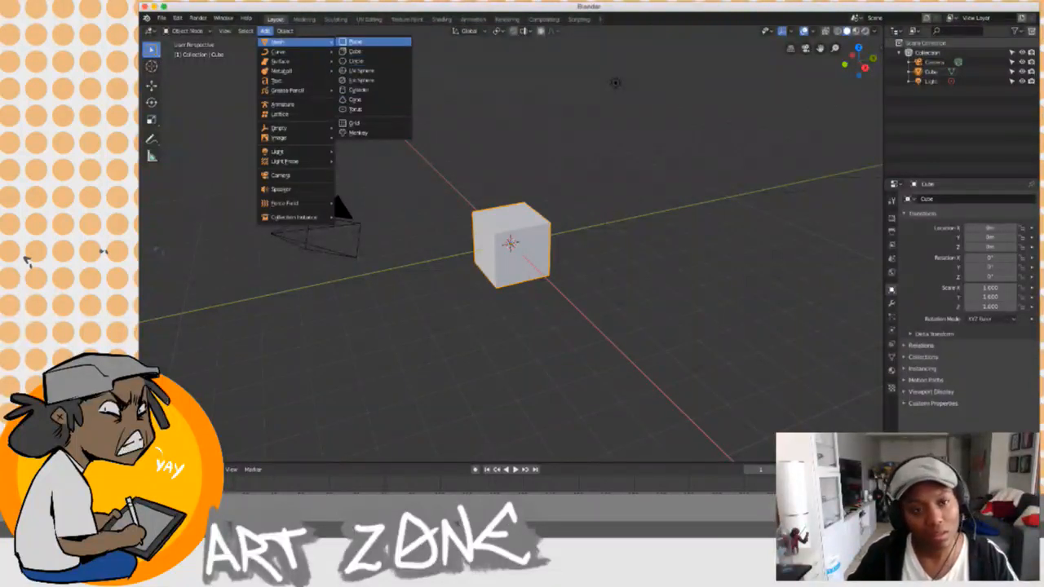
left_click(355, 41)
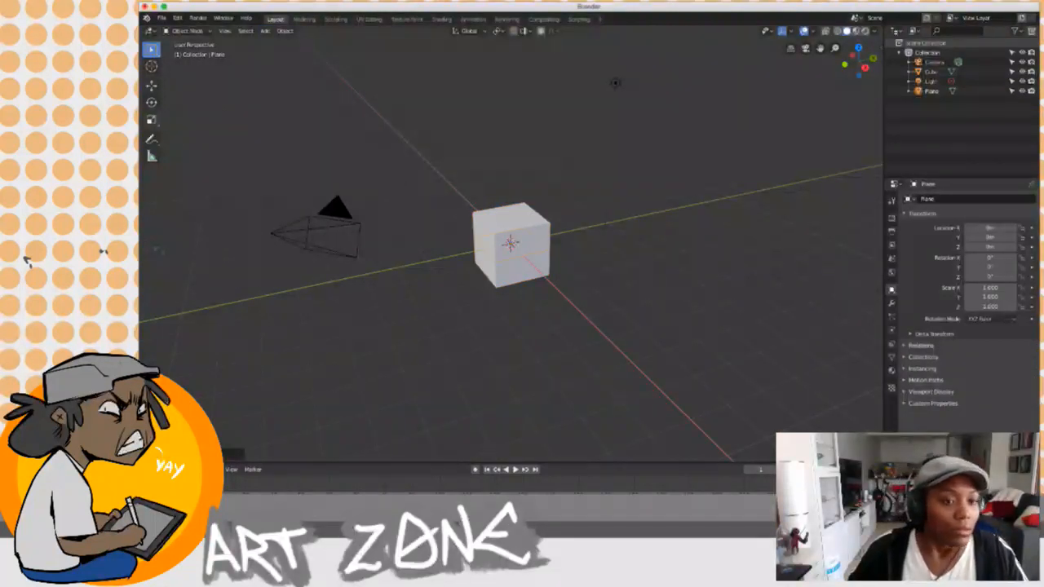
left_click(151, 120)
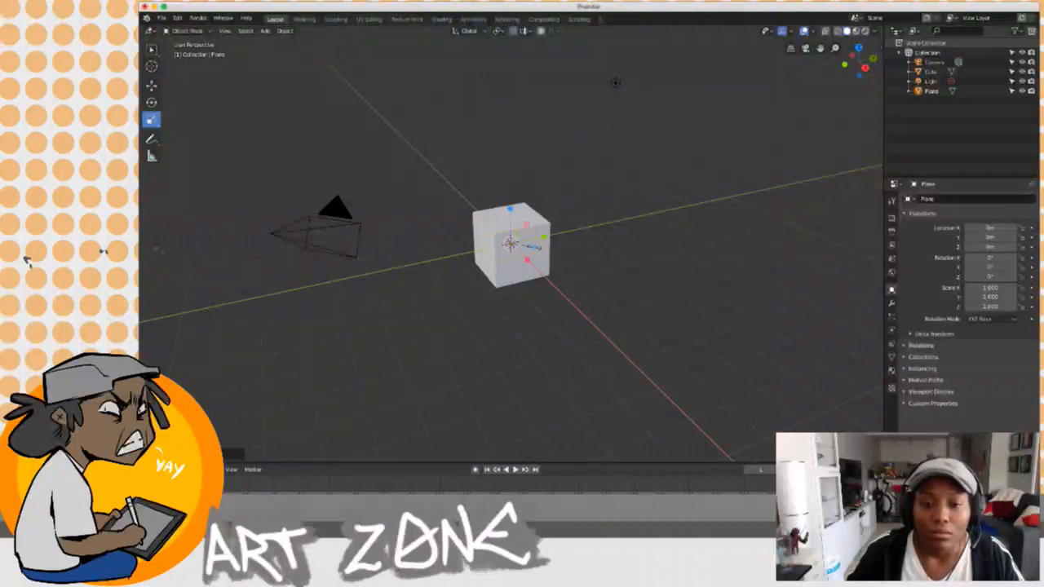
left_click_drag(534, 247, 643, 238)
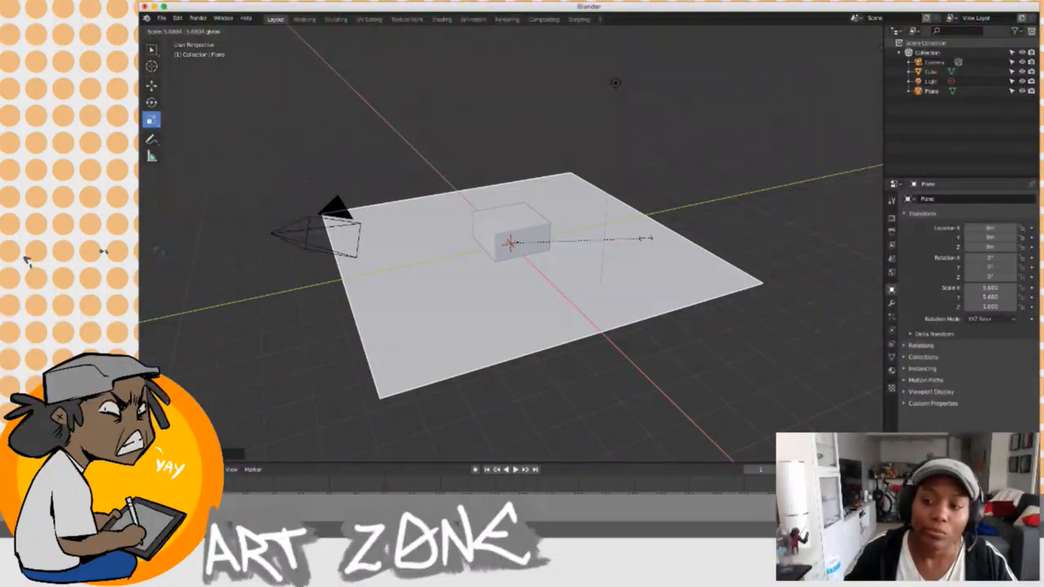
left_click_drag(642, 239, 644, 238)
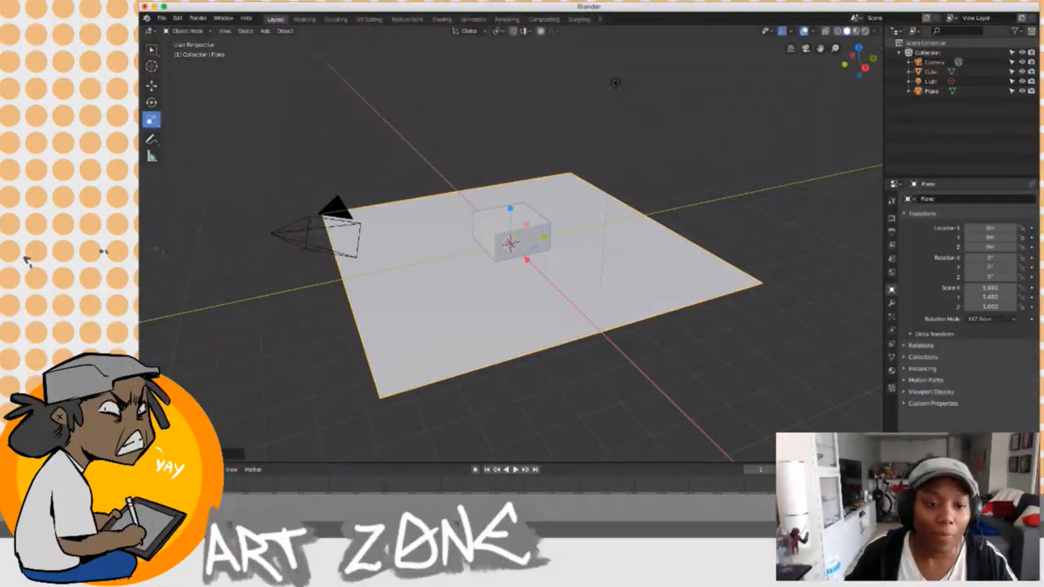
Move the default cube up along the Z axis to about 1.89 m so it sits above the plane.
left_click_drag(615, 83, 174, 77)
left_click_drag(510, 244, 571, 167)
left_click_drag(607, 51, 622, 151)
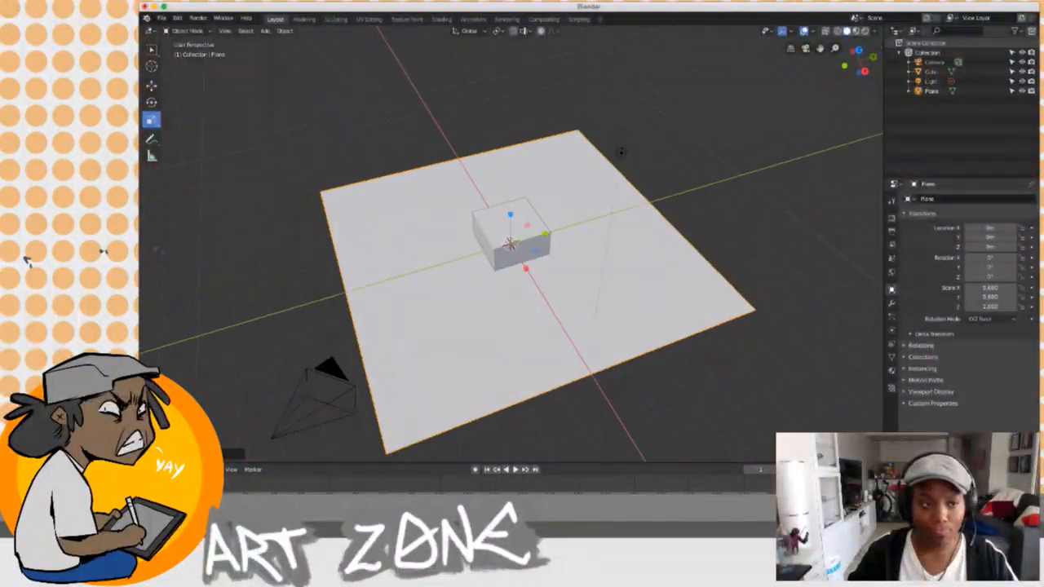
left_click_drag(621, 152, 608, 44)
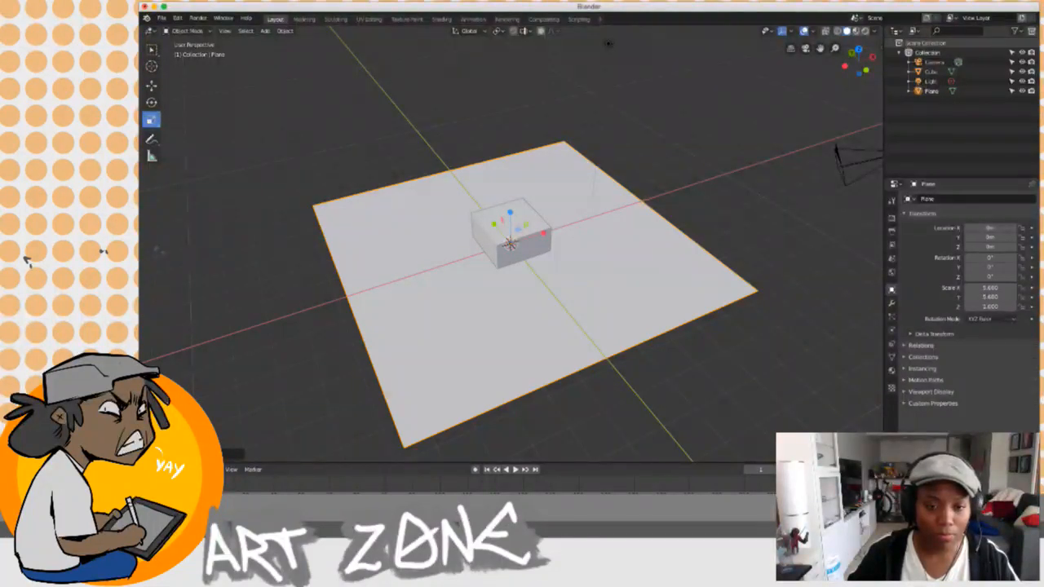
left_click(510, 232)
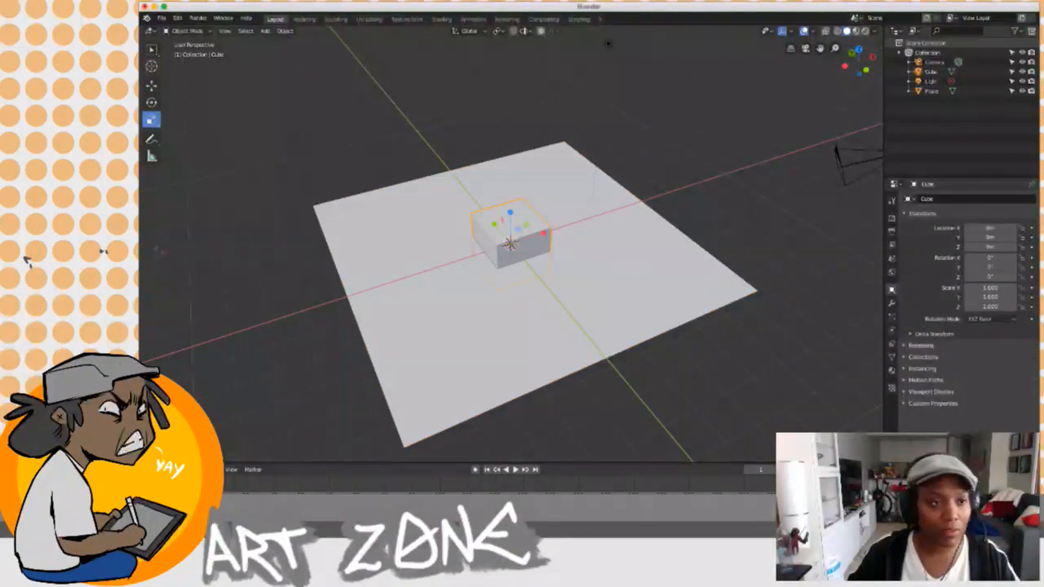
left_click(150, 85)
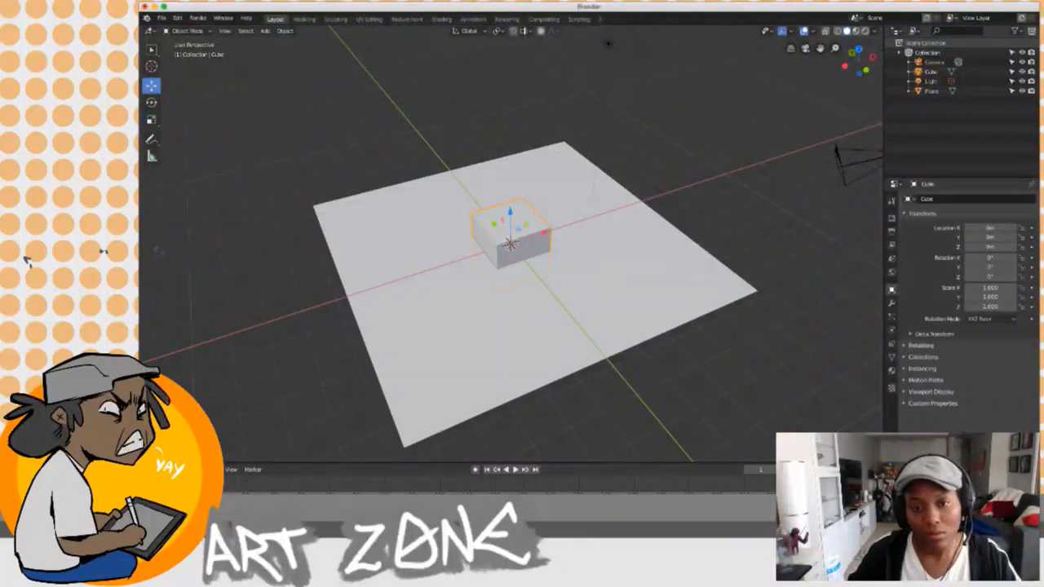
left_click_drag(510, 214, 509, 167)
scroll(509, 245, "down", 5)
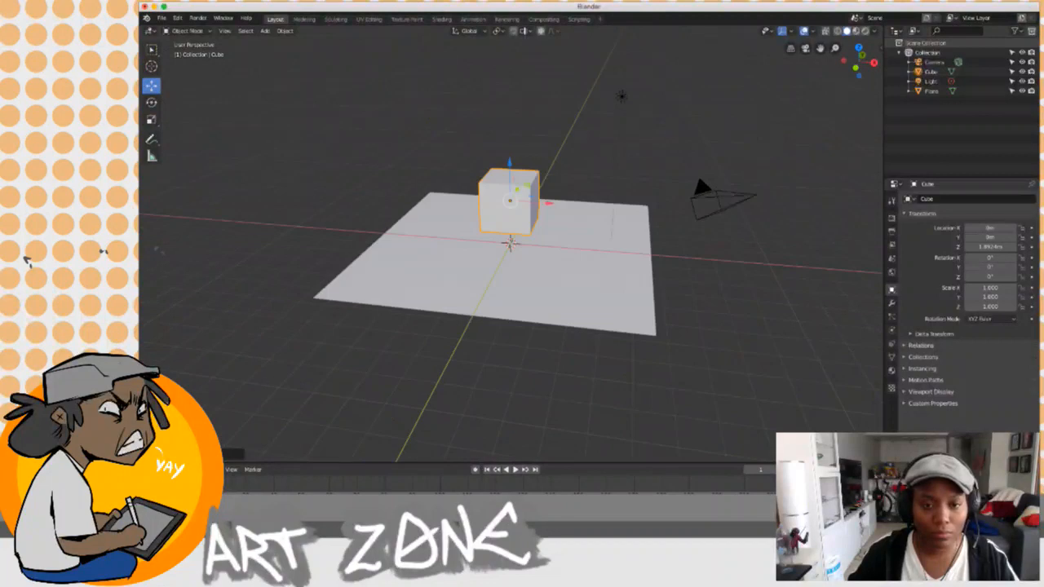
Delete the cube from the scene, keeping the plane.
scroll(509, 245, "up", 4)
scroll(510, 245, "down", 5)
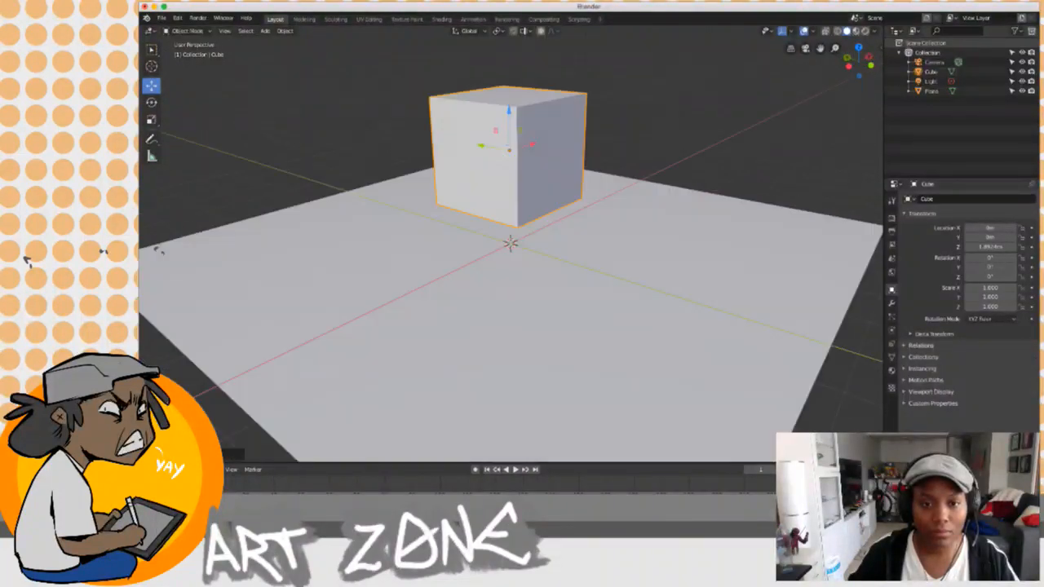
scroll(509, 245, "down", 5)
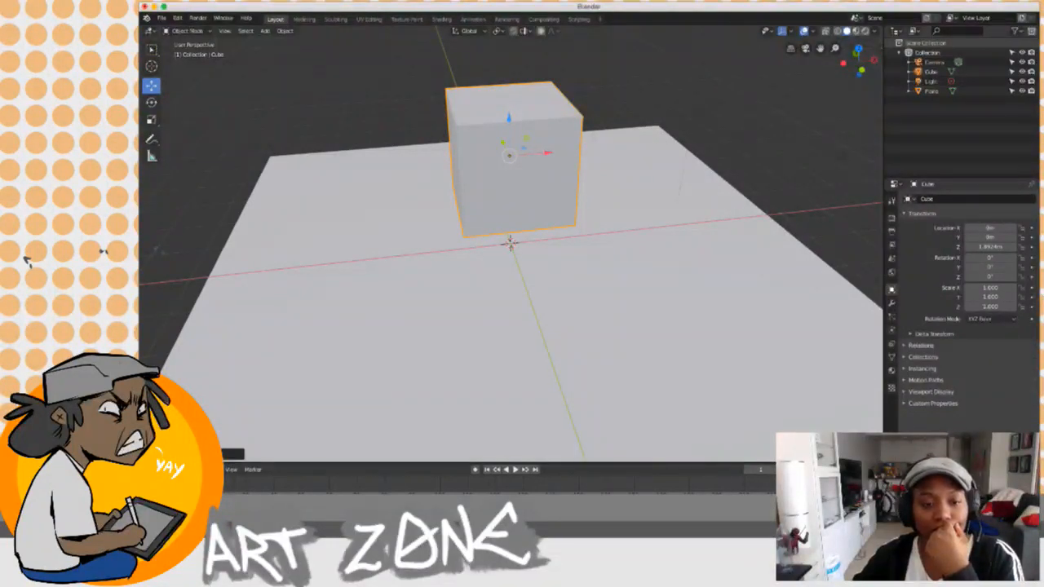
scroll(511, 245, "down", 3)
scroll(511, 244, "up", 3)
scroll(512, 245, "down", 1)
scroll(511, 244, "up", 2)
scroll(512, 245, "down", 2)
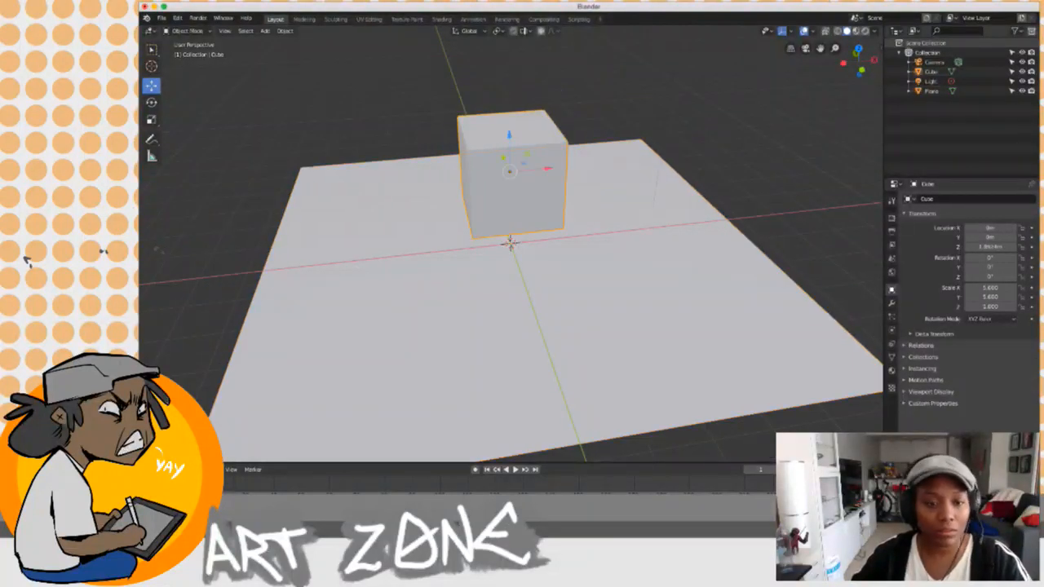
key("x")
left_click(482, 165)
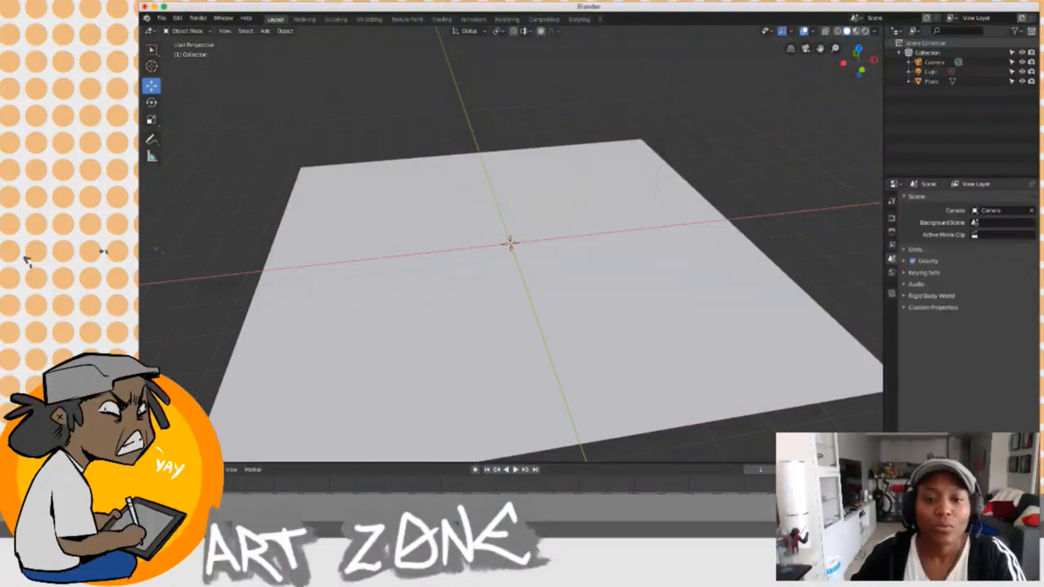
left_click(482, 196)
key("space")
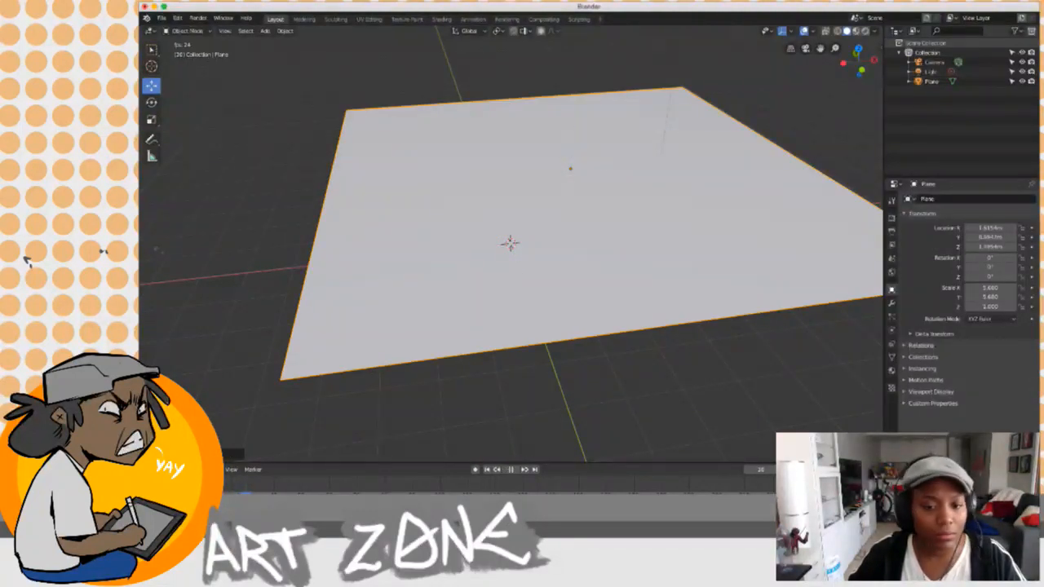
key("Escape")
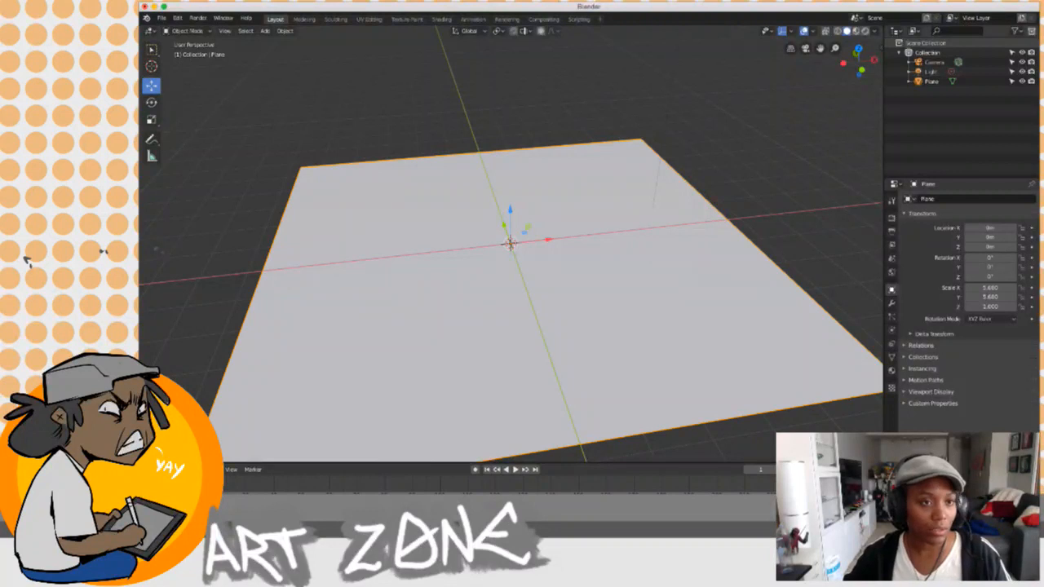
Add a blank Grease Pencil object to the scene.
left_click(266, 31)
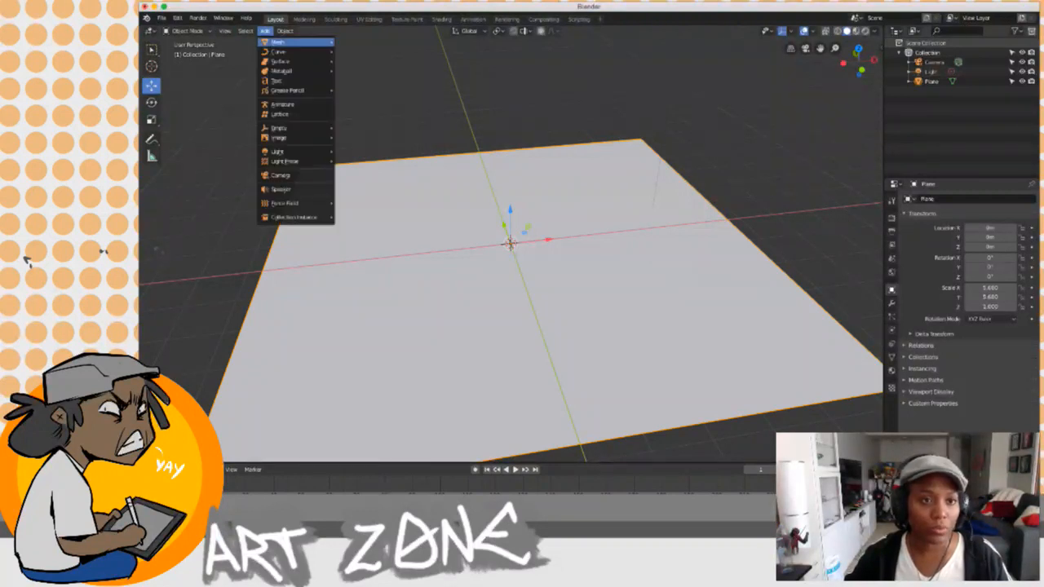
mouse_move(277, 42)
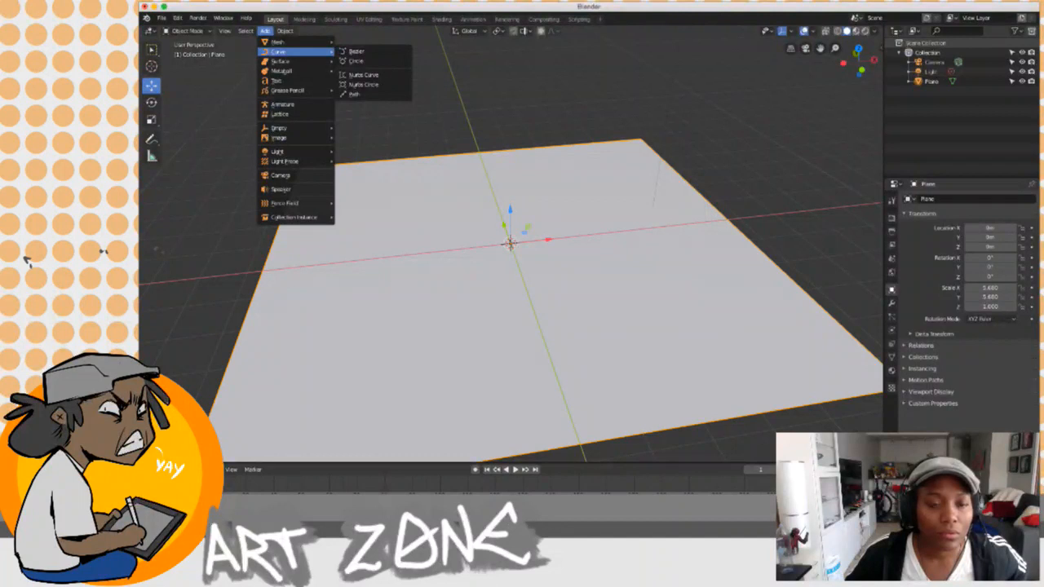
mouse_move(294, 89)
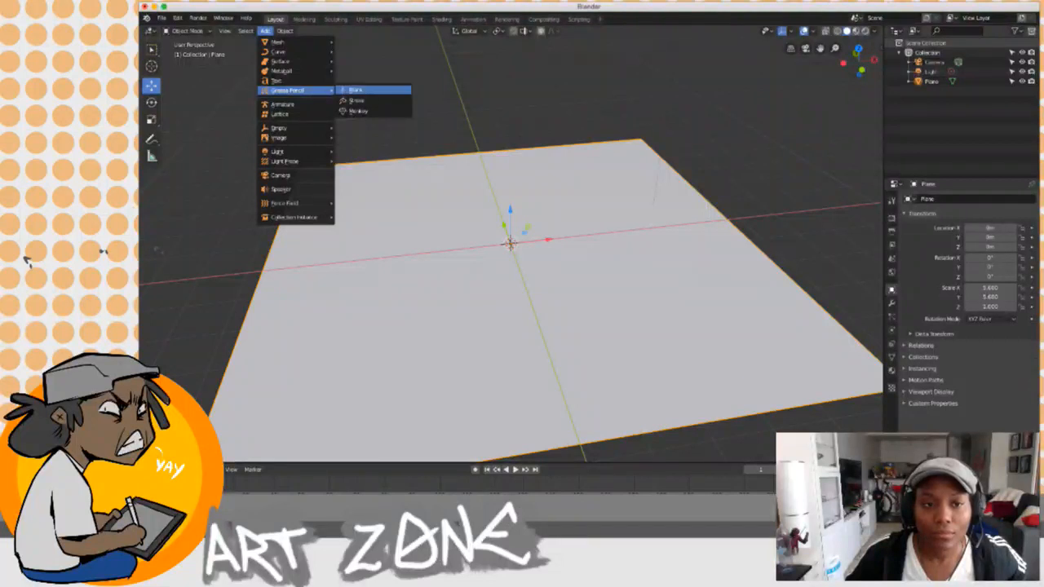
left_click(355, 90)
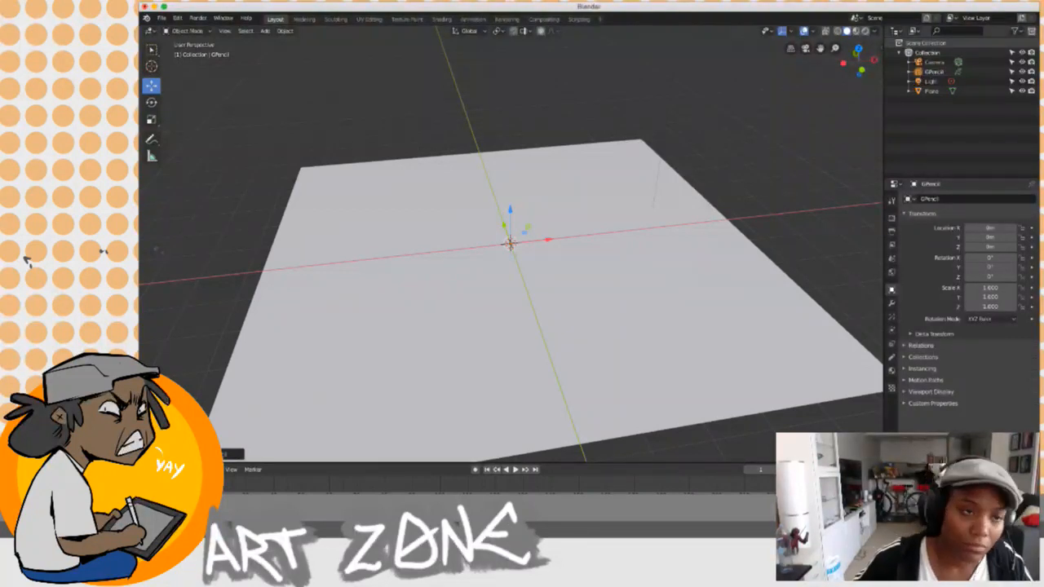
Switch the Grease Pencil object to Edit Mode and look at the available stroke operations.
left_click(186, 30)
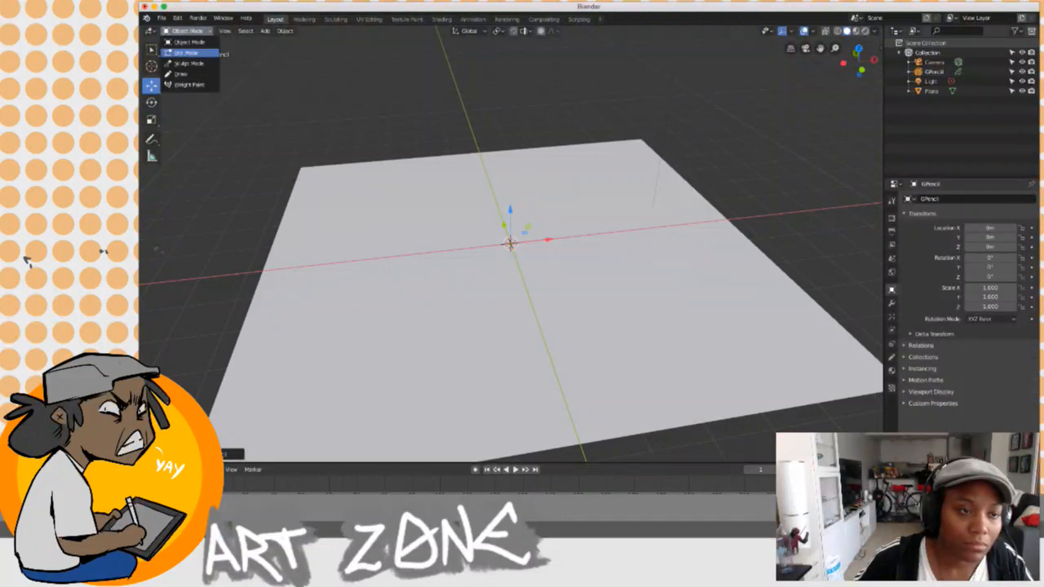
left_click(189, 53)
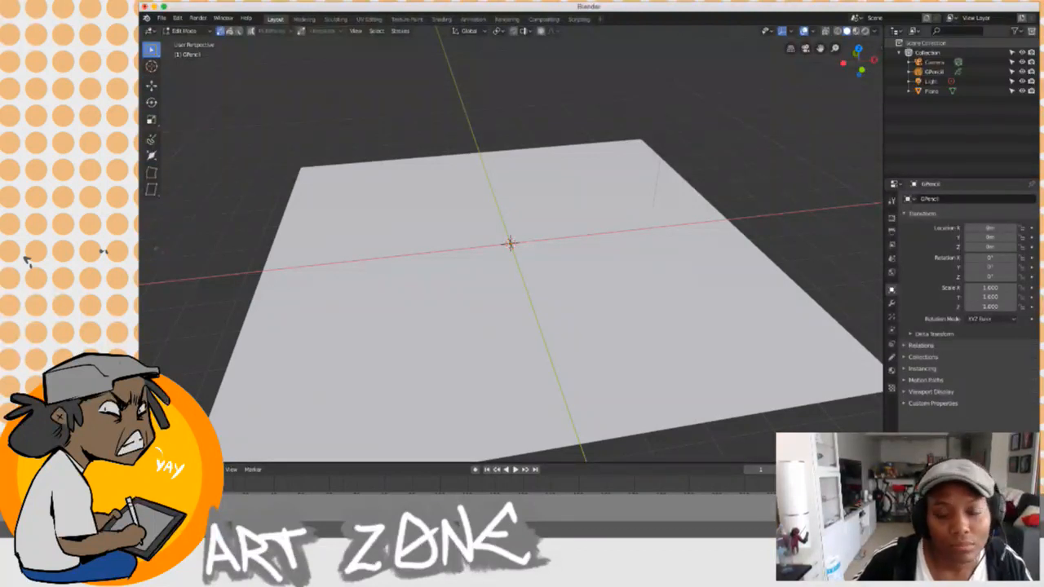
left_click(399, 31)
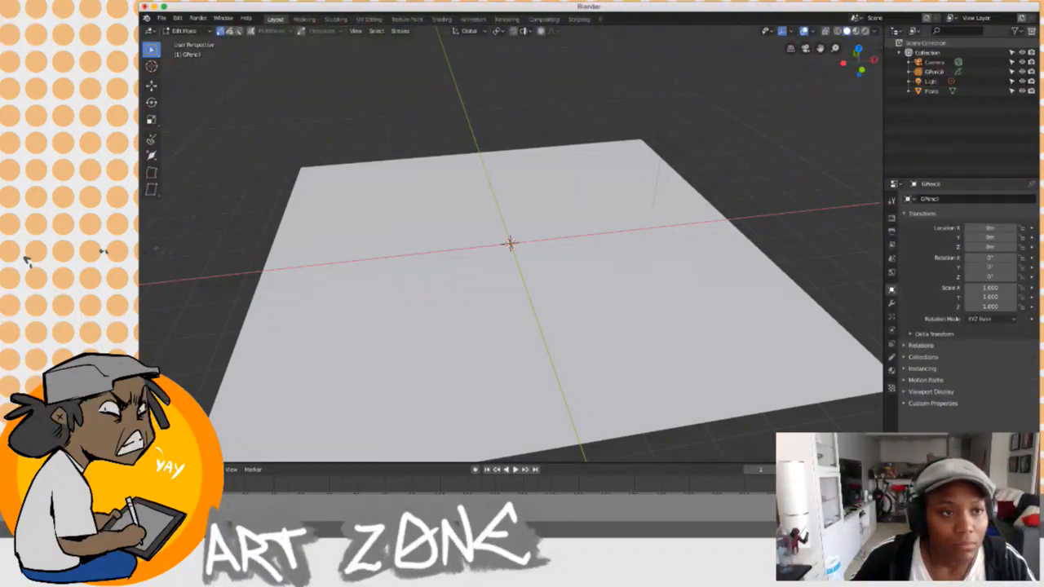
Switch the Grease Pencil object to Draw mode and sketch a curved test stroke near the origin.
left_click(188, 30)
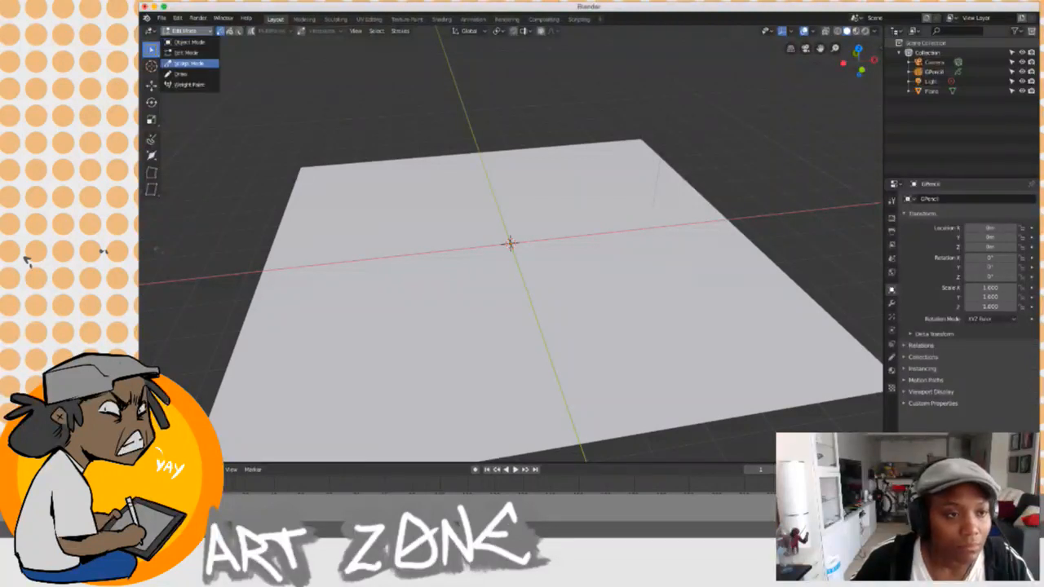
left_click(181, 74)
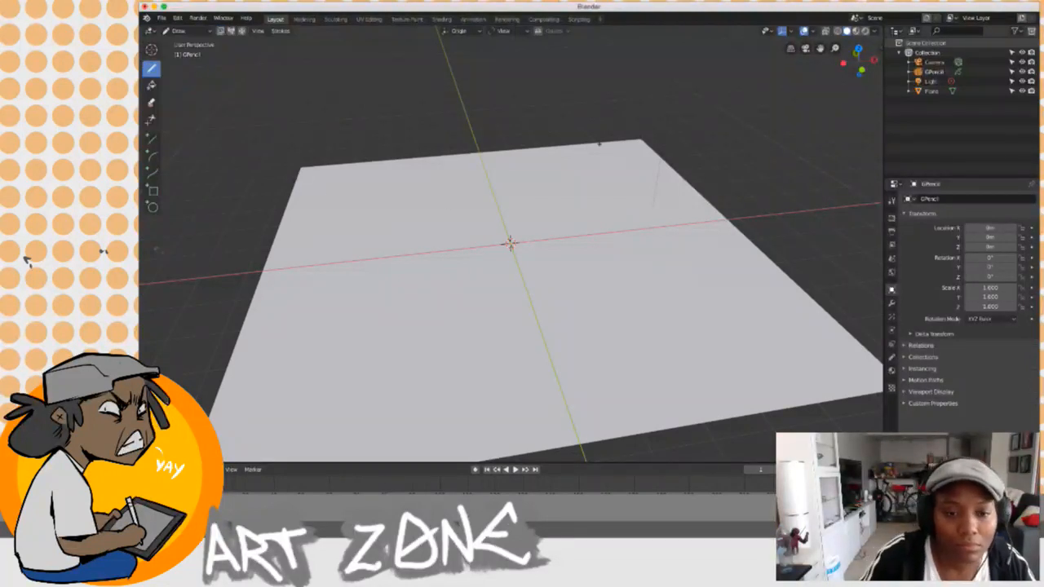
mouse_move(570, 177)
left_mouse_down()
mouse_move(516, 199)
mouse_move(496, 261)
mouse_move(499, 222)
mouse_move(550, 180)
left_mouse_up()
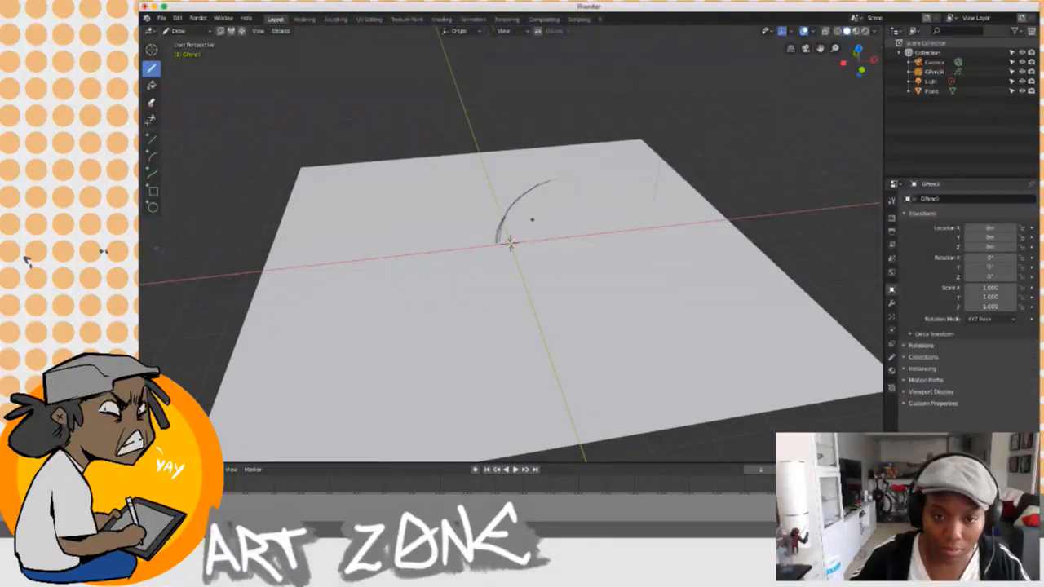
mouse_move(489, 296)
left_mouse_down()
mouse_move(535, 305)
mouse_move(517, 299)
left_mouse_up()
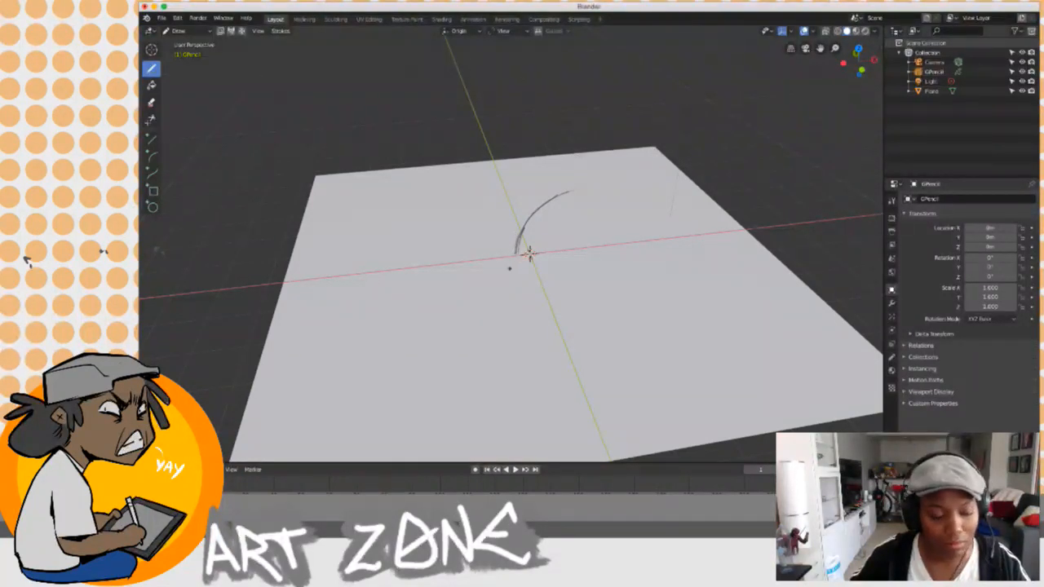
scroll(510, 268, "down", 15)
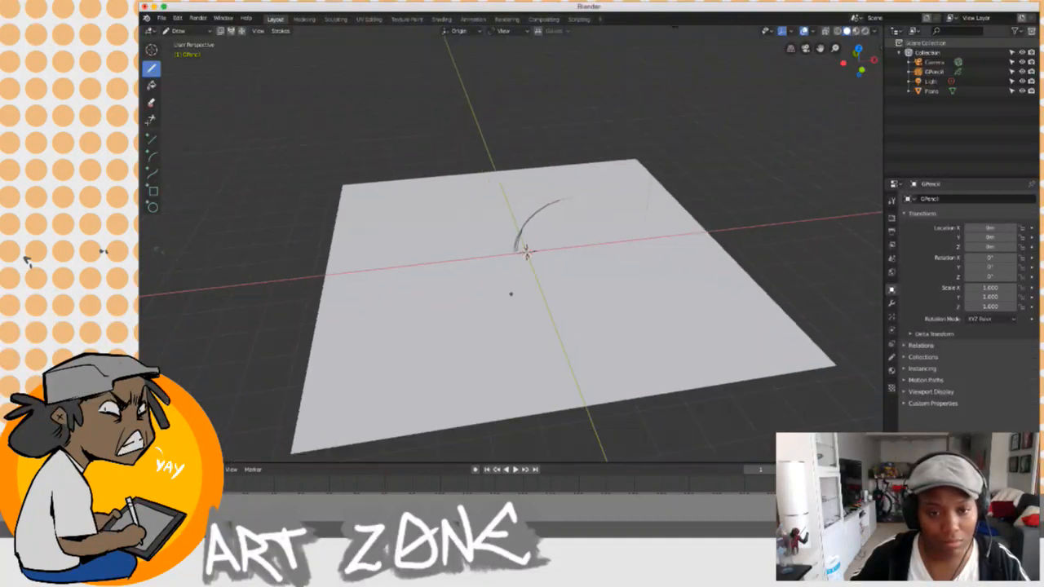
scroll(517, 222, "up", 15)
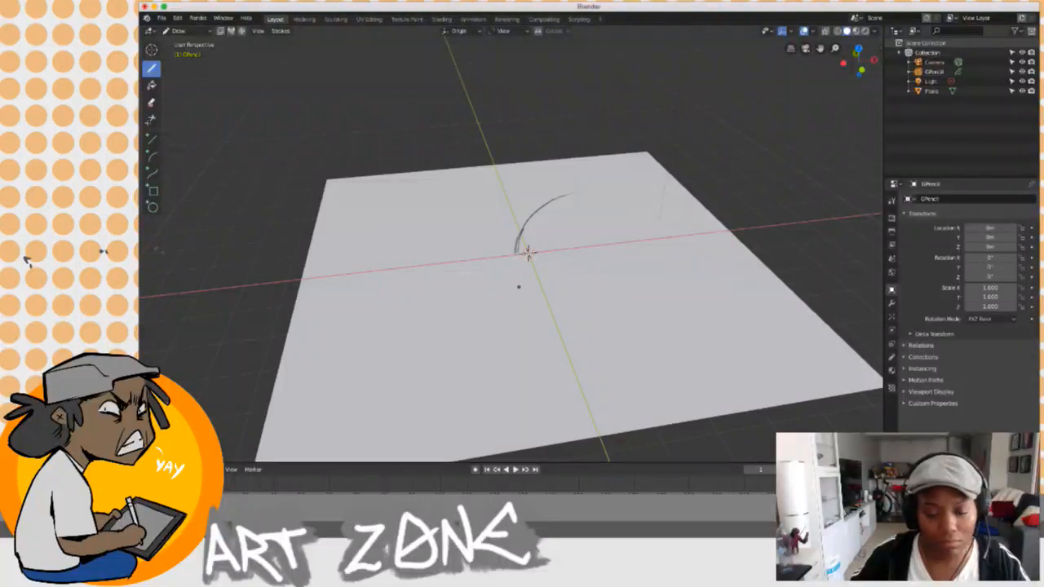
scroll(516, 270, "up", 3)
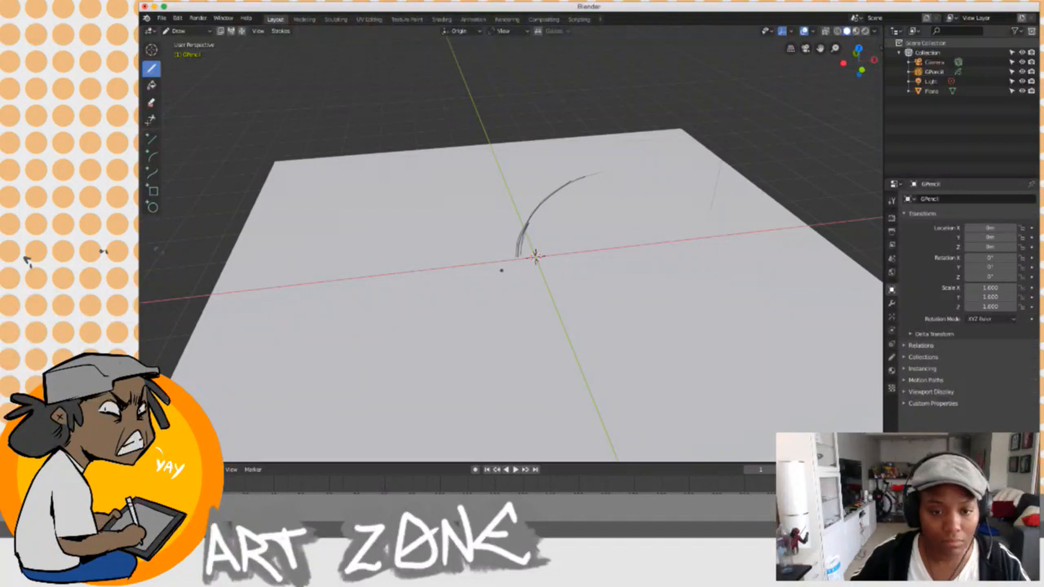
Play the timeline briefly to frame 11 and undo the test strokes near the origin.
key("space")
key("space")
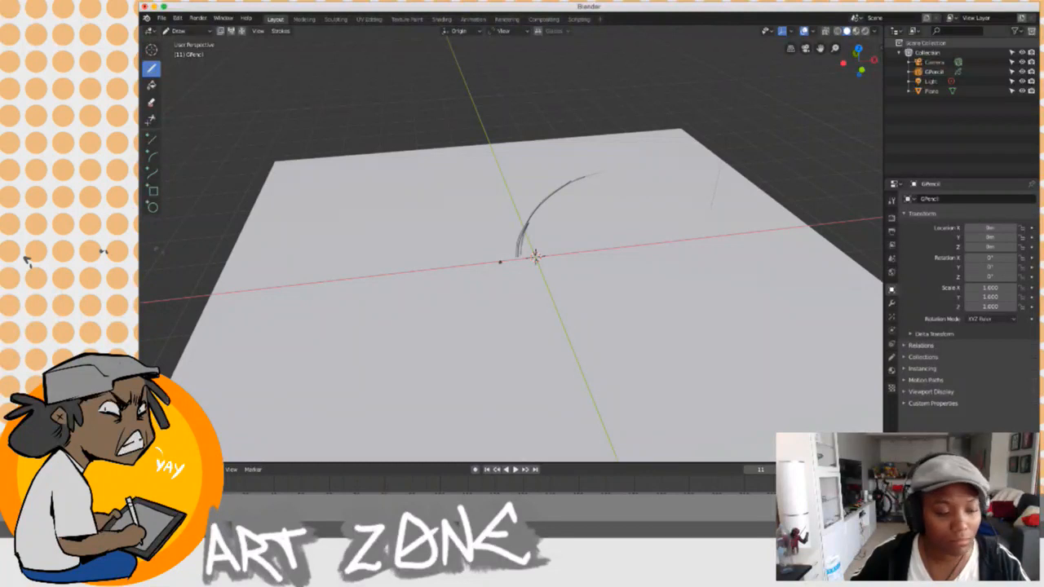
mouse_move(522, 269)
left_mouse_down()
mouse_move(489, 265)
mouse_move(506, 236)
left_mouse_up()
mouse_move(522, 293)
left_mouse_down()
mouse_move(566, 236)
mouse_move(522, 278)
mouse_move(521, 342)
left_mouse_up()
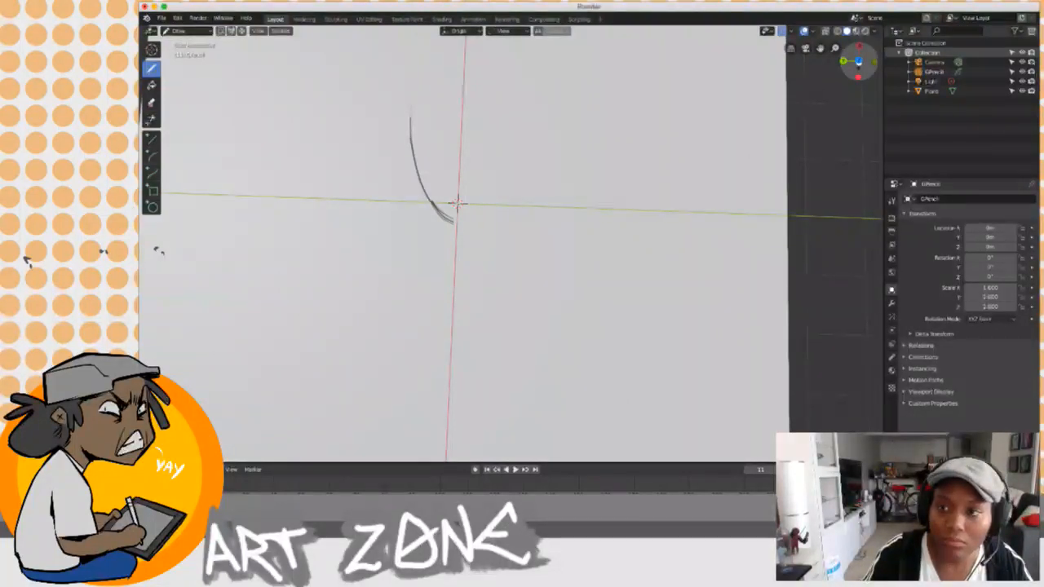
left_click_drag(858, 60, 856, 64)
key("ctrl+z")
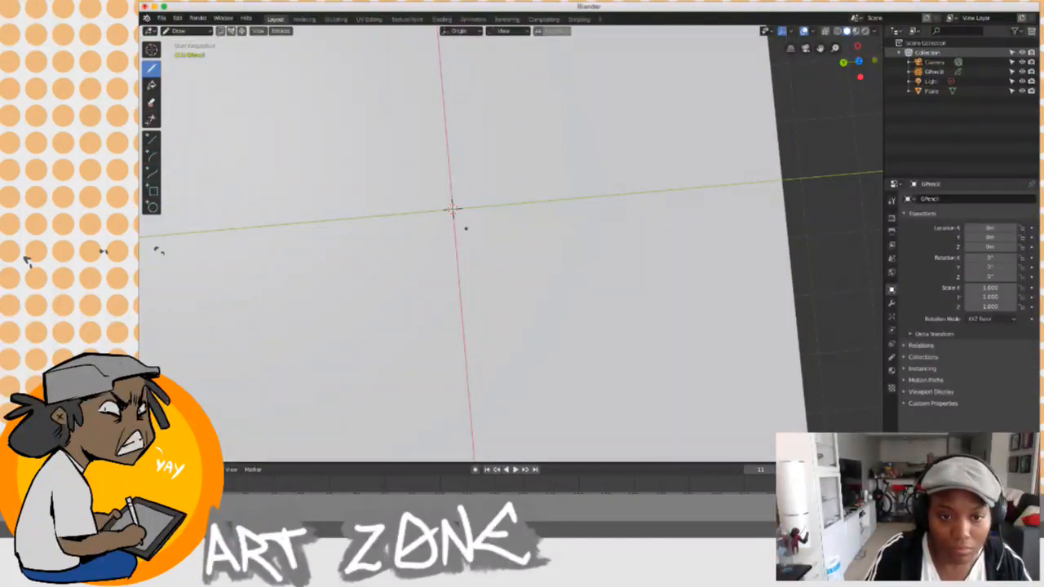
Sketch a rough circle around the origin on the ground plane from the bottom orthographic view, undoing the misdrawn strokes.
left_click_drag(852, 62, 804, 116)
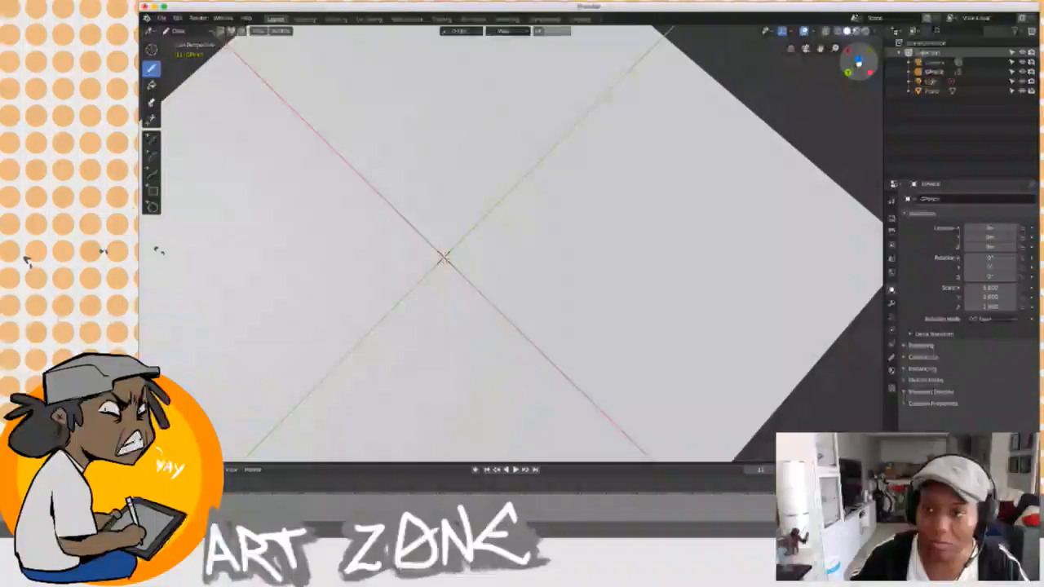
left_click(847, 70)
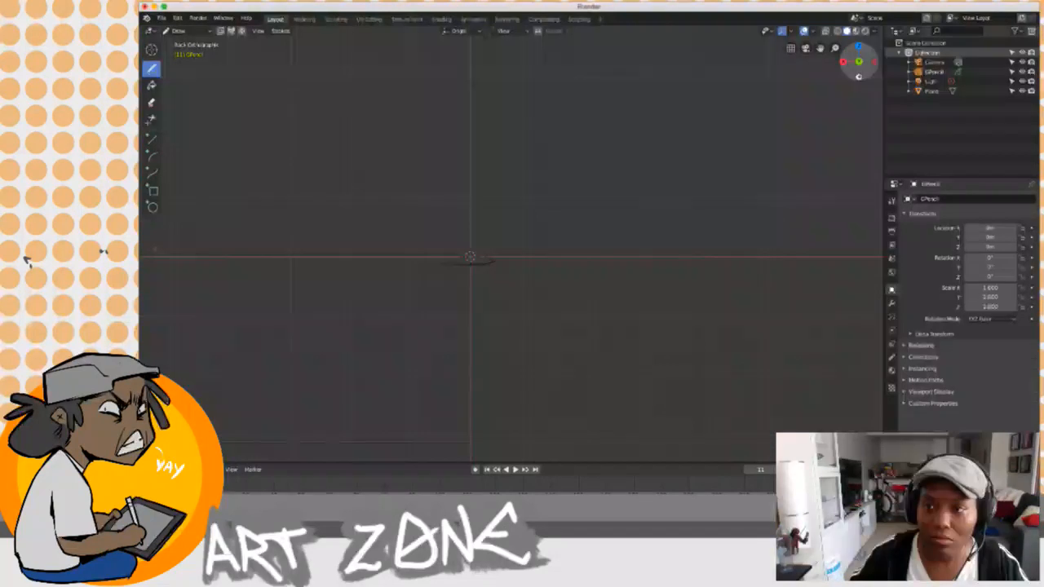
left_click(858, 76)
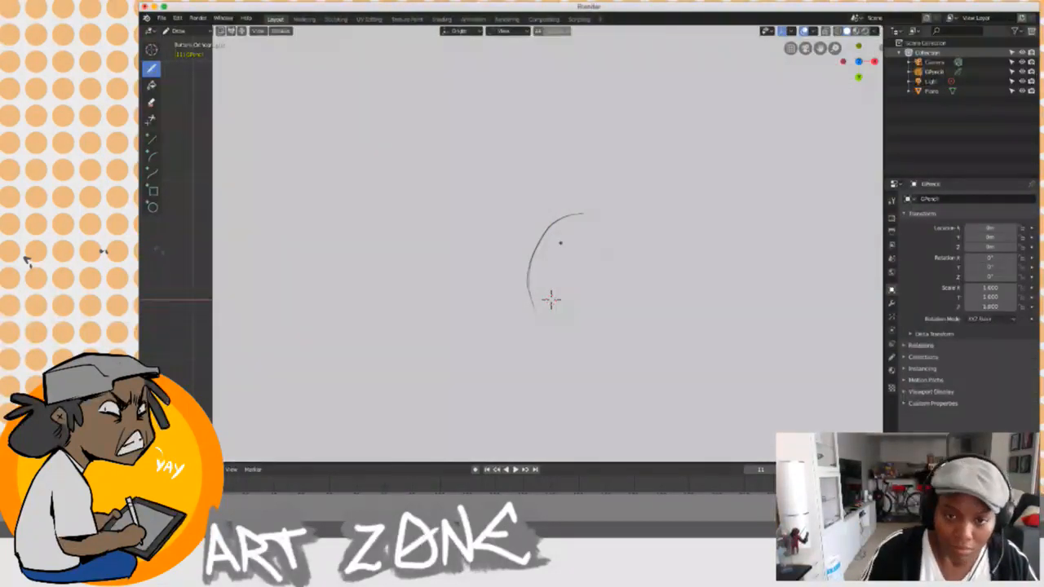
left_click_drag(585, 214, 610, 228)
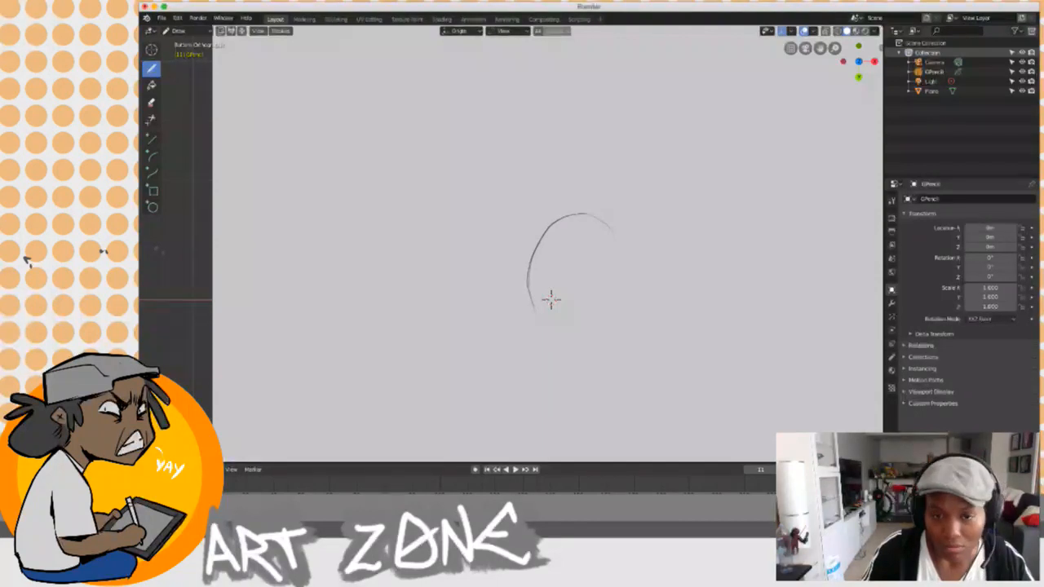
key("ctrl+z")
mouse_move(525, 244)
left_mouse_down()
mouse_move(517, 318)
mouse_move(557, 339)
mouse_move(605, 328)
mouse_move(622, 282)
mouse_move(600, 232)
left_mouse_up()
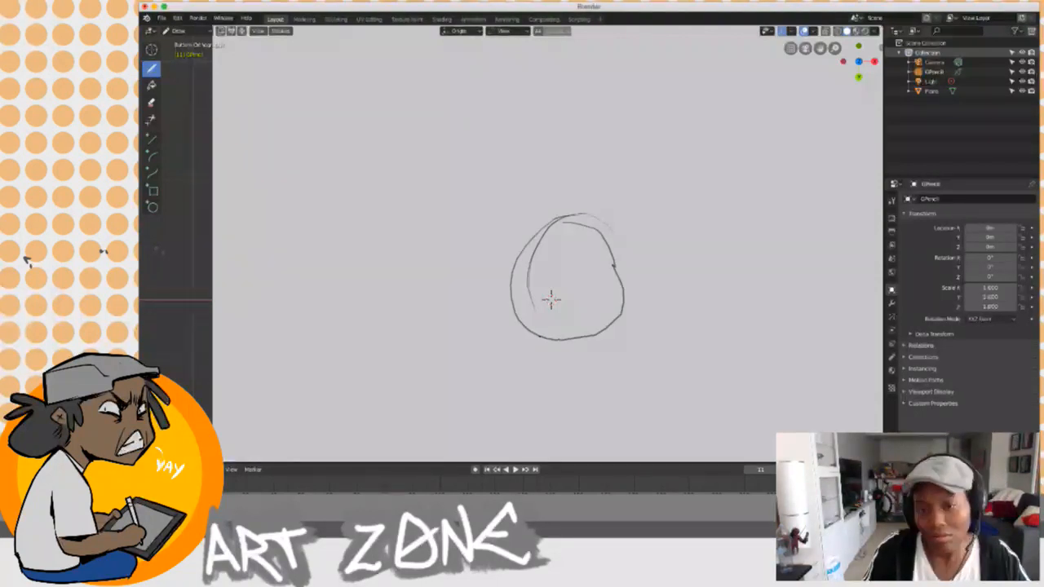
key("ctrl+z")
key("ctrl+z")
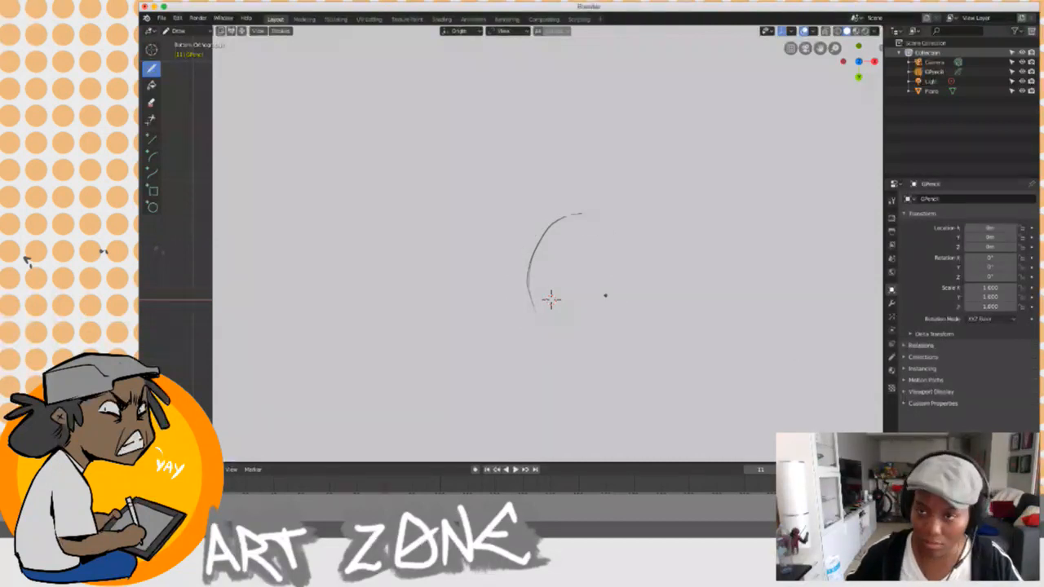
scroll(636, 226, "down", 4)
mouse_move(624, 240)
left_mouse_down()
mouse_move(550, 184)
mouse_move(568, 145)
mouse_move(580, 136)
mouse_move(570, 205)
mouse_move(595, 163)
mouse_move(584, 155)
mouse_move(610, 168)
mouse_move(617, 191)
mouse_move(582, 135)
mouse_move(571, 142)
mouse_move(749, 111)
left_mouse_up()
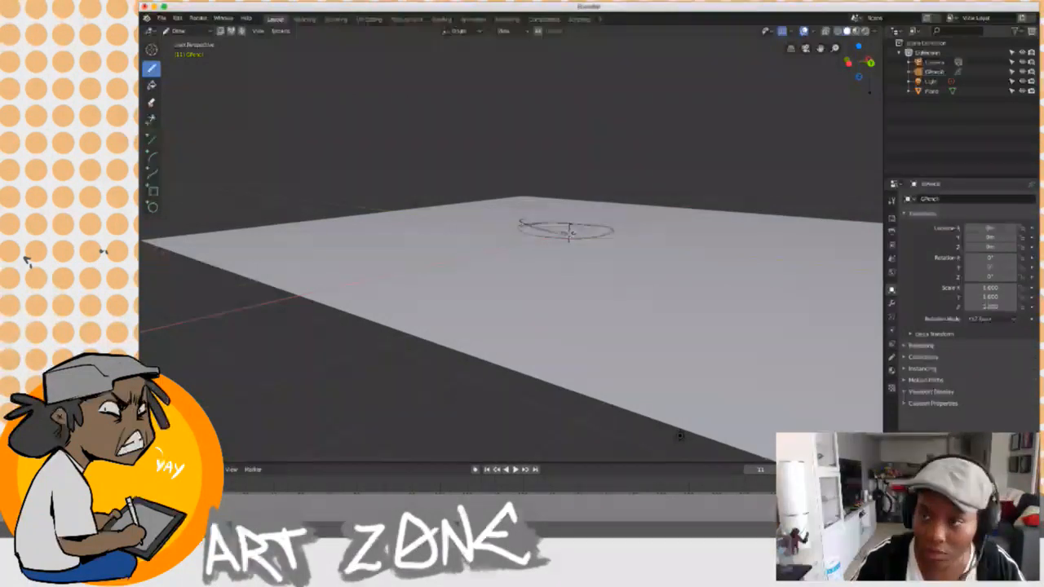
Draw a small upright house with walls, a pitched roof and a door on the ground line in the back orthographic view.
left_click(870, 62)
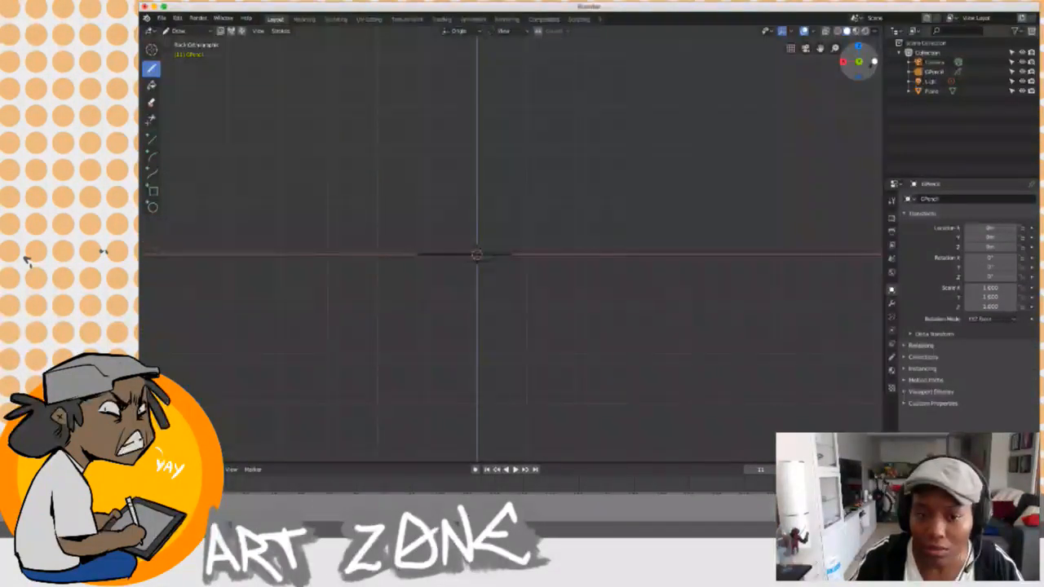
scroll(432, 245, "up", 6)
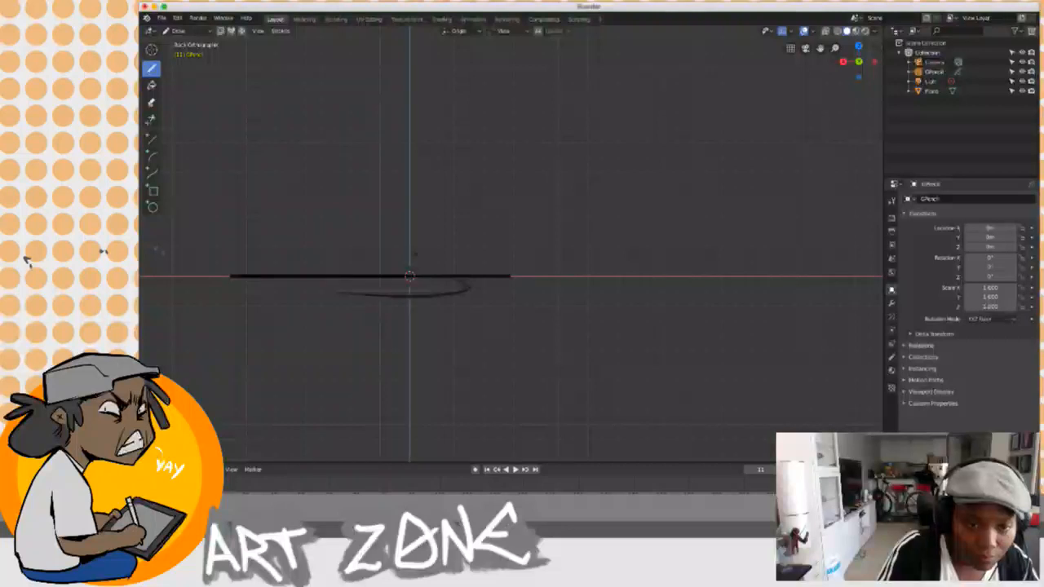
left_click_drag(405, 243, 401, 275)
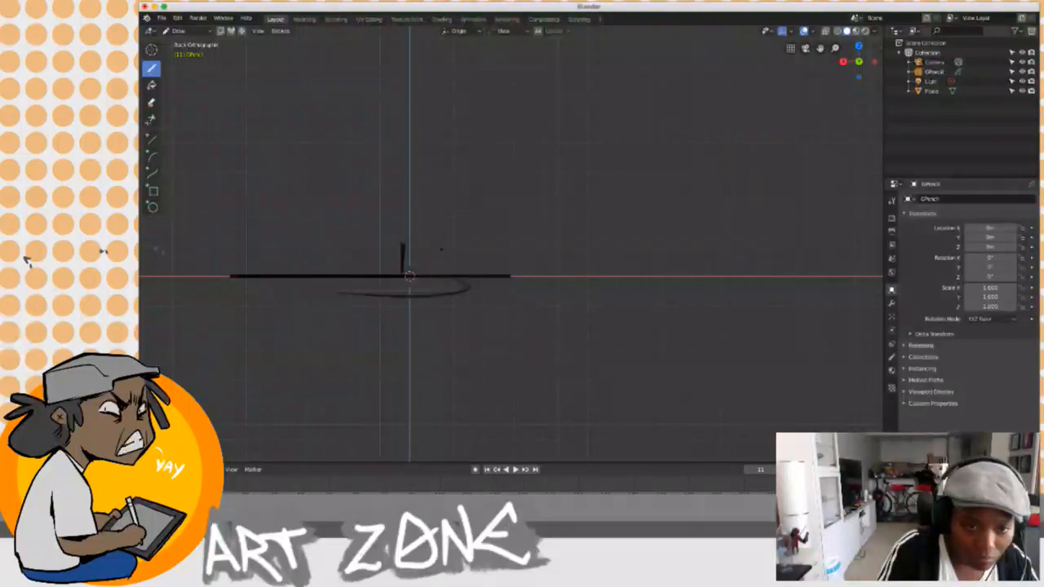
mouse_move(468, 273)
left_mouse_down()
mouse_move(468, 234)
mouse_move(400, 238)
mouse_move(396, 274)
left_mouse_up()
mouse_move(422, 214)
left_mouse_down()
mouse_move(388, 241)
mouse_move(437, 203)
mouse_move(390, 242)
mouse_move(481, 239)
mouse_move(468, 233)
left_mouse_up()
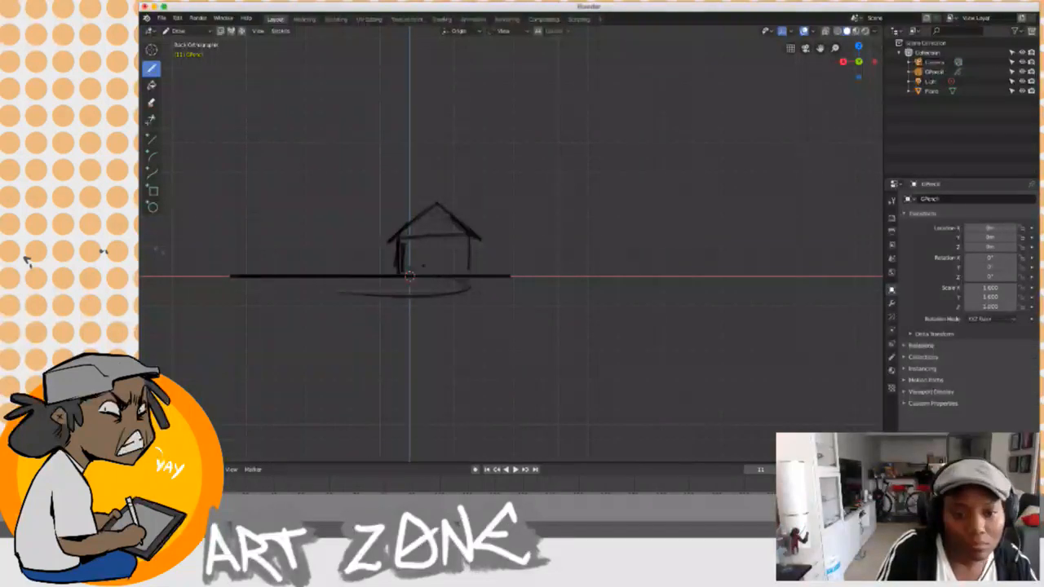
left_click_drag(423, 269, 424, 254)
mouse_move(423, 253)
left_mouse_down()
mouse_move(447, 252)
mouse_move(447, 270)
mouse_move(443, 250)
left_mouse_up()
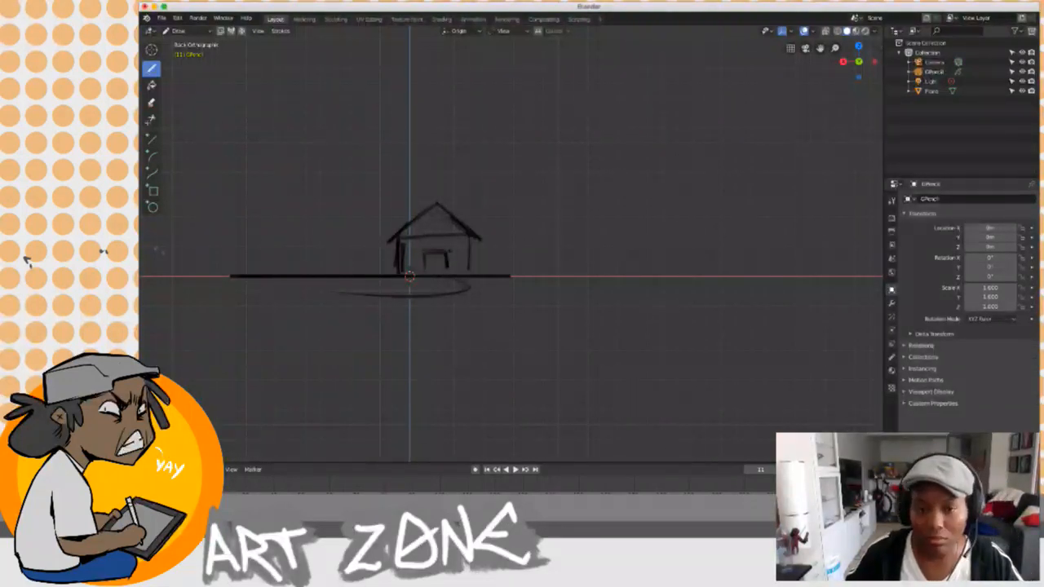
Add a Mirror modifier to the Grease Pencil object.
left_click_drag(501, 322, 389, 359)
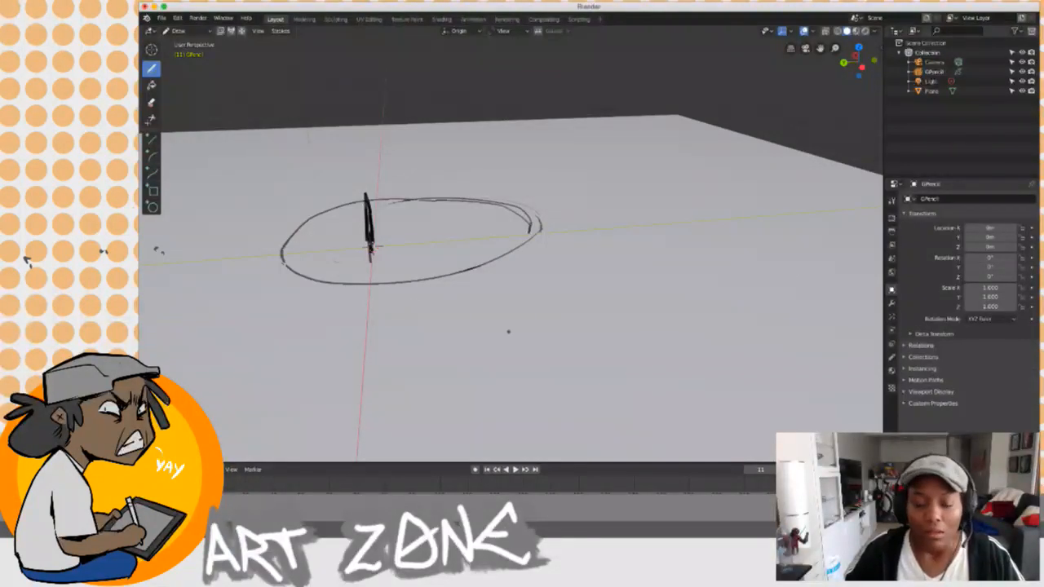
left_click_drag(294, 323, 299, 345)
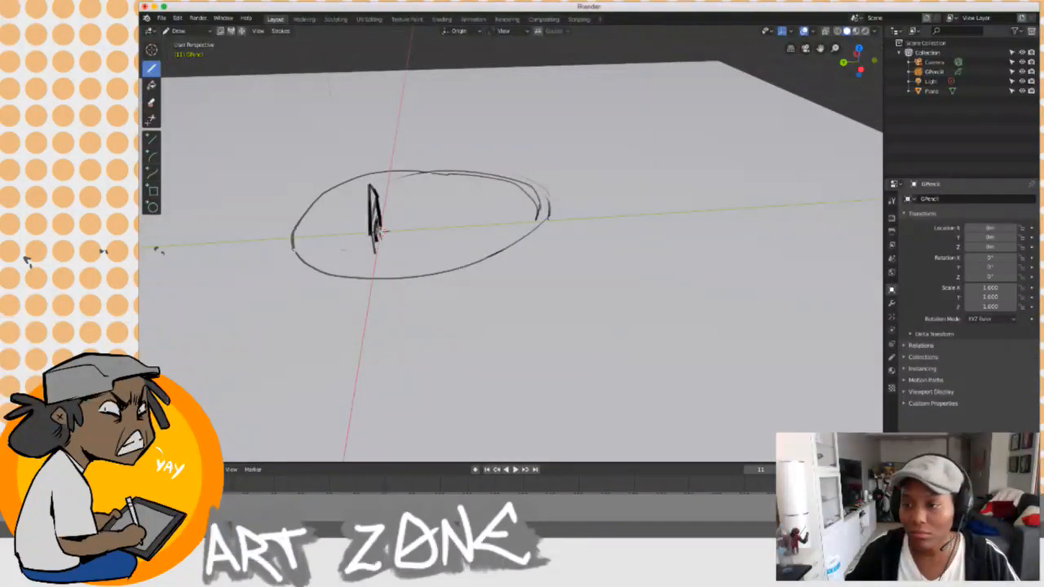
left_click(891, 302)
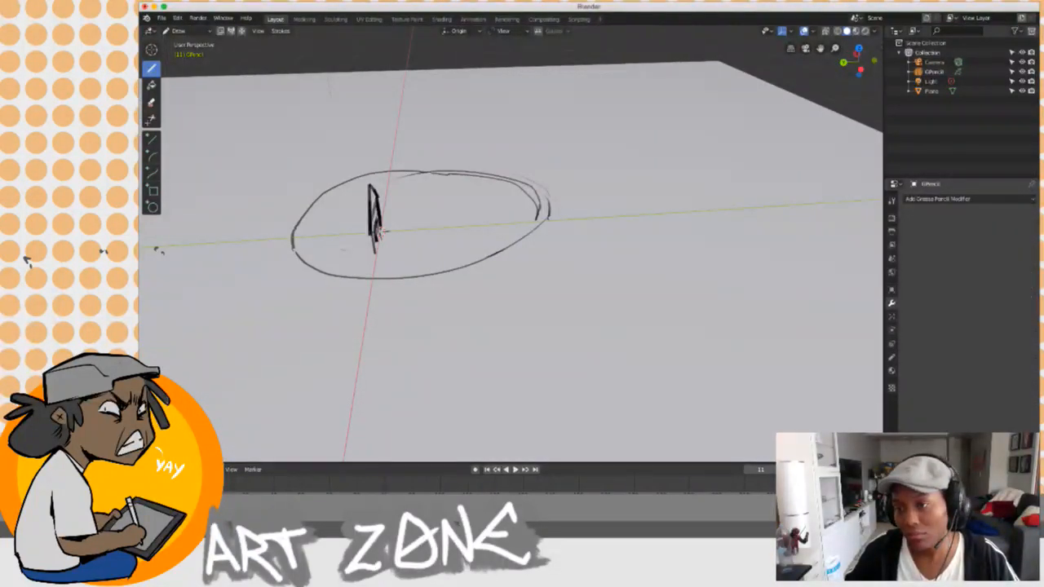
left_click(916, 198)
left_click(884, 242)
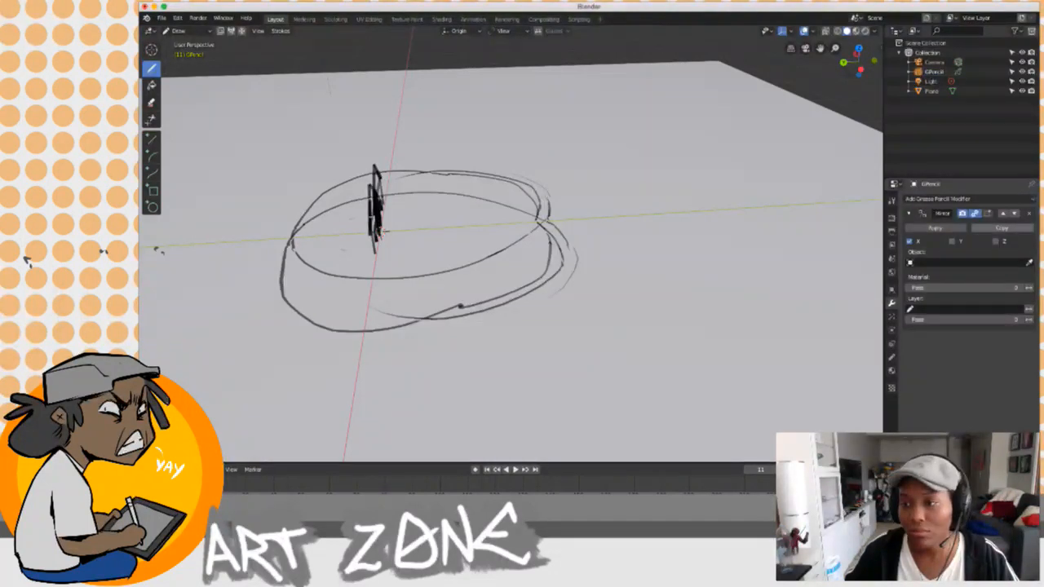
Set the Mirror modifier to mirror across the Y axis only, with X and Z off.
left_click(951, 241)
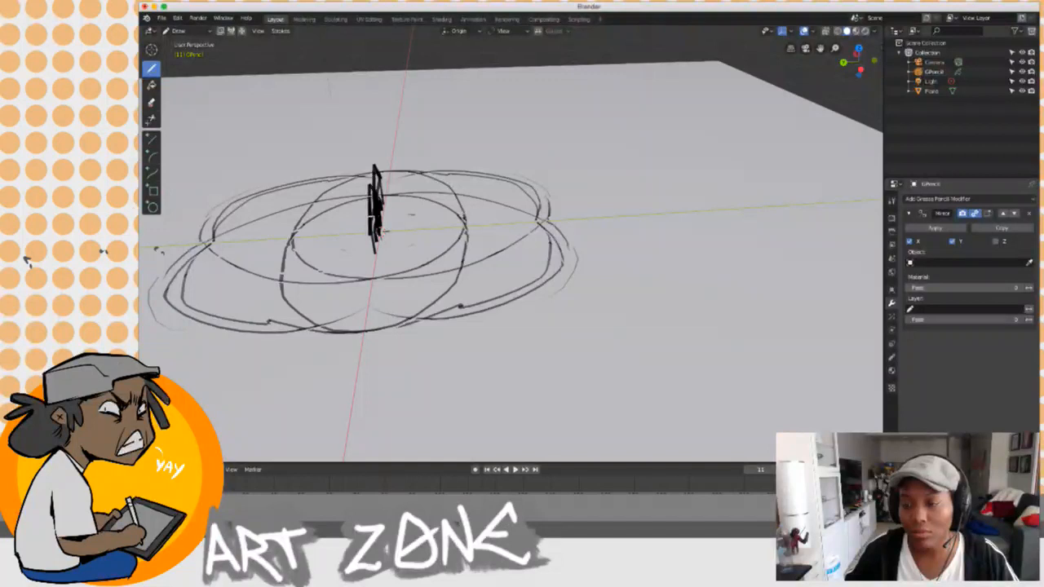
left_click(910, 242)
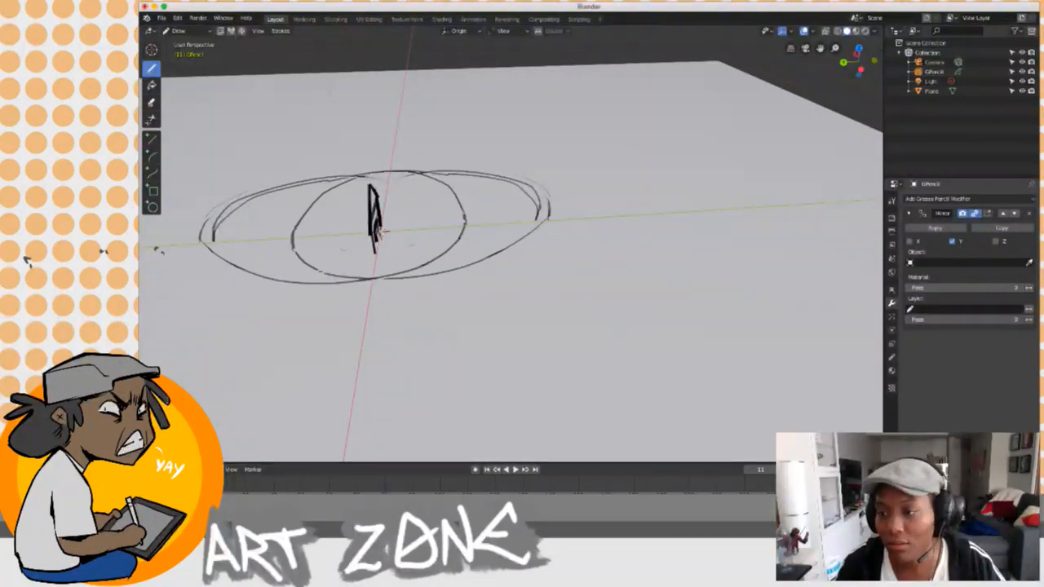
left_click(994, 242)
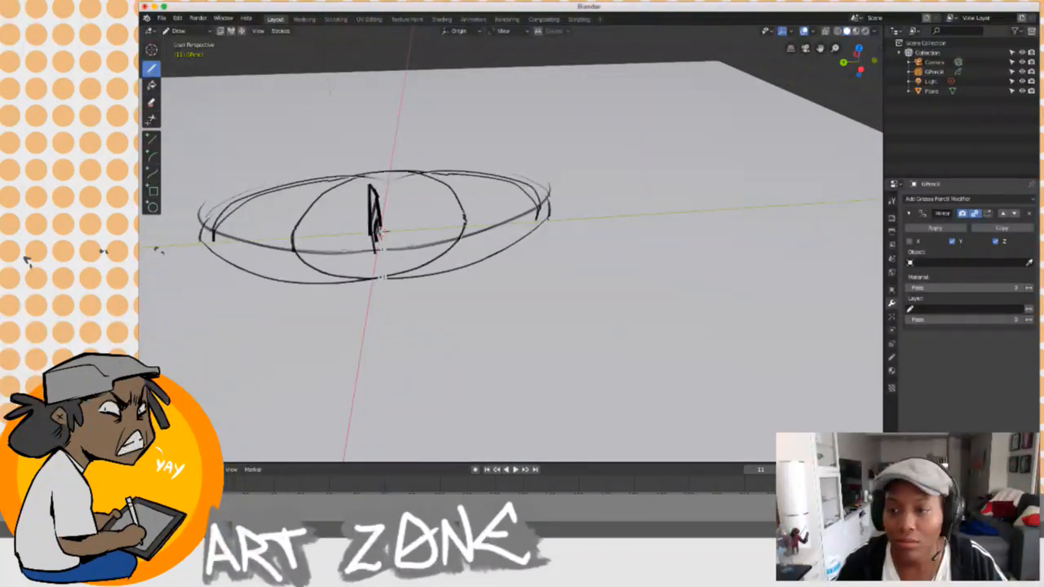
key("super+z")
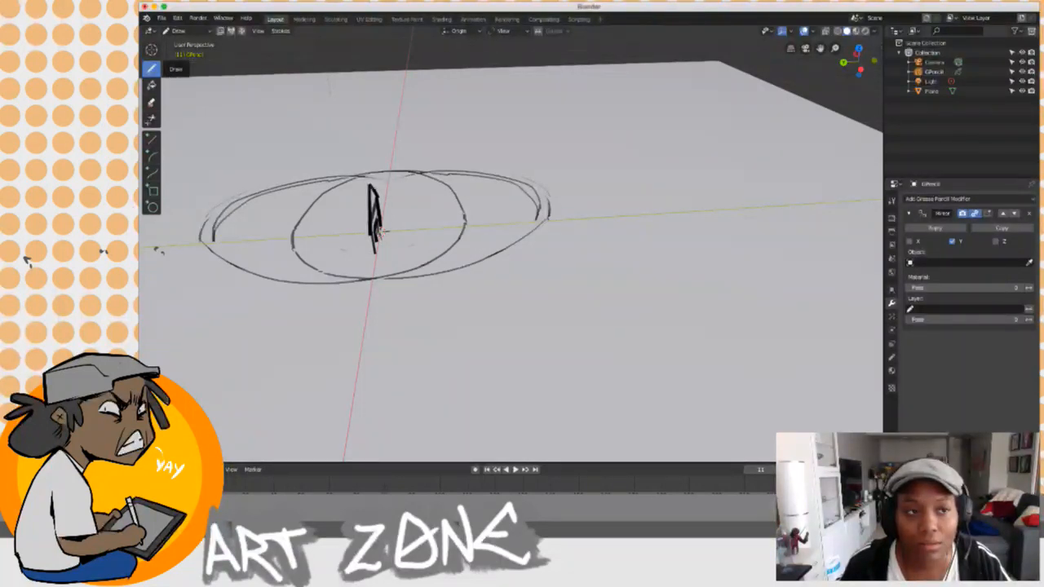
Switch the Grease Pencil object from Draw mode to Object Mode.
left_click(178, 31)
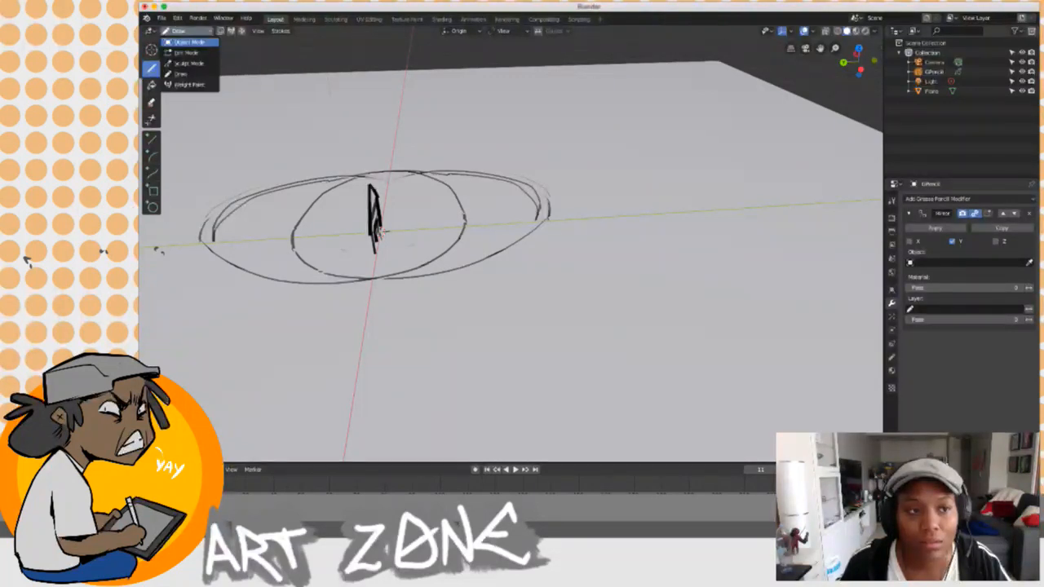
key("Escape")
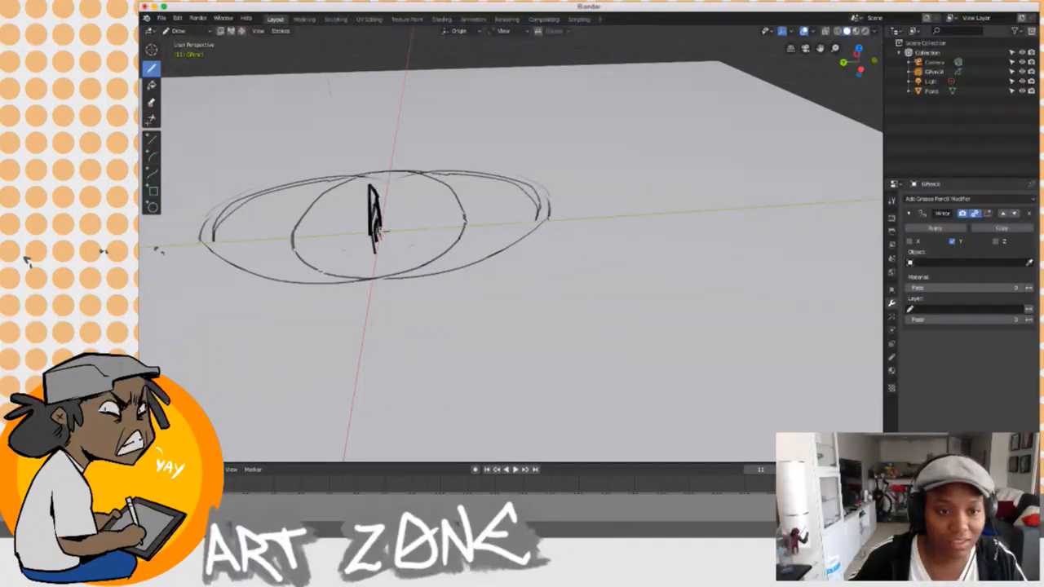
right_click(373, 197)
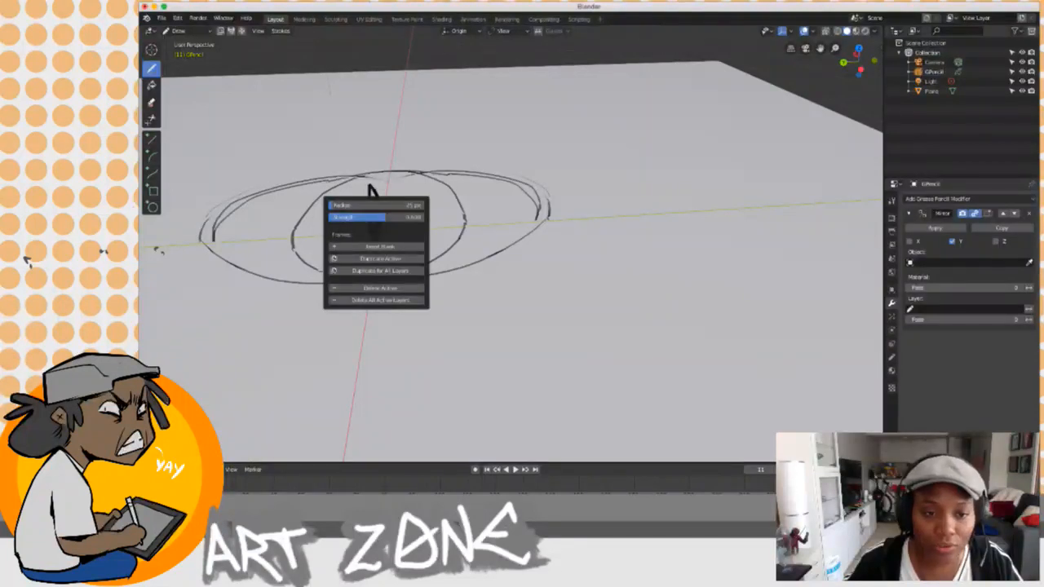
key("Escape")
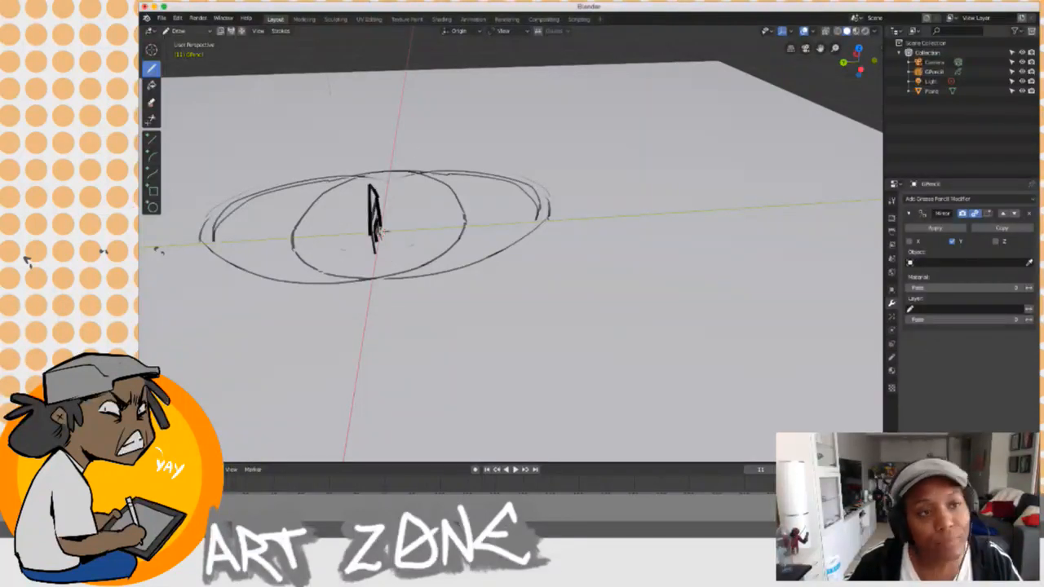
left_click(178, 30)
left_click(189, 41)
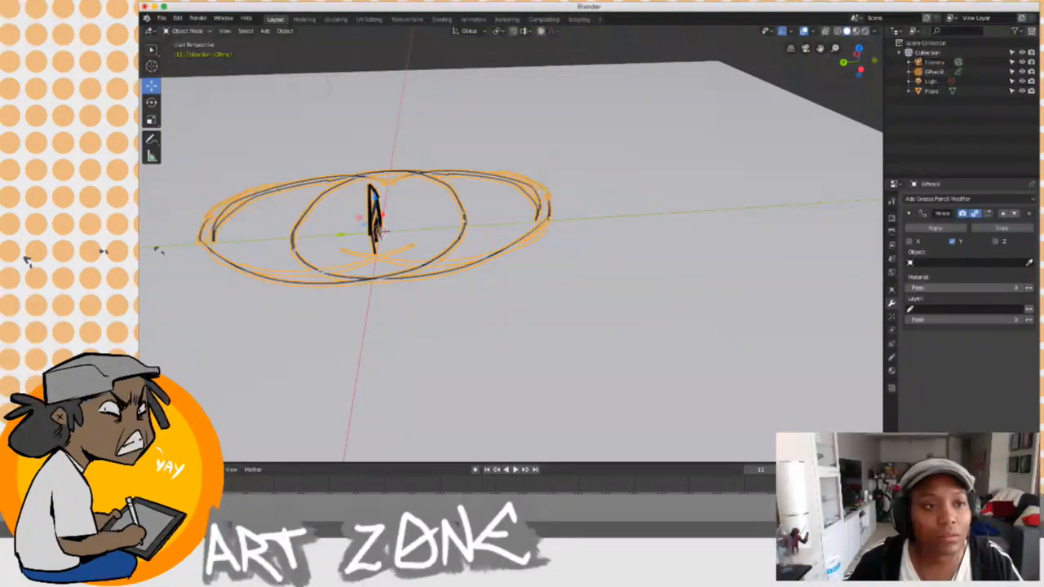
Switch the Grease Pencil object to Edit Mode and move part of the house drawing along the global Y axis.
left_click(186, 30)
left_click(185, 52)
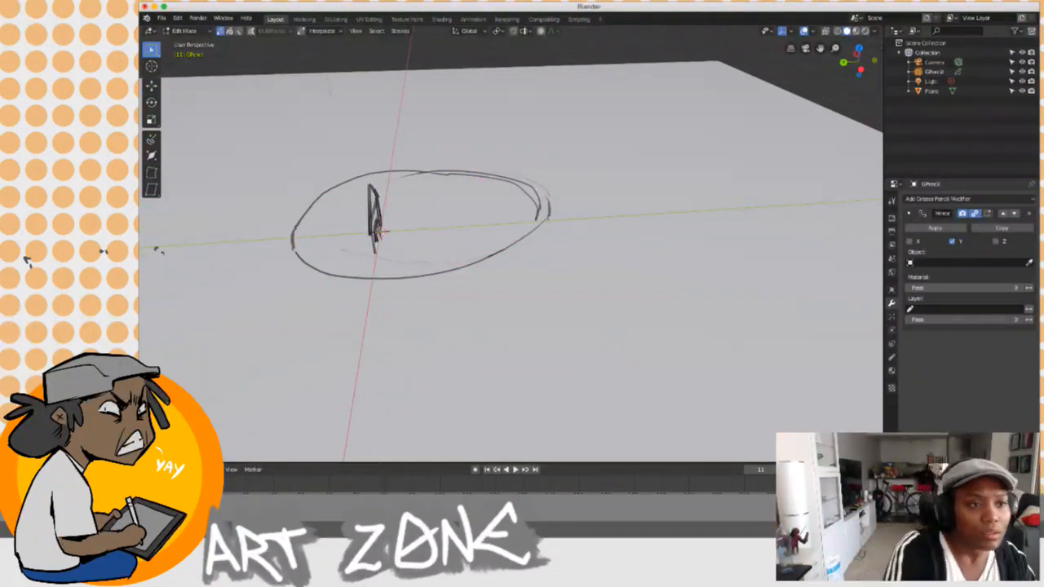
left_click(151, 85)
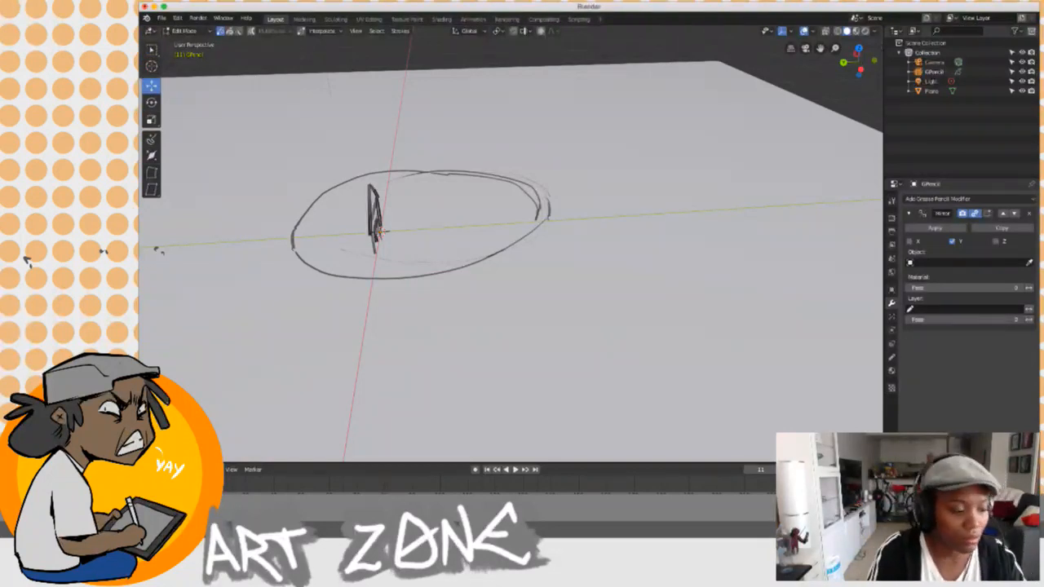
left_click(375, 221)
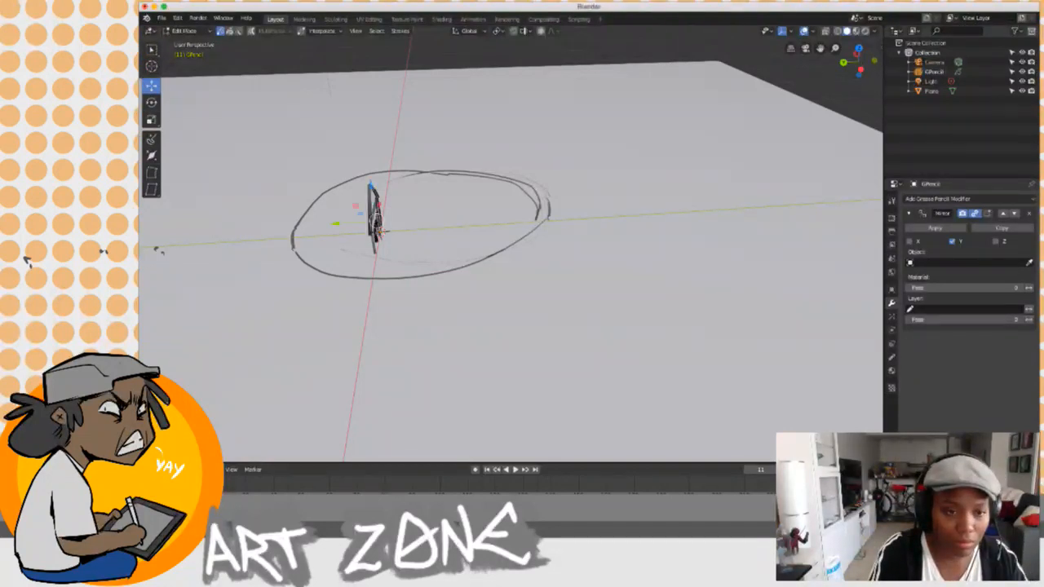
key("g")
key("y")
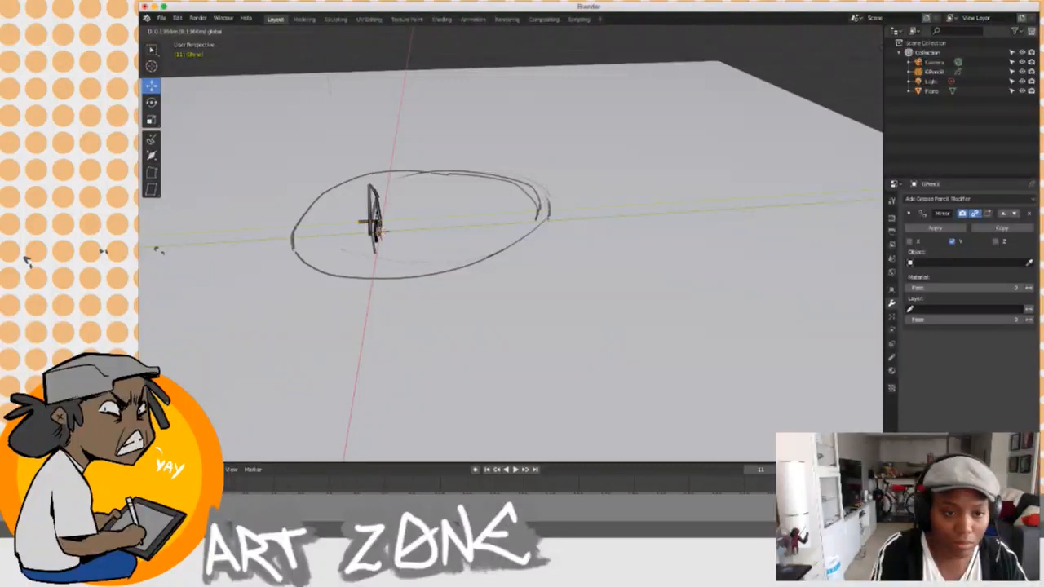
left_click(156, 249)
Move all Grease Pencil strokes along the global Y axis to separate the mirrored houses, and return to Draw mode.
key("a")
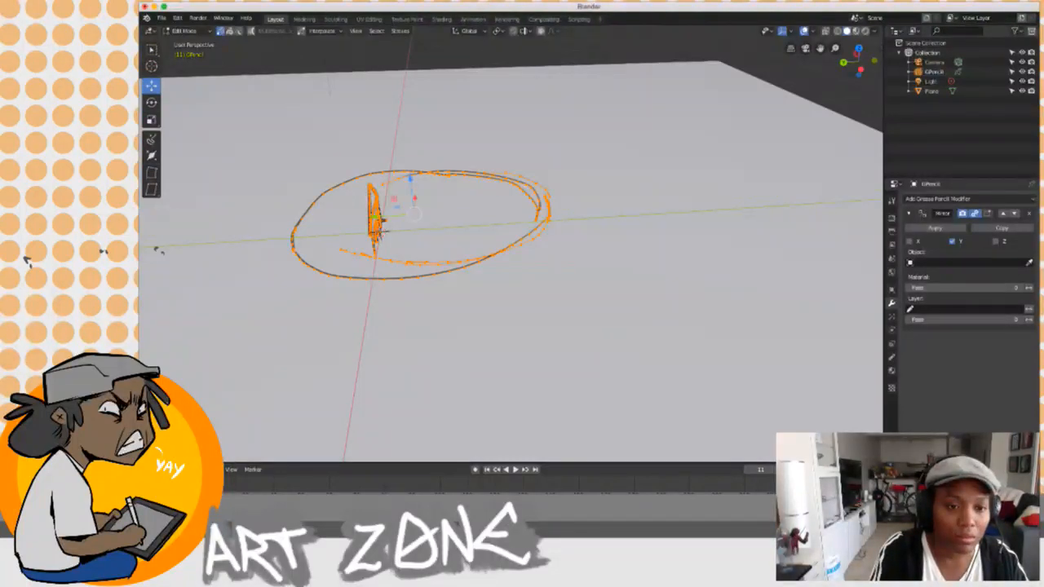
key("g")
key("y")
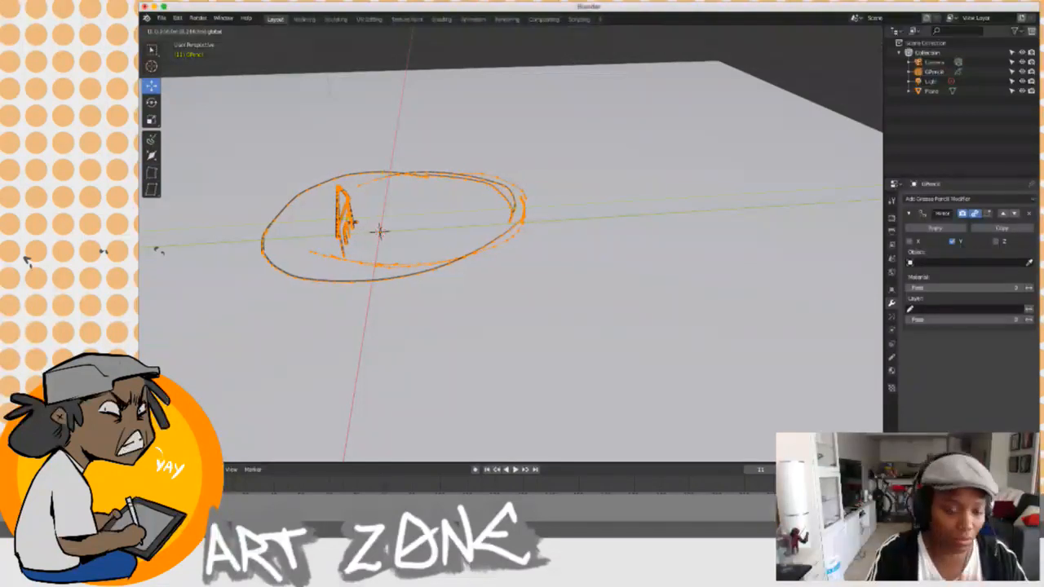
left_click(157, 248)
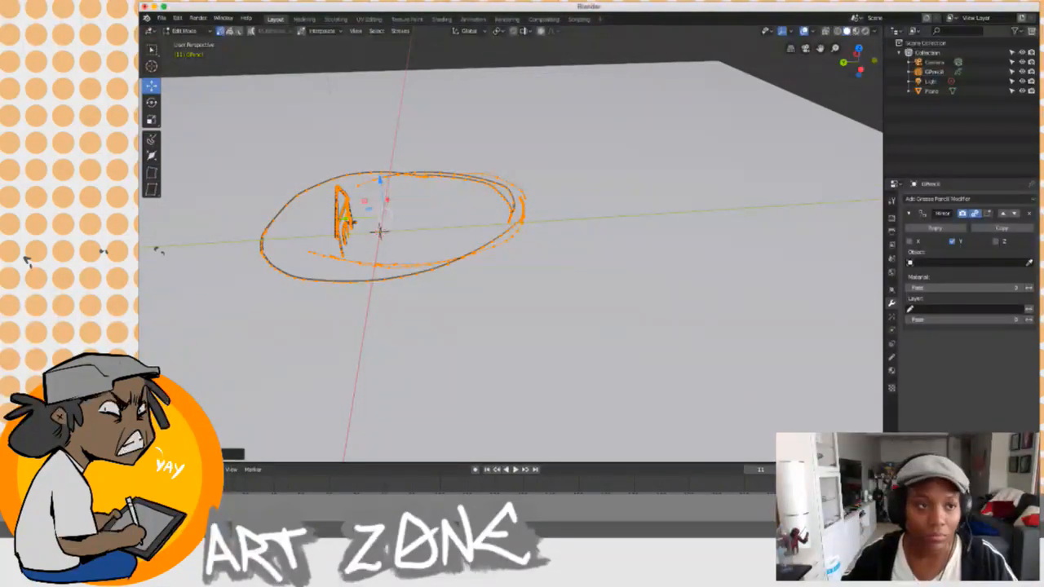
left_click(184, 30)
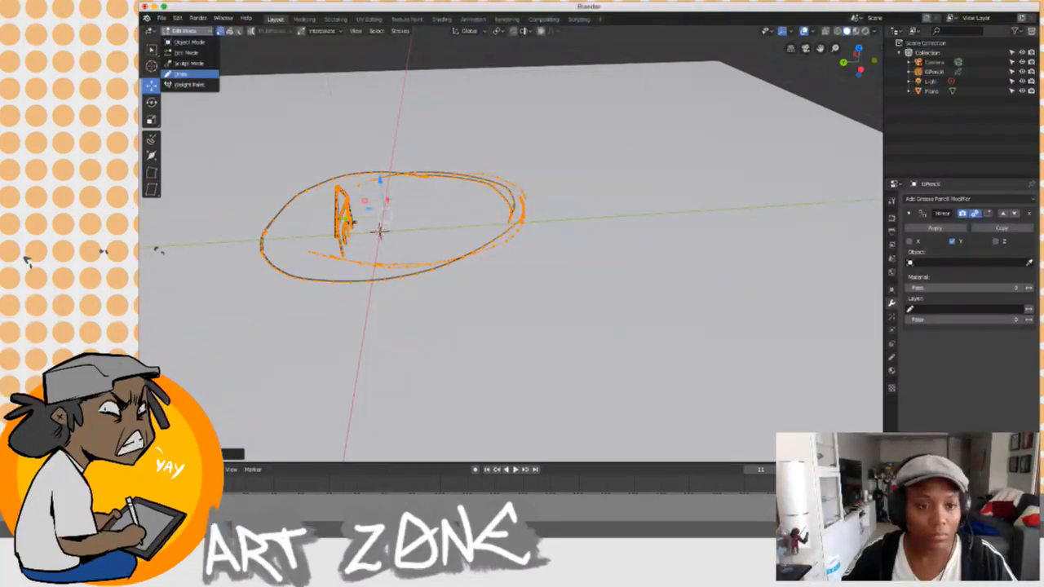
left_click(184, 73)
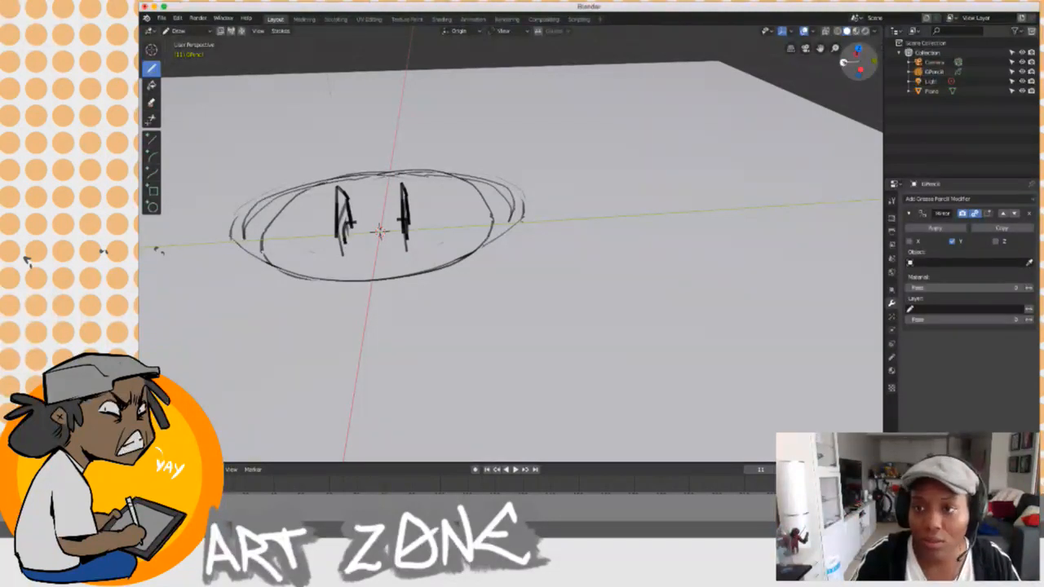
Draw a line joining the two mirrored house fronts in the top orthographic view, undoing the strokes that miss.
left_click_drag(857, 58, 858, 85)
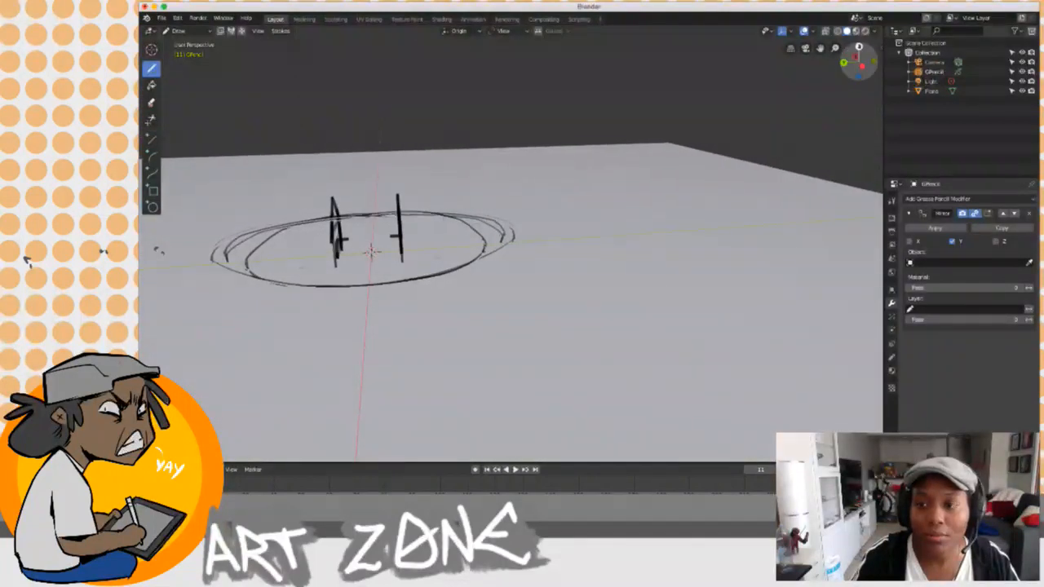
key("KP_7")
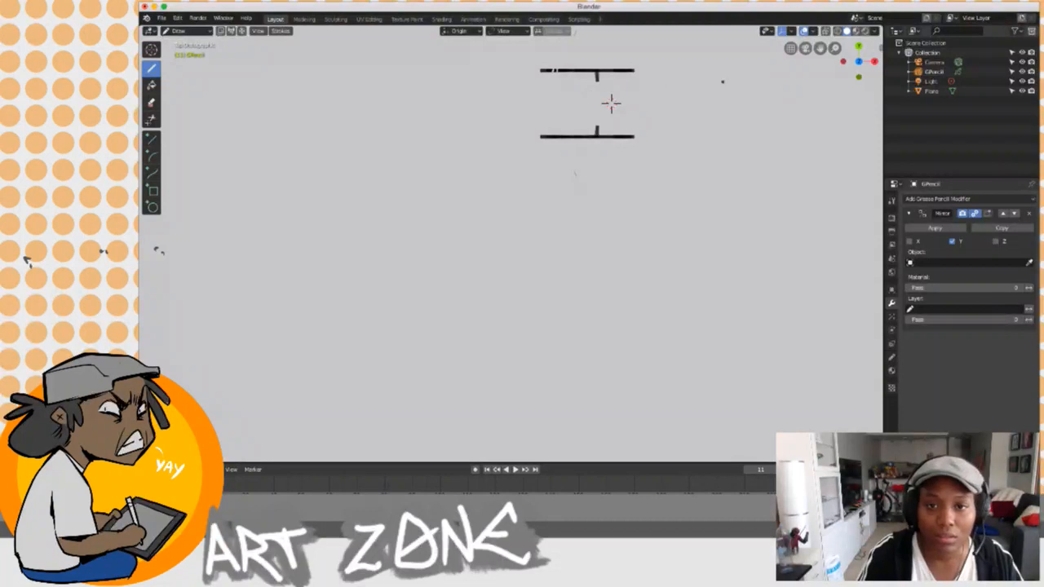
left_click_drag(586, 74, 590, 130)
key("ctrl+z")
key("ctrl+z")
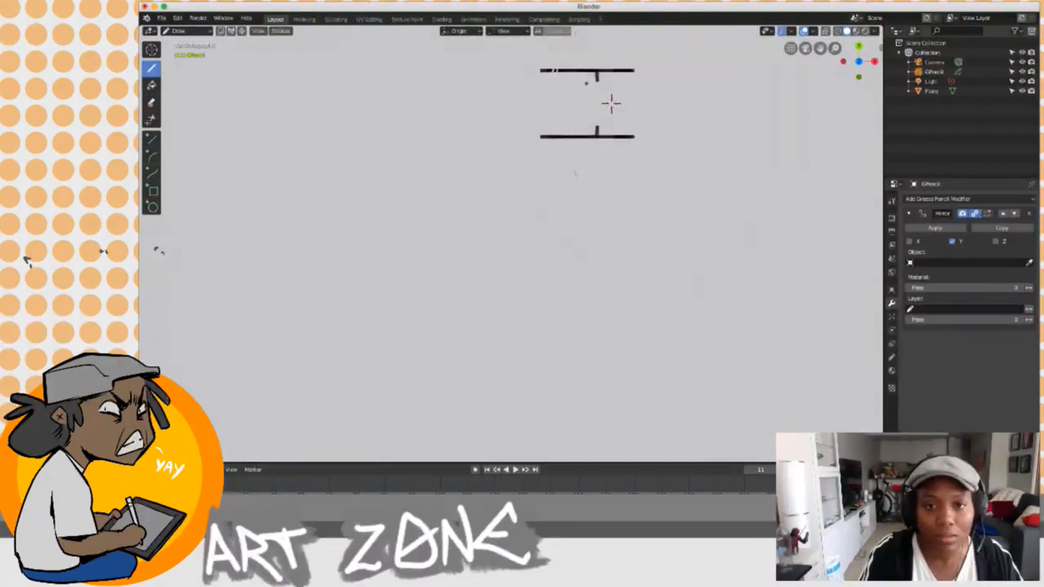
key("ctrl+shift+z")
key("ctrl+shift+z")
left_click_drag(585, 78, 589, 135)
key("ctrl+z")
key("ctrl+z")
key("ctrl+z")
key("ctrl+z")
key("ctrl+z")
key("ctrl+z")
key("ctrl+z")
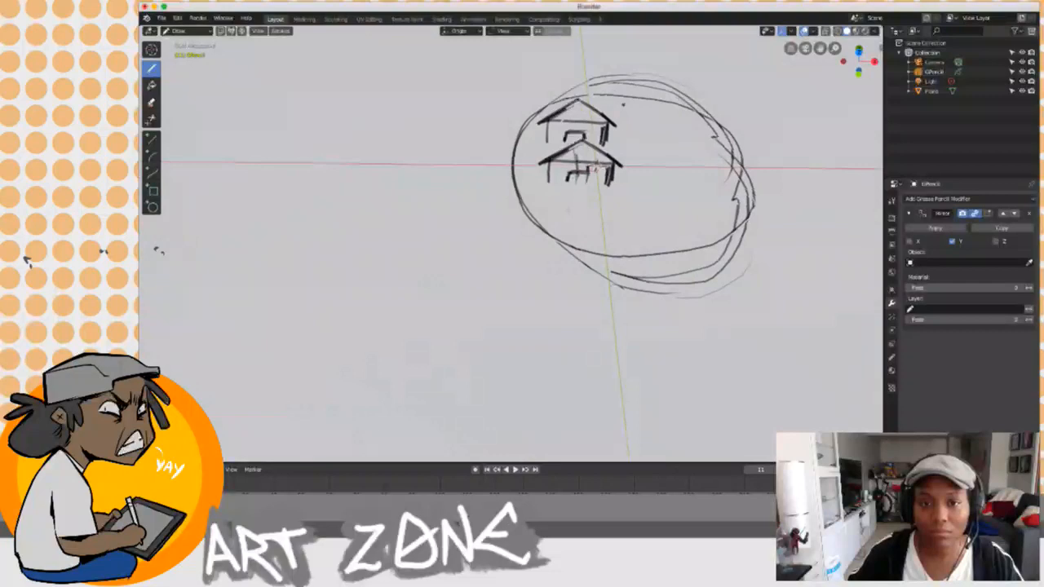
Draw the roof ridge and eave lines that connect the two mirrored house fronts in perspective view.
scroll(625, 119, "down", 5)
scroll(624, 119, "up", 5)
scroll(624, 119, "right", 5)
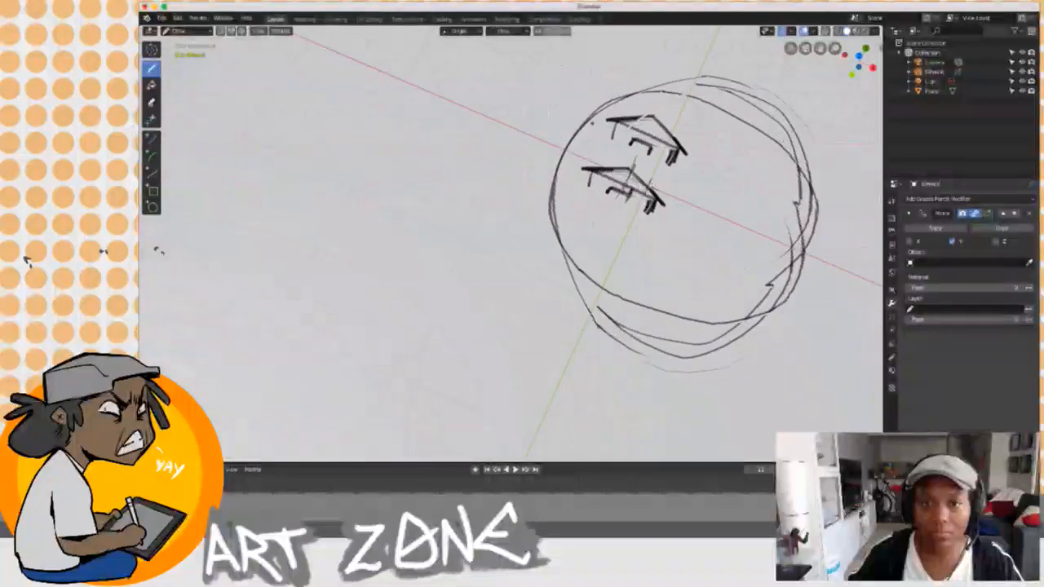
scroll(510, 245, "down", 10)
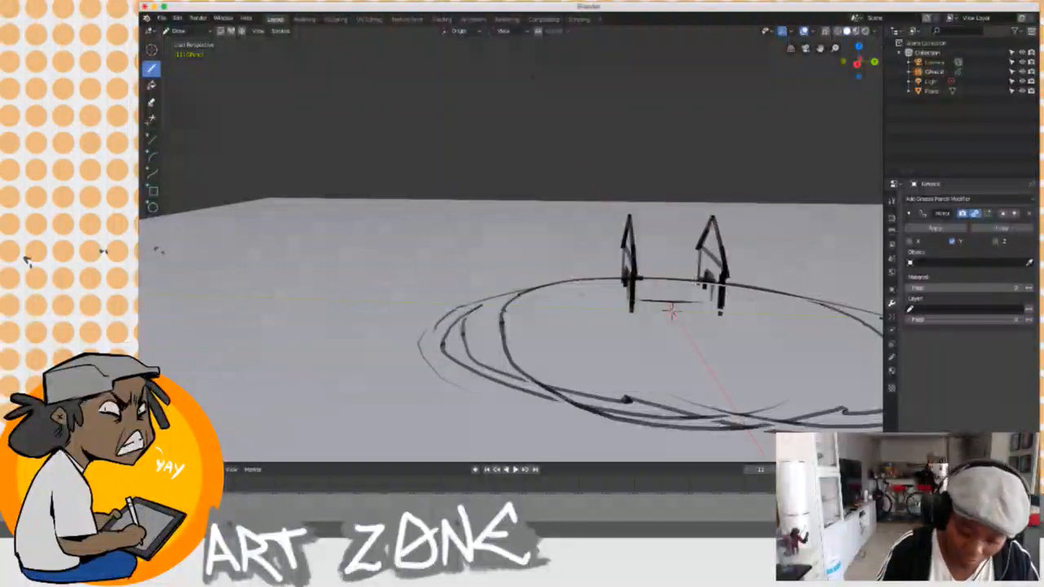
left_click_drag(634, 221, 703, 215)
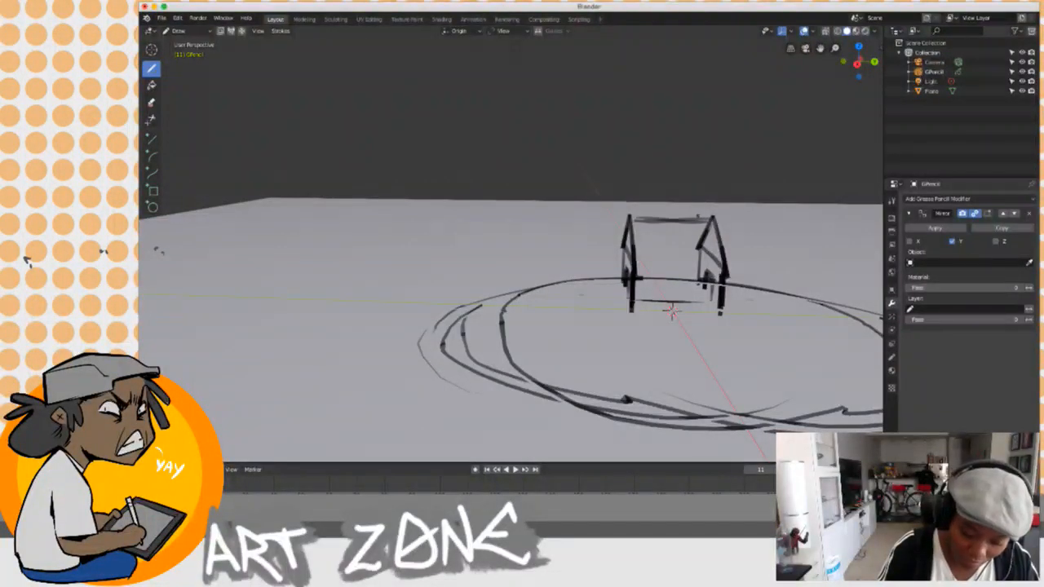
left_click_drag(634, 219, 711, 217)
left_click_drag(639, 215, 705, 217)
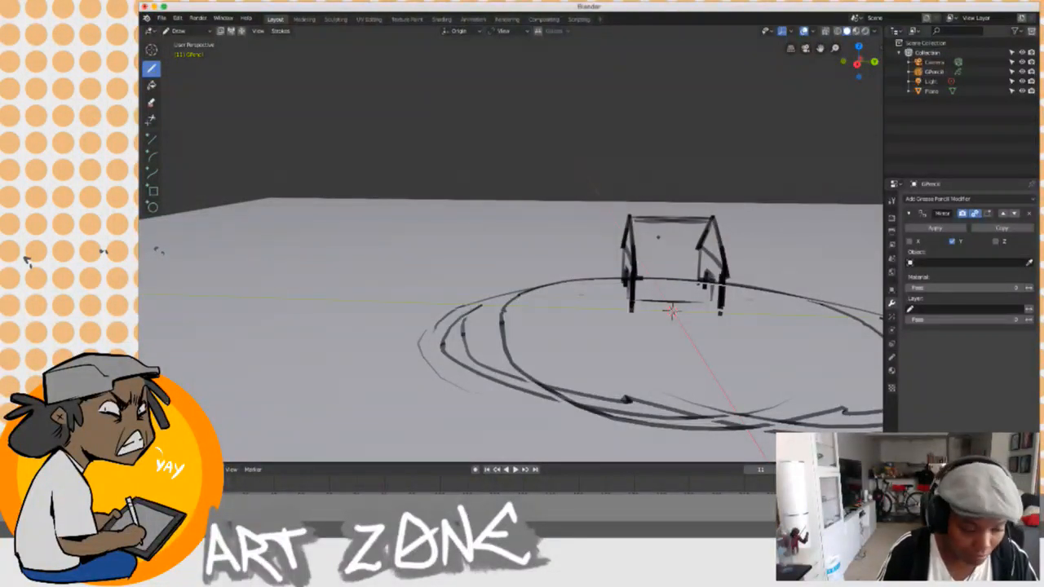
left_click_drag(156, 249, 157, 251)
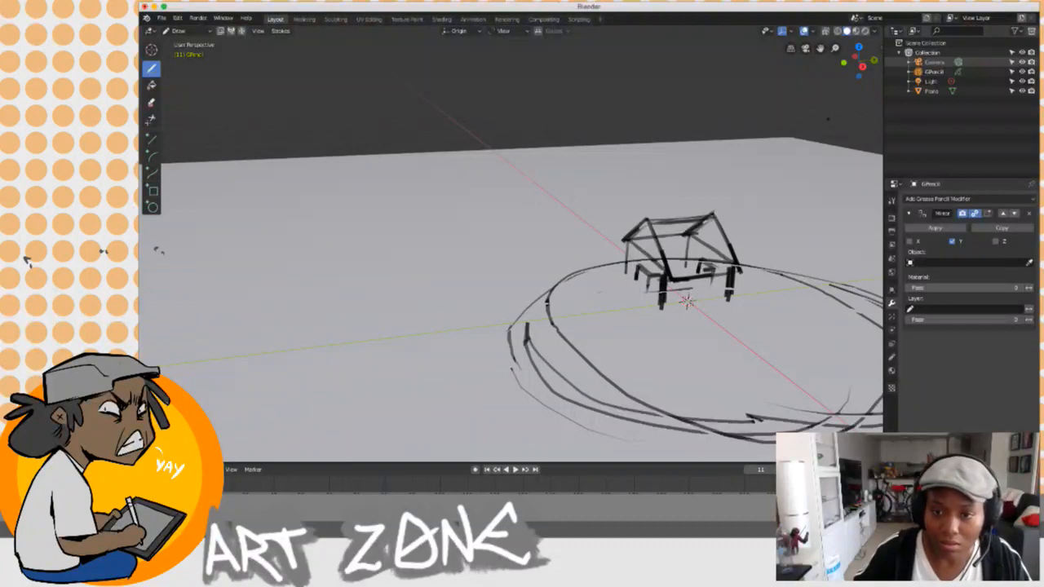
Examine the connected house drawing from above and from near ground level, and stop the timeline playback.
scroll(510, 241, "down", 10)
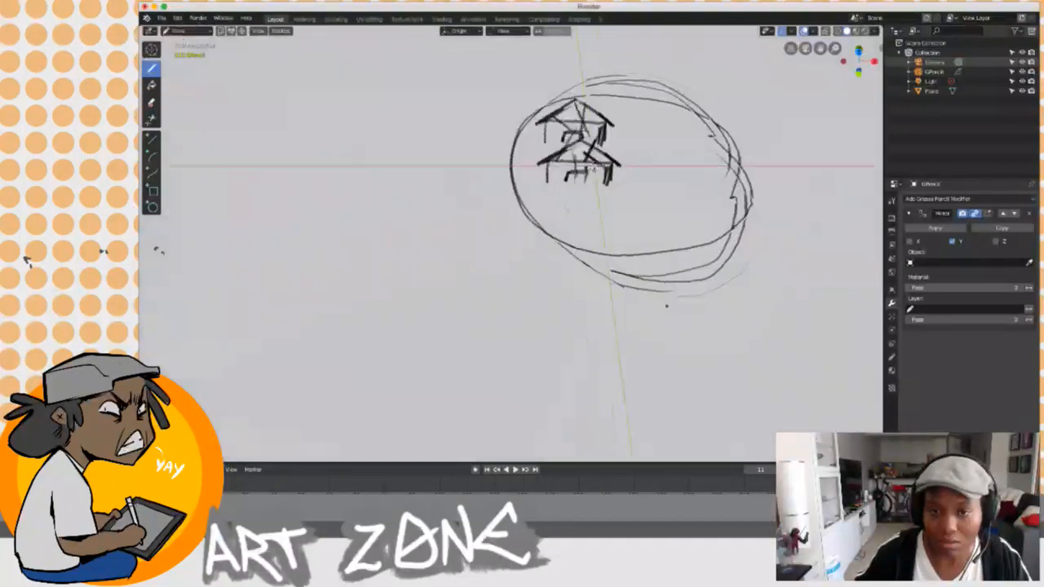
scroll(510, 242, "down", 10)
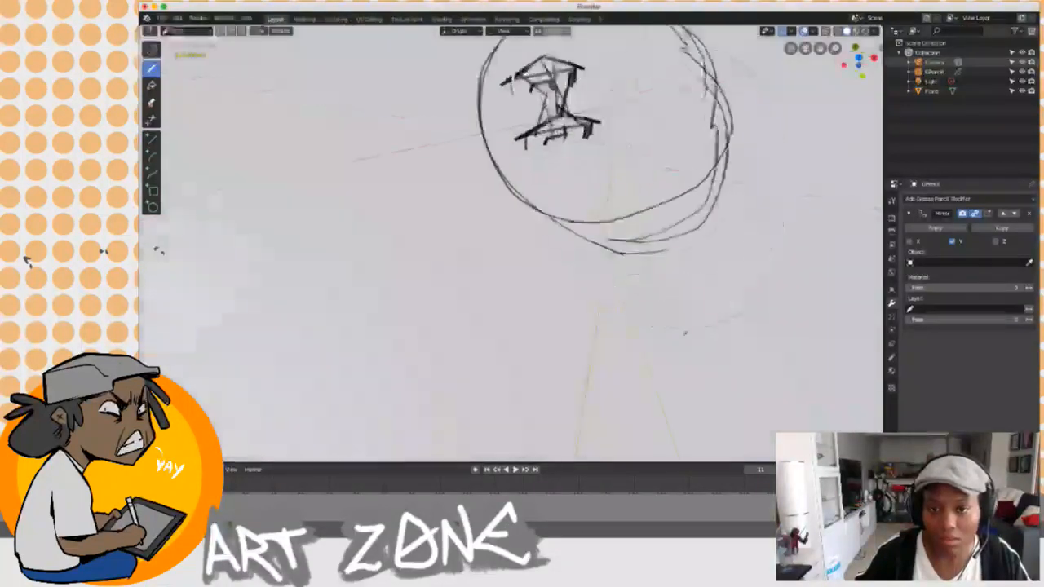
scroll(511, 241, "down", 10)
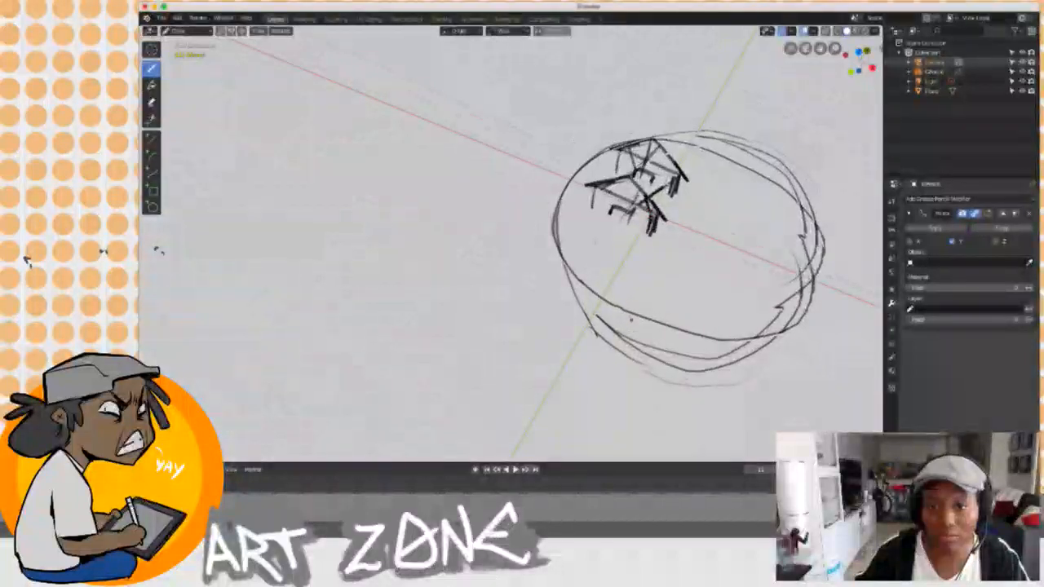
scroll(511, 242, "down", 10)
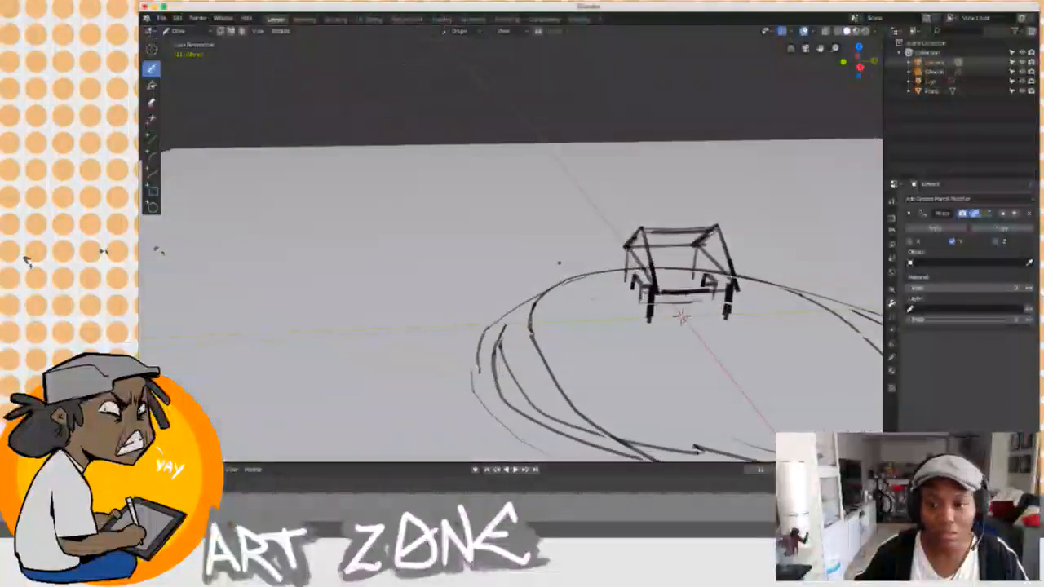
mouse_move(559, 263)
left_mouse_down()
mouse_move(538, 235)
mouse_move(524, 252)
mouse_move(527, 285)
mouse_move(546, 278)
mouse_move(547, 175)
mouse_move(456, 140)
mouse_move(533, 243)
mouse_move(511, 267)
left_mouse_up()
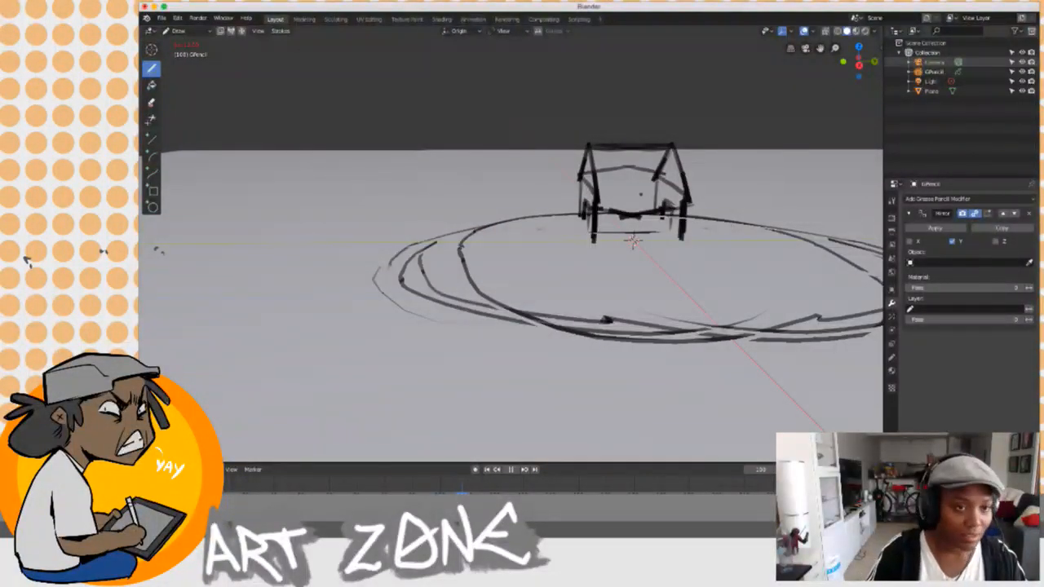
key("space")
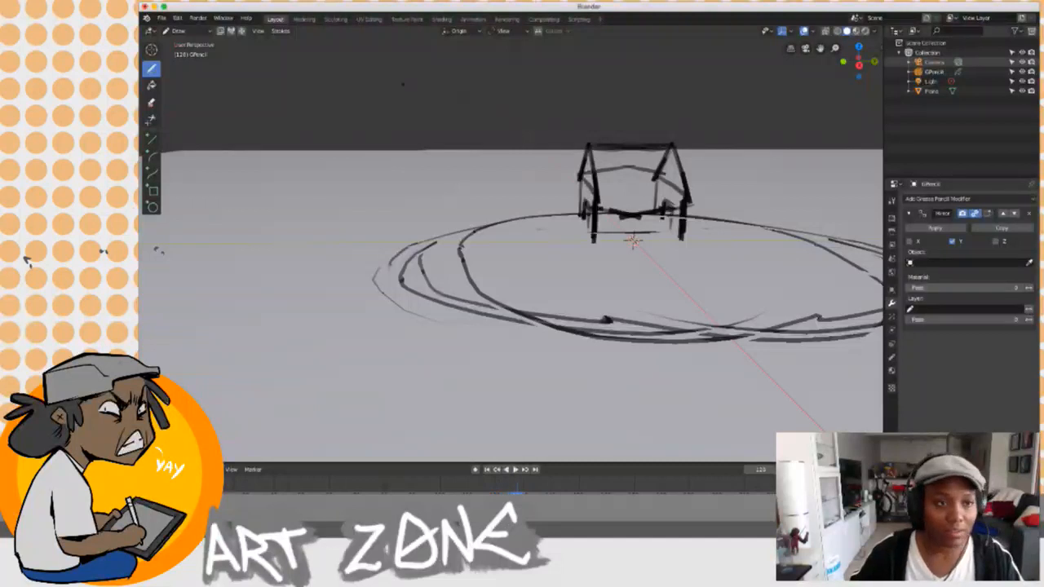
Erase the house drawing and the stray strokes around the circle with the Erase tool.
left_click(151, 102)
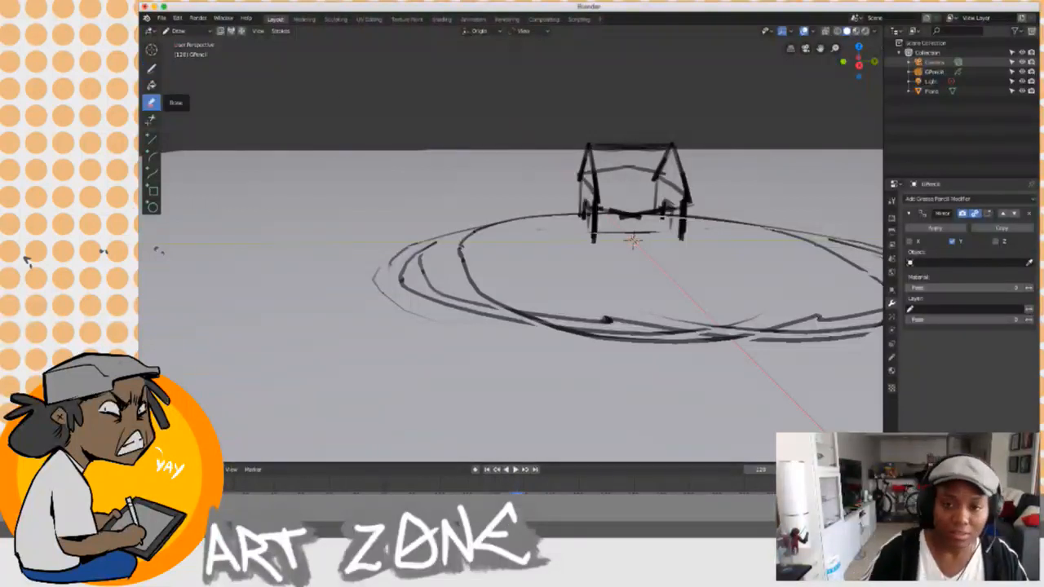
mouse_move(603, 145)
left_mouse_down()
mouse_move(575, 216)
mouse_move(652, 175)
mouse_move(649, 150)
mouse_move(636, 228)
mouse_move(571, 220)
mouse_move(400, 273)
mouse_move(522, 314)
mouse_move(823, 331)
left_mouse_up()
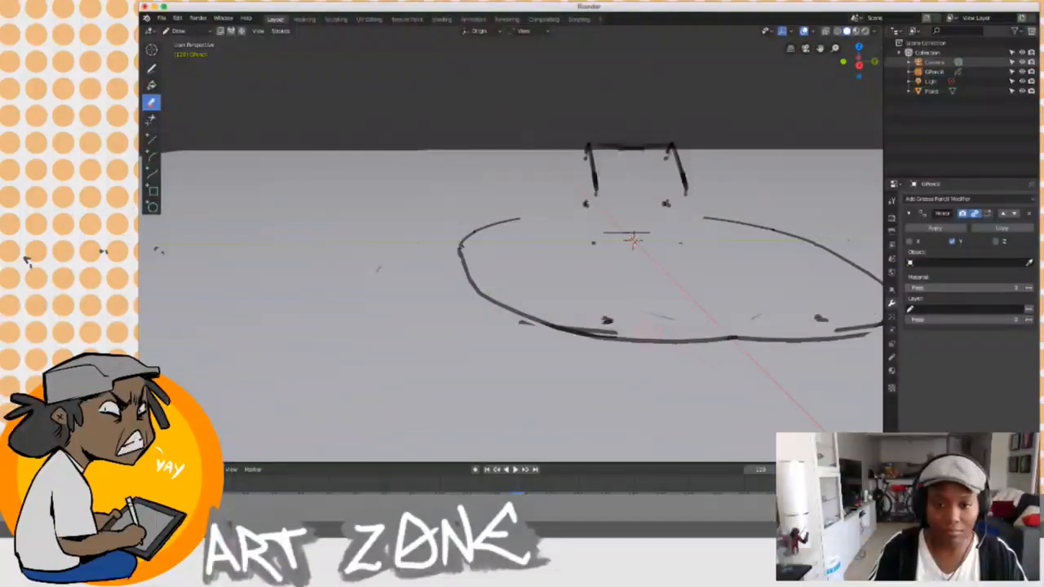
left_click_drag(644, 328, 483, 249)
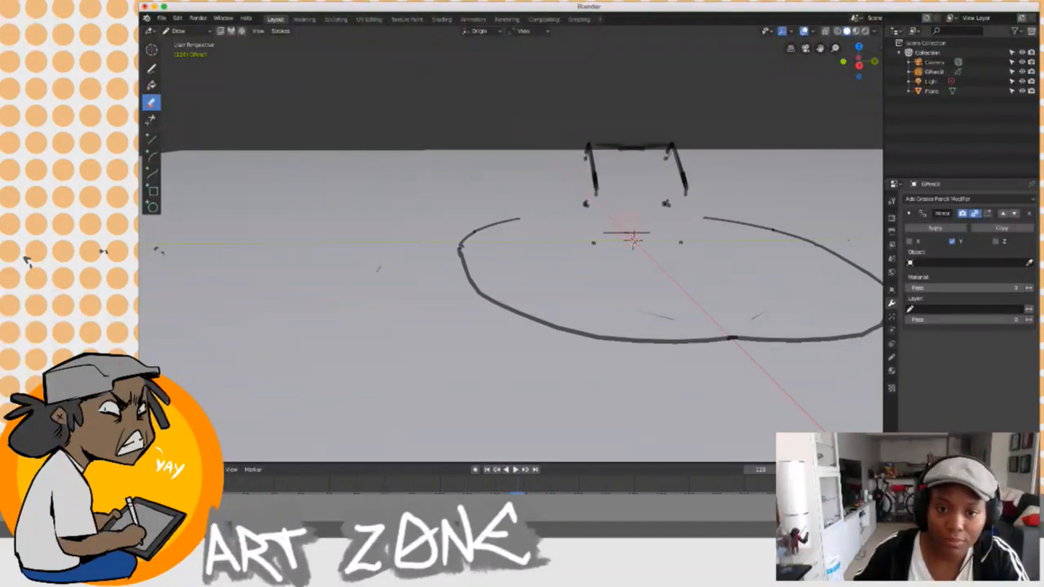
mouse_move(546, 260)
left_mouse_down()
mouse_move(628, 296)
mouse_move(644, 282)
left_mouse_up()
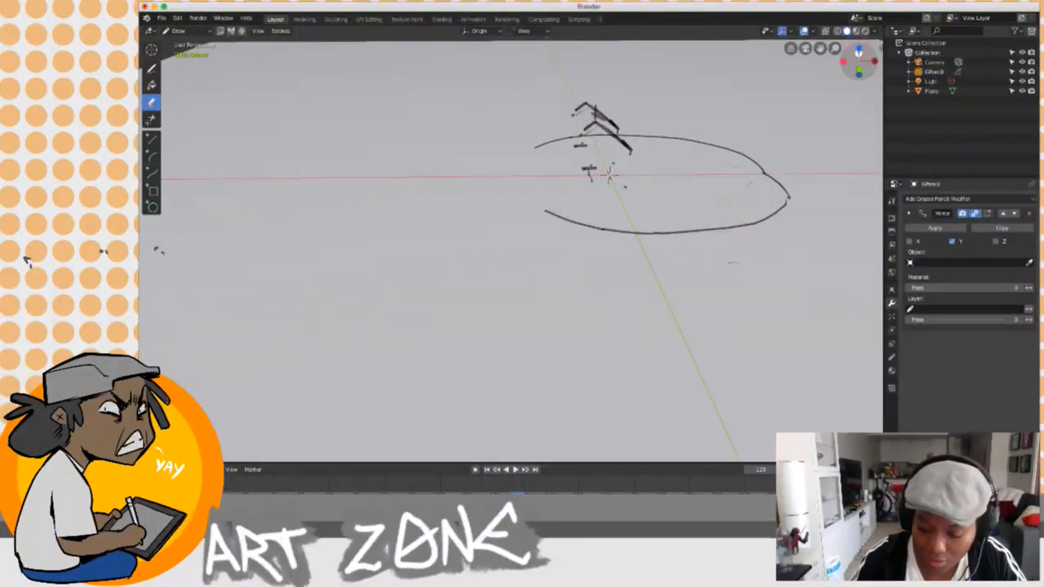
left_click(858, 72)
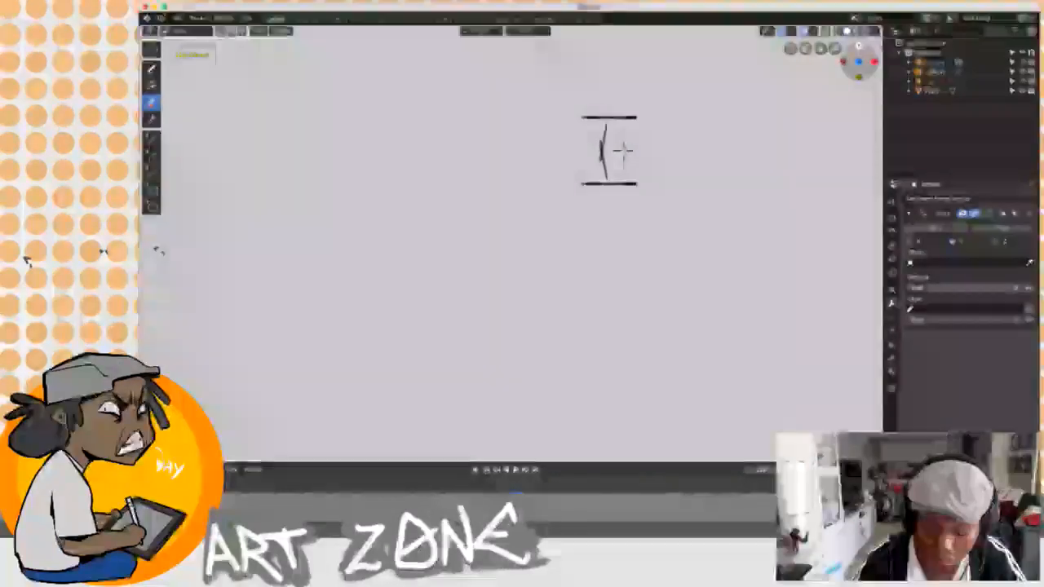
mouse_move(607, 183)
left_mouse_down()
mouse_move(589, 117)
mouse_move(603, 124)
mouse_move(607, 153)
left_mouse_up()
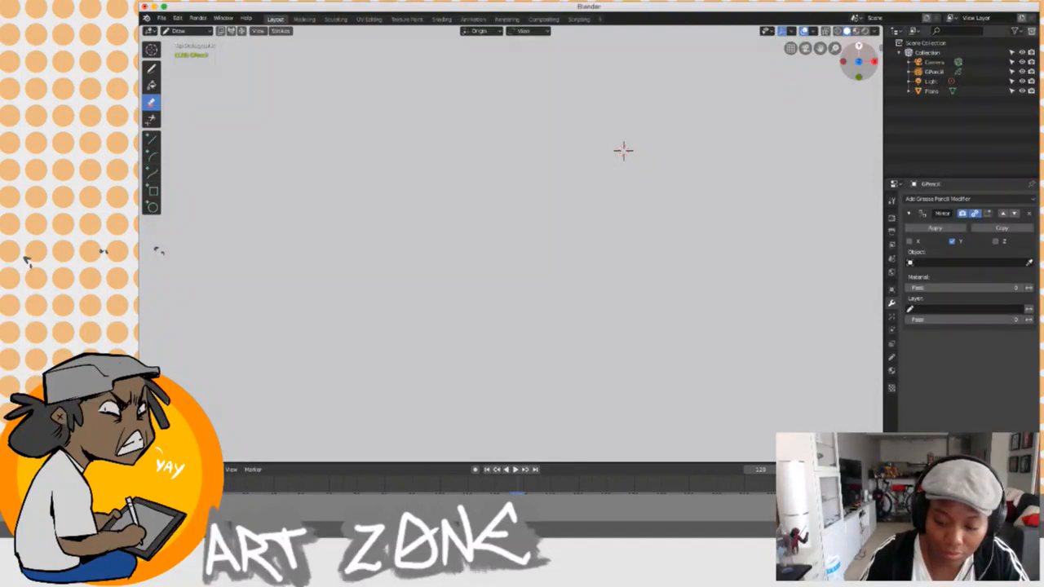
Draw two doubled vertical walls standing on the ground line, one each side of the center axis, in the left orthographic view.
left_click(858, 61)
left_click(844, 61)
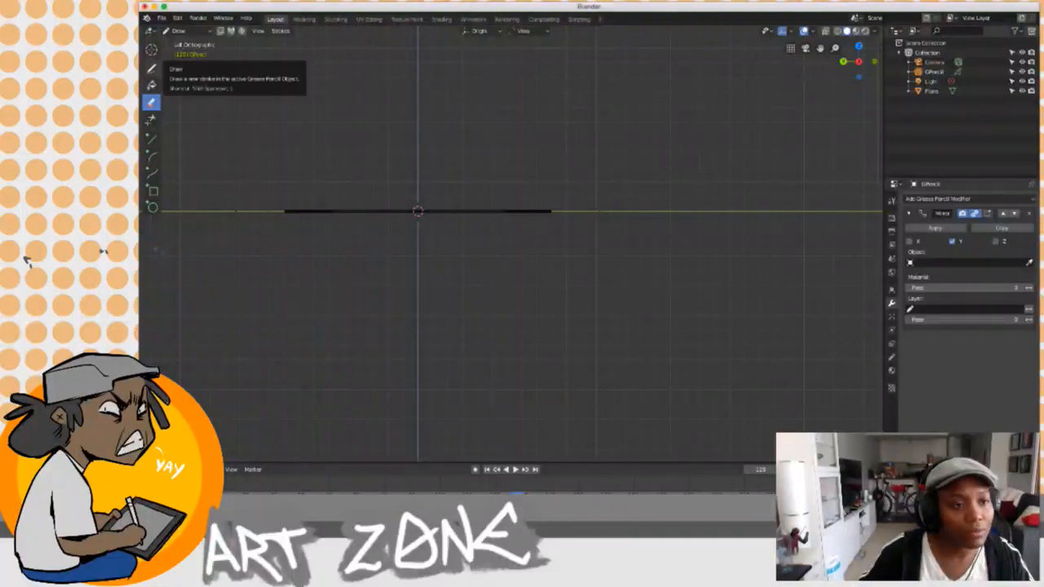
left_click(151, 69)
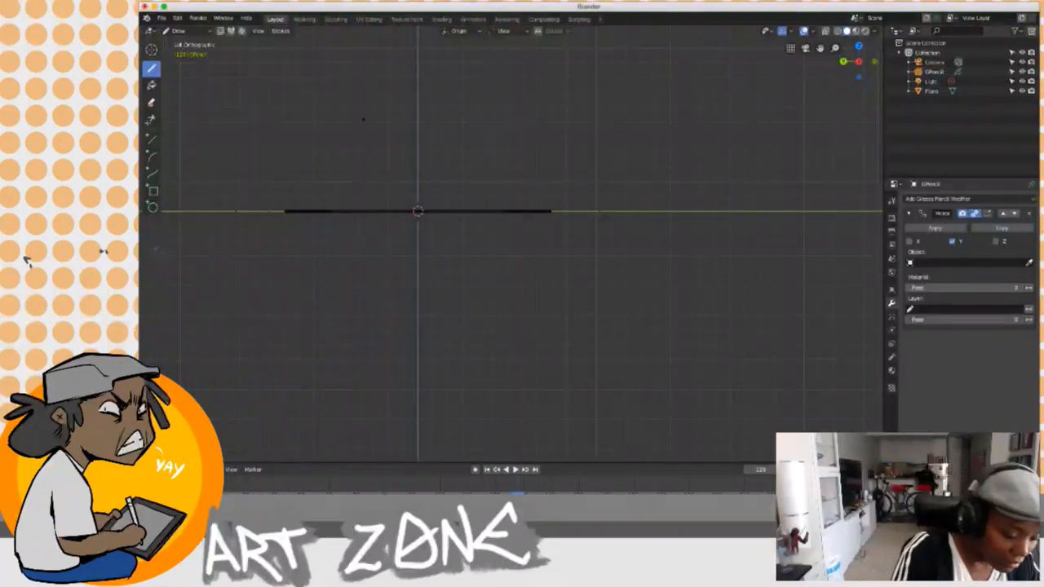
left_click_drag(363, 144, 363, 212)
left_click_drag(471, 145, 471, 212)
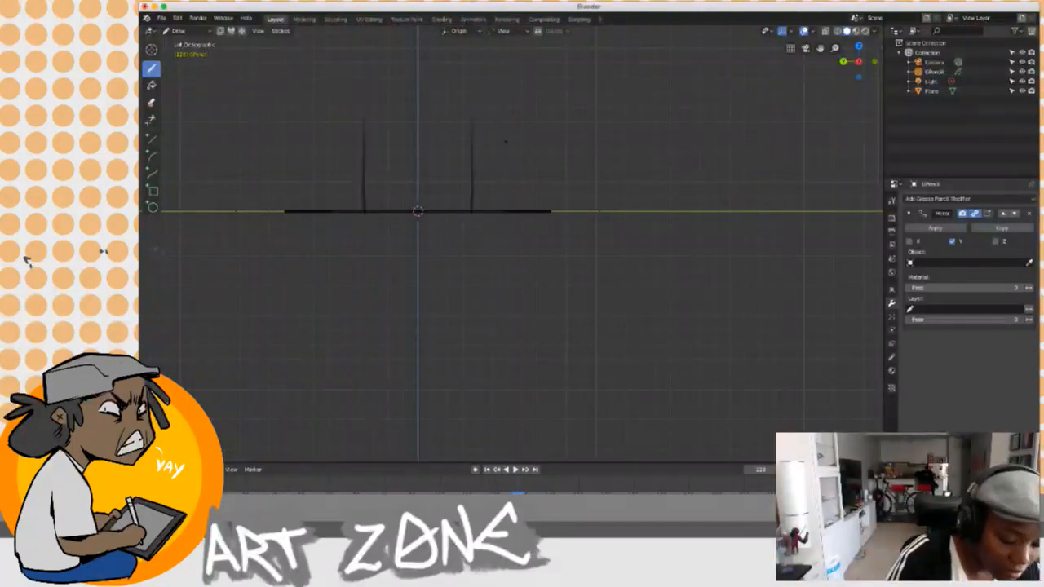
left_click_drag(358, 116, 359, 215)
left_click_drag(477, 109, 476, 217)
Draw a pitched roof over the two walls, with its slopes joined at a peak on the center axis.
left_click_drag(408, 88, 340, 119)
left_click_drag(424, 87, 491, 119)
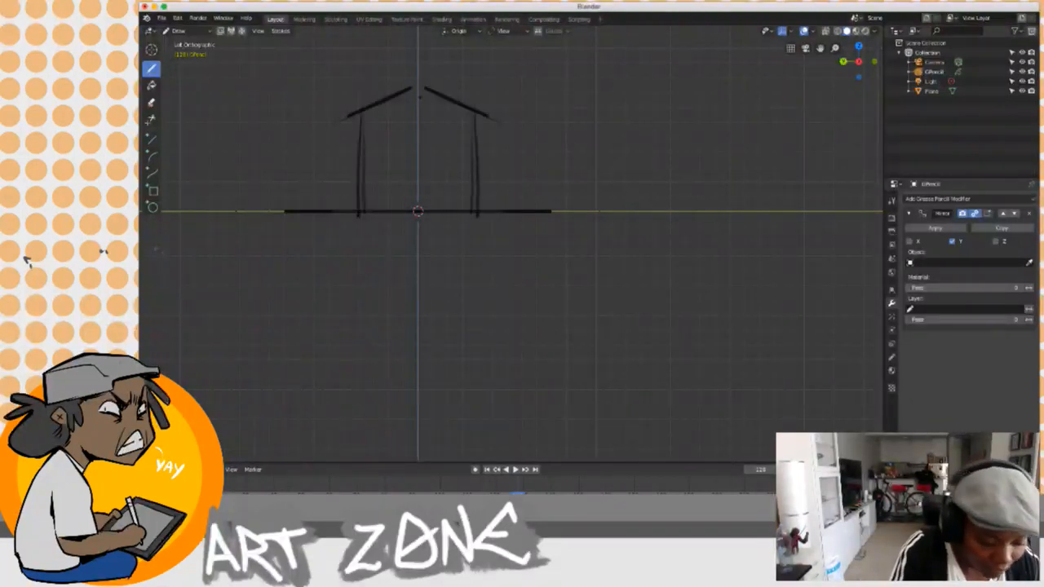
left_click_drag(411, 87, 424, 87)
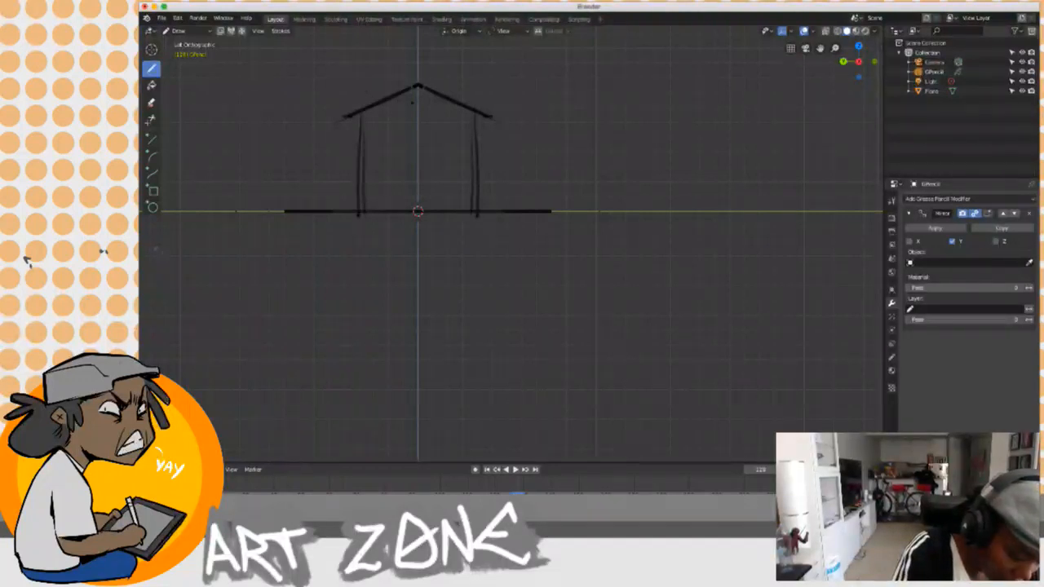
Darken the upper part of both walls and draw a small thick door frame on the center axis at ground level.
left_click_drag(358, 125, 356, 159)
left_click_drag(478, 115, 477, 178)
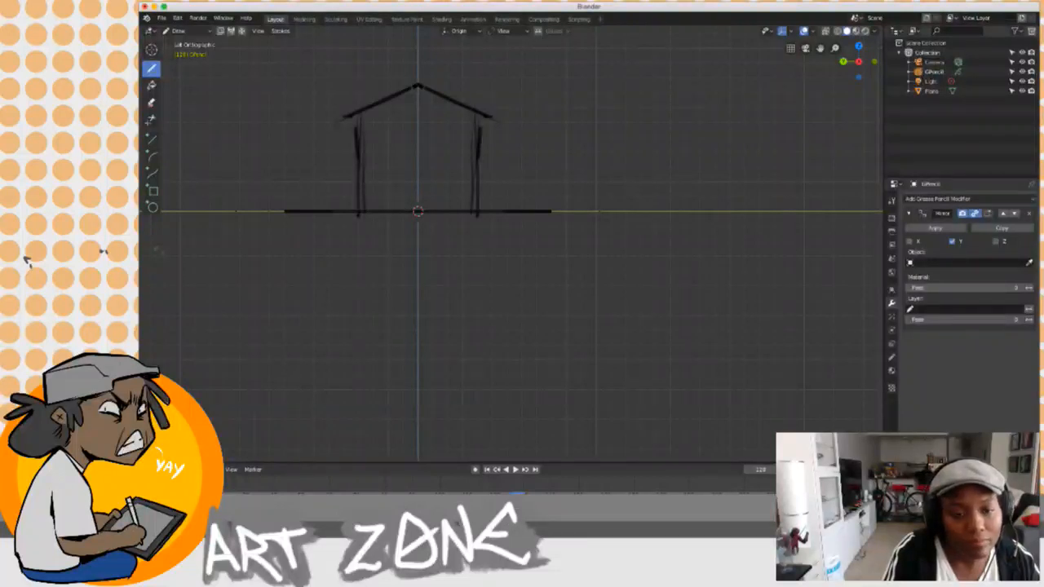
left_click_drag(404, 174, 405, 209)
left_click_drag(405, 169, 430, 209)
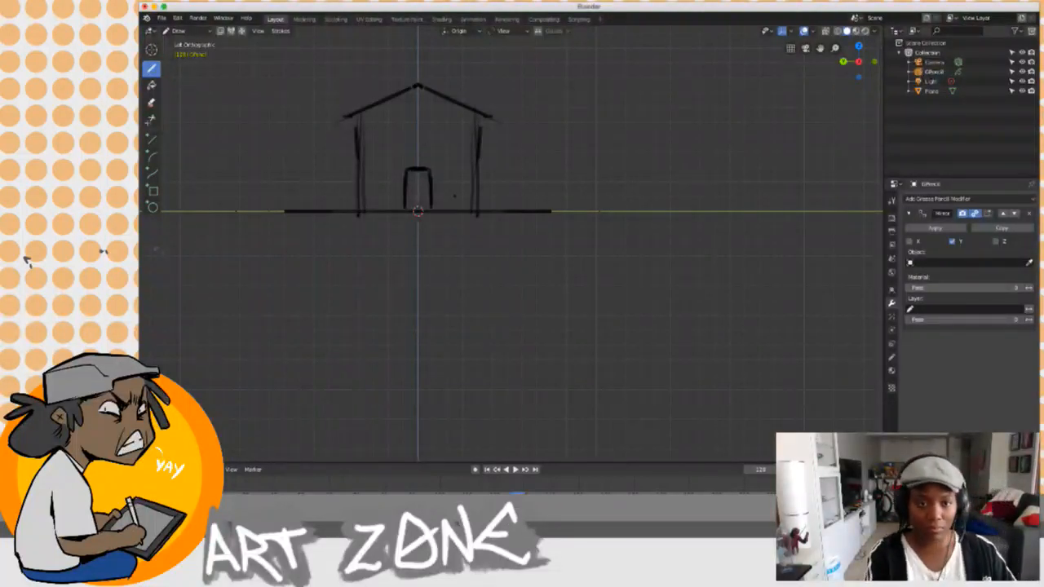
left_click_drag(403, 176, 401, 199)
left_click_drag(433, 166, 433, 204)
Thicken the two house walls and draw a low side extension with a sloped top against the outside of each wall.
left_click_drag(356, 114, 356, 209)
left_click_drag(479, 114, 479, 207)
left_click_drag(354, 166, 346, 178)
left_click_drag(480, 163, 487, 174)
left_click_drag(343, 173, 346, 210)
left_click_drag(348, 185, 348, 208)
left_click_drag(489, 170, 492, 211)
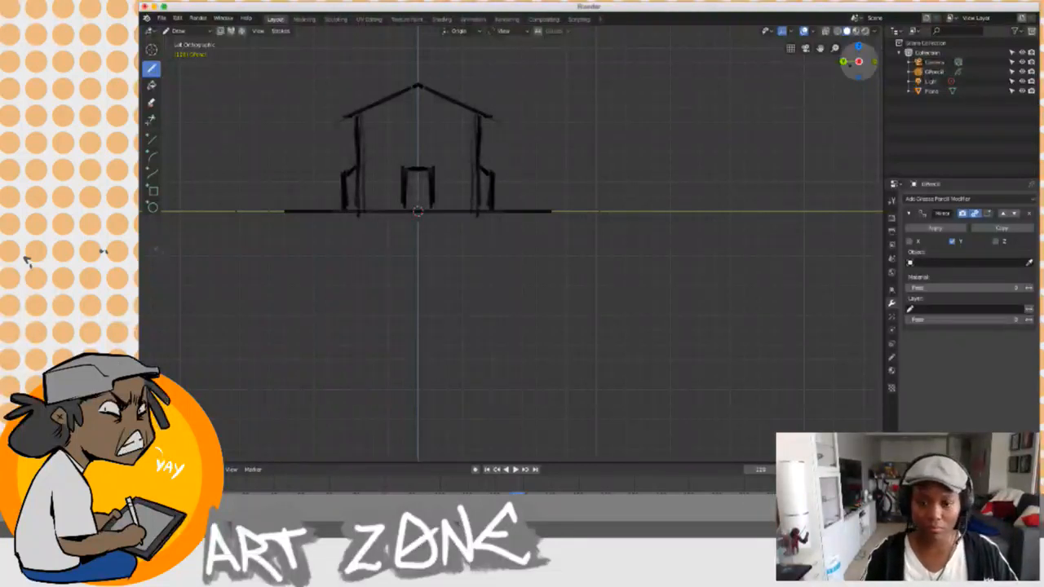
Move all the strokes along the negative X axis in Edit Mode, away from the origin, working in the back orthographic view.
left_click(843, 61)
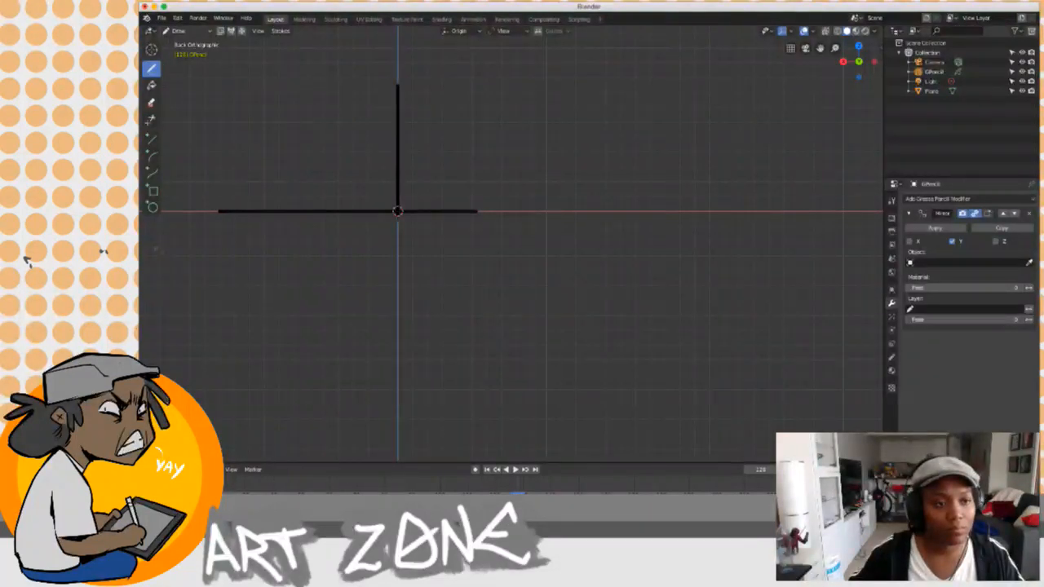
left_click(178, 30)
left_click(188, 47)
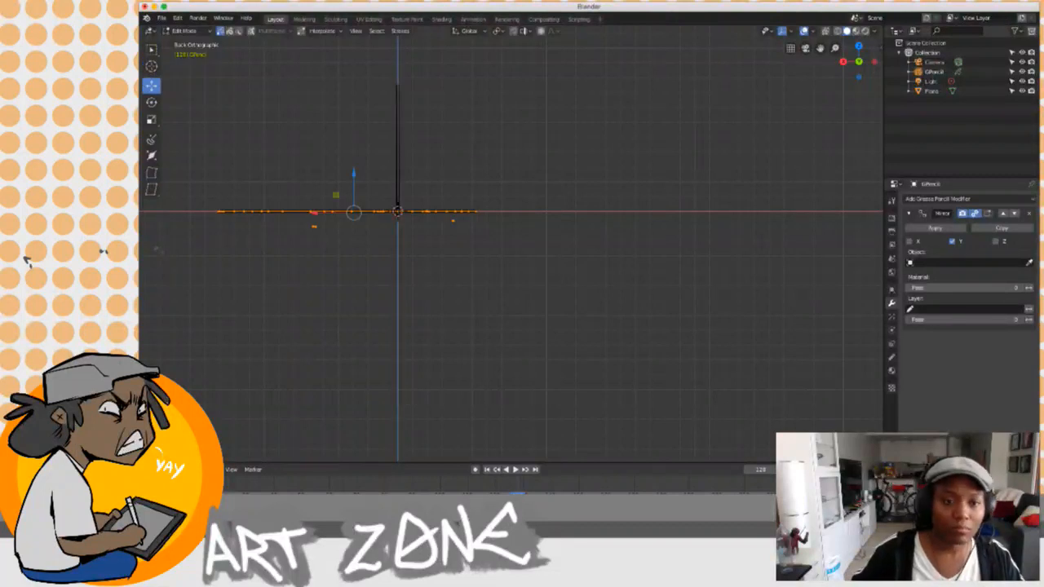
key("a")
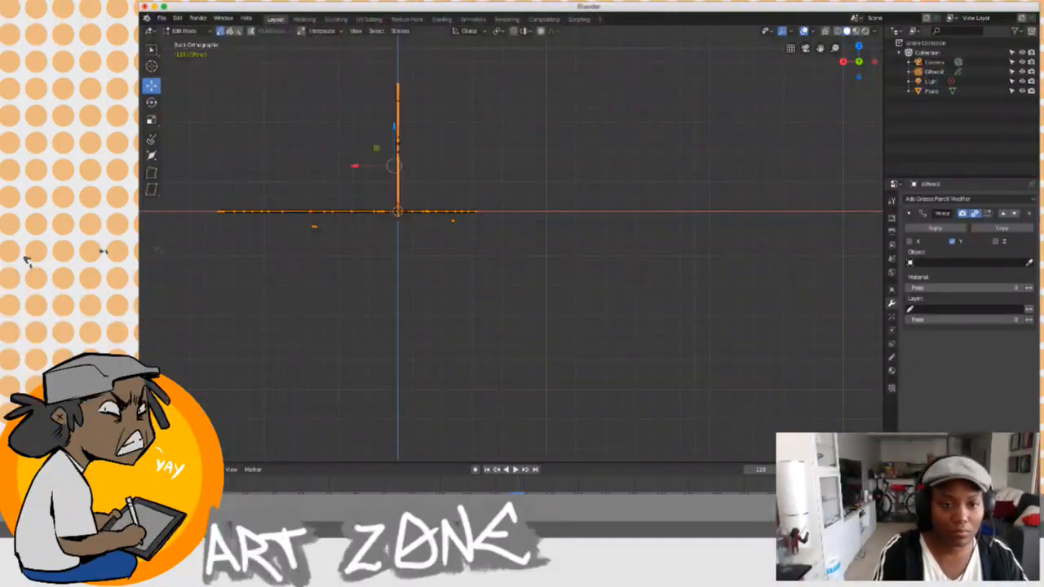
key("g")
key("x")
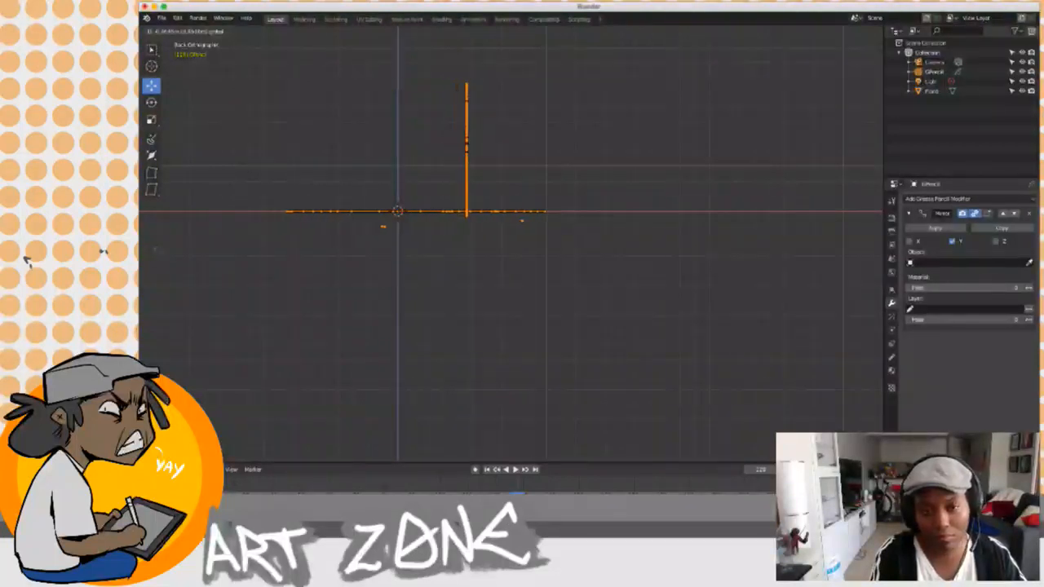
key("Return")
left_click_drag(437, 166, 449, 166)
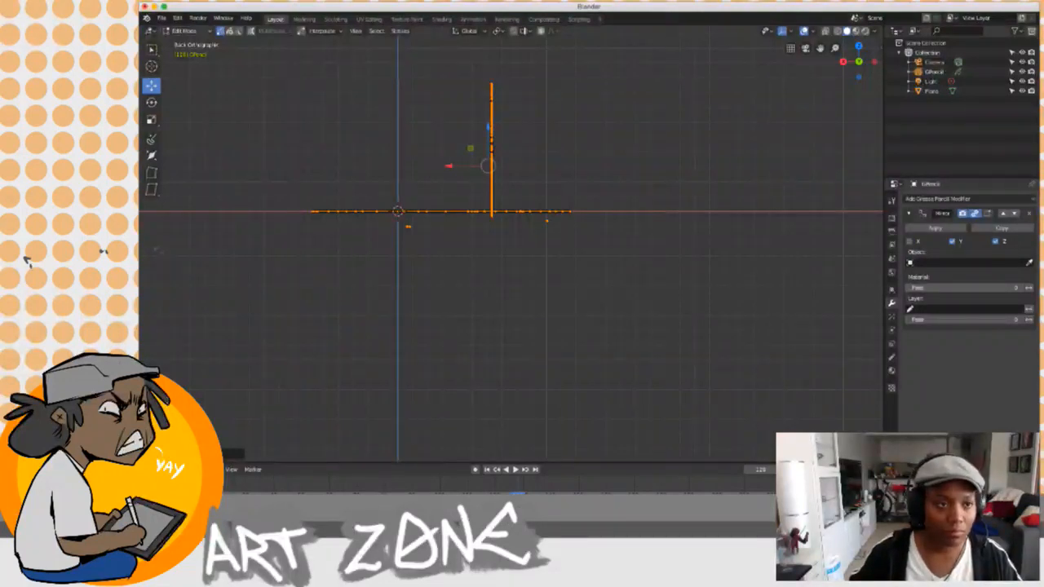
Return to Draw mode and turn off the Z axis of the Mirror modifier.
left_click(186, 30)
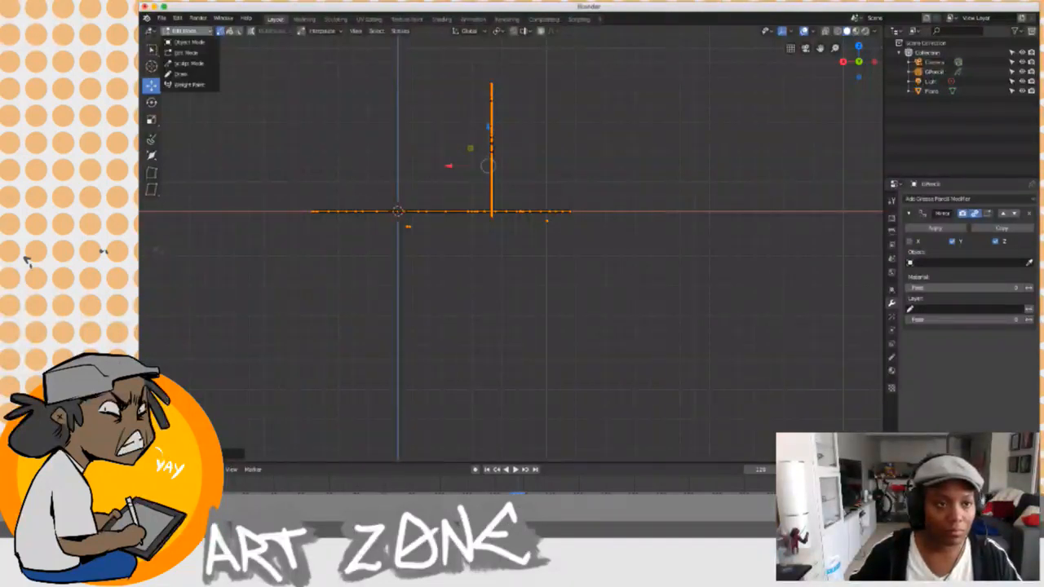
left_click(180, 73)
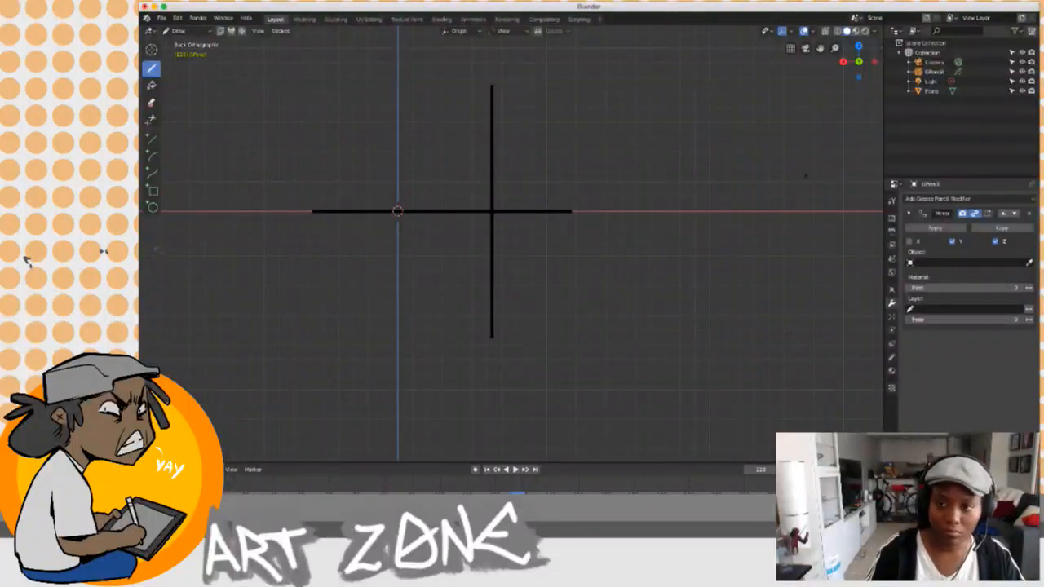
left_click_drag(856, 63, 858, 61)
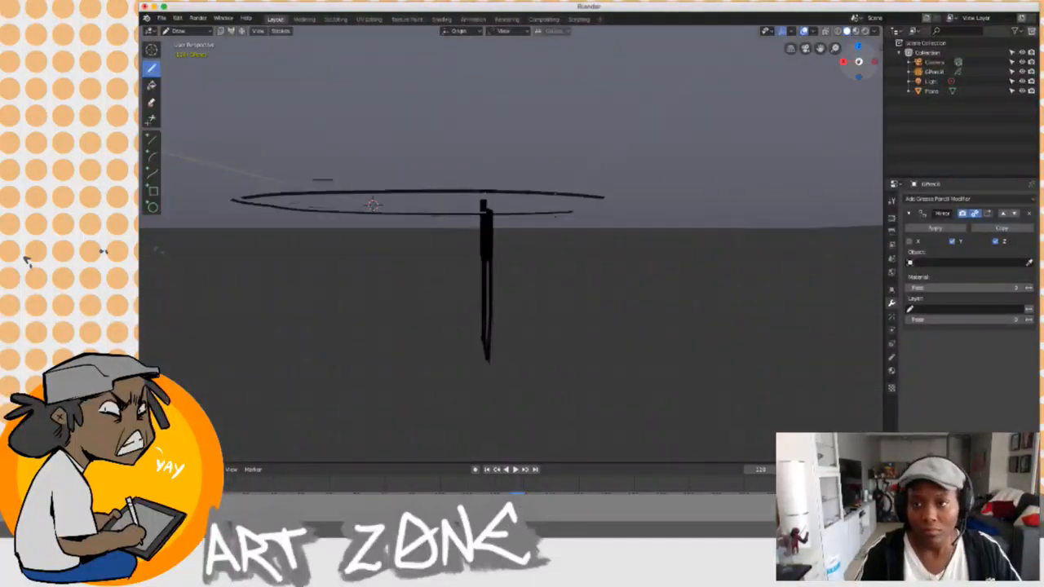
left_click(857, 61)
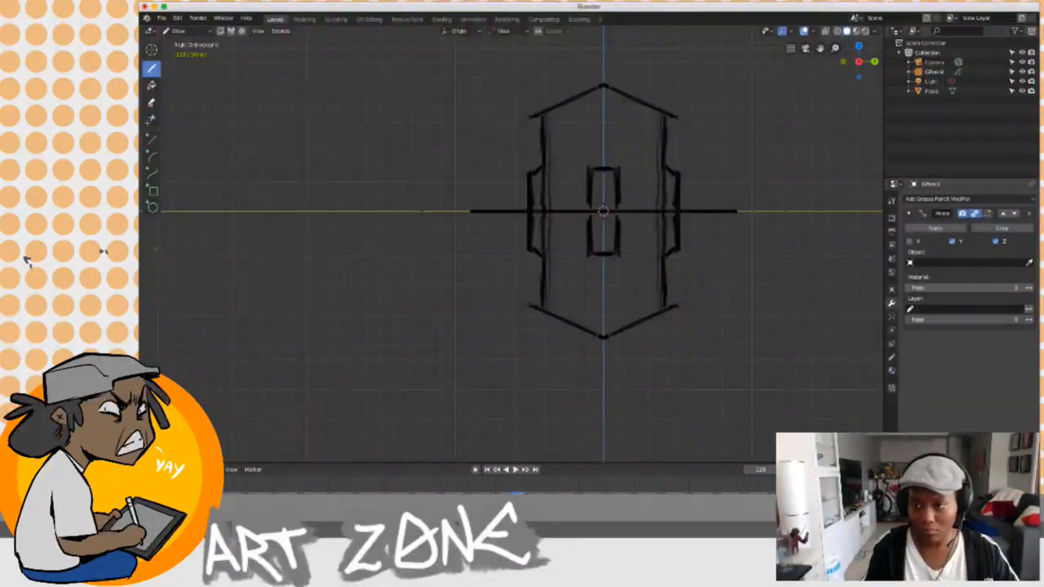
left_click(995, 241)
Remove the ground circle and the stray strokes around it with the Cutter tool, keeping the house front.
mouse_move(857, 62)
left_mouse_down()
mouse_move(873, 63)
mouse_move(859, 71)
left_mouse_up()
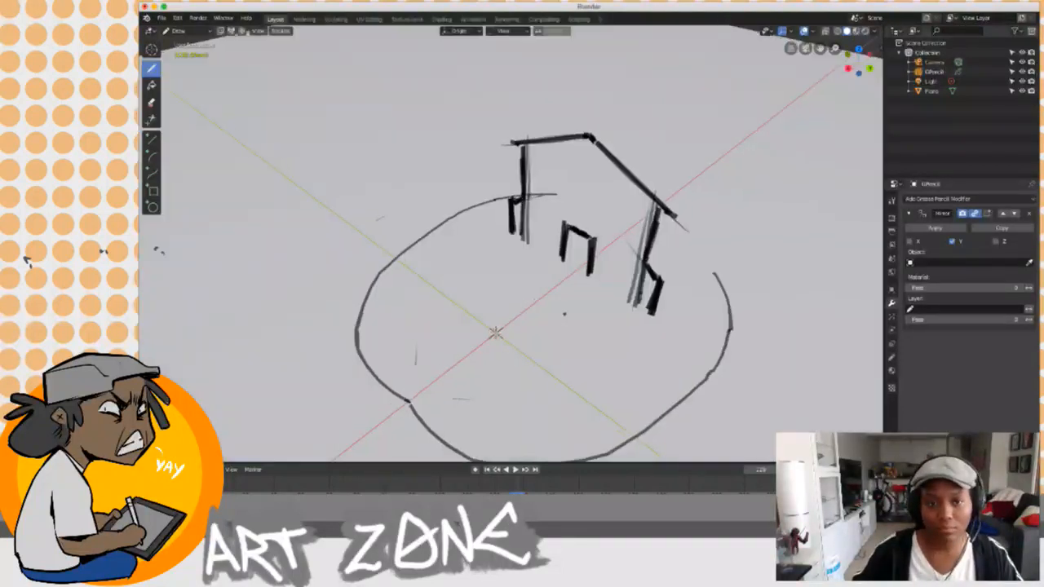
mouse_move(563, 315)
left_mouse_down()
mouse_move(552, 299)
mouse_move(624, 282)
left_mouse_up()
mouse_move(726, 323)
left_mouse_down()
mouse_move(695, 238)
mouse_move(630, 284)
left_mouse_up()
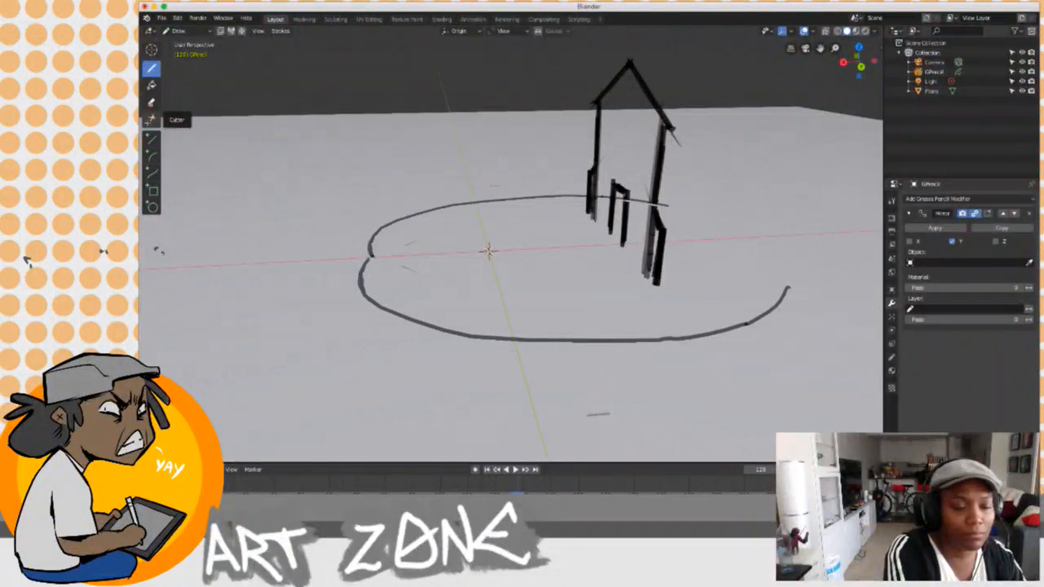
left_click(151, 119)
left_click_drag(502, 186, 363, 240)
mouse_move(399, 295)
left_mouse_down()
mouse_move(608, 335)
mouse_move(457, 383)
left_mouse_up()
mouse_move(383, 266)
left_mouse_down()
mouse_move(371, 371)
mouse_move(750, 399)
mouse_move(461, 271)
mouse_move(391, 270)
mouse_move(369, 255)
left_mouse_up()
mouse_move(794, 281)
left_mouse_down()
mouse_move(668, 306)
mouse_move(408, 257)
mouse_move(465, 354)
mouse_move(792, 285)
left_mouse_up()
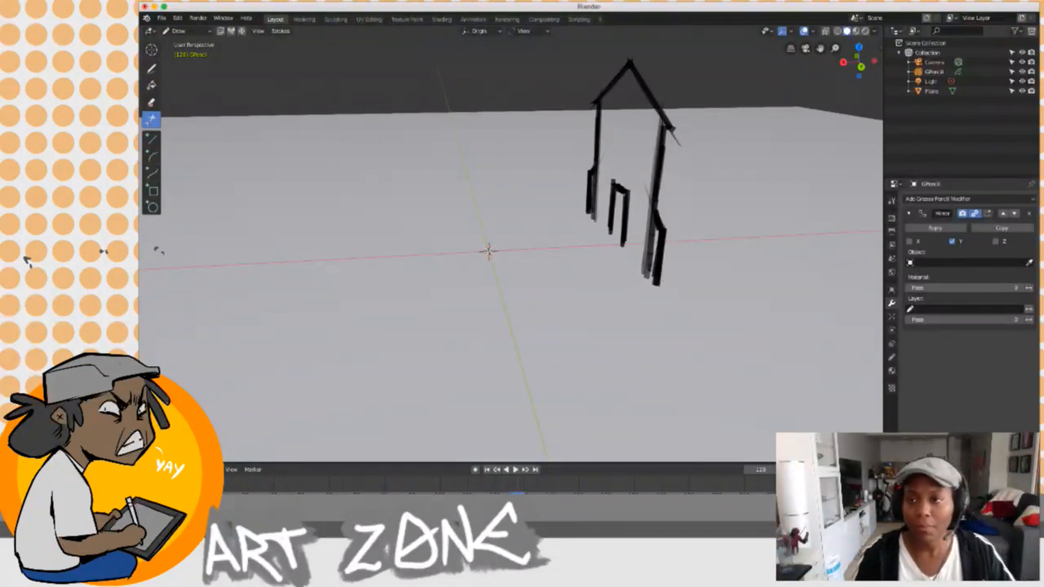
Set the Mirror modifier to mirror the house front across both the X and Y axes.
left_click(909, 242)
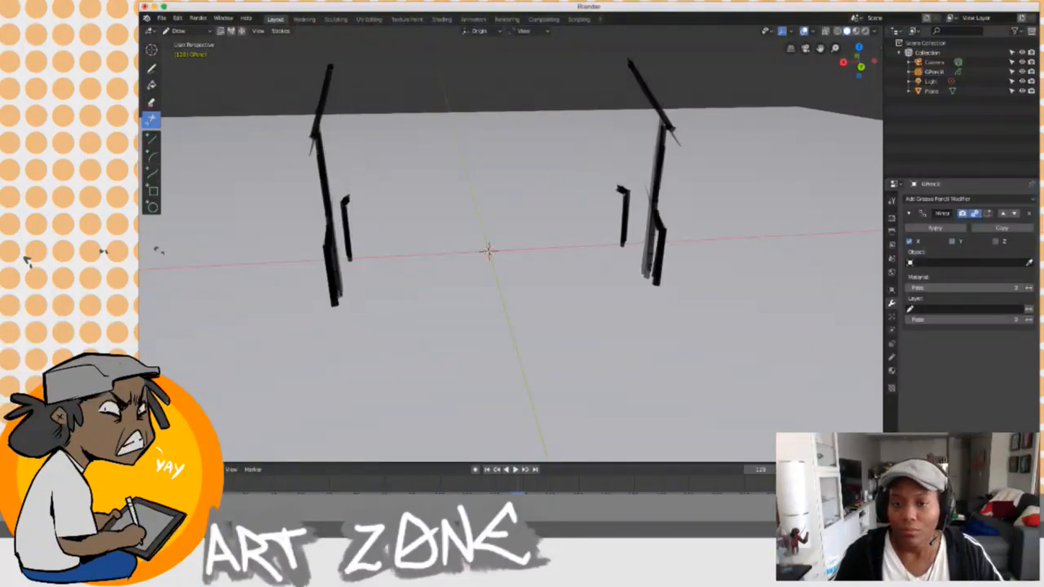
left_click(951, 241)
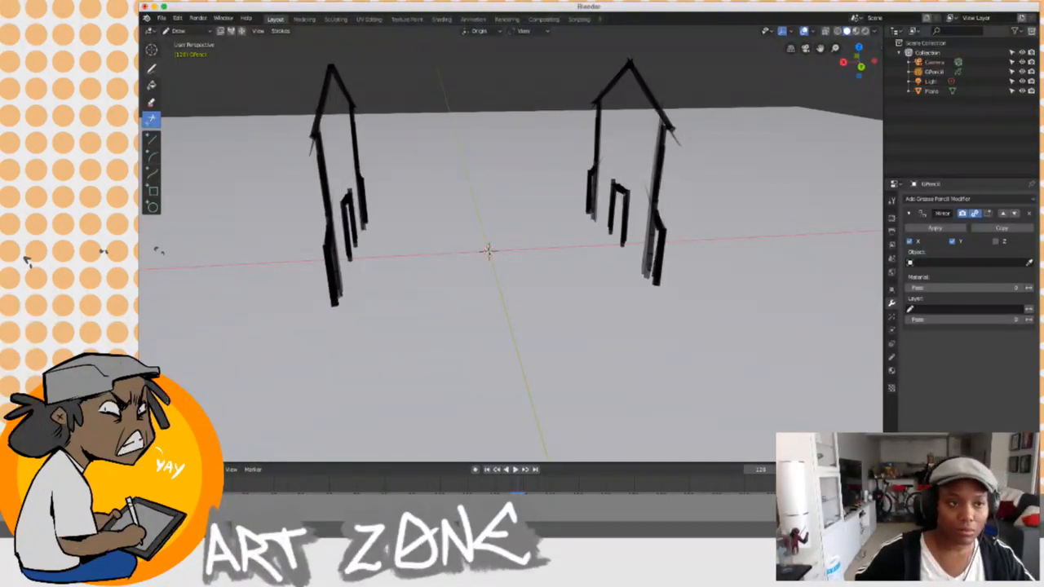
Draw a roof ridge line between the two mirrored house fronts with the Draw tool in the back orthographic view.
left_click(151, 69)
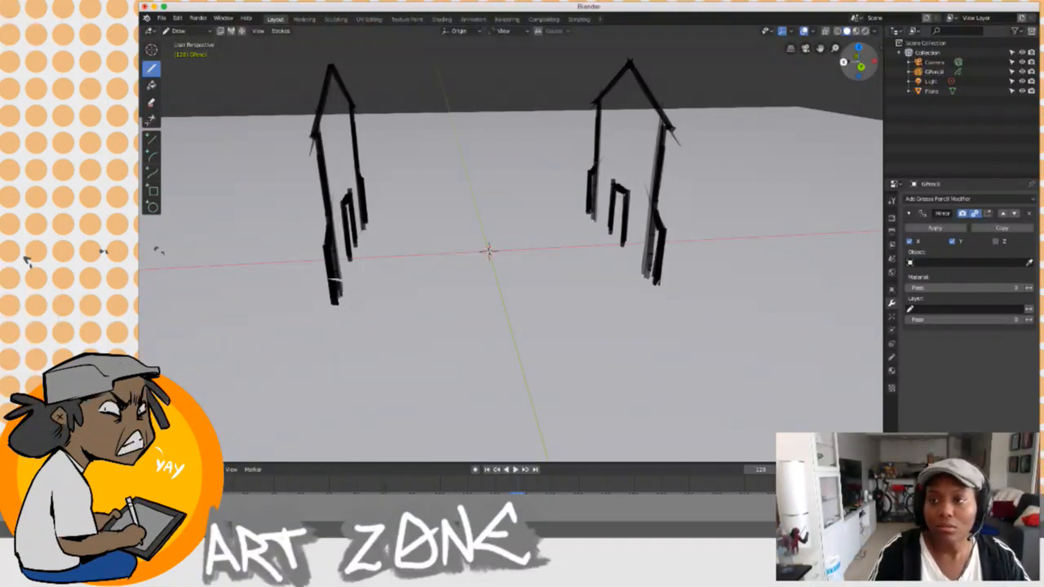
left_click_drag(860, 66, 861, 67)
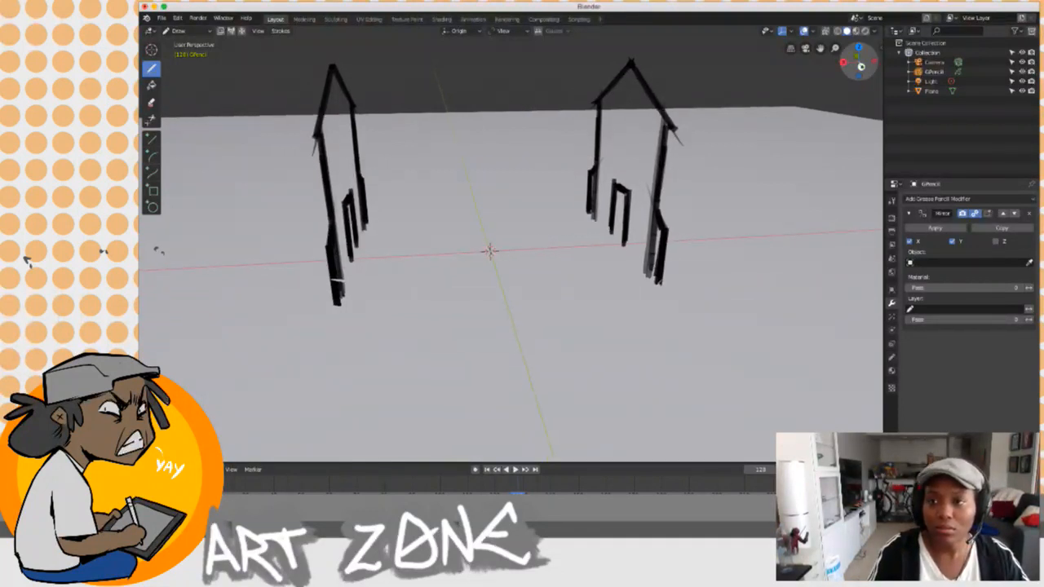
left_click(860, 66)
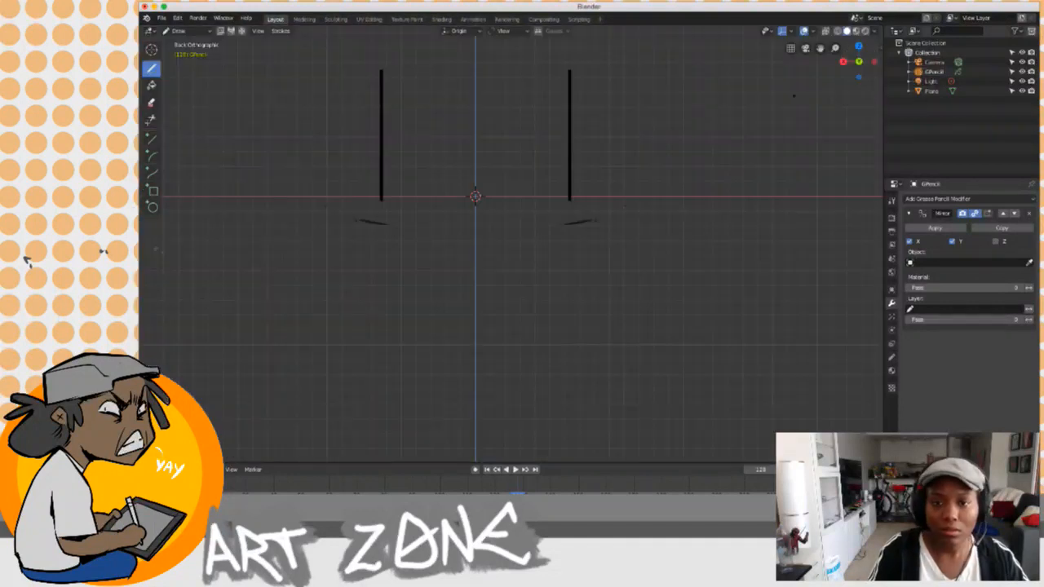
left_click_drag(569, 71, 510, 80)
key("space")
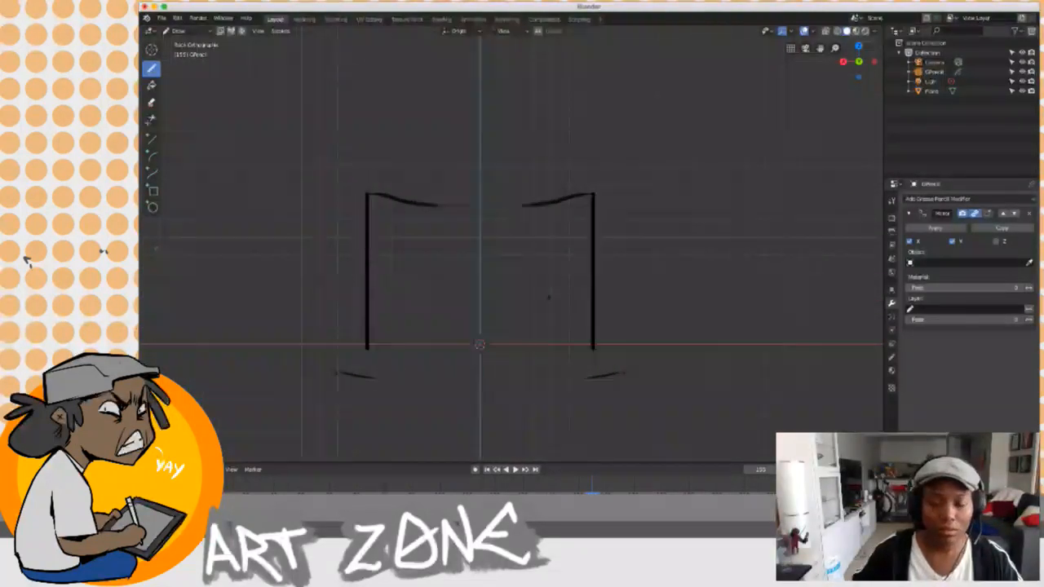
left_click_drag(594, 193, 367, 194)
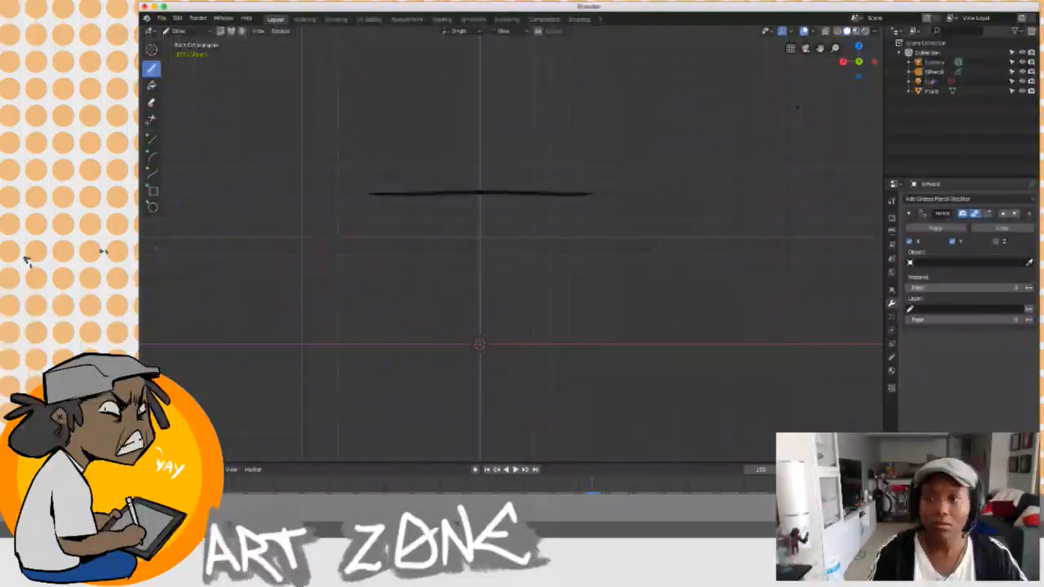
Examine the drawn ridge line's position over the ground plane from above and from a low angle.
left_click_drag(858, 54, 857, 59)
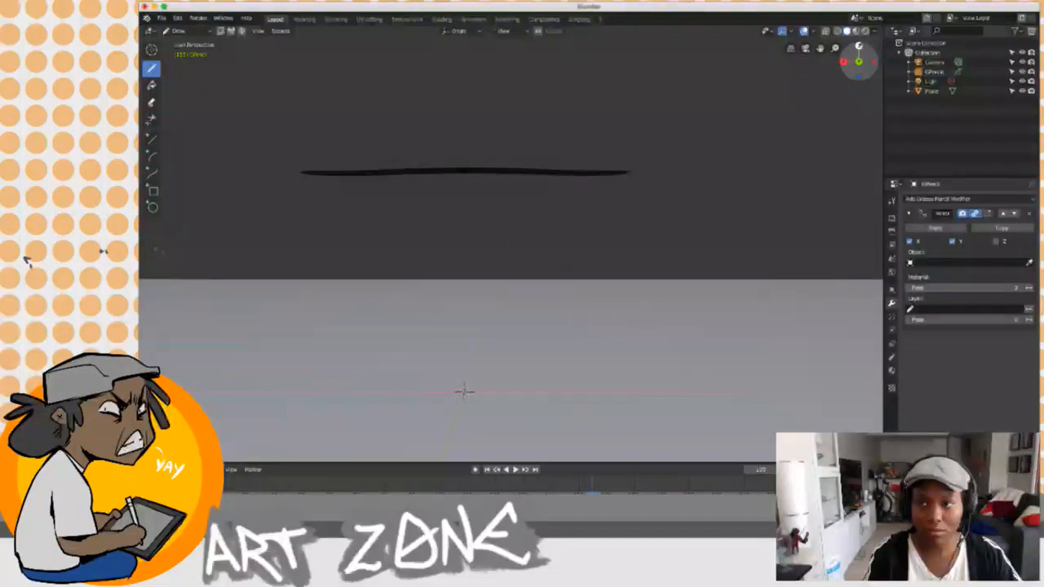
key("KP_1")
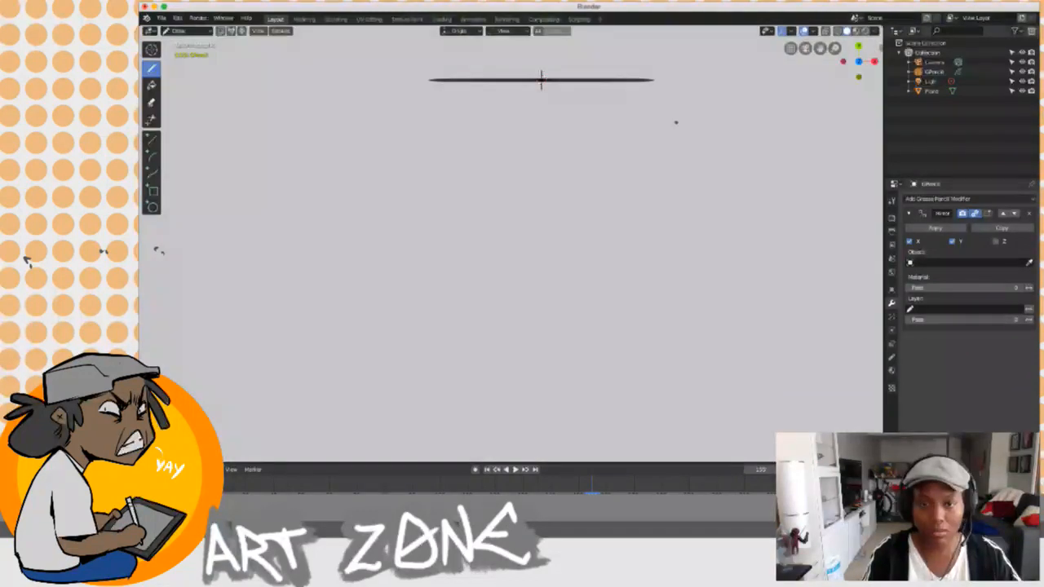
mouse_move(631, 156)
left_mouse_down()
mouse_move(641, 204)
mouse_move(631, 170)
mouse_move(628, 436)
mouse_move(631, 405)
left_mouse_up()
scroll(632, 405, "down", 3)
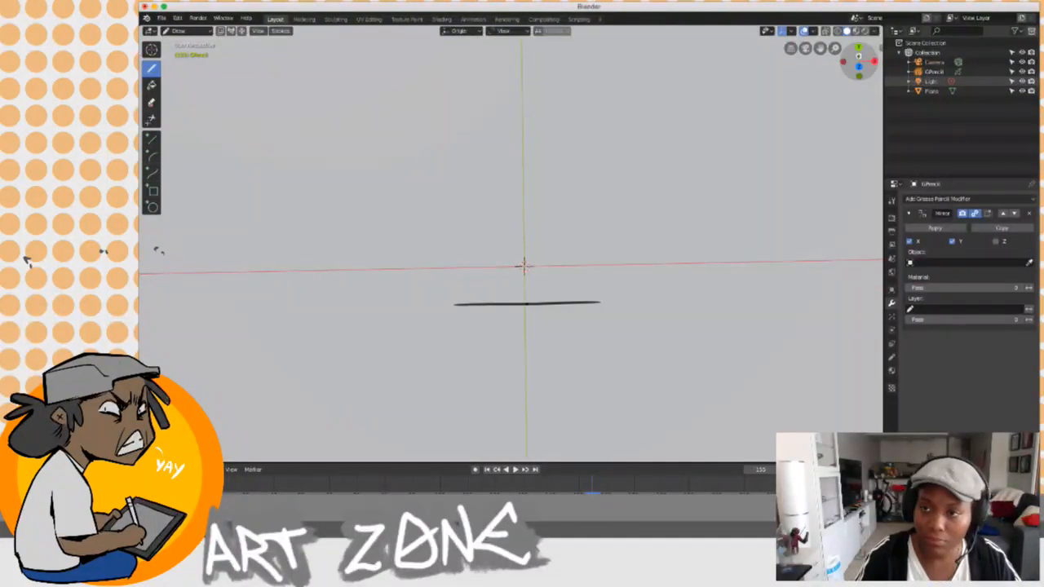
left_click_drag(858, 60, 858, 62)
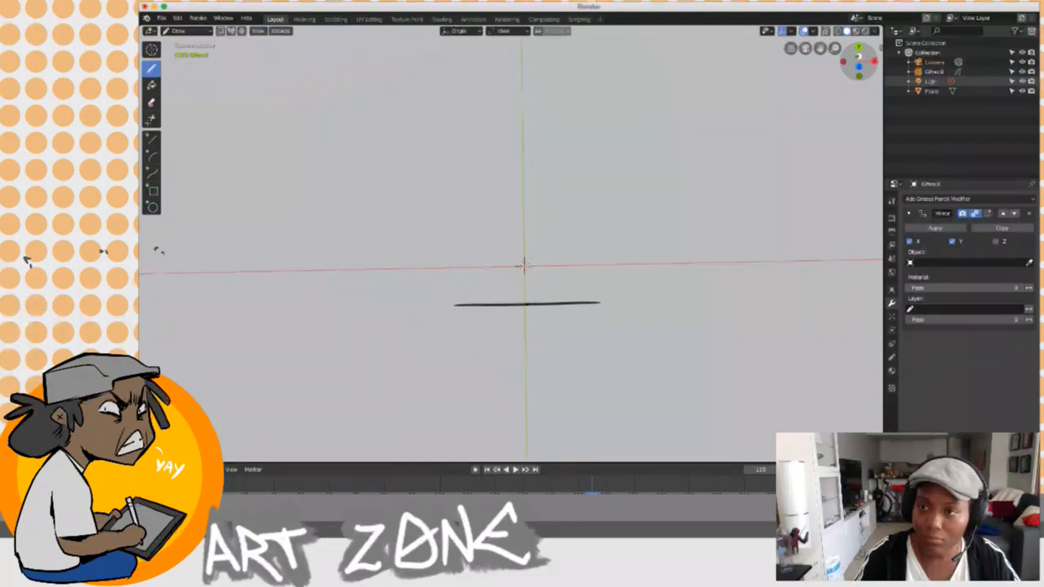
left_click(858, 65)
left_click(858, 63)
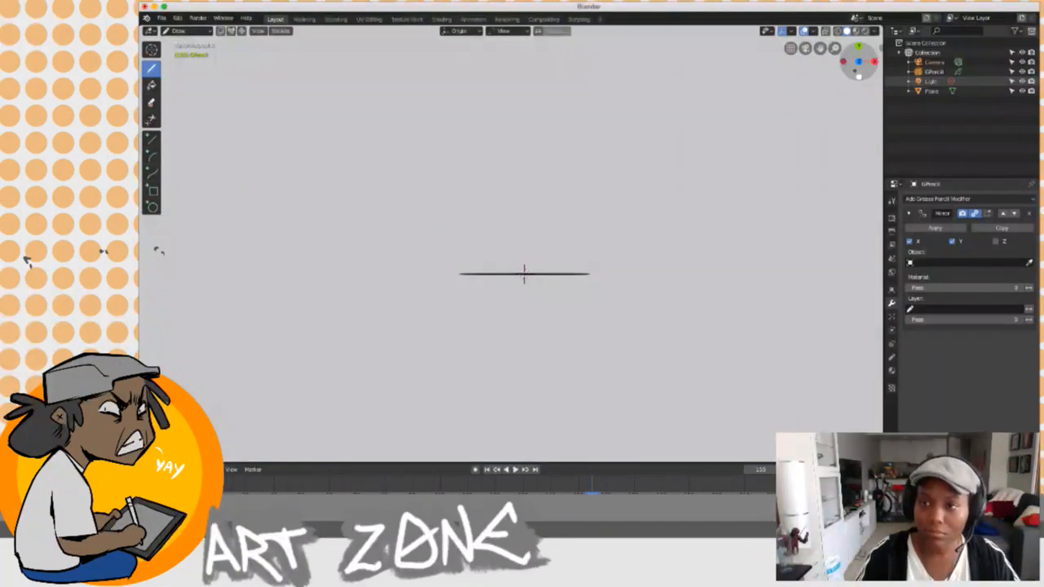
scroll(815, 193, "down", 2)
scroll(543, 285, "down", 2)
scroll(544, 306, "up", 2)
left_click_drag(545, 308, 693, 189)
scroll(524, 254, "down", 3)
scroll(531, 249, "up", 3)
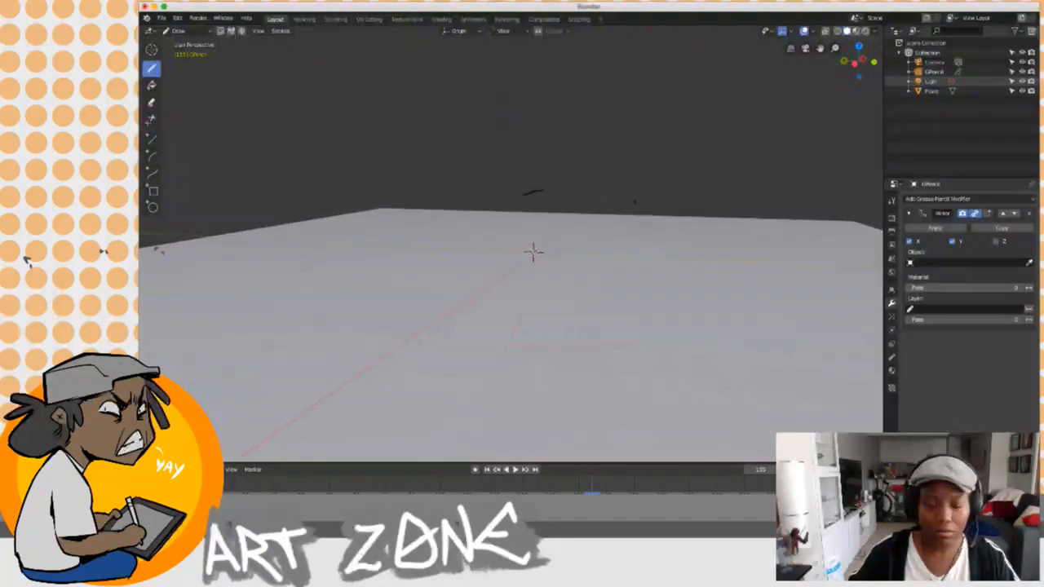
Go back to the keyframe holding the two house fronts and draw the missing middle of the ridge line between their peaks.
key("Down")
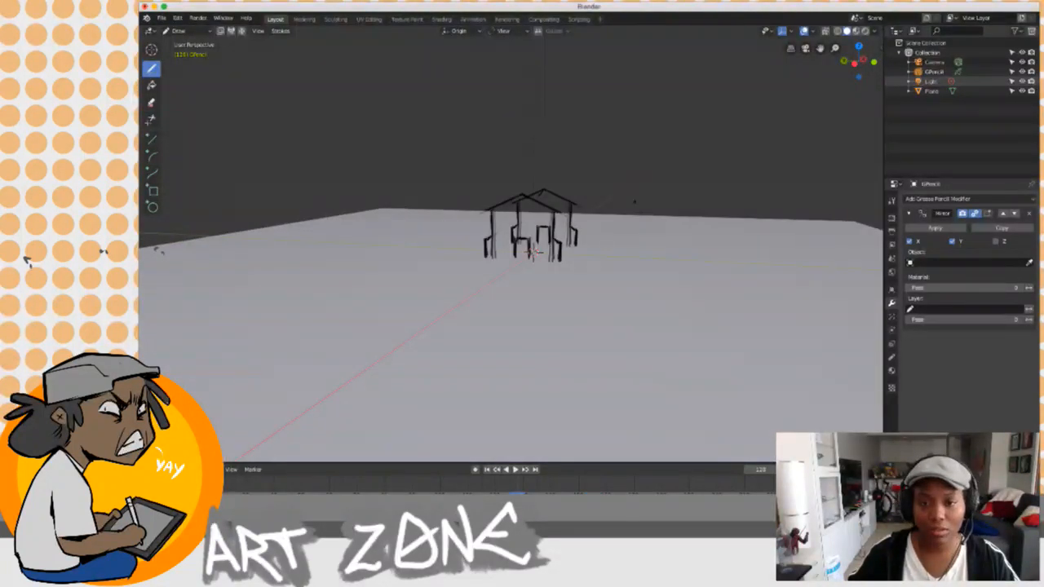
scroll(531, 249, "down", 5)
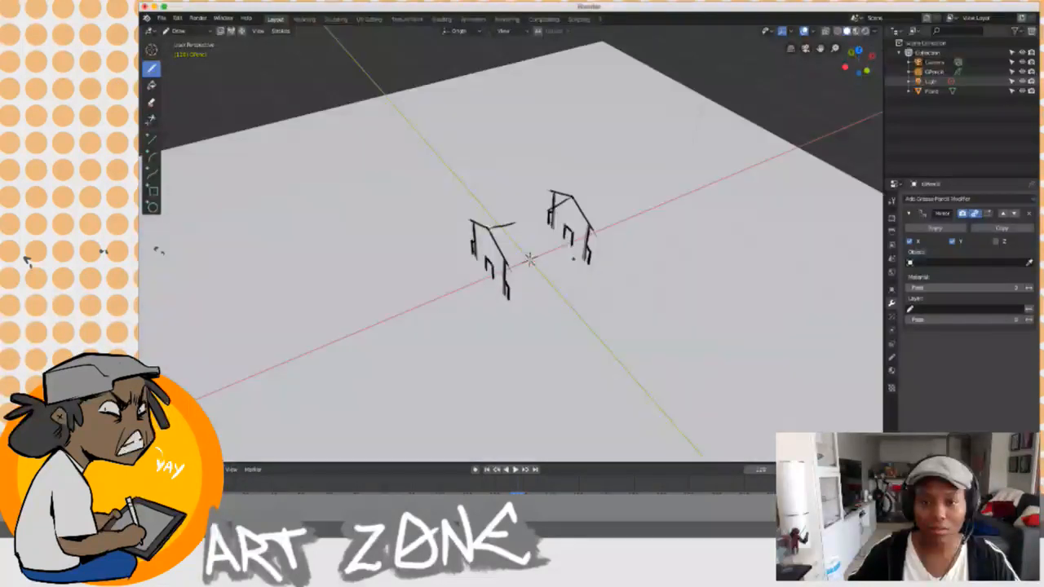
scroll(510, 244, "up", 5)
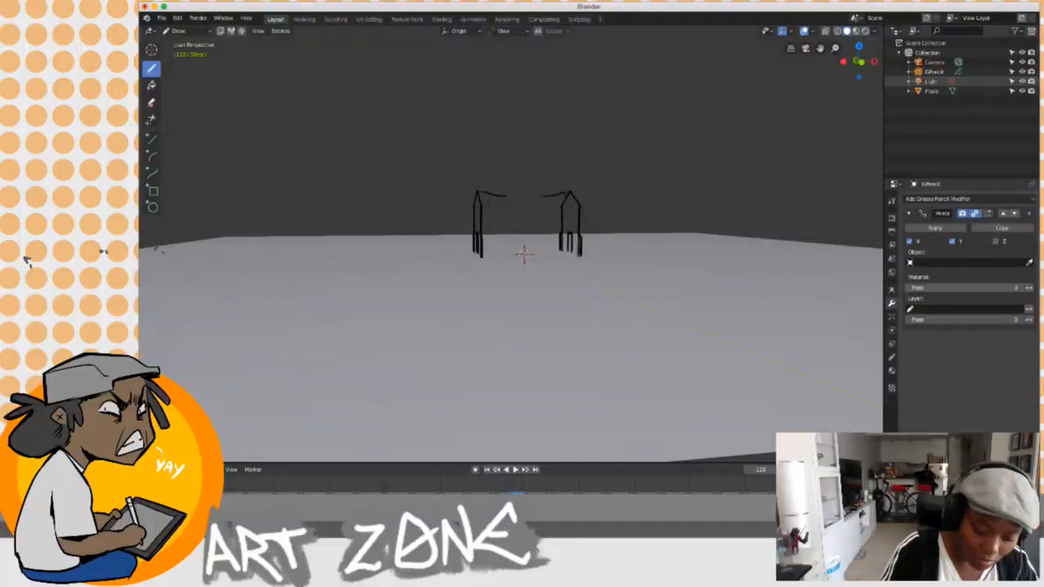
left_click_drag(543, 196, 503, 194)
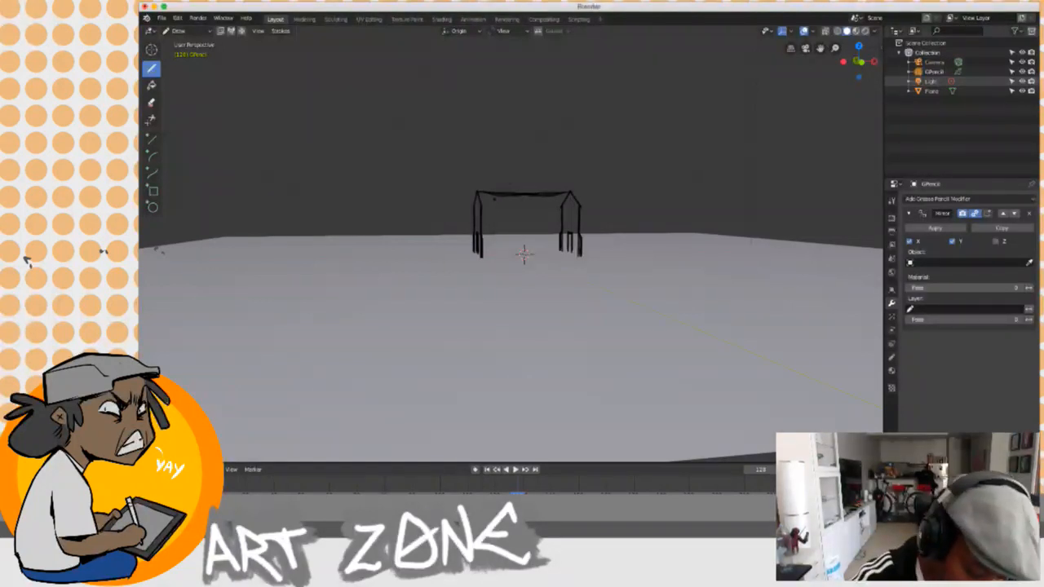
left_click_drag(159, 249, 159, 251)
left_click_drag(27, 259, 27, 259)
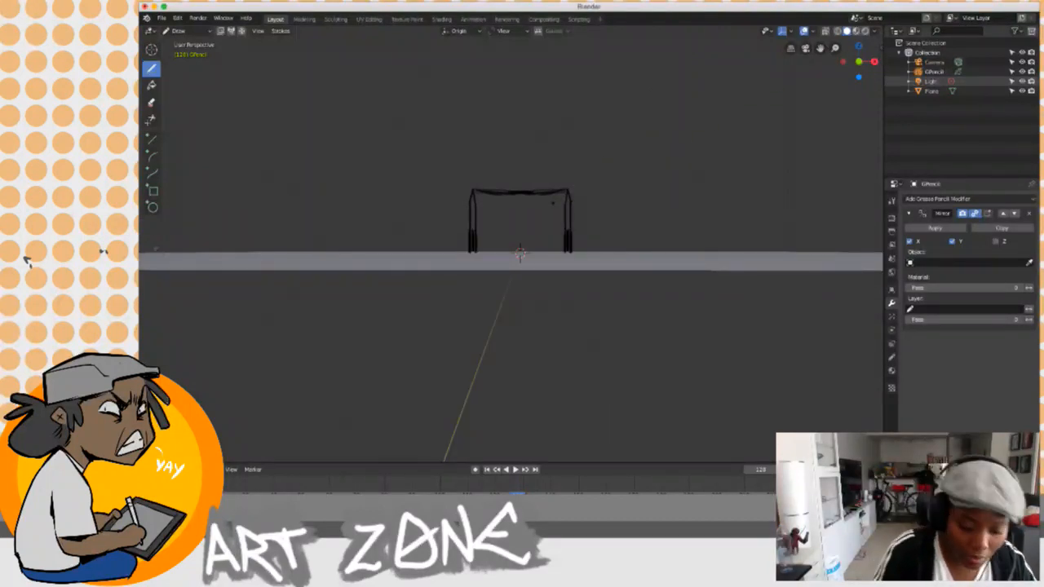
Draw a lower roof edge and thin vertical wall strokes between the two house fronts, then view the house from above.
left_click_drag(550, 207, 476, 203)
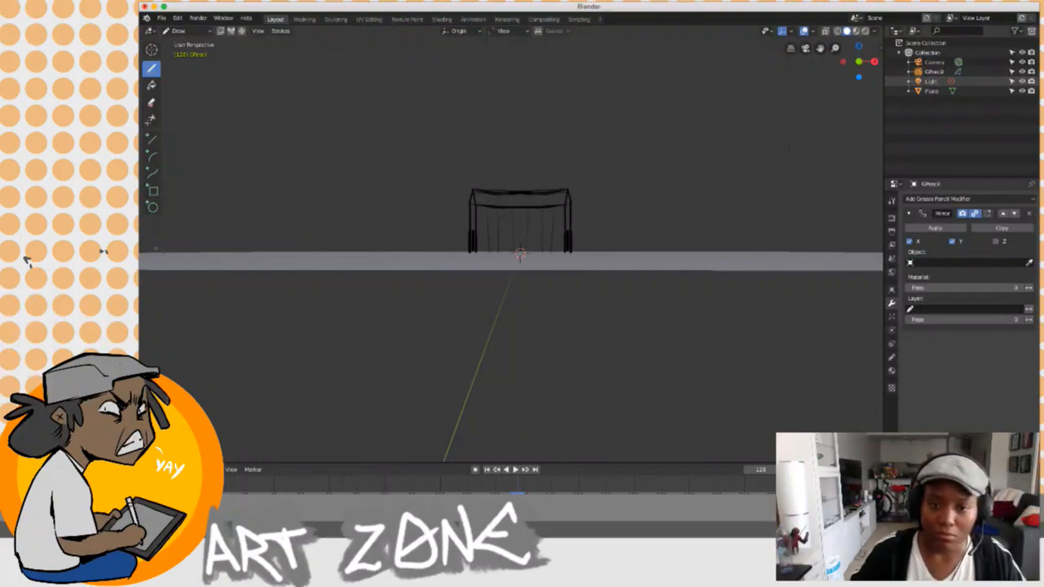
left_click_drag(858, 61, 854, 61)
left_click_drag(707, 213, 635, 258)
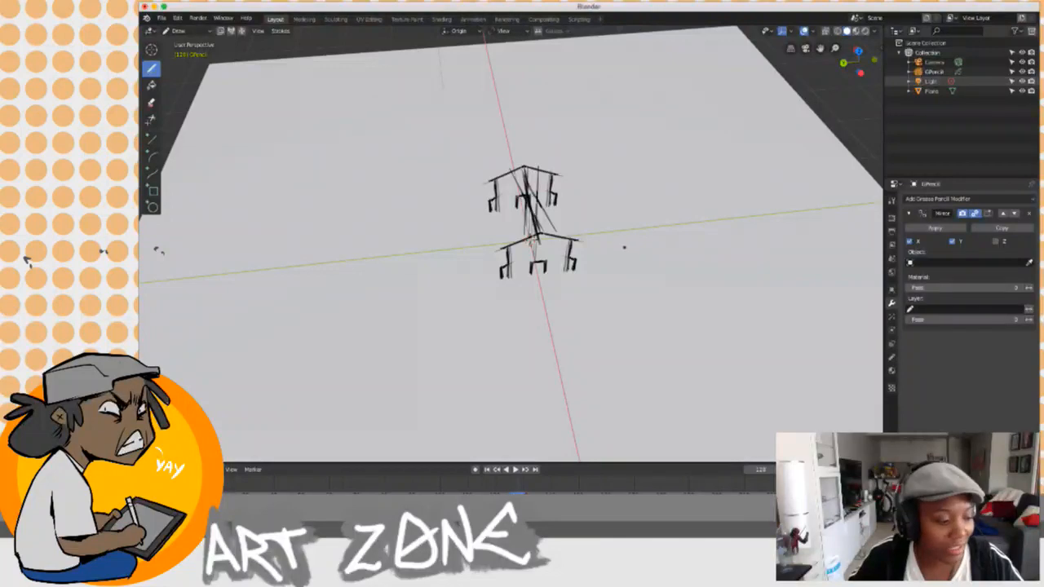
Draw a mountain-shaped terrain line rising outward from the house's roof corner in the back orthographic view.
mouse_move(584, 259)
left_mouse_down()
mouse_move(443, 203)
mouse_move(394, 195)
mouse_move(312, 209)
mouse_move(406, 256)
left_mouse_up()
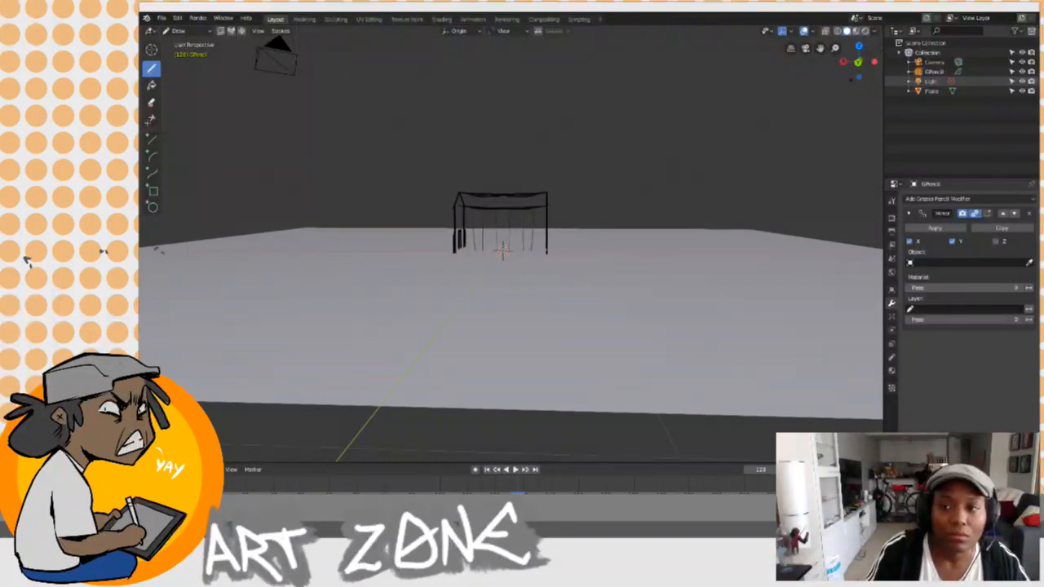
left_click_drag(857, 62, 853, 64)
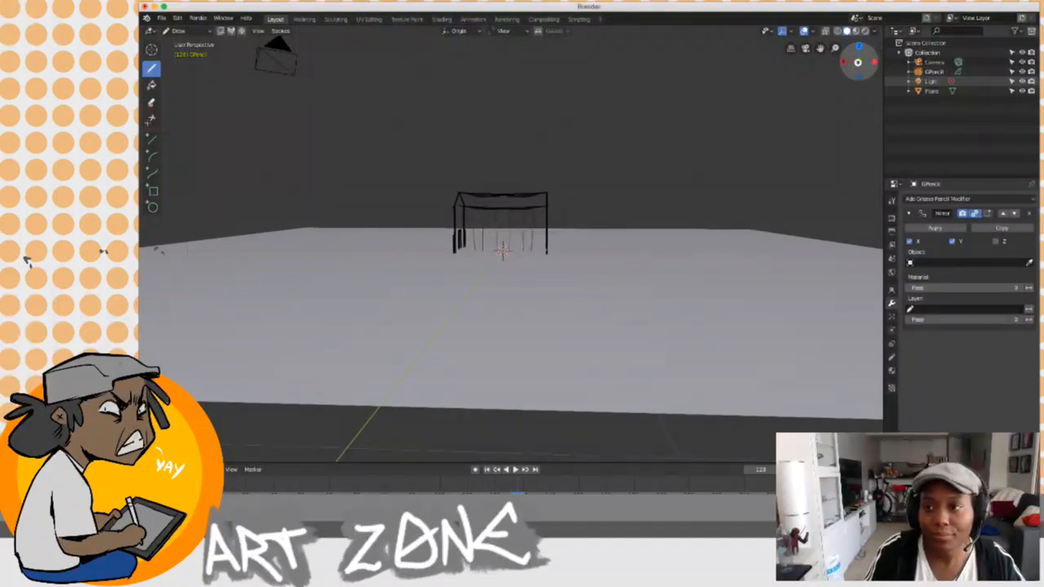
left_click(856, 62)
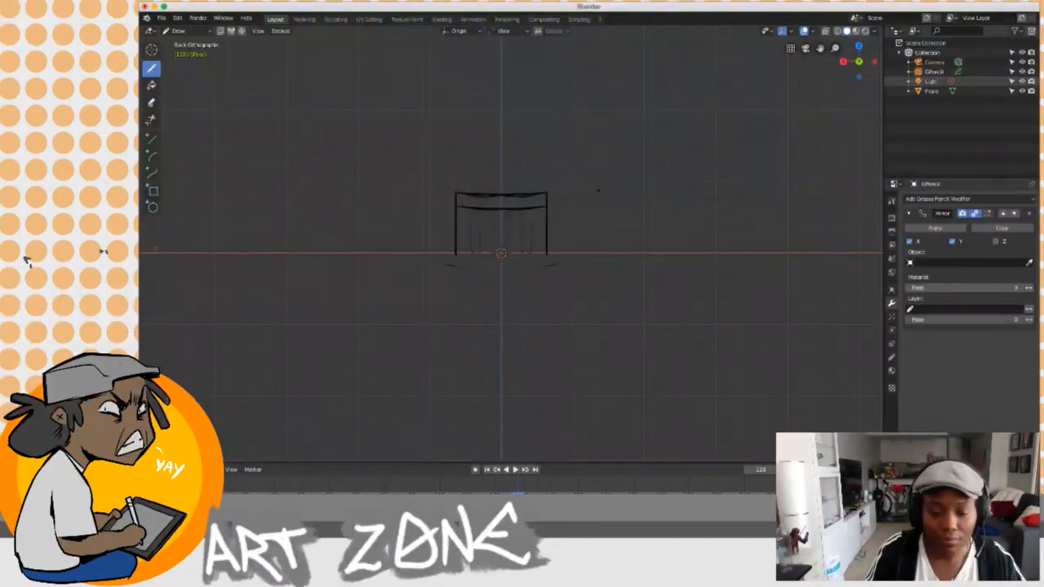
mouse_move(544, 187)
left_mouse_down()
mouse_move(699, 115)
mouse_move(814, 169)
mouse_move(880, 218)
left_mouse_up()
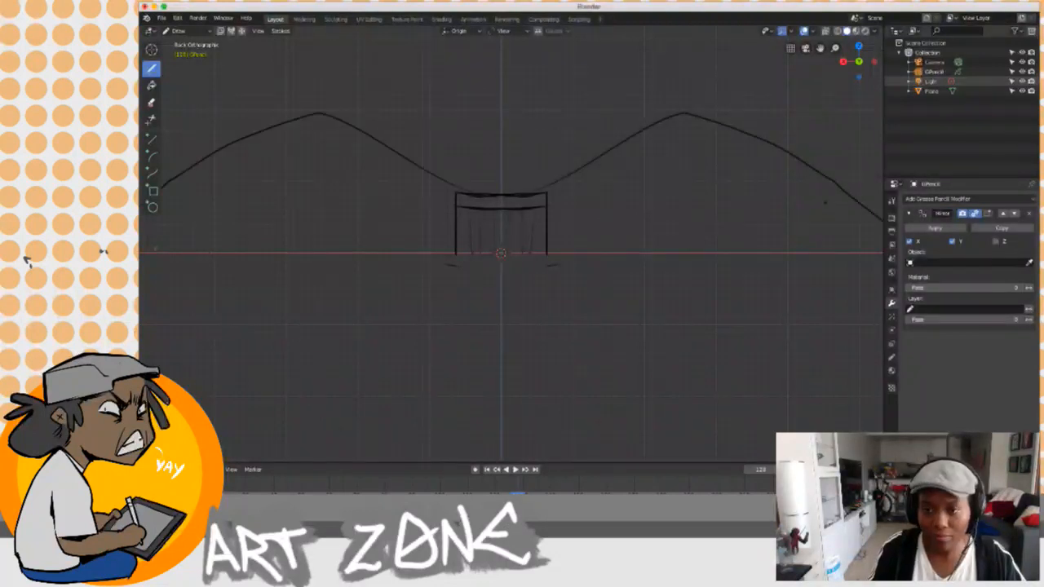
Turn off X mirroring in the Mirror modifier and draw a line sloping down from the house into low hills along the ground.
left_click(951, 241)
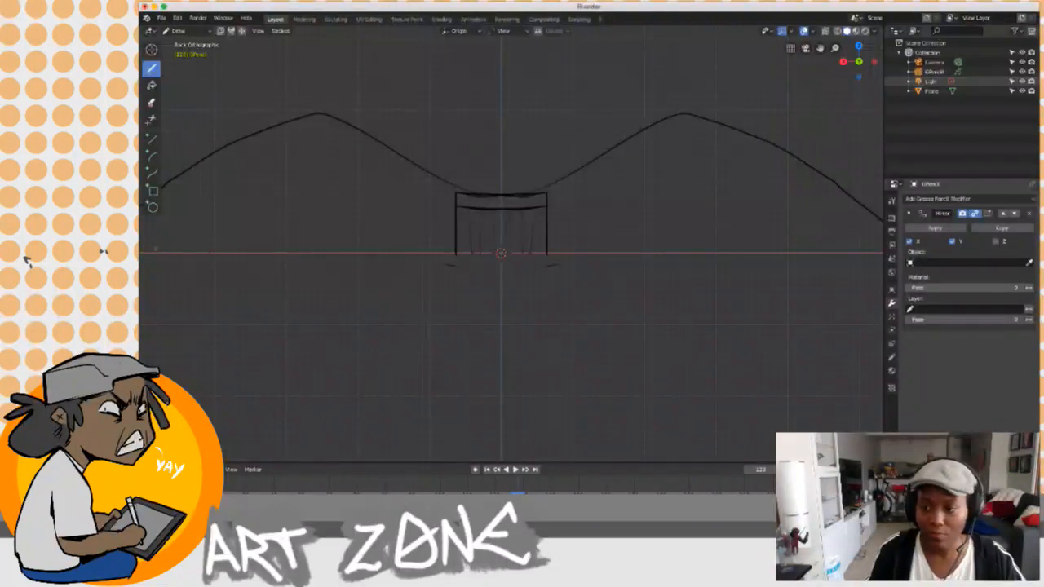
left_click(951, 242)
left_click(909, 241)
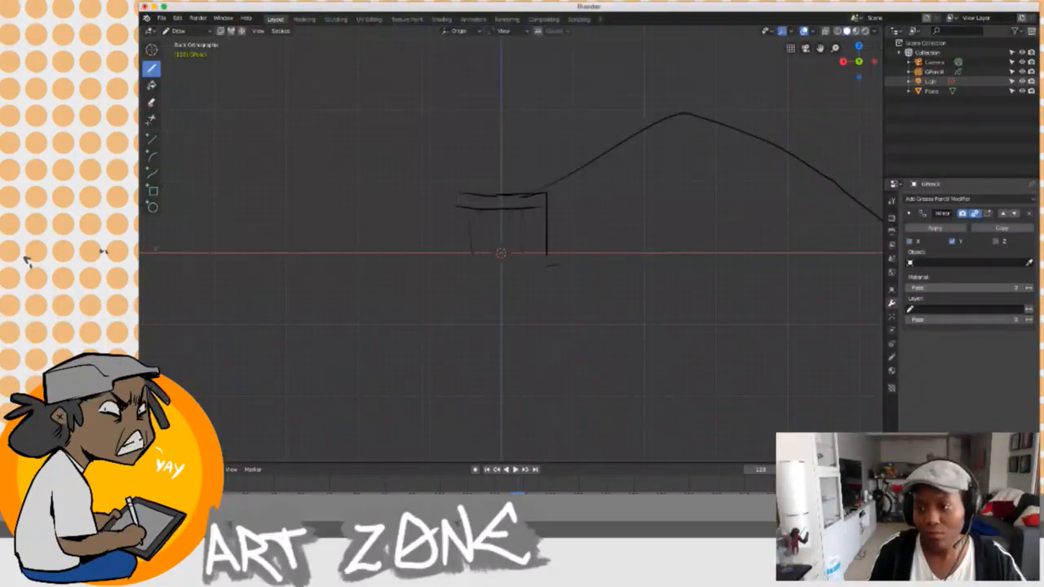
left_click_drag(489, 214, 342, 252)
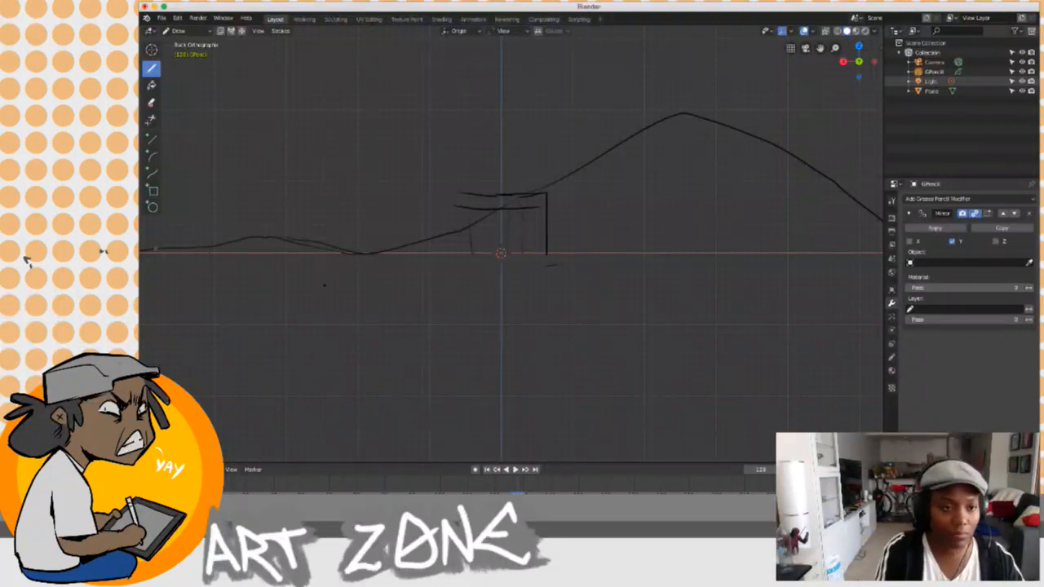
Erase the house strokes around the origin and draw a line joining the low hills to the mountain slope.
left_click(151, 102)
mouse_move(462, 200)
left_mouse_down()
mouse_move(557, 204)
mouse_move(506, 236)
mouse_move(551, 222)
mouse_move(472, 263)
mouse_move(556, 228)
mouse_move(541, 274)
mouse_move(563, 247)
mouse_move(547, 208)
mouse_move(529, 212)
mouse_move(546, 204)
mouse_move(514, 206)
mouse_move(459, 245)
left_mouse_up()
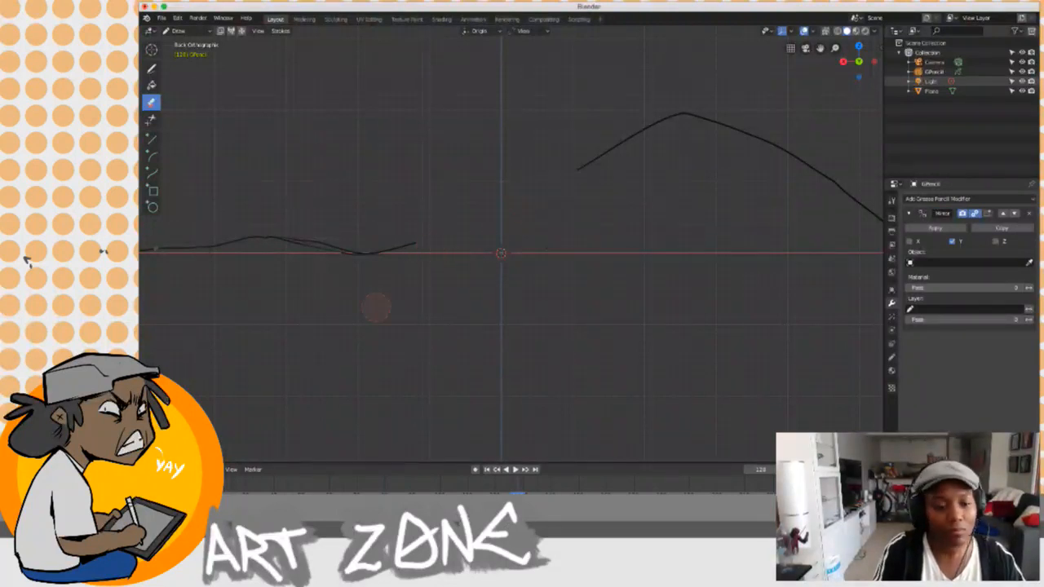
left_click(150, 69)
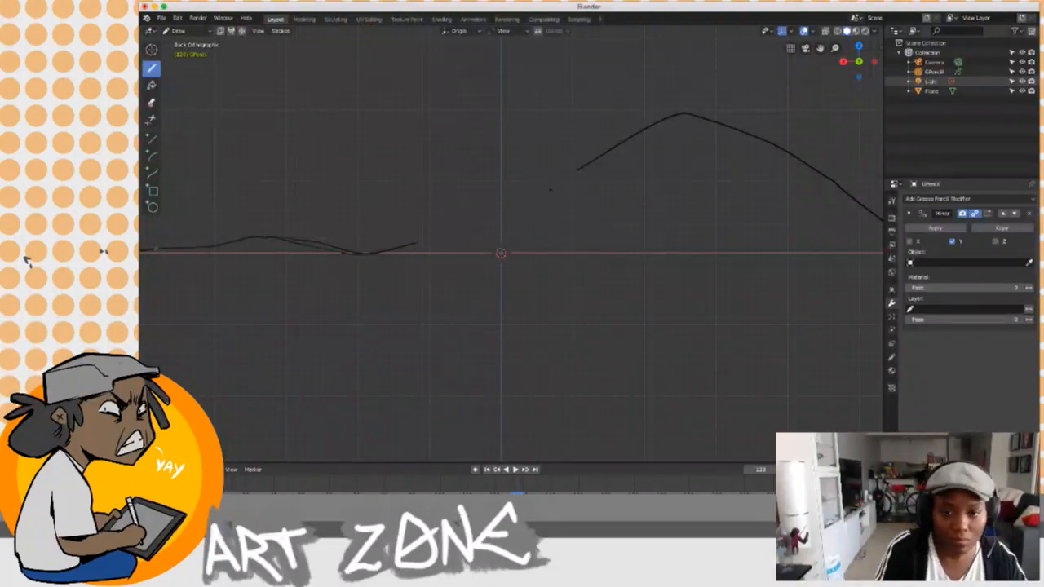
mouse_move(551, 184)
left_mouse_down()
mouse_move(484, 234)
mouse_move(421, 244)
left_mouse_up()
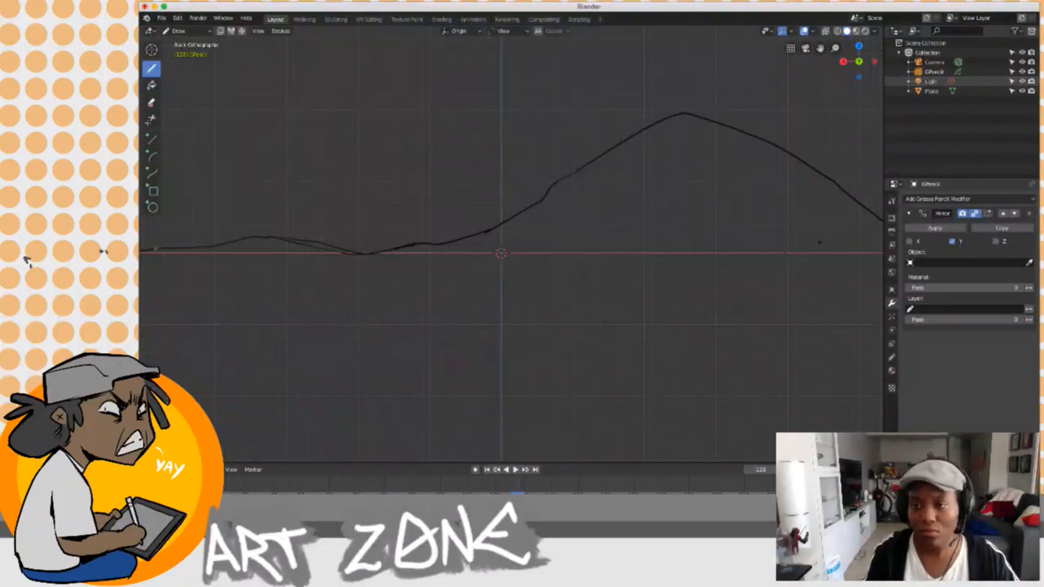
Draw a sloping mountain profile from near the ground up to the terrain's highest point in the right orthographic view.
scroll(510, 277, "down", 10)
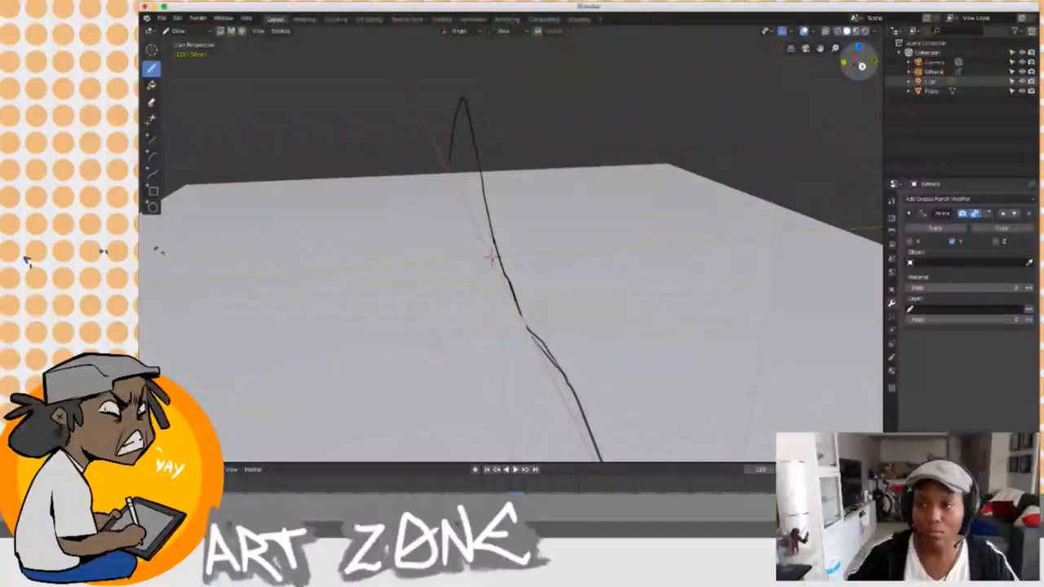
key("KP_3")
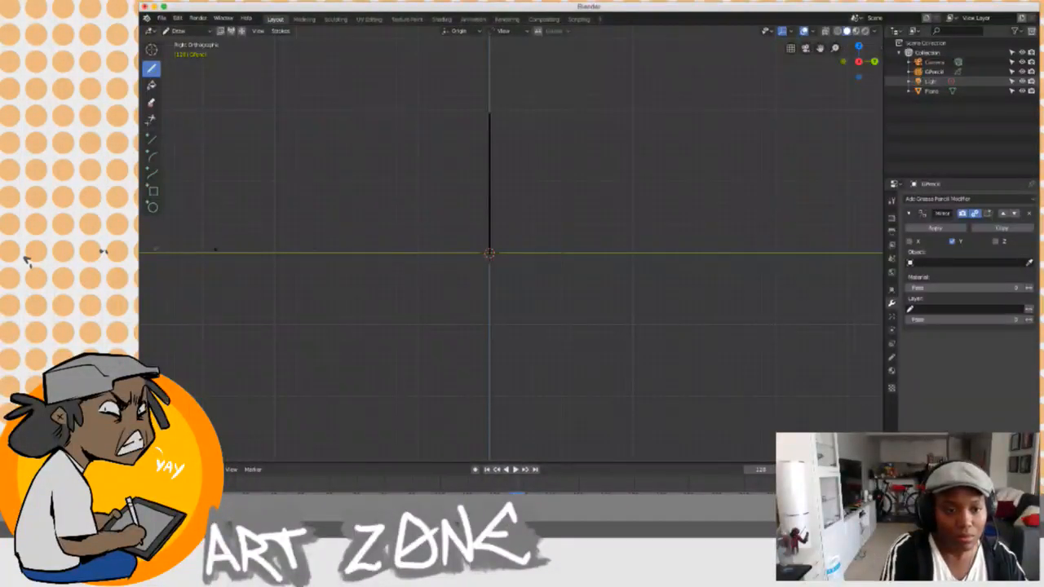
left_click_drag(273, 208, 414, 152)
left_click_drag(489, 115, 489, 115)
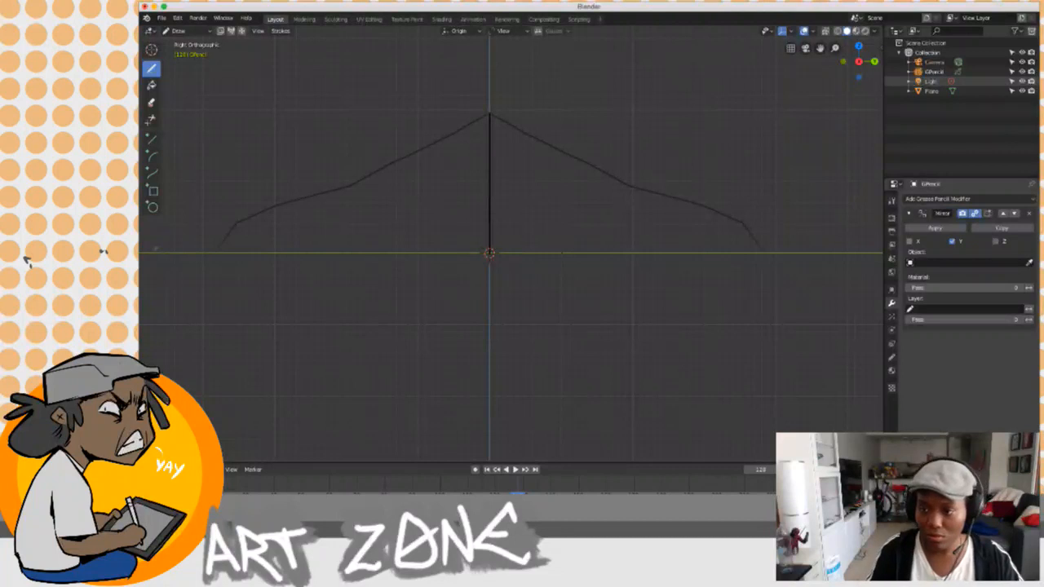
left_click(909, 241)
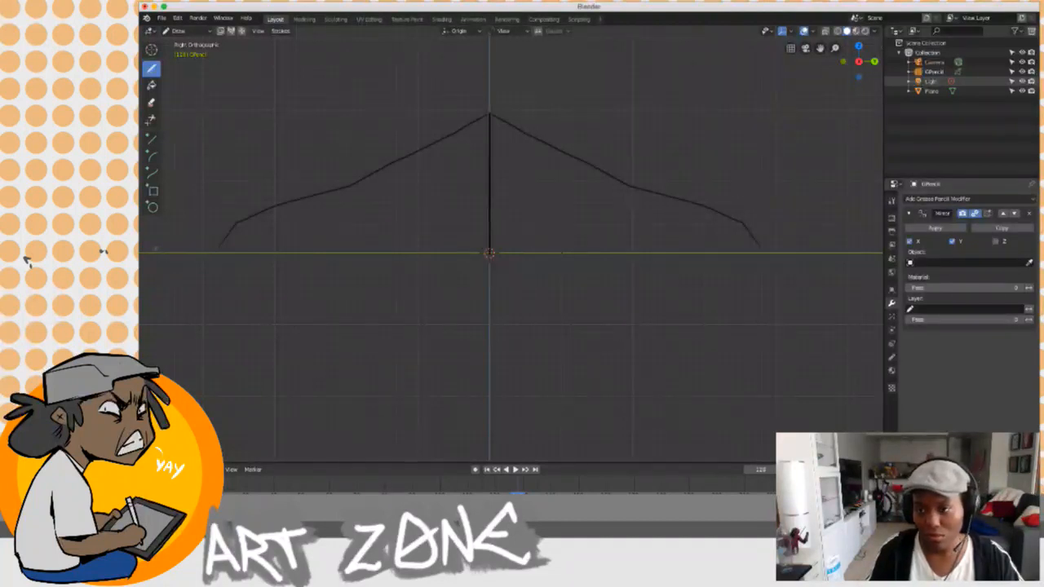
left_click(909, 241)
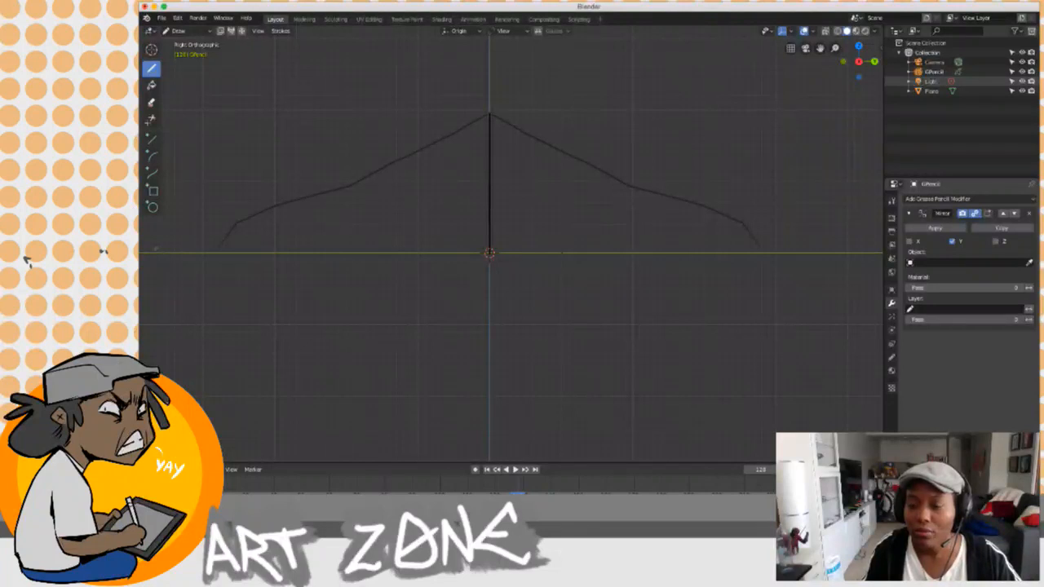
left_click(909, 242)
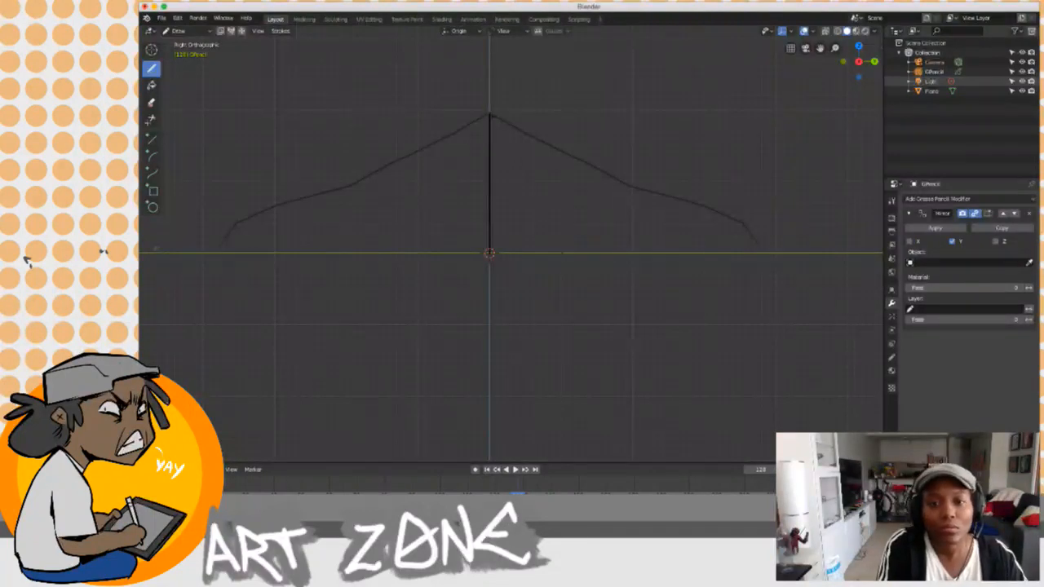
Reshape the sharp summit into a flattened top with steeper shoulders, then add a small foothill and short ground strokes at the base.
mouse_move(488, 117)
left_mouse_down()
mouse_move(420, 140)
mouse_move(371, 176)
left_mouse_up()
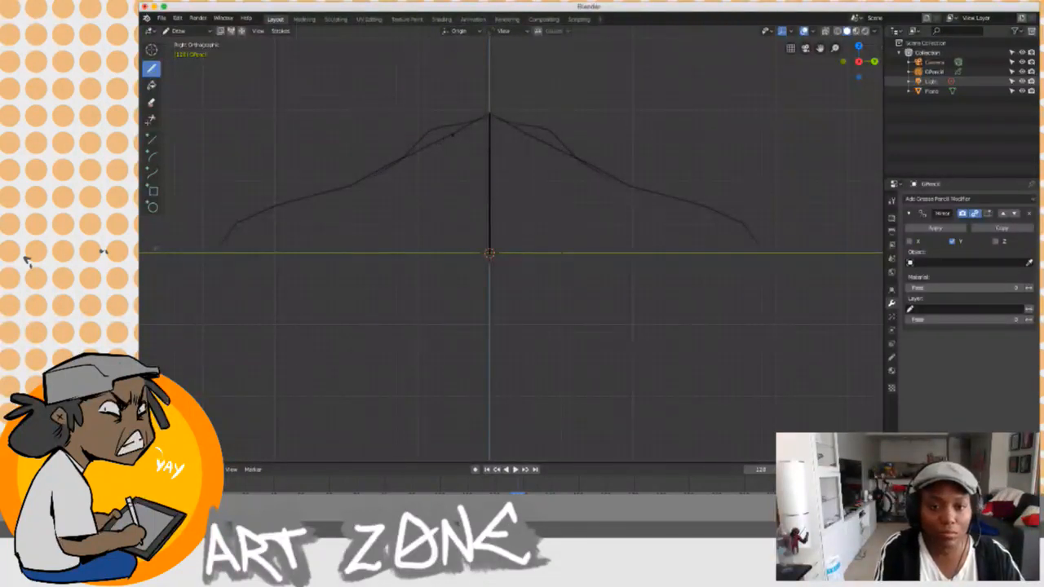
left_click_drag(484, 112, 419, 157)
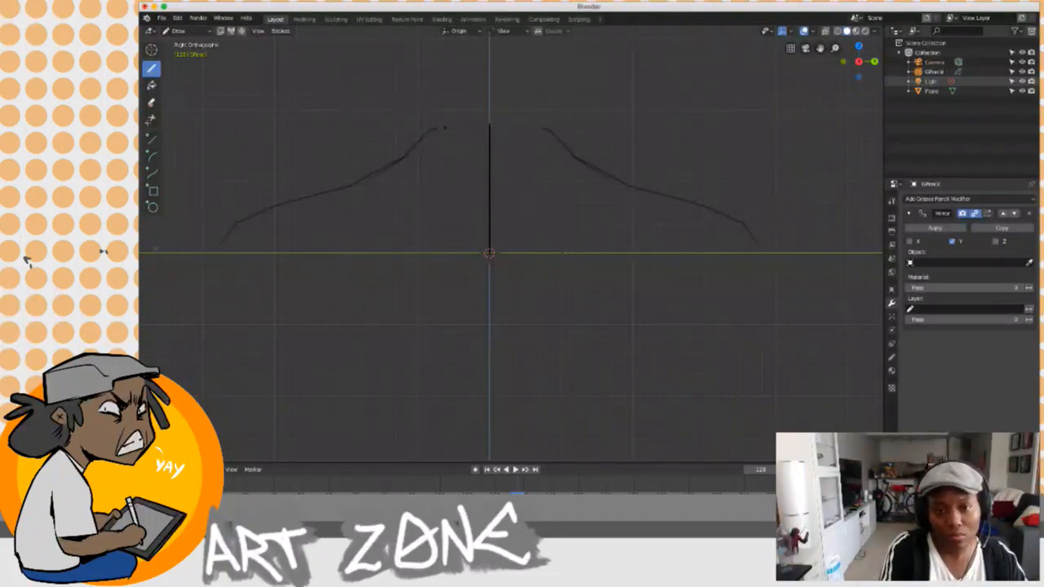
left_click_drag(490, 123, 493, 123)
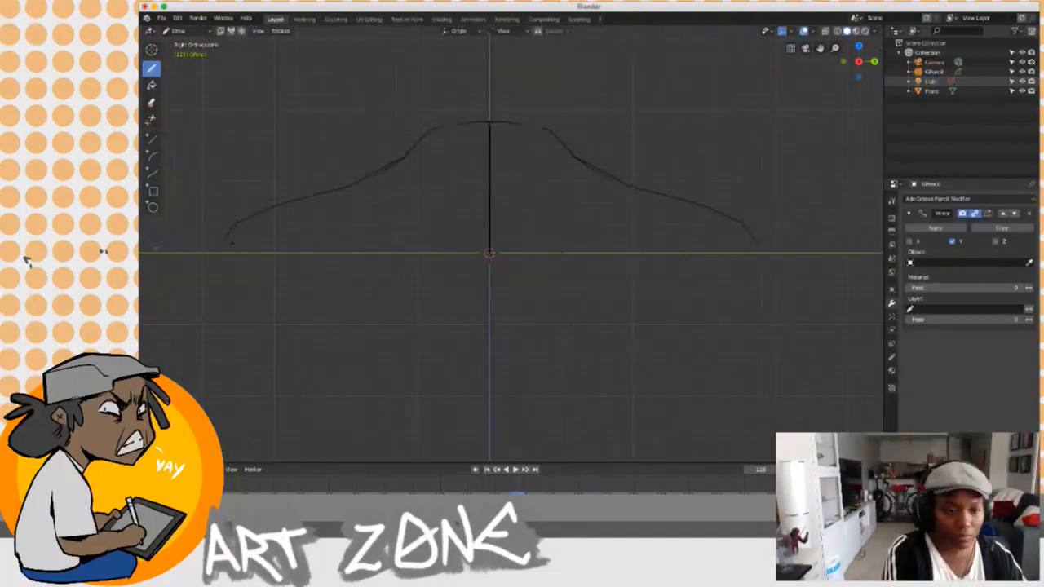
left_click_drag(171, 252, 233, 254)
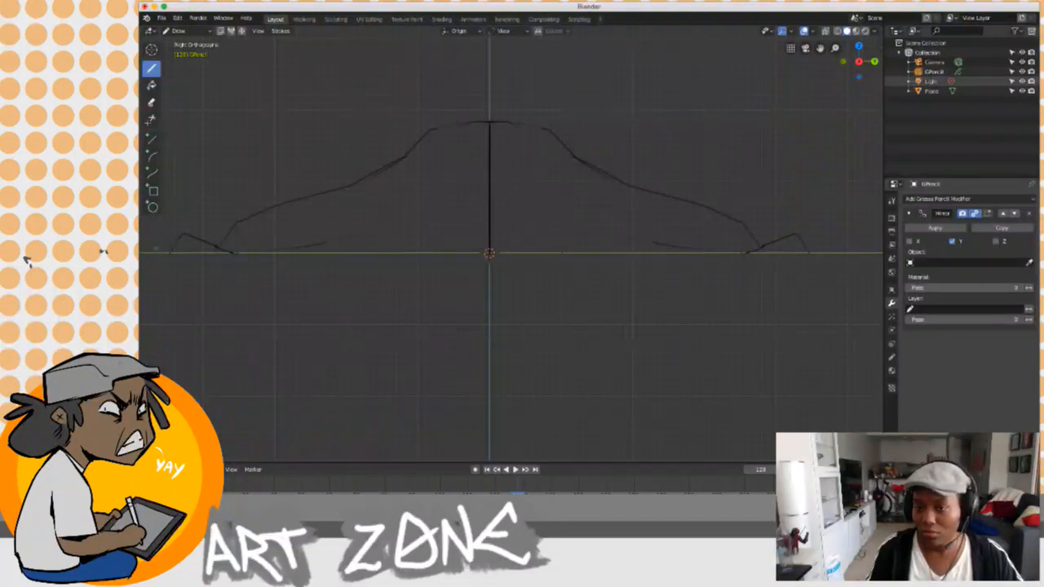
Switch the Mirror modifier from Y to X mirroring, leaving only the X axis enabled.
left_click(996, 241)
left_click(995, 241)
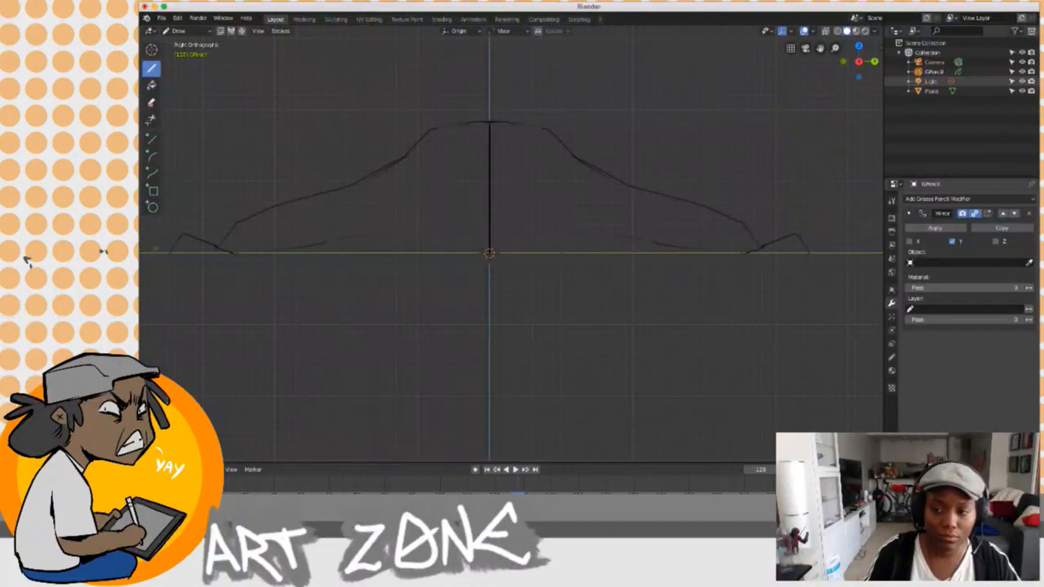
left_click(909, 241)
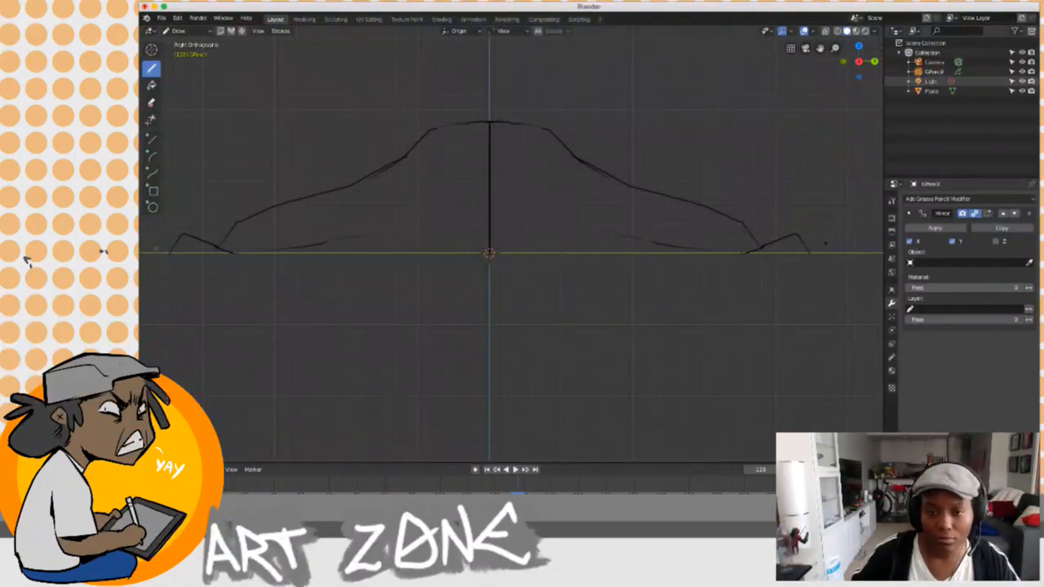
mouse_move(731, 230)
left_mouse_down()
mouse_move(571, 234)
mouse_move(629, 254)
left_mouse_up()
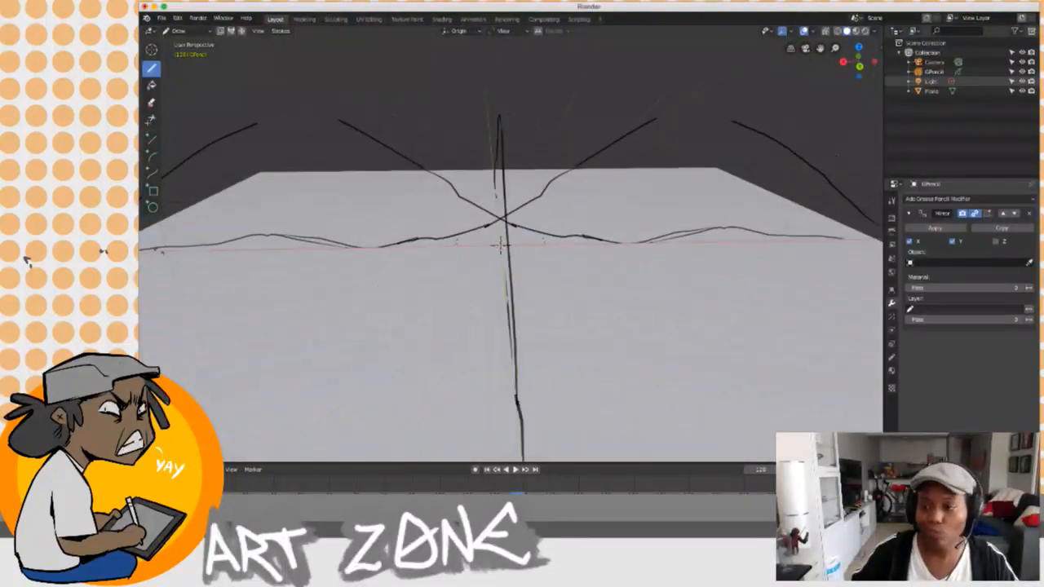
left_click(910, 241)
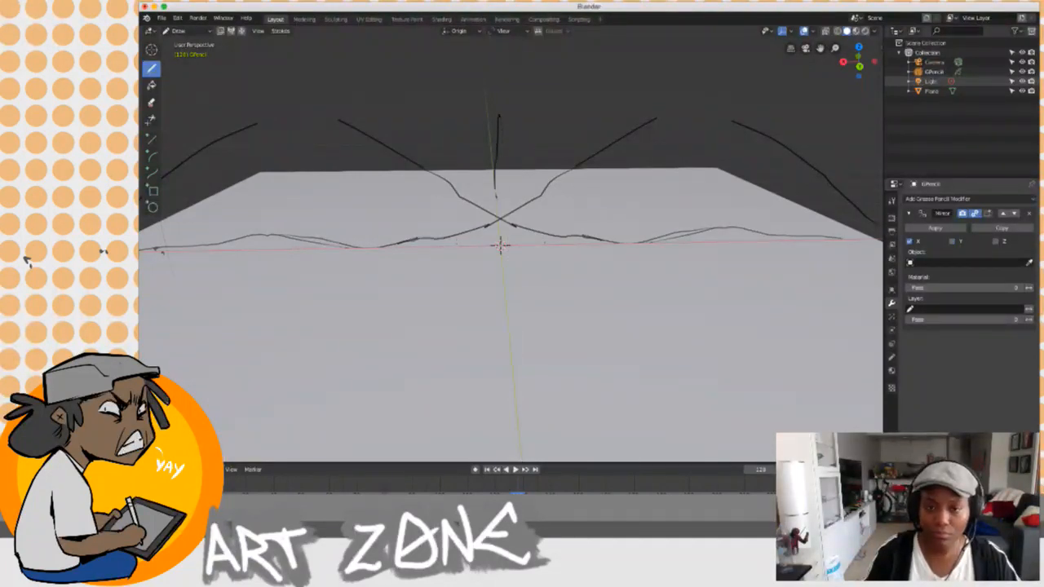
In the right orthographic view, continue the profile past the summit through a dip to a tall flat-topped cliff dropping to the ground.
mouse_move(764, 277)
left_mouse_down()
mouse_move(644, 282)
mouse_move(487, 253)
left_mouse_up()
left_click_drag(490, 326, 440, 319)
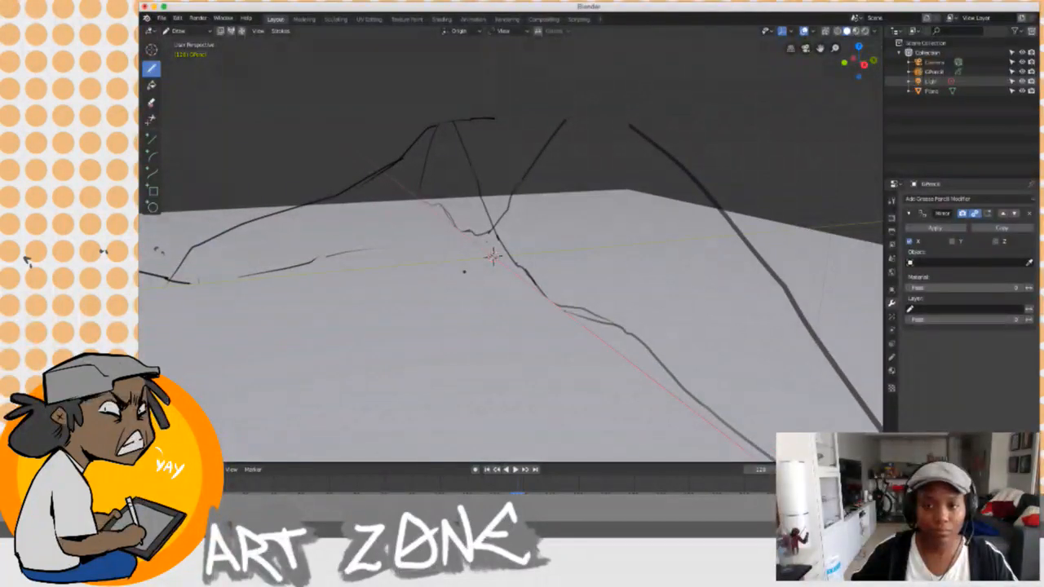
left_click_drag(860, 62, 856, 68)
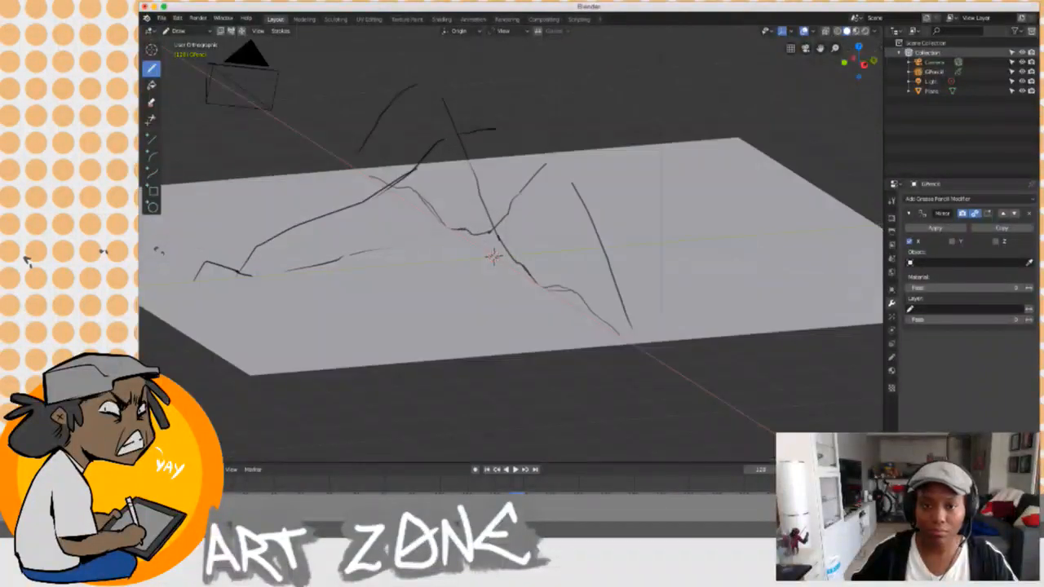
left_click(864, 64)
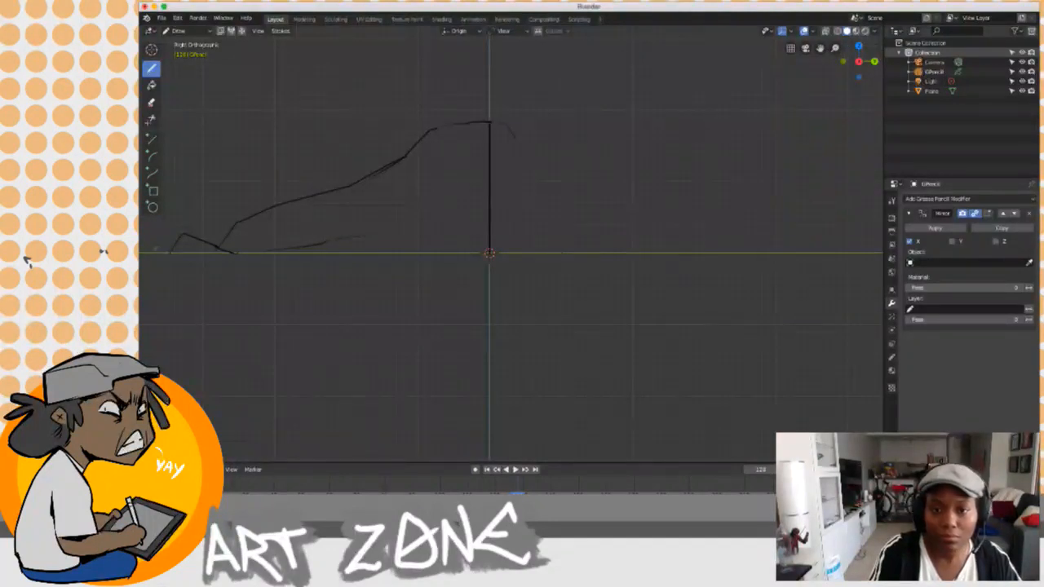
mouse_move(539, 151)
left_mouse_down()
mouse_move(606, 158)
mouse_move(668, 119)
mouse_move(674, 74)
mouse_move(773, 67)
mouse_move(795, 231)
left_mouse_up()
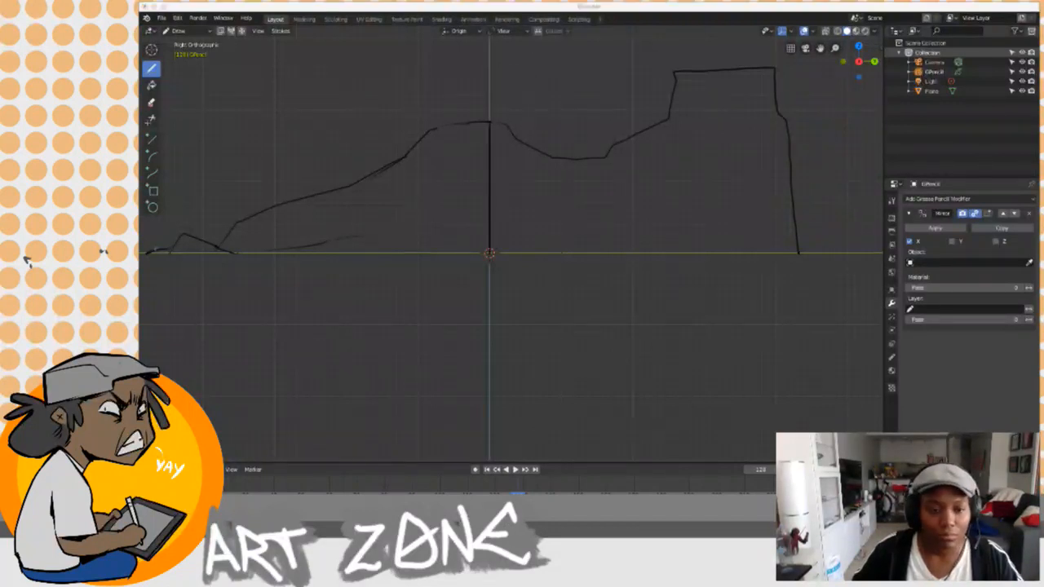
Draw short strokes near the foot of the flat-topped cliff and beside the dip in perspective view.
mouse_move(471, 263)
left_mouse_down()
mouse_move(496, 296)
mouse_move(557, 305)
mouse_move(580, 296)
mouse_move(500, 275)
mouse_move(479, 282)
mouse_move(492, 305)
mouse_move(522, 307)
mouse_move(515, 315)
mouse_move(566, 305)
mouse_move(542, 315)
left_mouse_up()
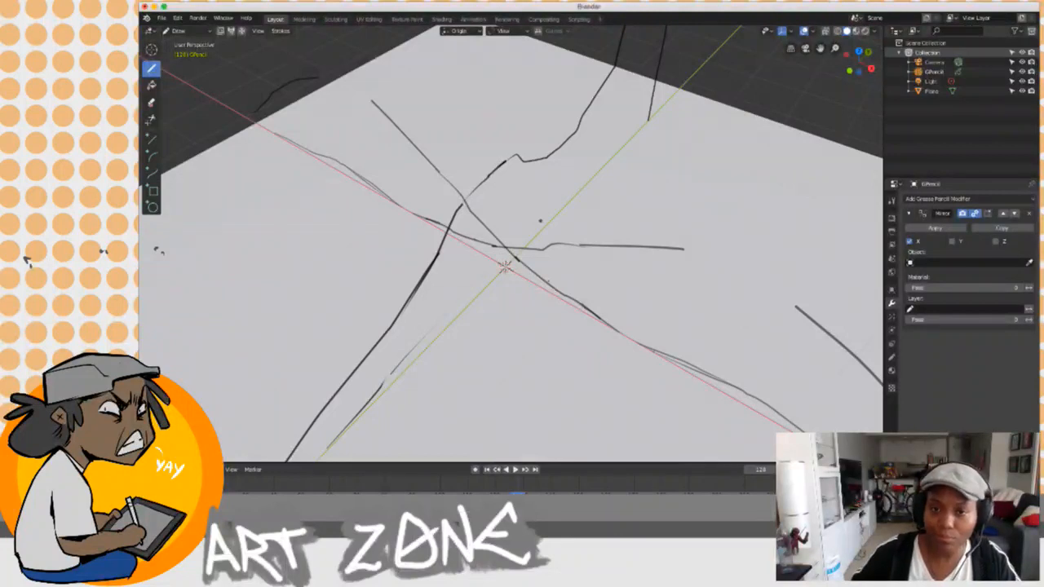
mouse_move(605, 189)
left_mouse_down()
mouse_move(625, 170)
mouse_move(577, 183)
mouse_move(585, 170)
left_mouse_up()
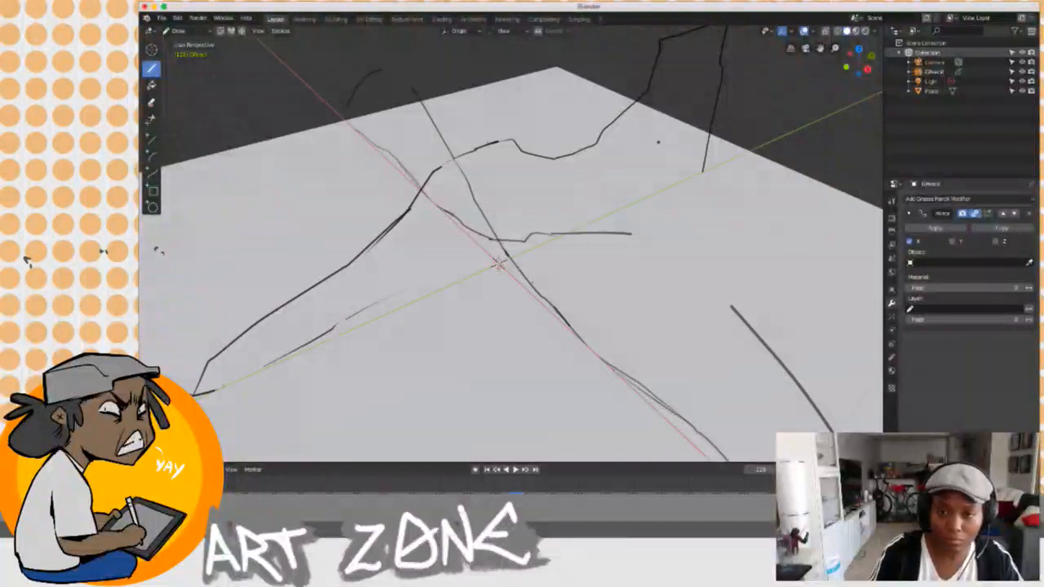
mouse_move(701, 165)
left_mouse_down()
mouse_move(662, 175)
mouse_move(644, 195)
left_mouse_up()
left_click_drag(596, 142, 582, 158)
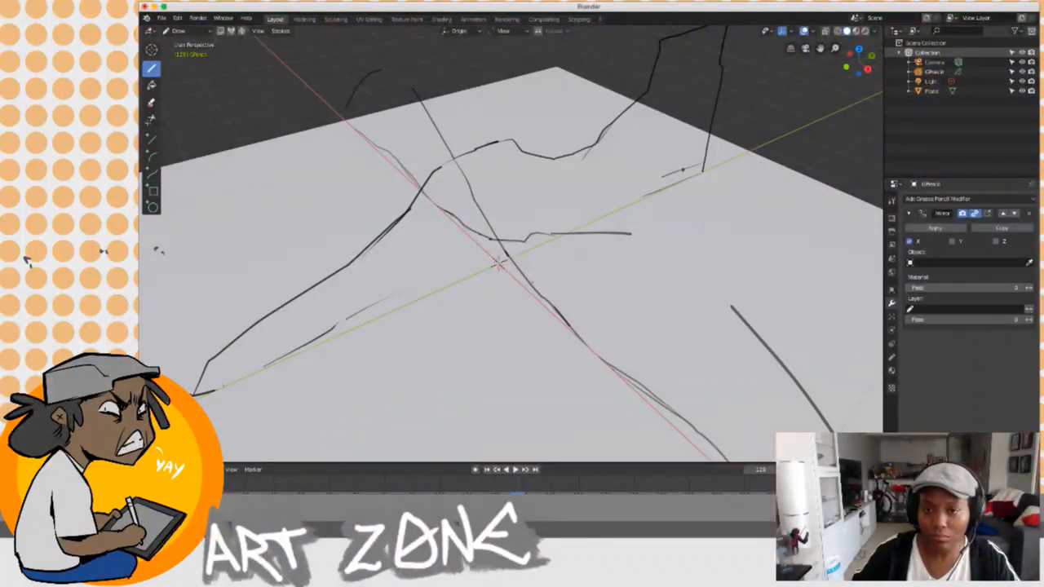
mouse_move(581, 220)
left_mouse_down()
mouse_move(617, 244)
mouse_move(631, 233)
mouse_move(608, 203)
mouse_move(582, 209)
mouse_move(601, 182)
mouse_move(662, 219)
mouse_move(636, 190)
left_mouse_up()
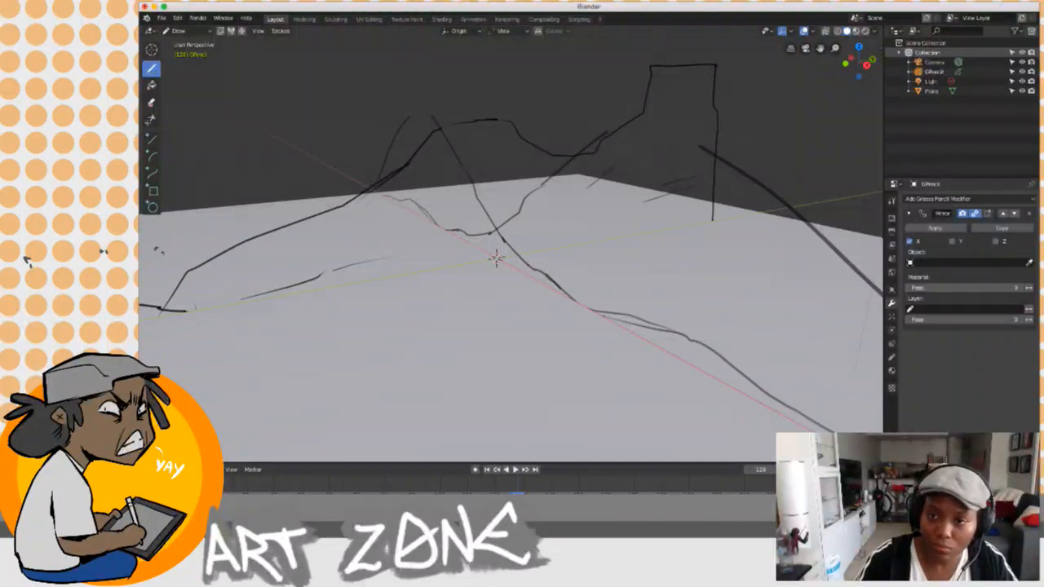
Draw sloping strokes flanking the flat-topped cliff, mirrored across X, and check the terrain sketch from several angles.
left_click_drag(738, 130, 788, 203)
mouse_move(627, 98)
left_mouse_down()
mouse_move(622, 170)
mouse_move(678, 168)
mouse_move(729, 187)
mouse_move(733, 174)
left_mouse_up()
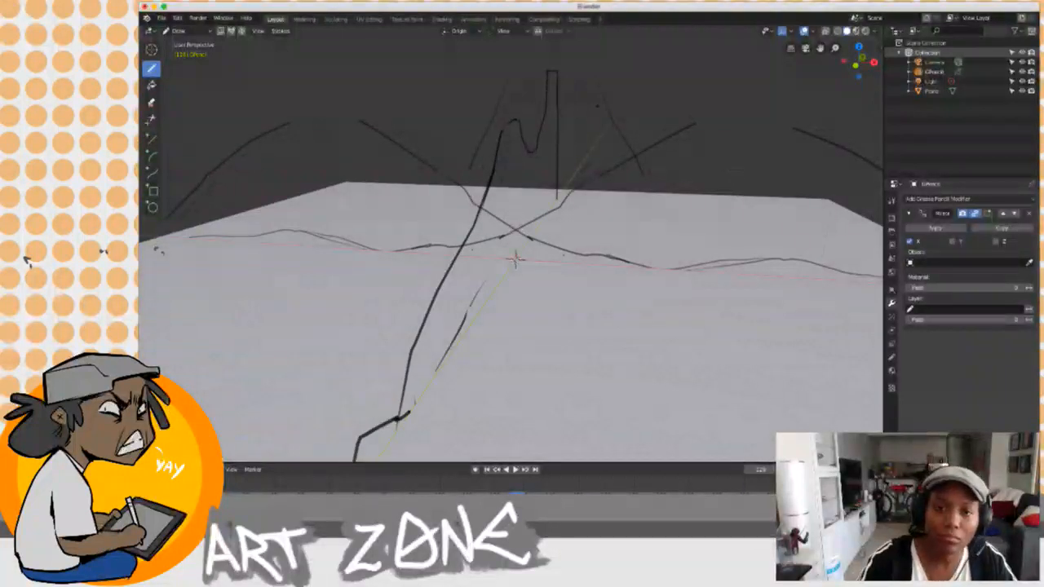
left_click_drag(575, 101, 634, 157)
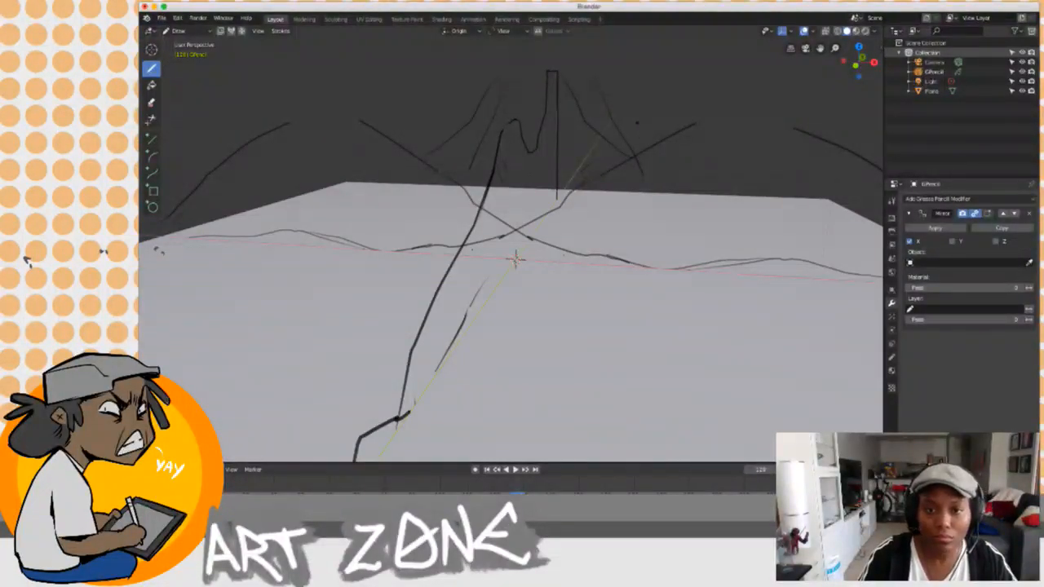
mouse_move(477, 201)
left_mouse_down()
mouse_move(510, 200)
mouse_move(515, 230)
mouse_move(463, 197)
left_mouse_up()
mouse_move(509, 260)
left_mouse_down()
mouse_move(495, 247)
mouse_move(517, 235)
mouse_move(531, 255)
left_mouse_up()
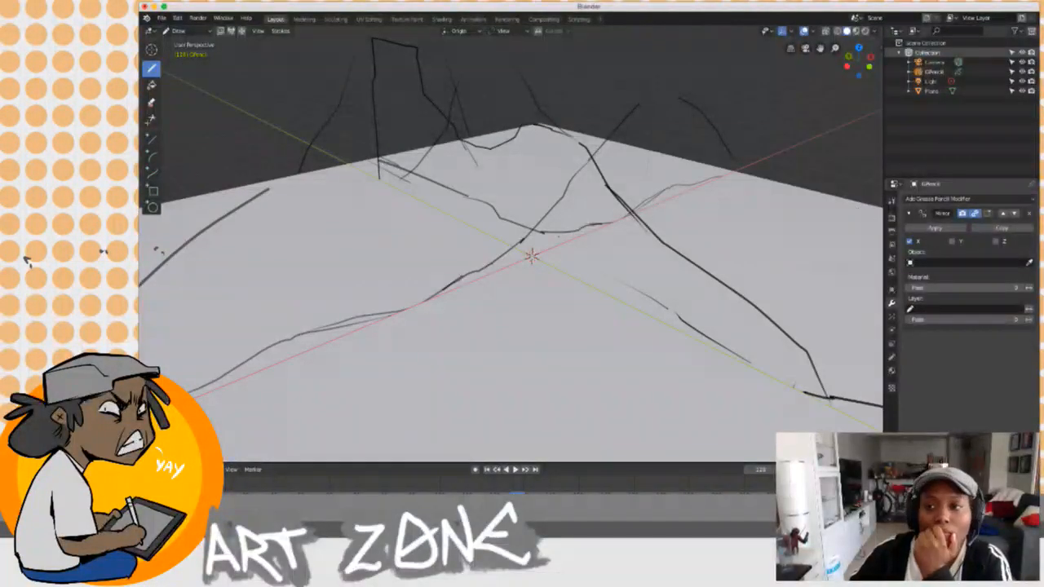
mouse_move(707, 252)
left_mouse_down()
mouse_move(626, 232)
mouse_move(558, 237)
left_mouse_up()
mouse_move(669, 264)
left_mouse_down()
mouse_move(682, 278)
mouse_move(706, 265)
left_mouse_up()
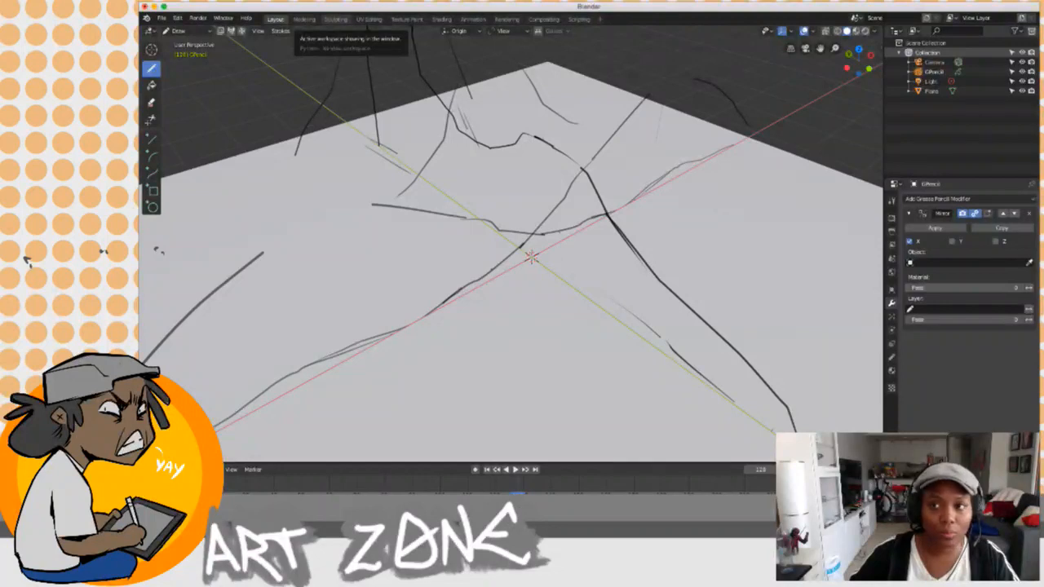
left_click_drag(718, 369, 620, 340)
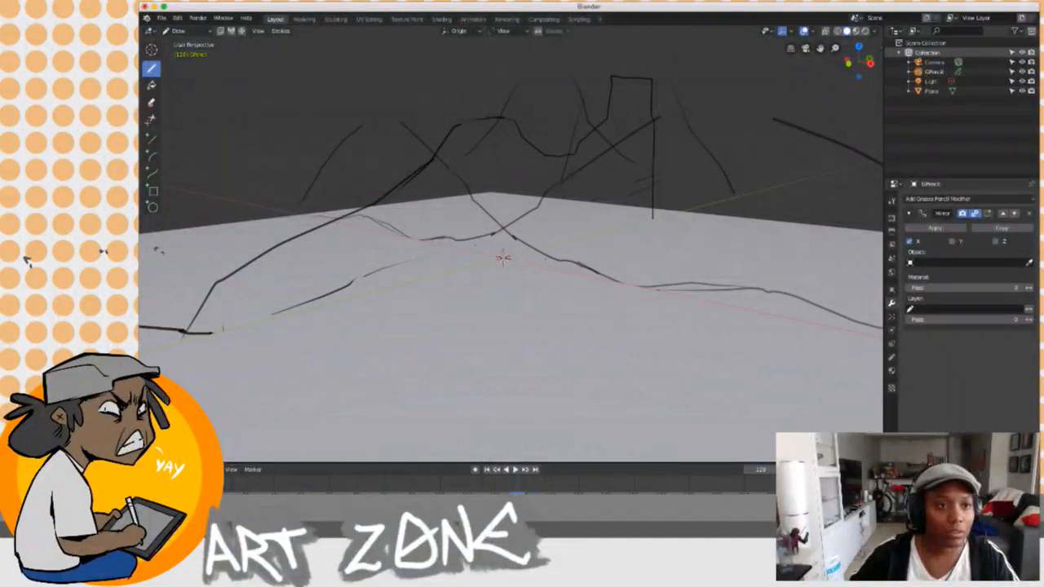